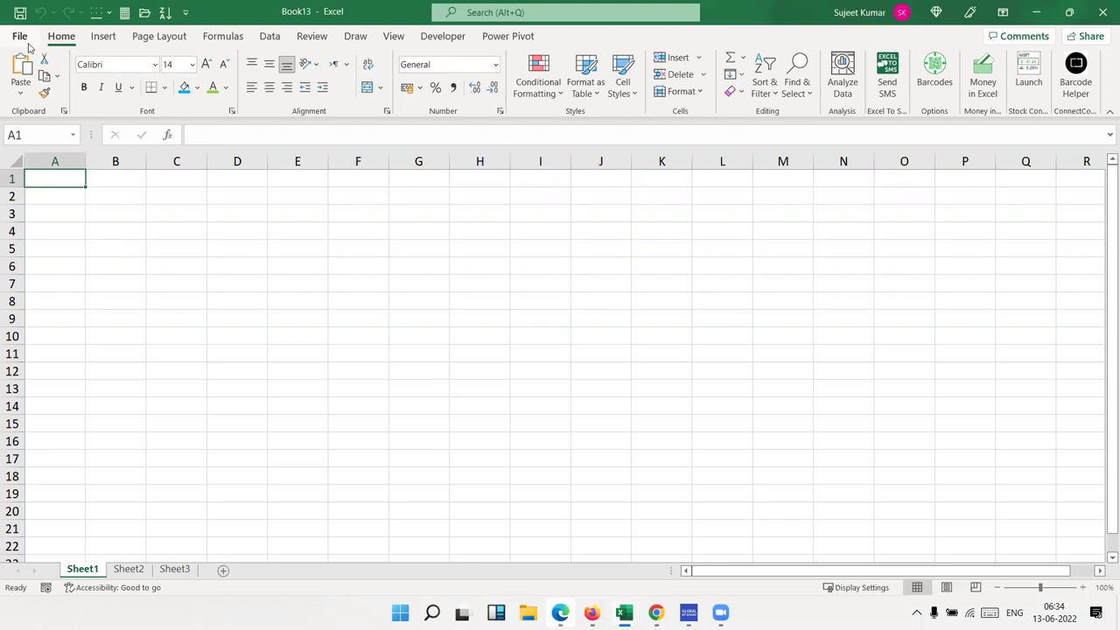
Open Excel Options on its General page from the File backstage.
left_click(19, 37)
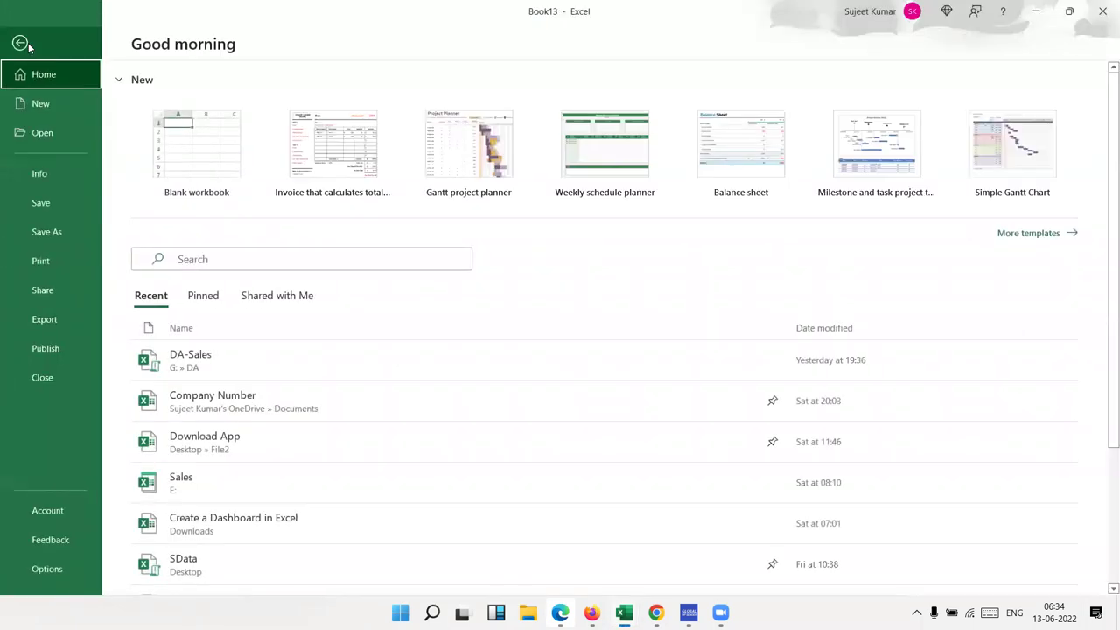
left_click(87, 569)
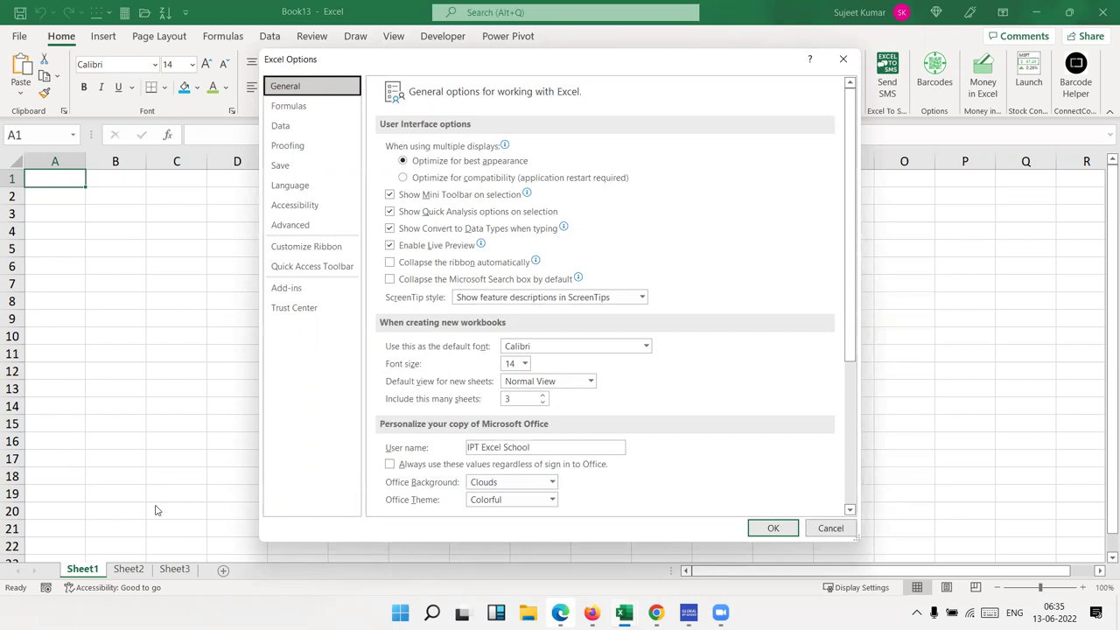
Leave the ScreenTip style as it is and close Excel Options without changes.
left_click(547, 300)
left_click(546, 298)
key("Escape")
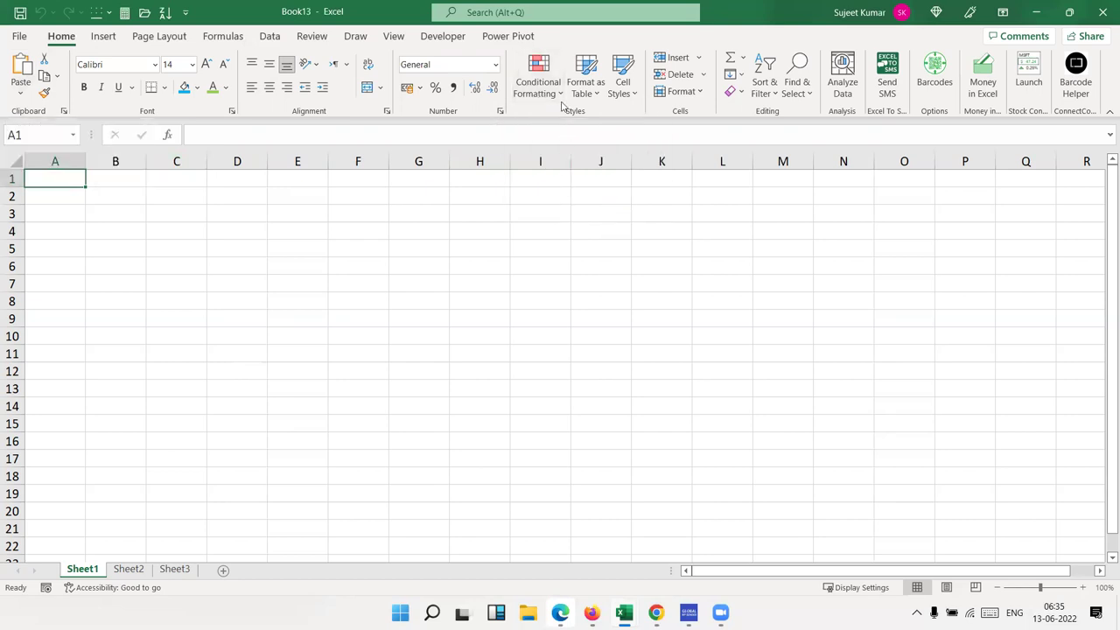
Open and close the conditional formatting Help pane, then select cell G5.
left_click(553, 206)
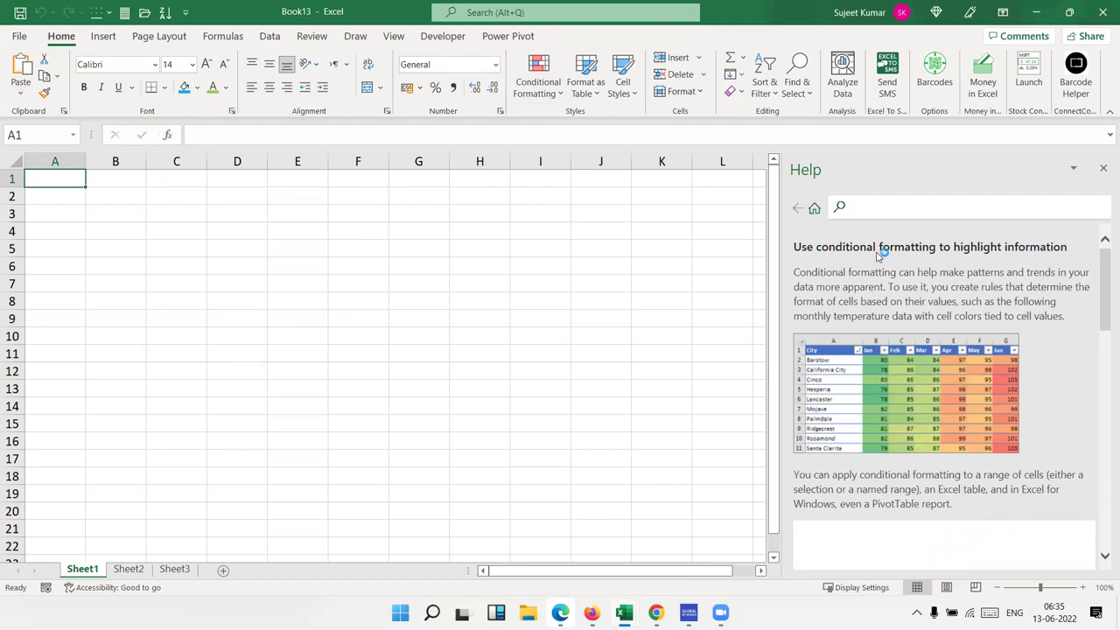
left_click(1103, 170)
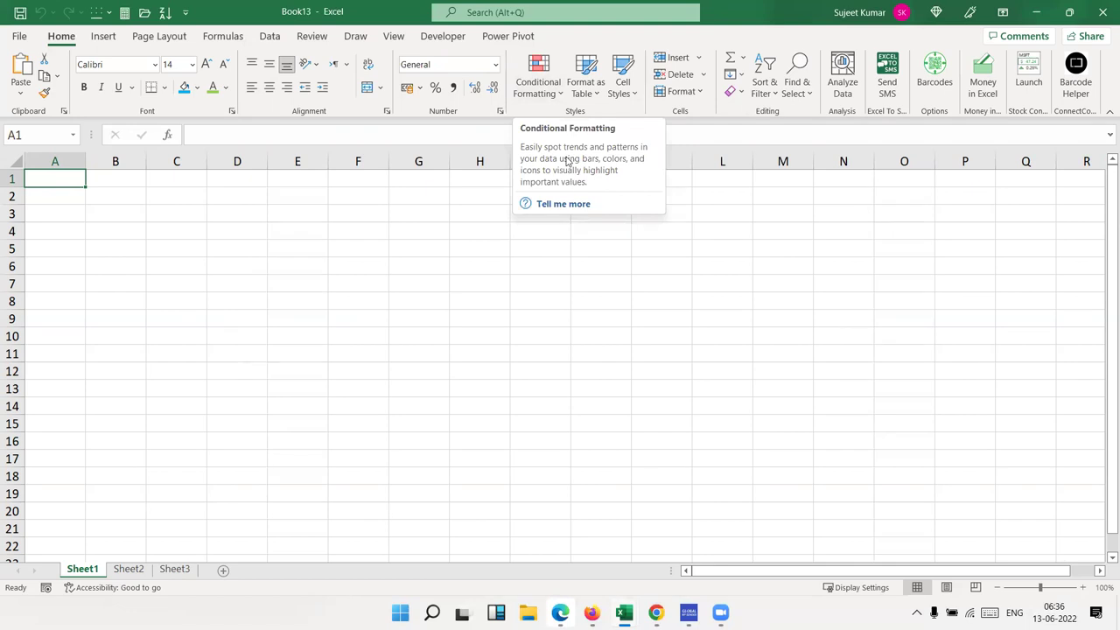
left_click(400, 247)
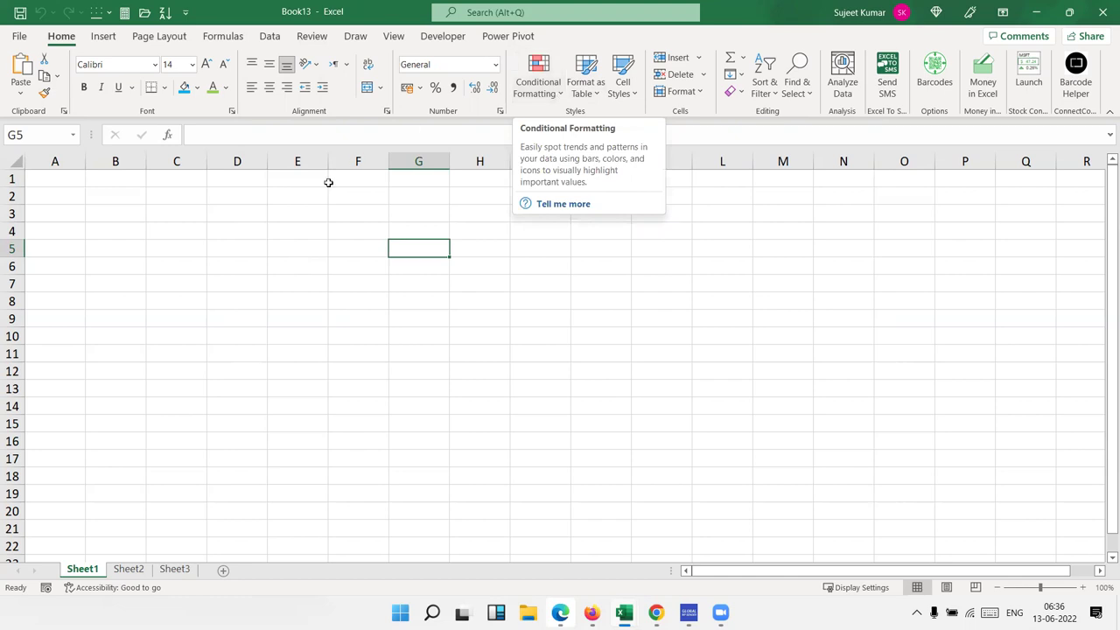
In Excel Options, keep ScreenTips showing feature descriptions and go to the User name field.
left_click(13, 38)
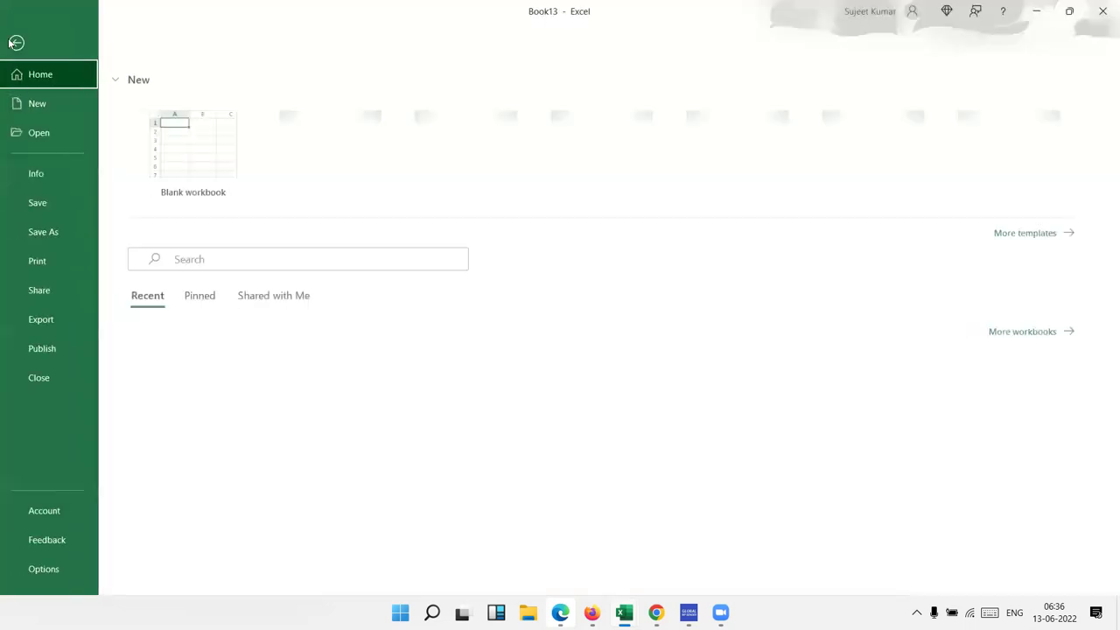
left_click(50, 571)
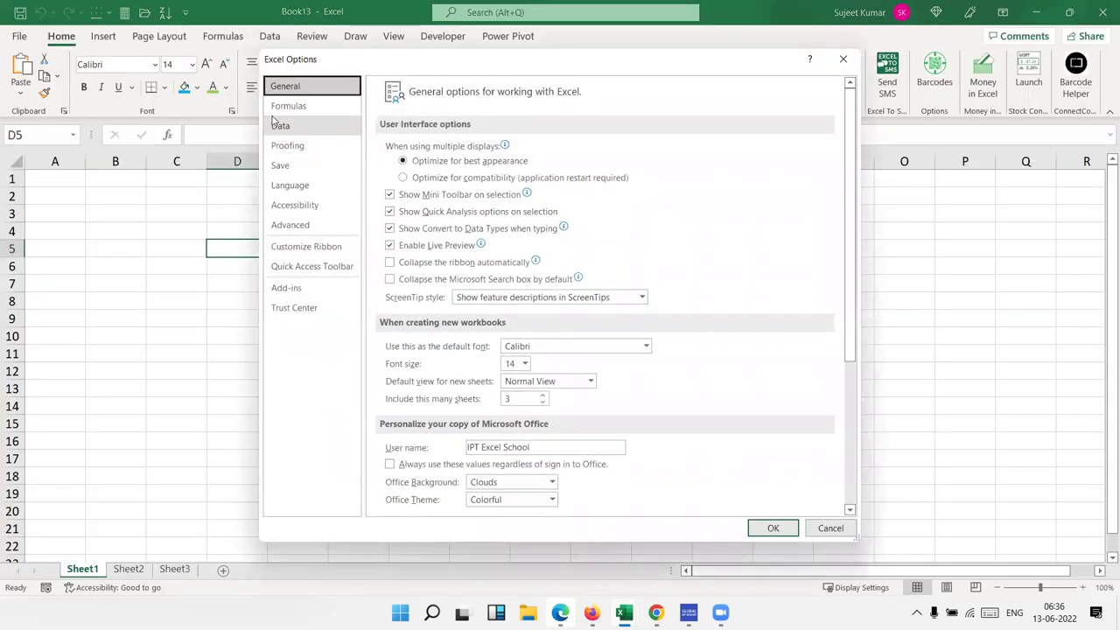
left_click(461, 298)
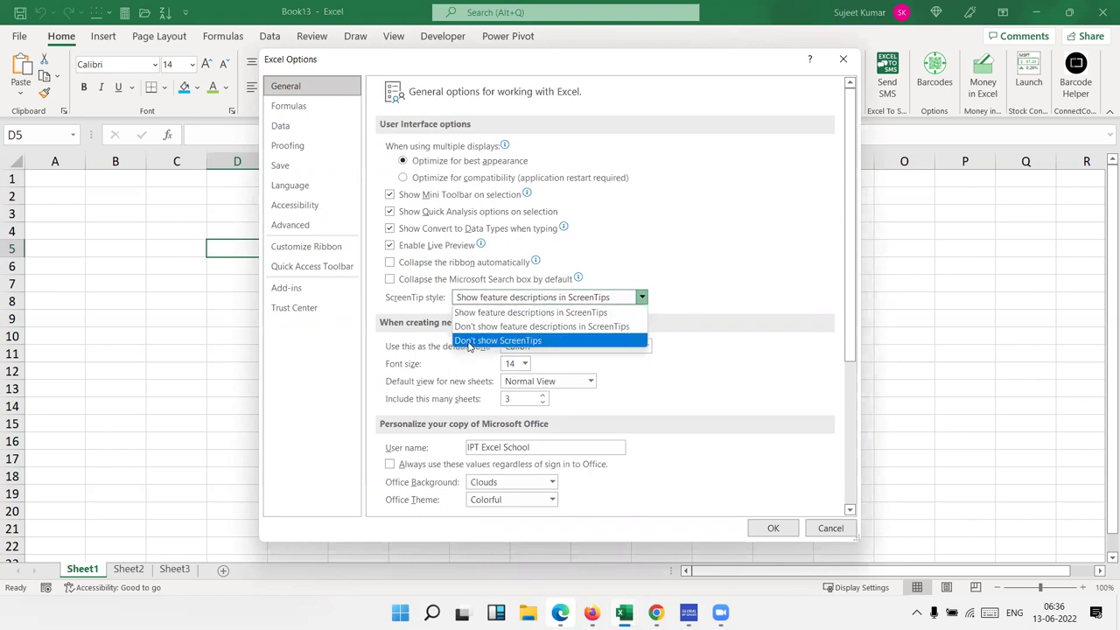
left_click(682, 360)
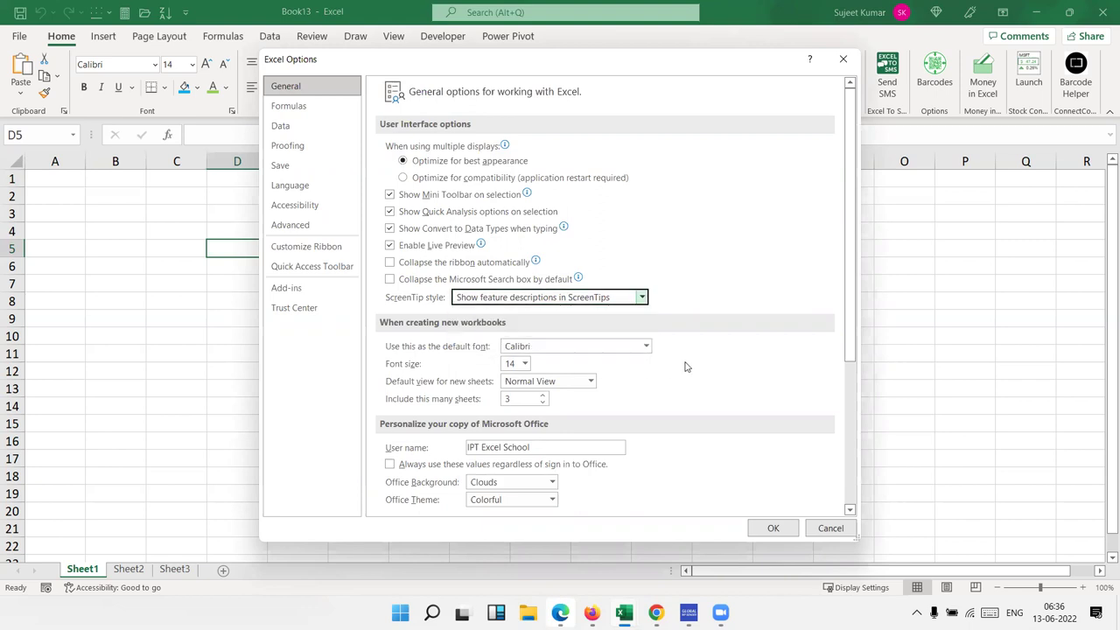
scroll(570, 377, "down", 3)
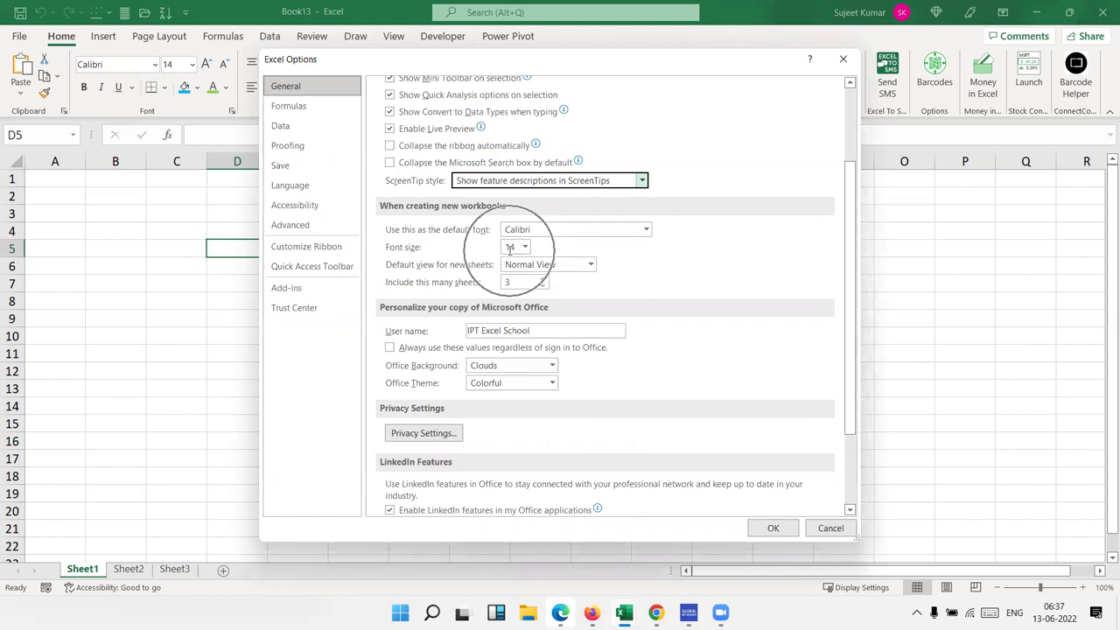
left_click(522, 277)
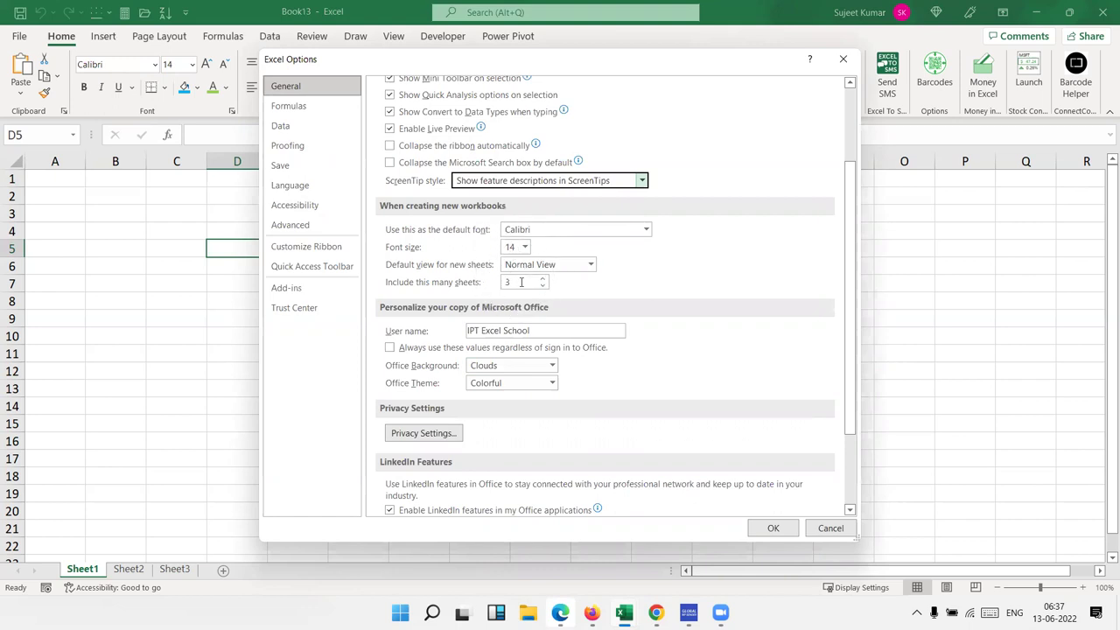
left_click(519, 330)
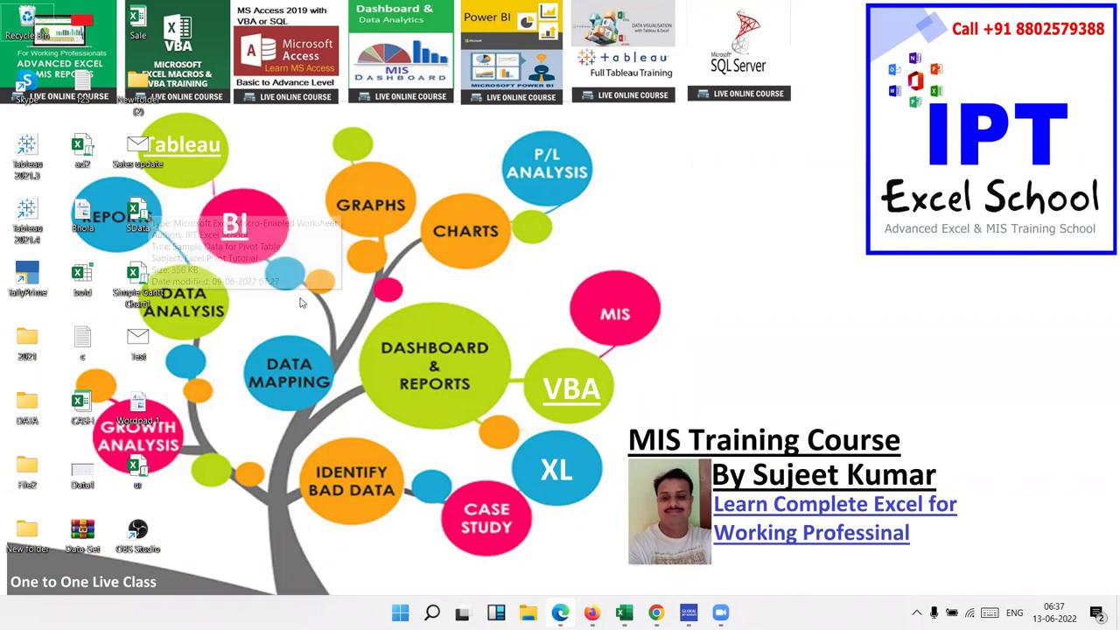
key("alt+Tab")
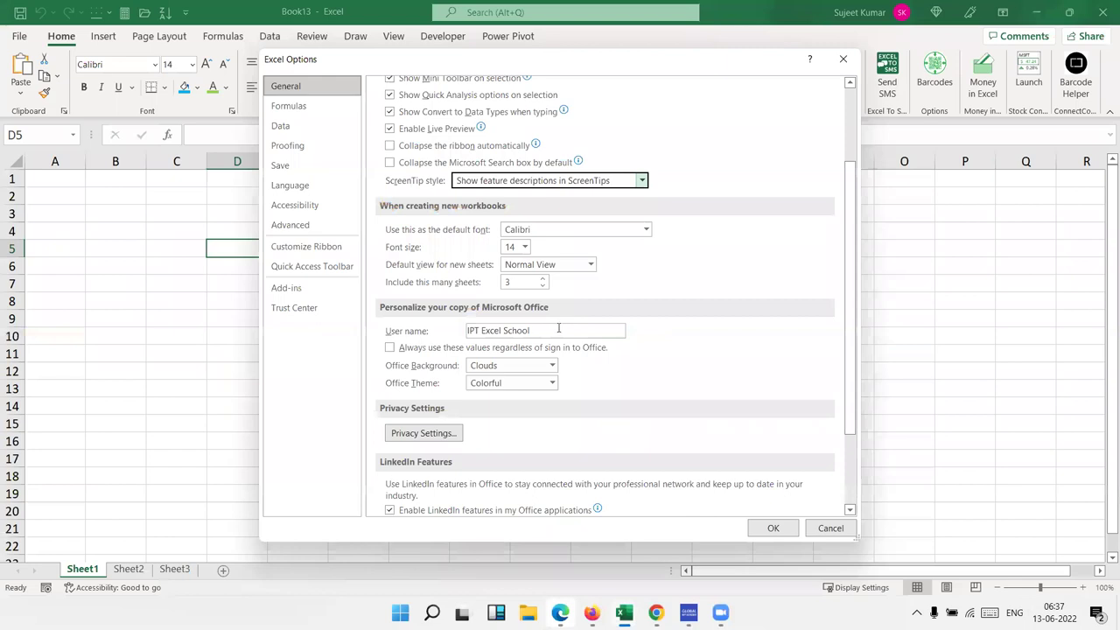
key("super")
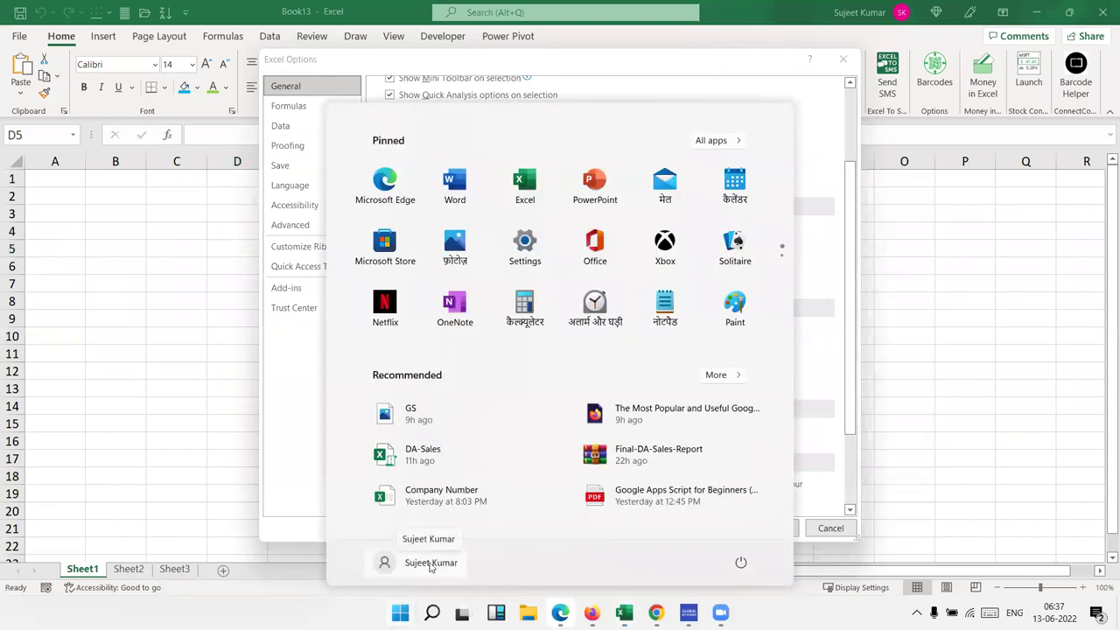
key("Escape")
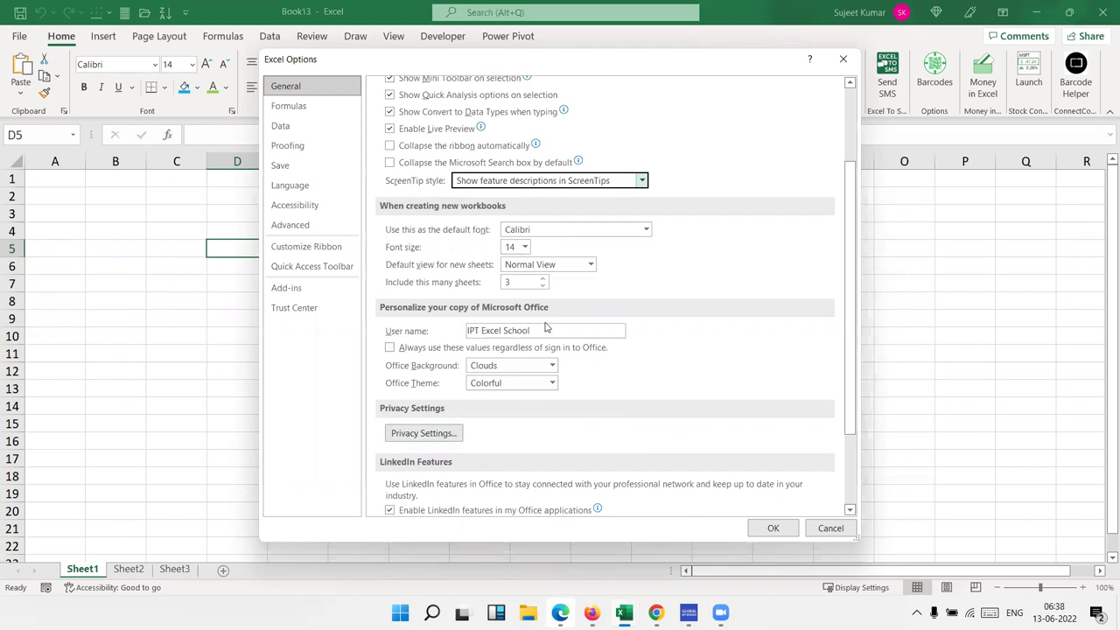
left_click_drag(545, 330, 462, 330)
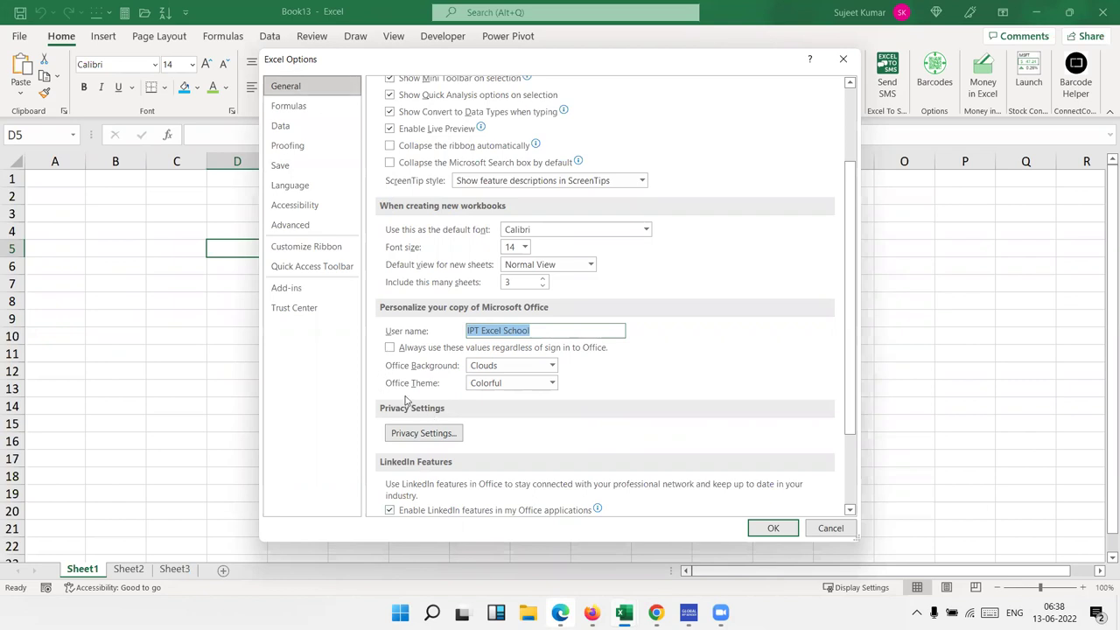
Apply the Dark Gray Office Theme.
left_click(483, 385)
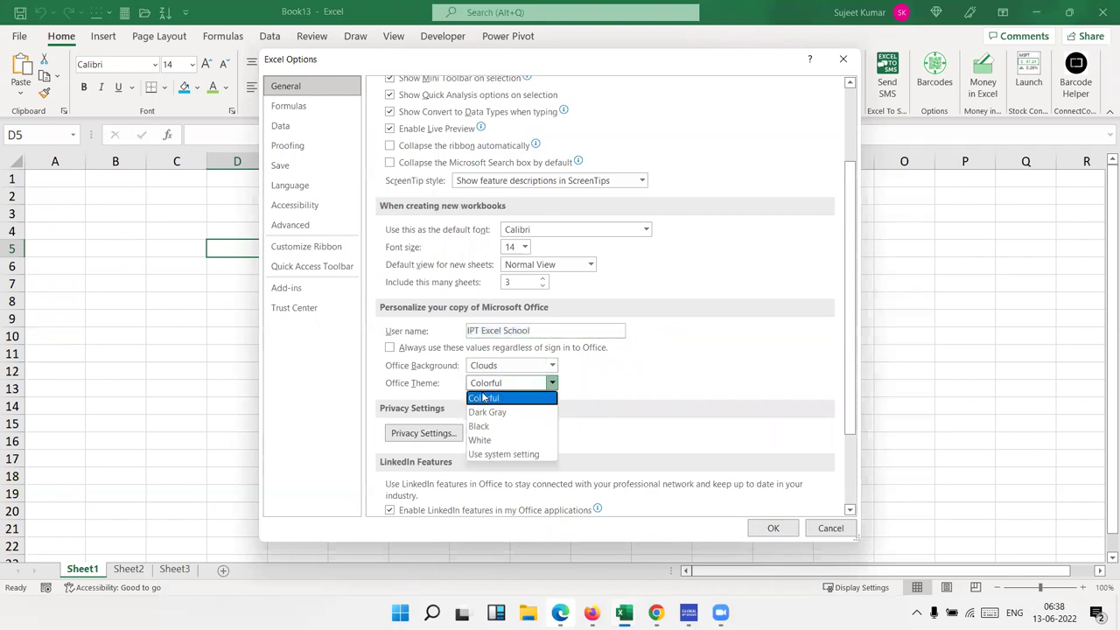
left_click(487, 416)
left_click(757, 528)
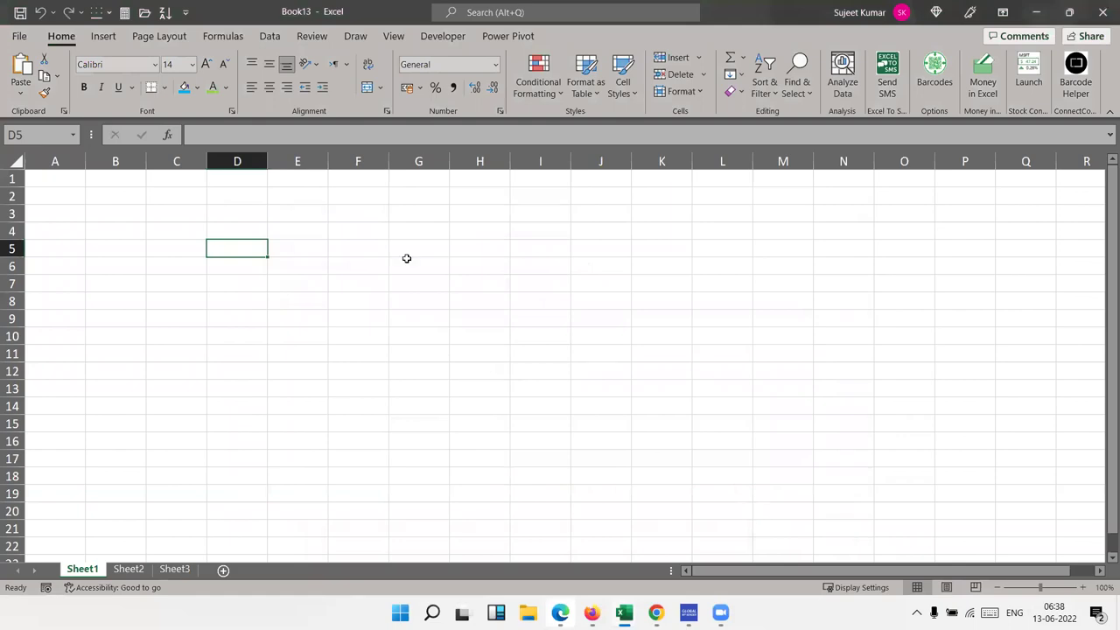
Set the Office Theme back to Colorful.
left_click(15, 41)
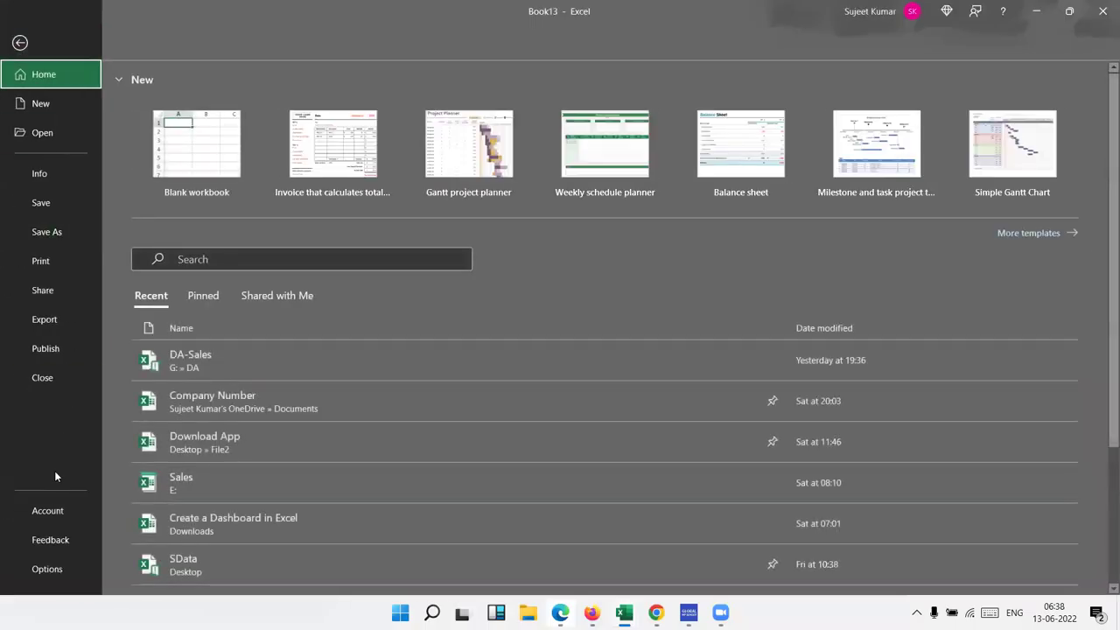
left_click(46, 570)
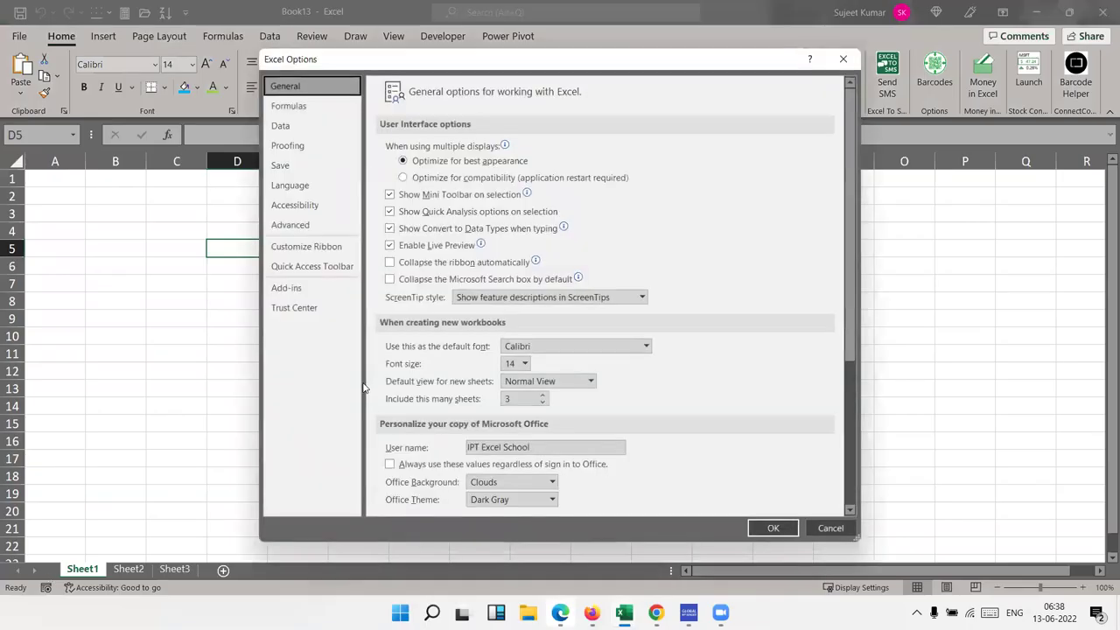
left_click(495, 504)
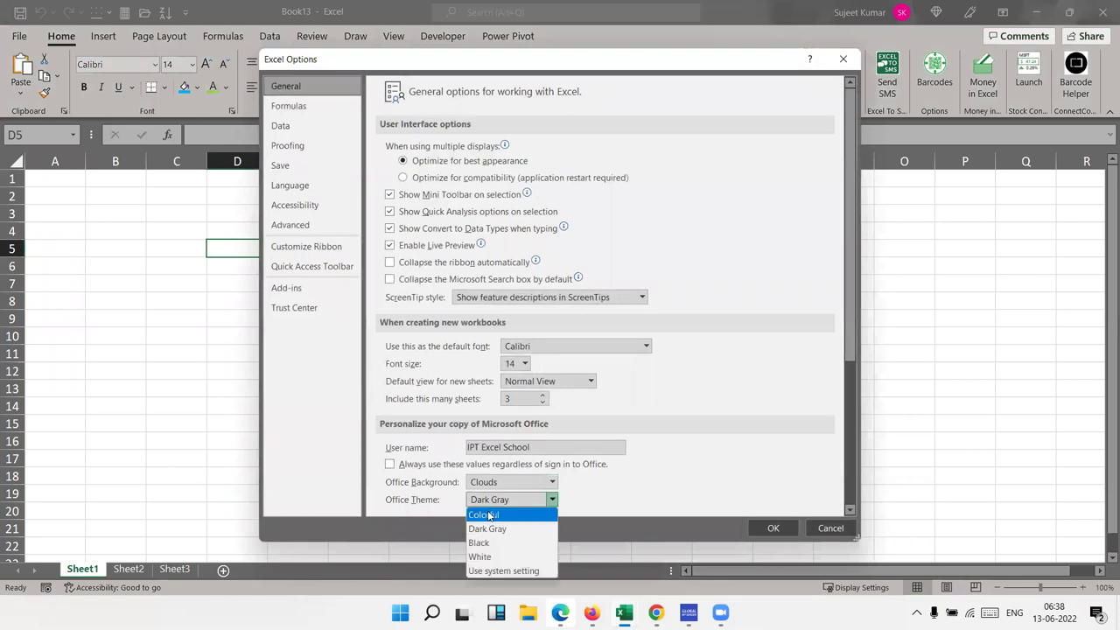
left_click(486, 514)
left_click(772, 528)
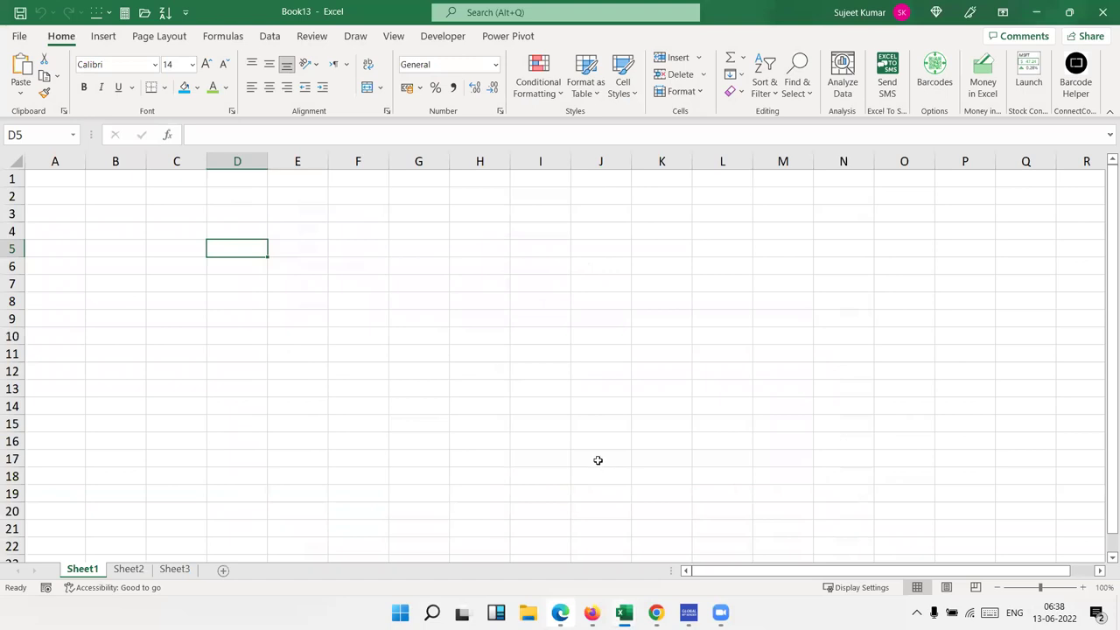
Apply the Black Office Theme.
left_click(19, 36)
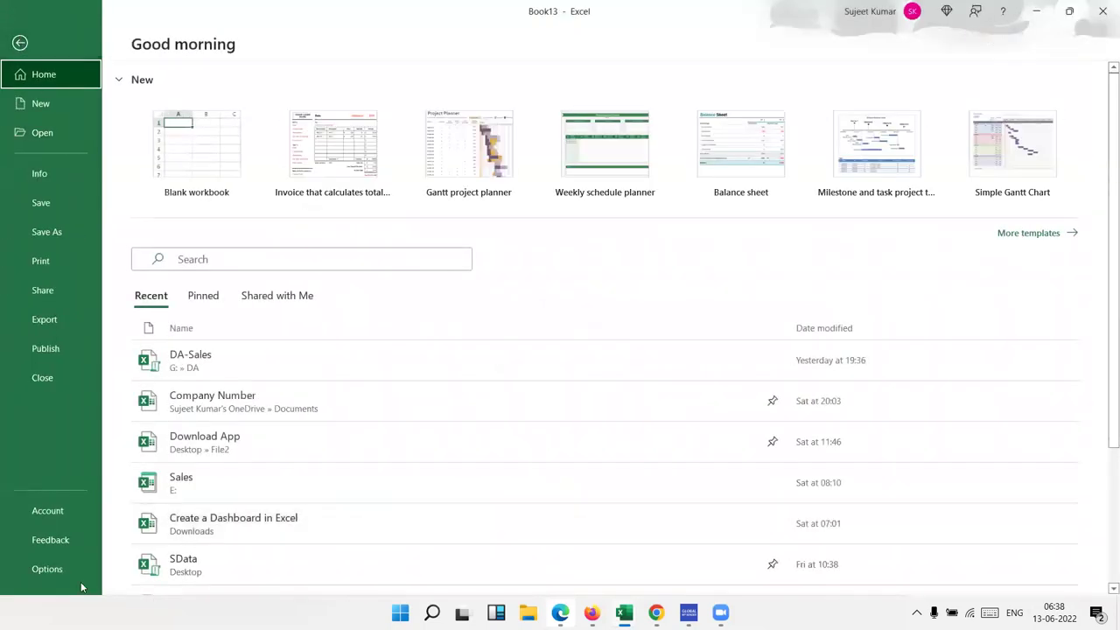
left_click(70, 574)
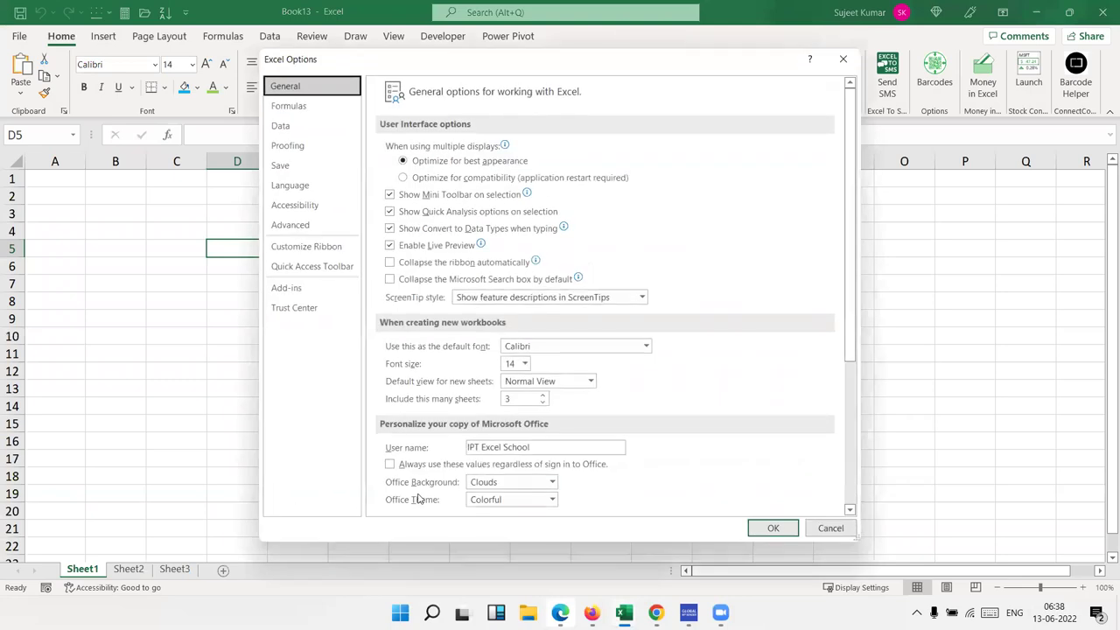
left_click(507, 501)
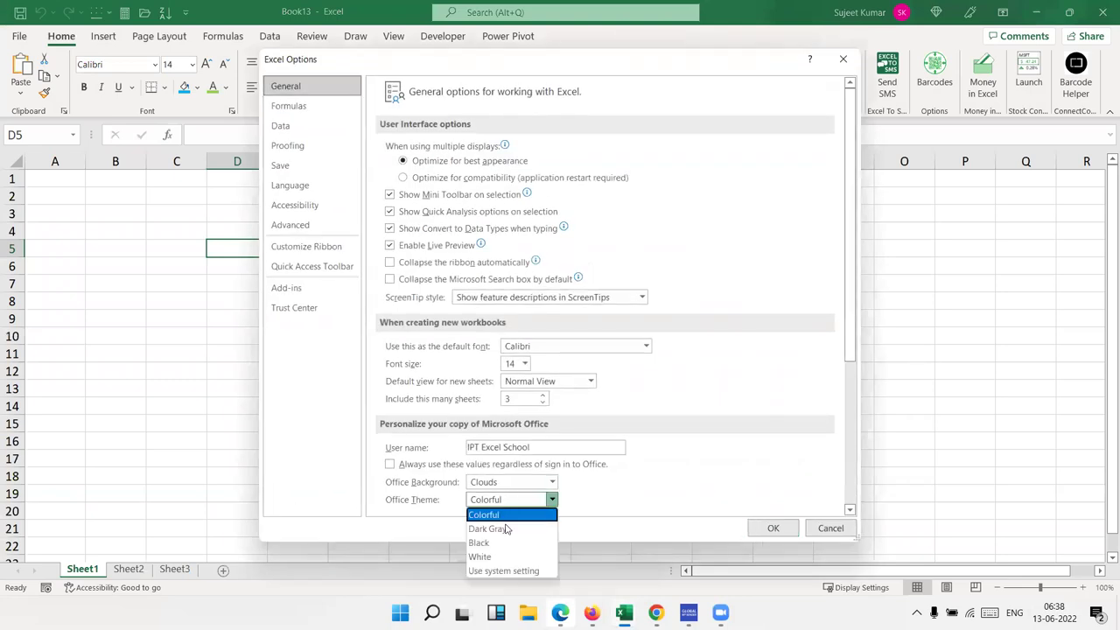
left_click(502, 543)
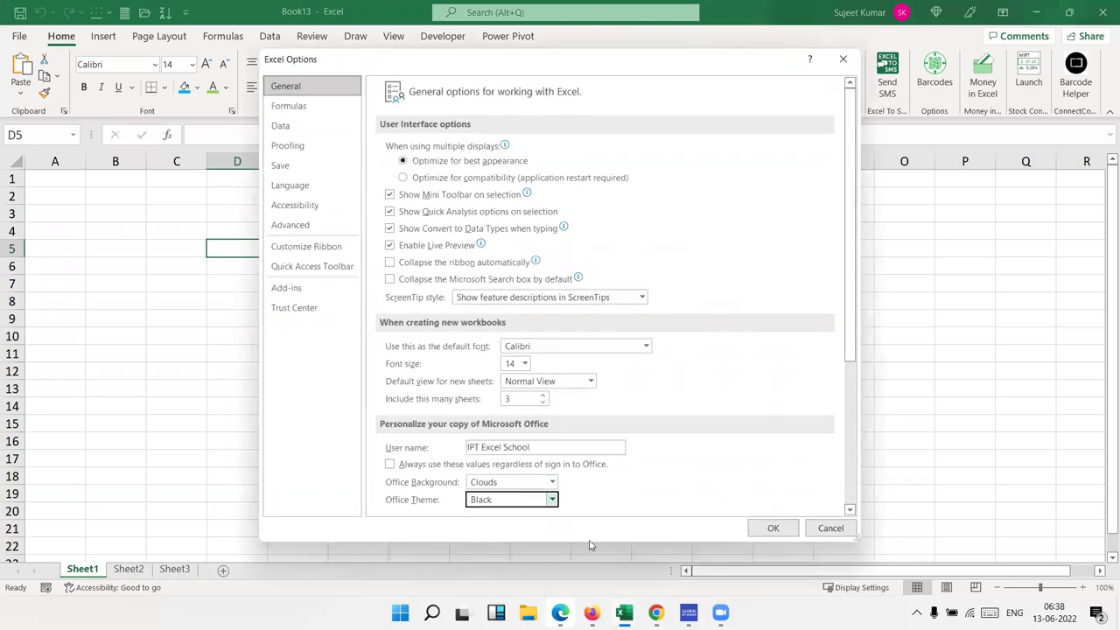
left_click(764, 530)
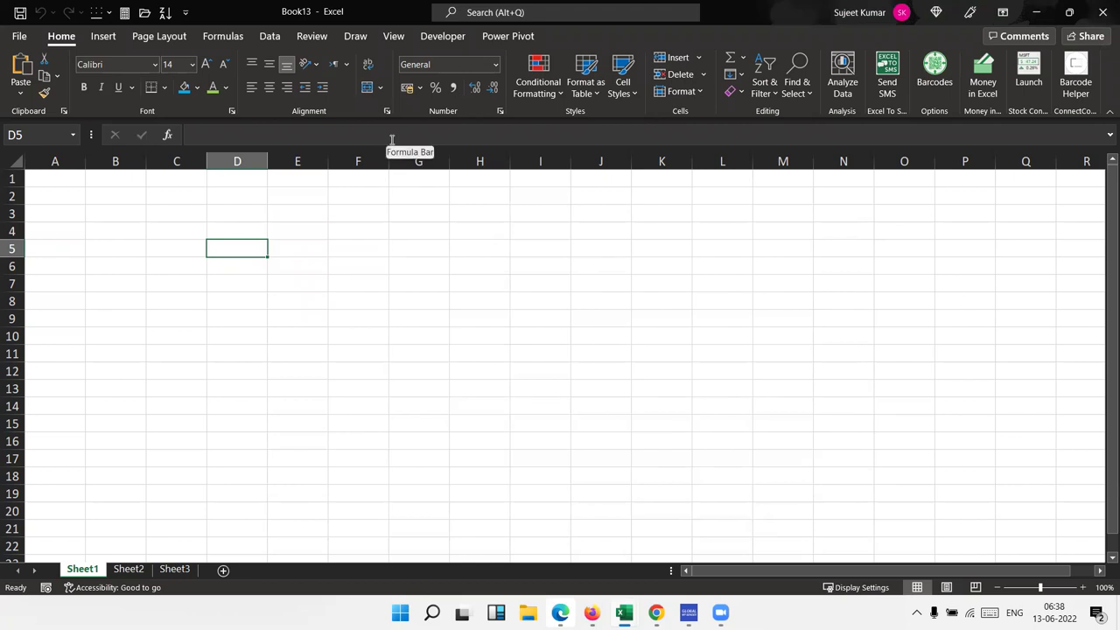
Return the Office Theme to Colorful and show the start page with recent files.
left_click(12, 38)
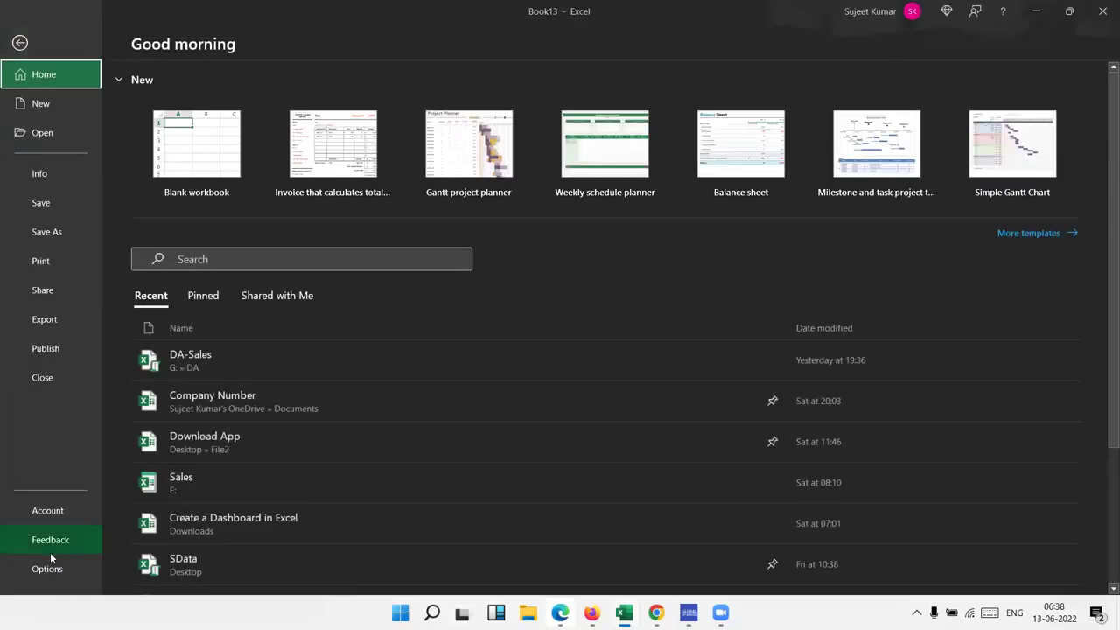
left_click(46, 570)
left_click(490, 499)
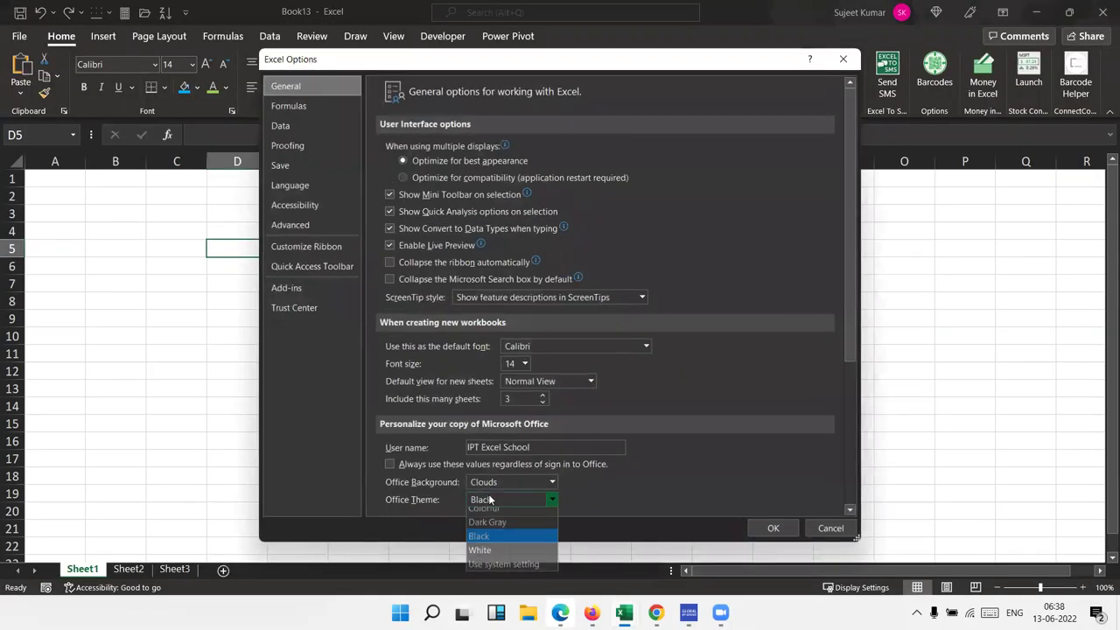
left_click(494, 516)
left_click(787, 530)
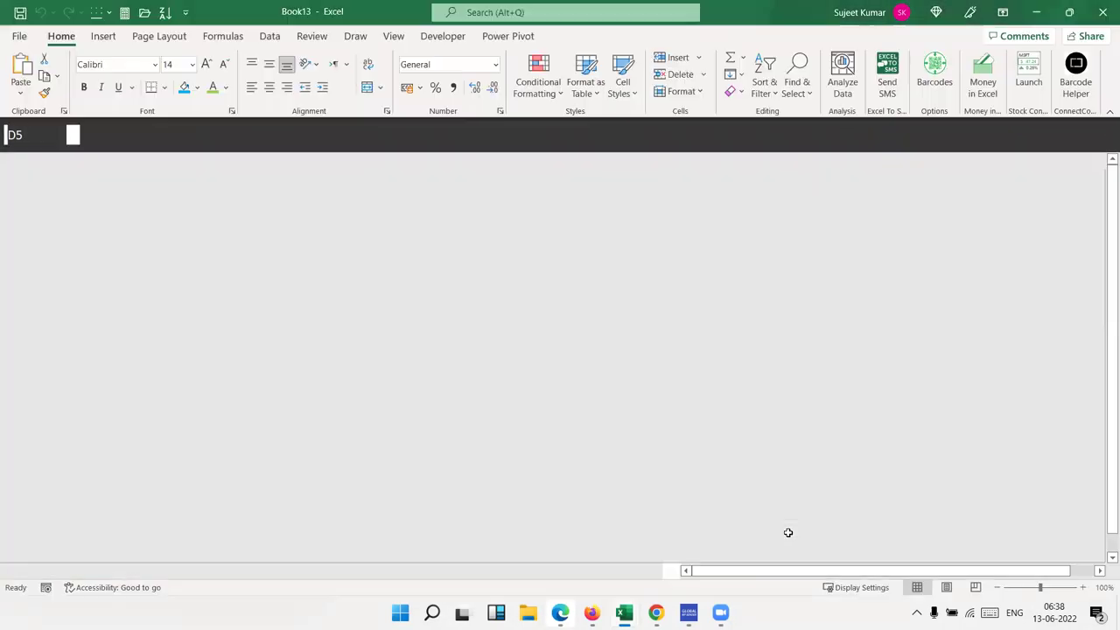
left_click(19, 36)
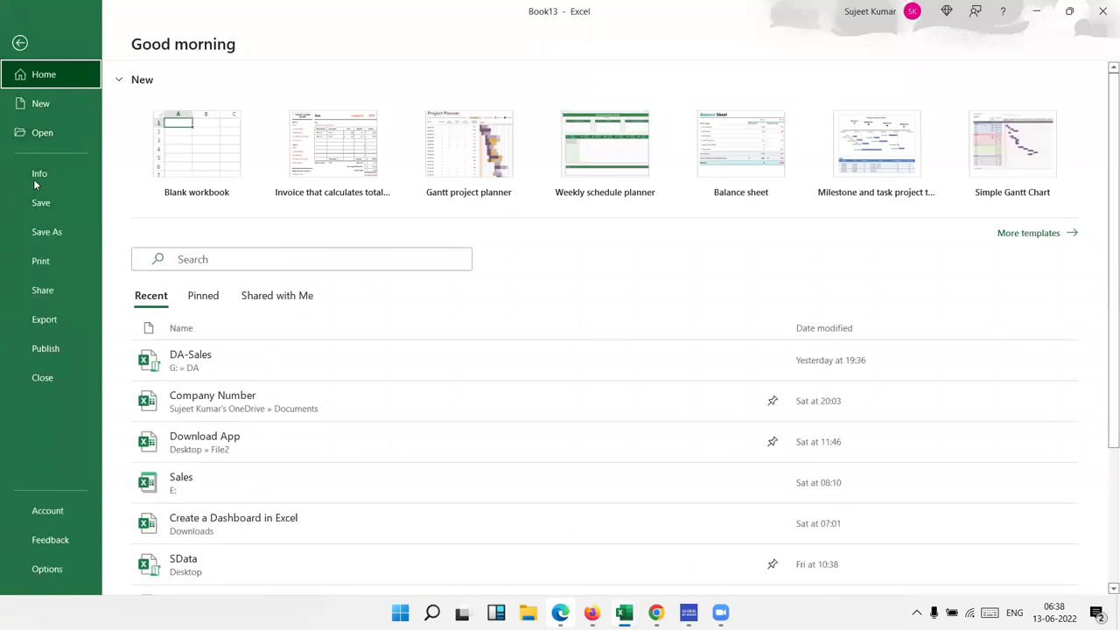
Start saving Book13 with Ctrl+S, cancel the Save As dialog, then open Excel Options.
key("Escape")
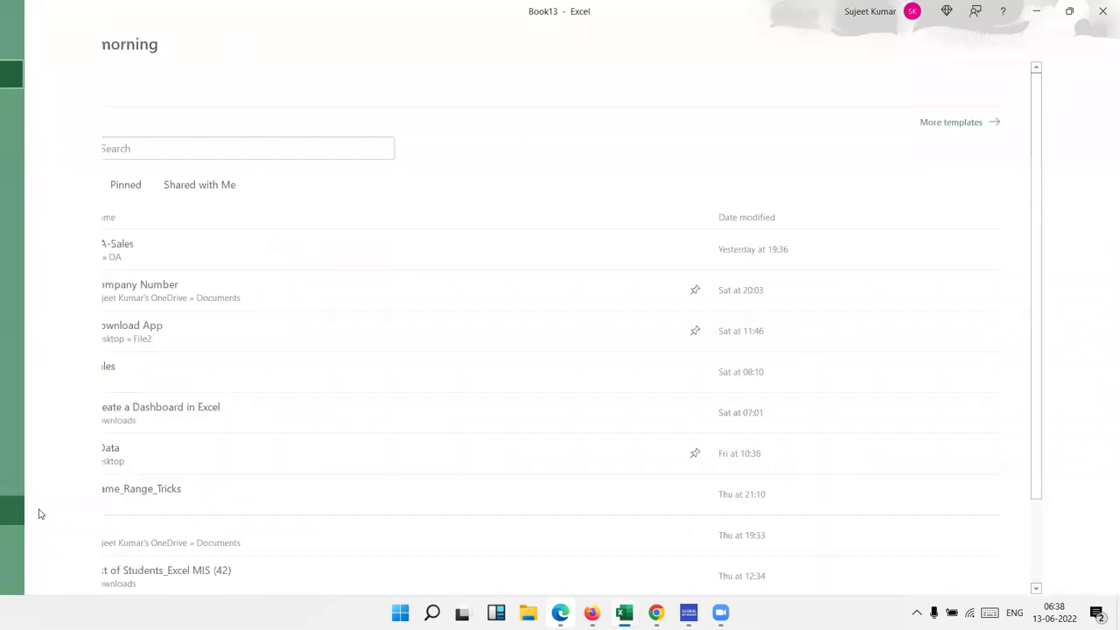
left_click(198, 334)
key("ctrl+s")
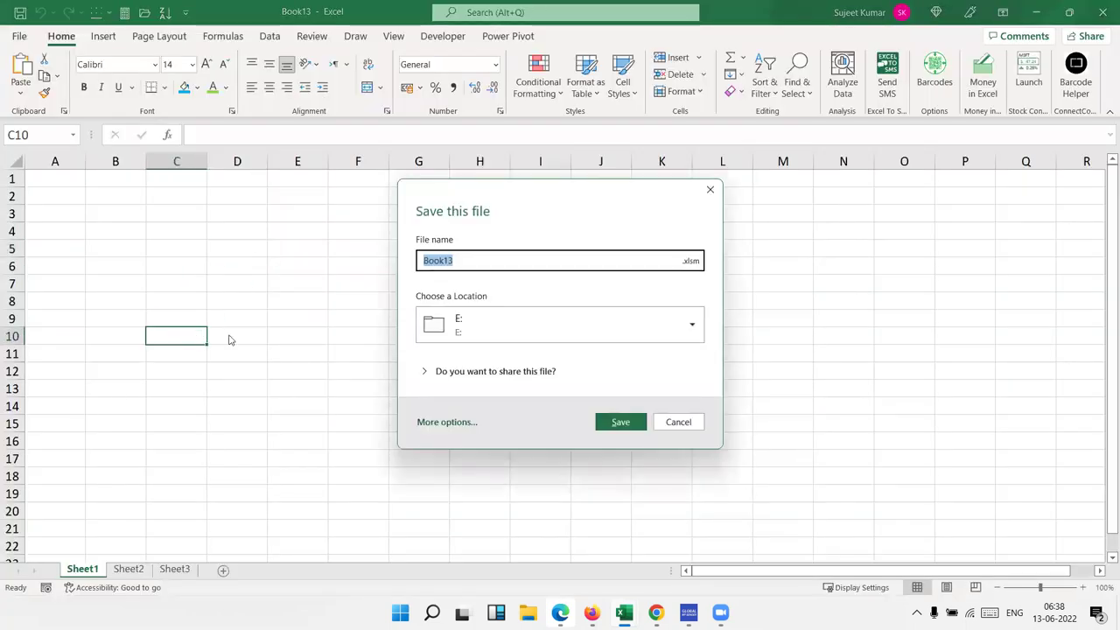
left_click(442, 423)
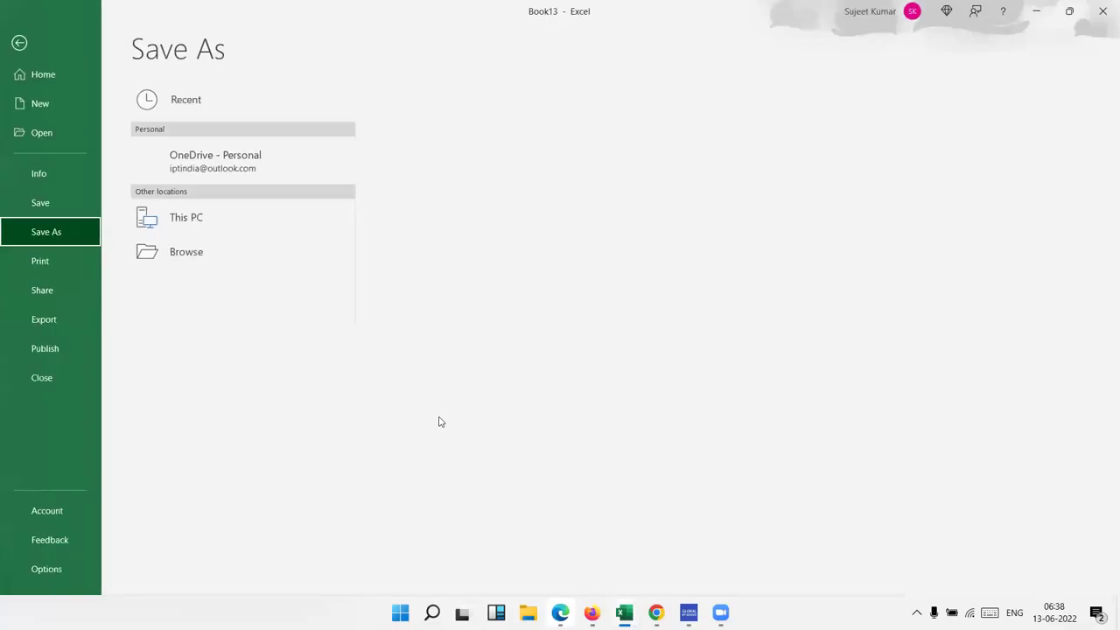
left_click(225, 292)
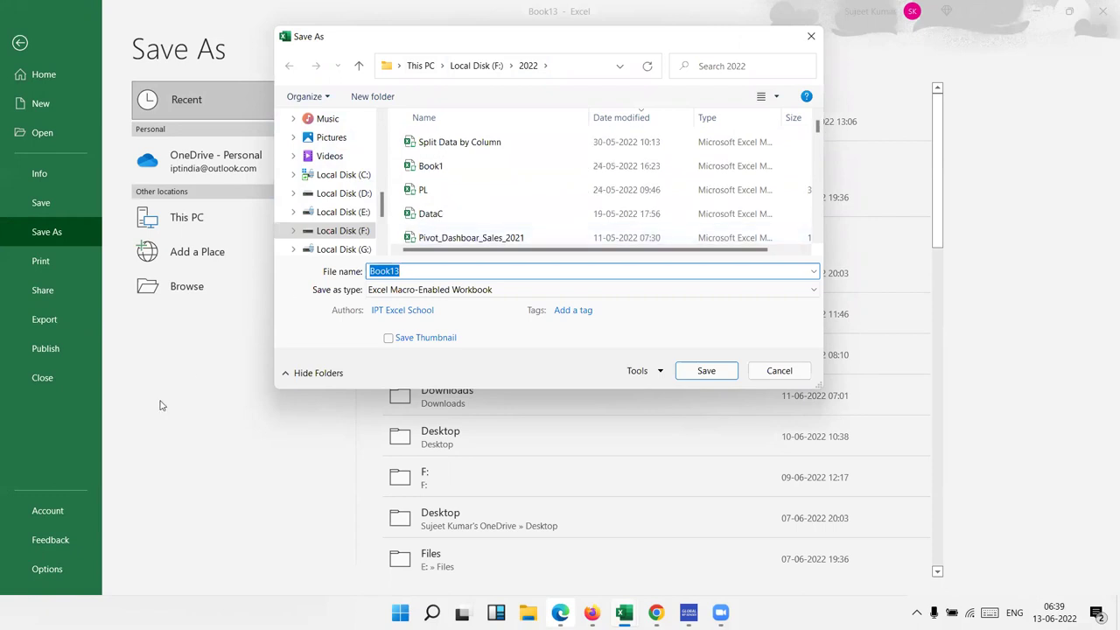
key("Escape")
left_click(47, 569)
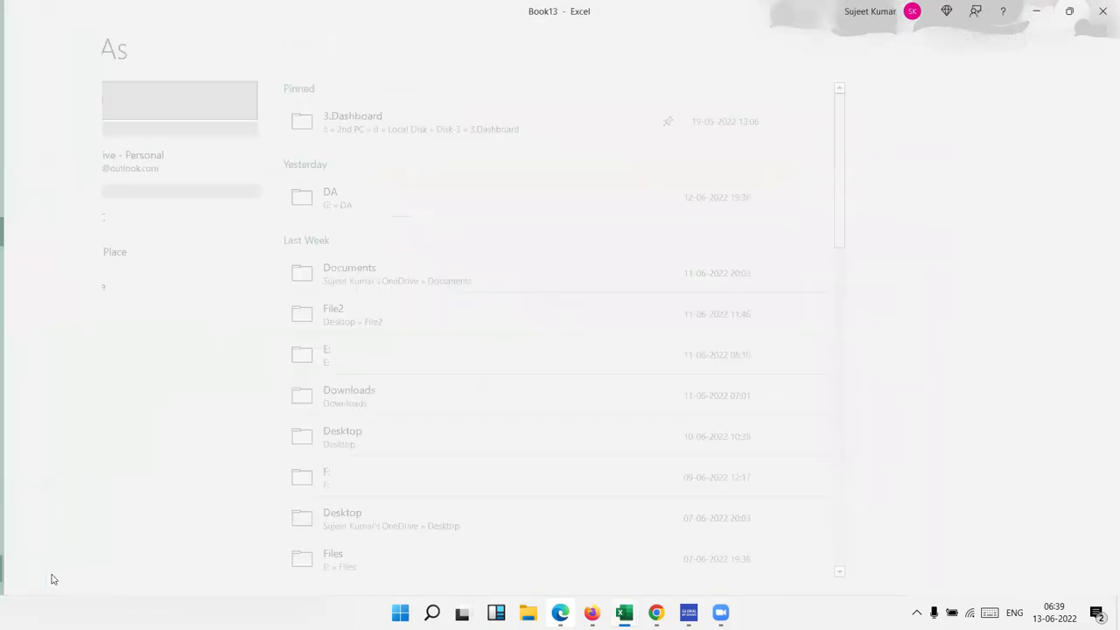
Check the default local file location on the Save page, then go to Proofing.
left_click(280, 165)
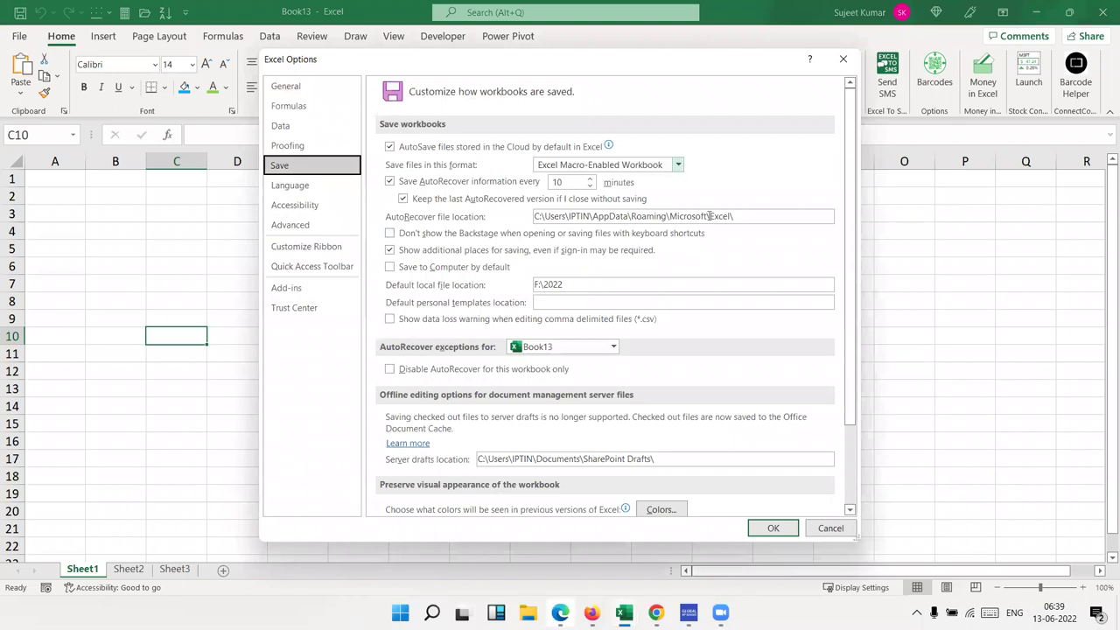
left_click_drag(627, 285, 397, 296)
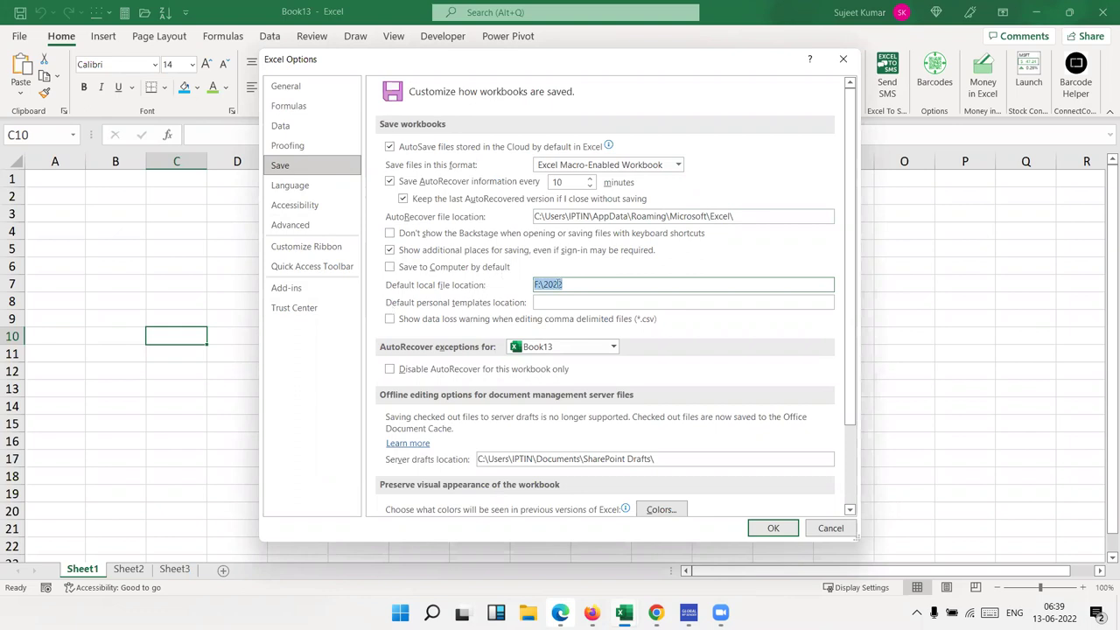
left_click(293, 146)
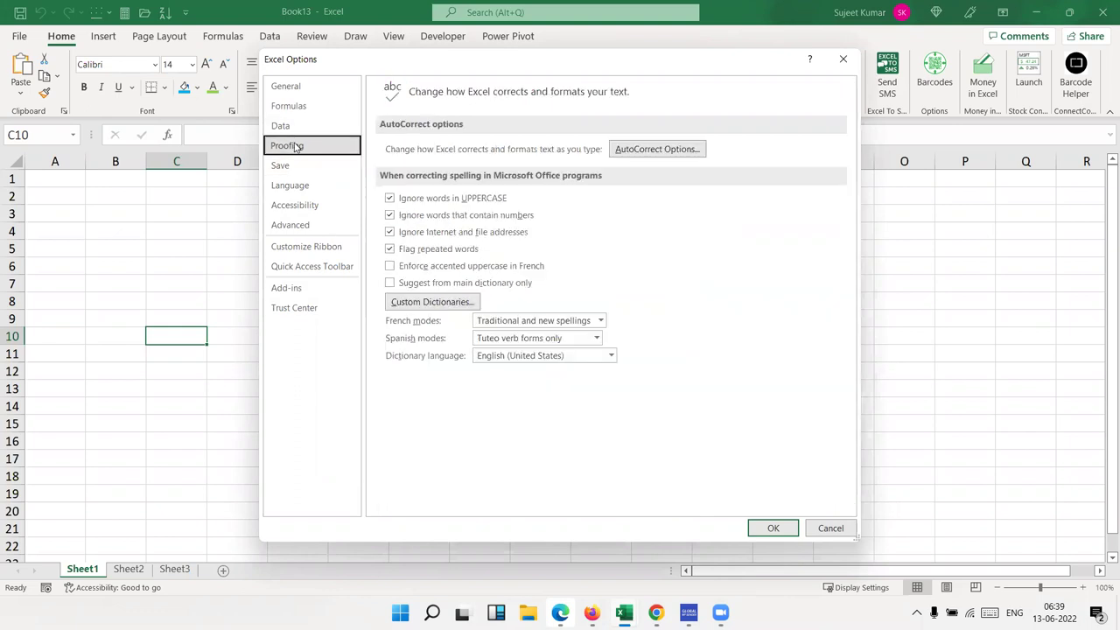
Browse the AutoCorrect, Math AutoCorrect, Actions and AutoFormat As You Type tabs.
left_click(668, 159)
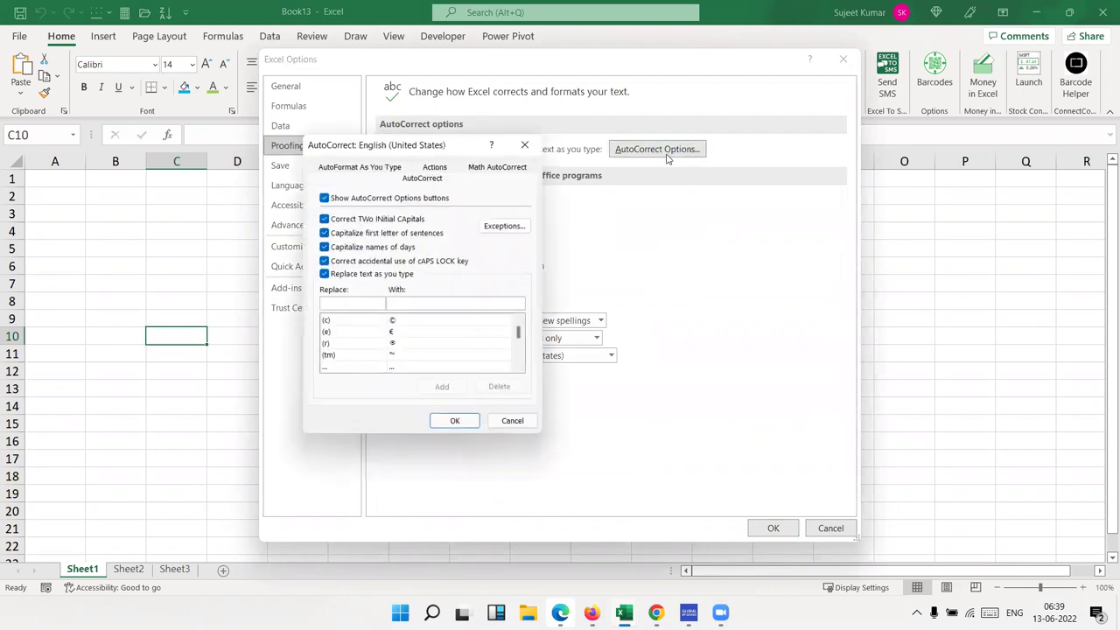
left_click(437, 172)
left_click(361, 170)
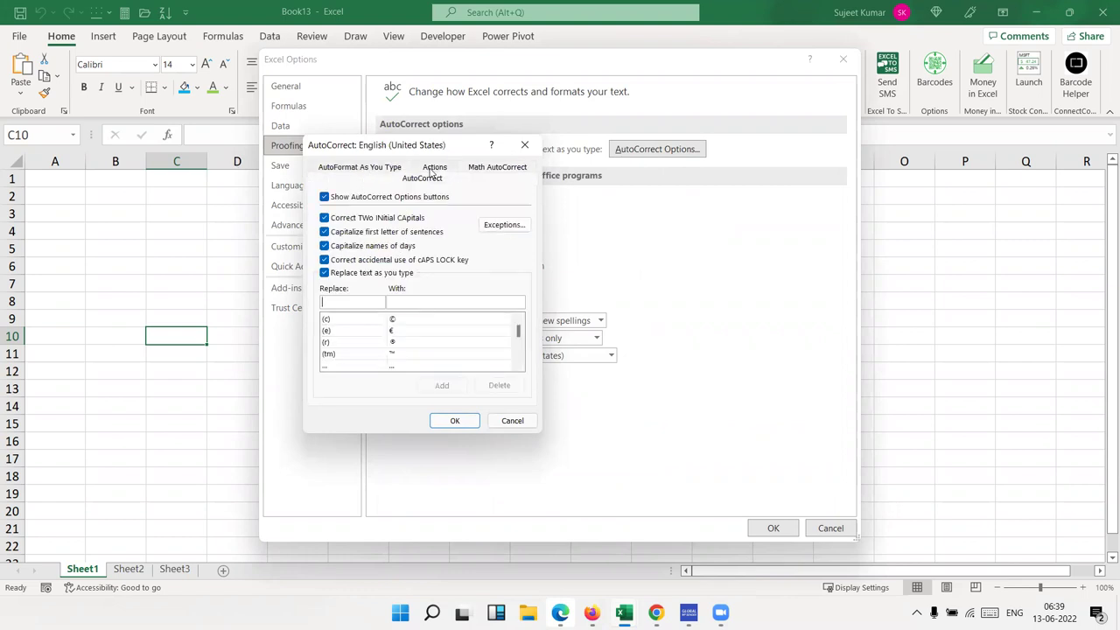
left_click(475, 171)
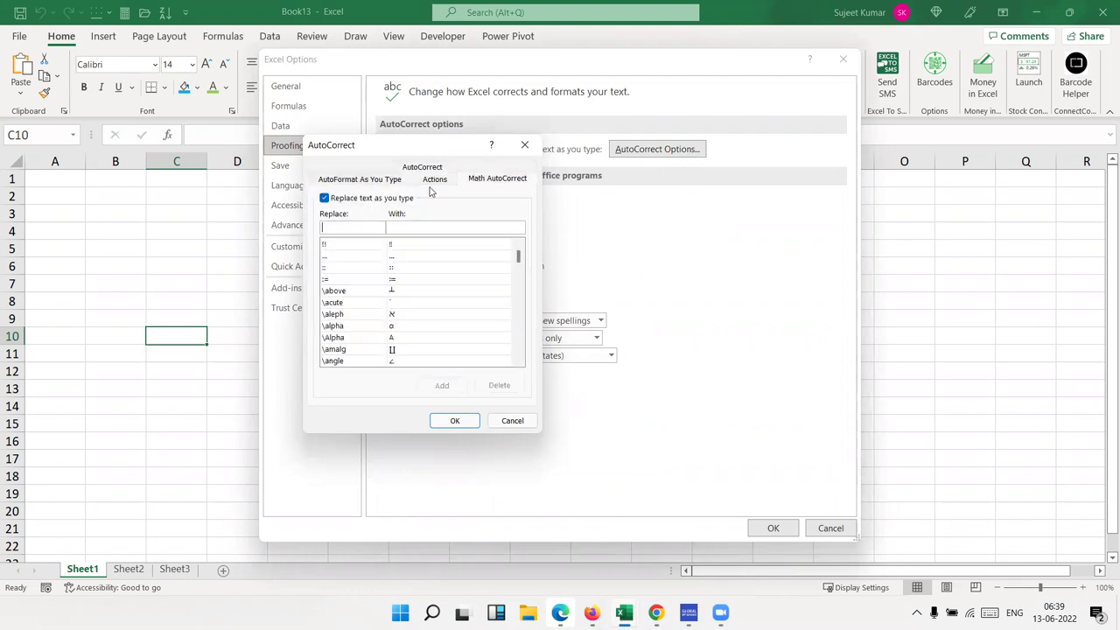
left_click(432, 181)
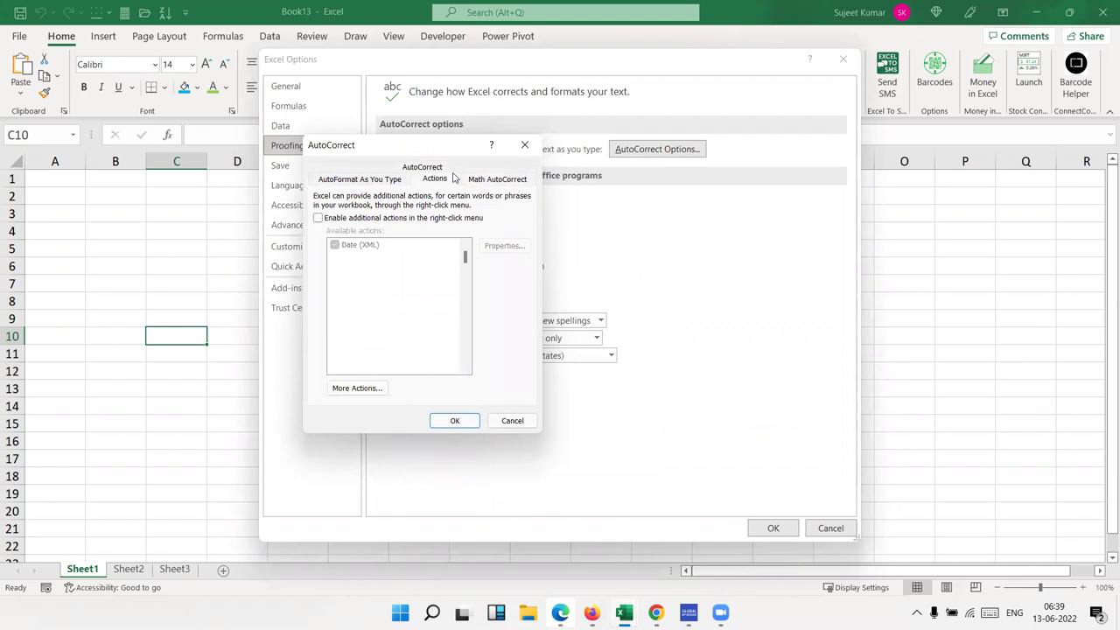
left_click(338, 180)
left_click(360, 213)
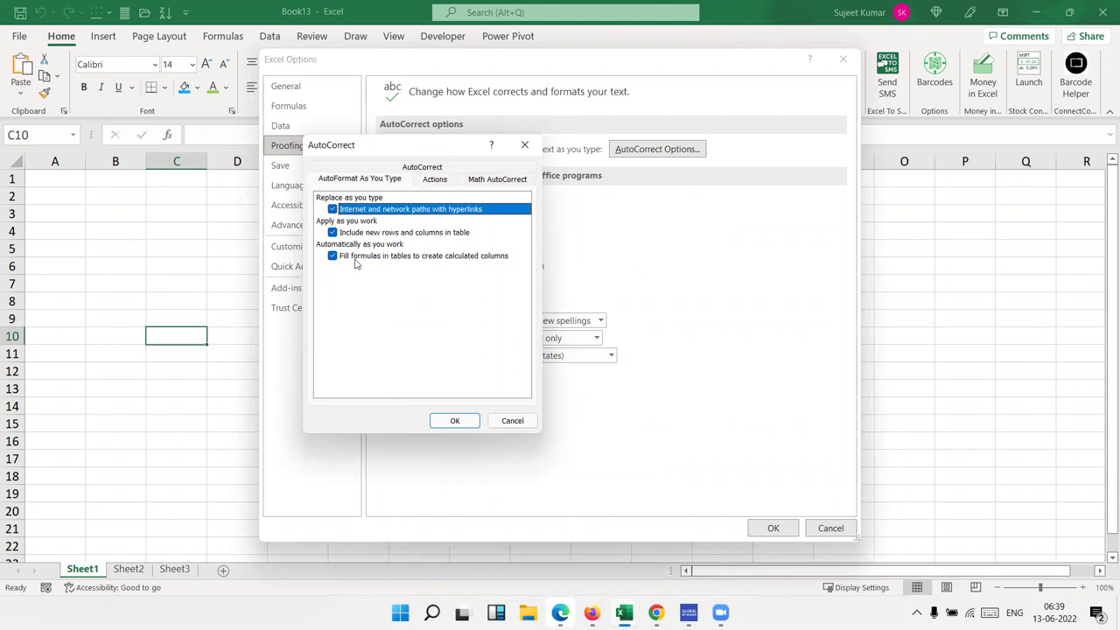
Close AutoCorrect and Excel Options unchanged and select cell C3.
left_click(462, 421)
left_click(773, 529)
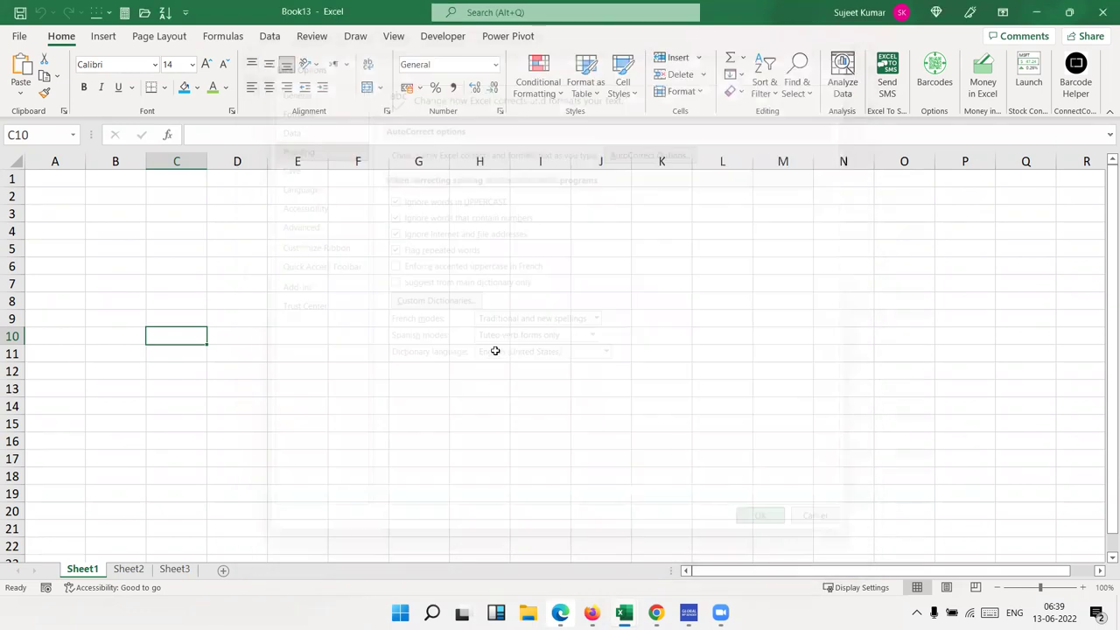
left_click(186, 210)
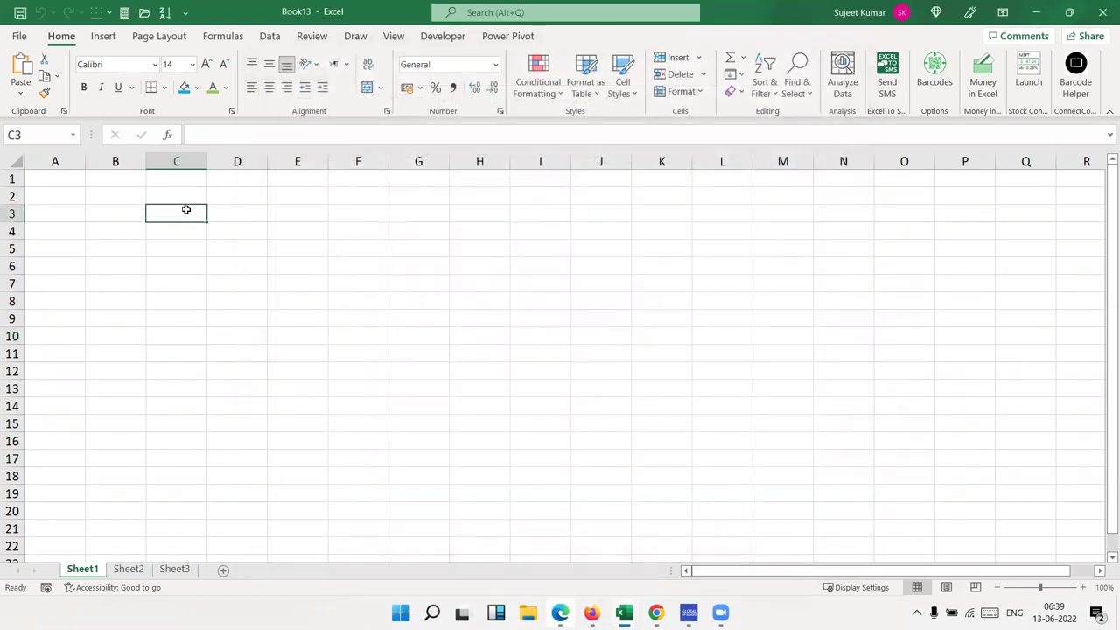
Enter DS in C3 and MS in C4 so they expand to Daily and Monthly Sales Report.
type("DS")
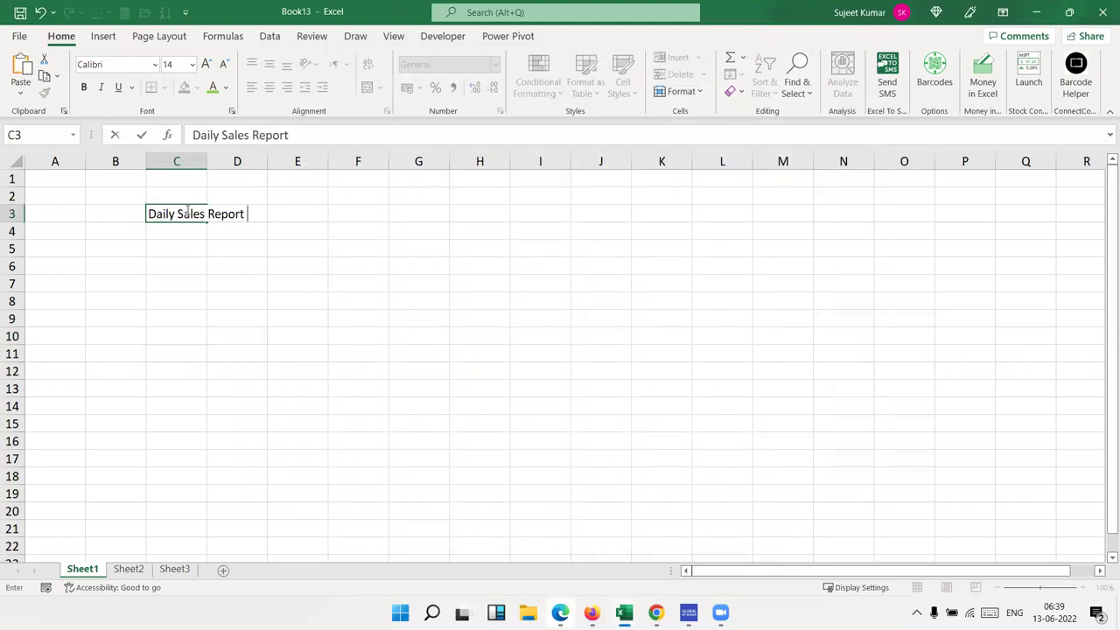
key("Return")
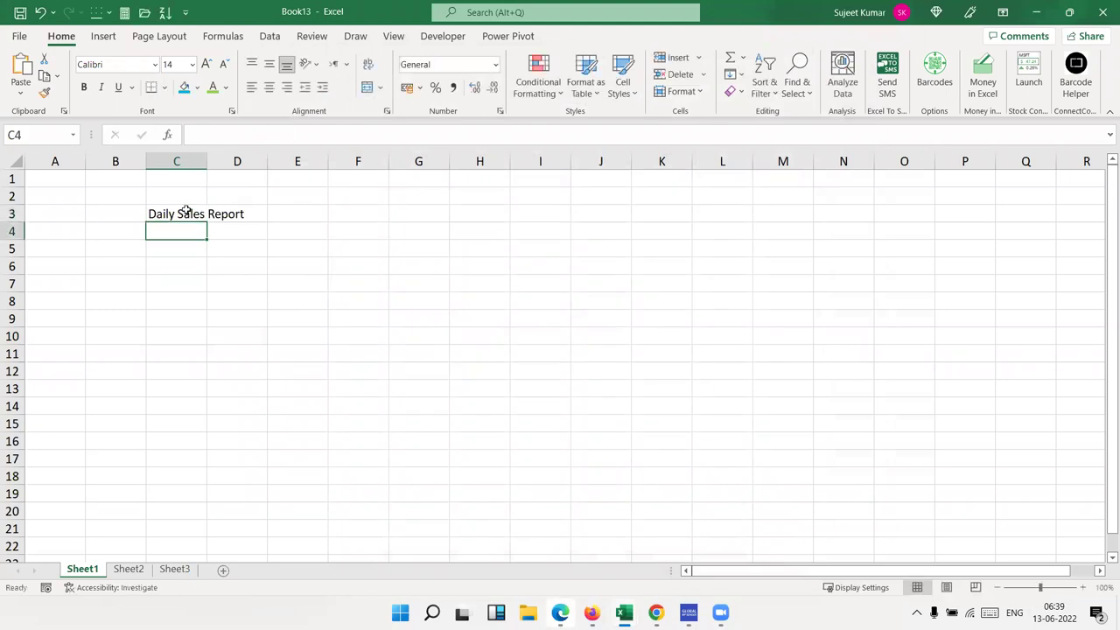
type("M")
type("Sales Report")
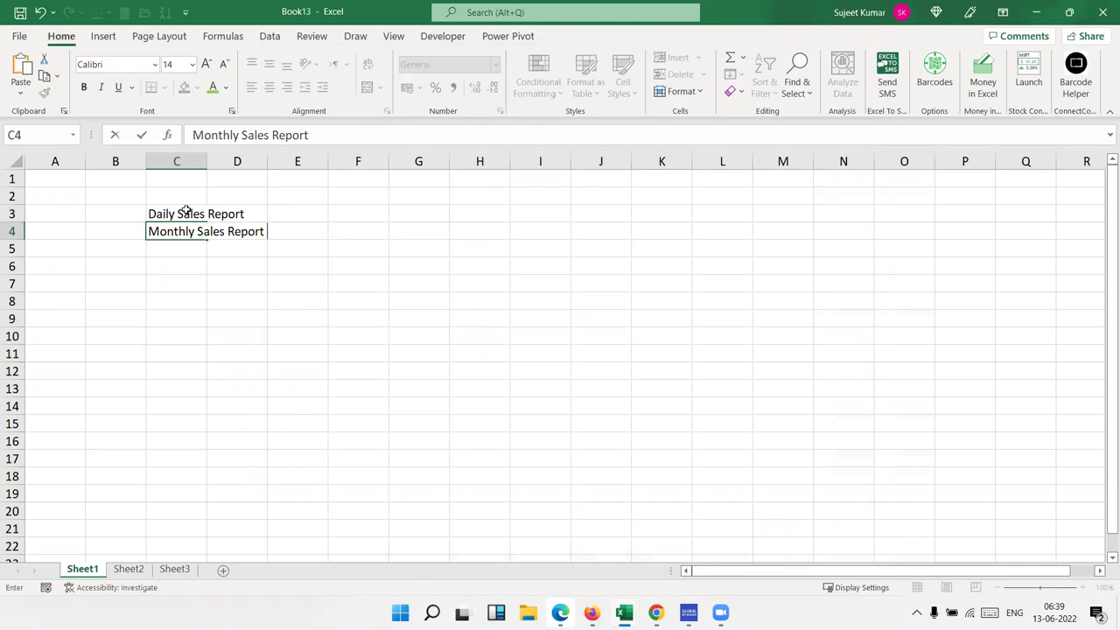
left_click(177, 245)
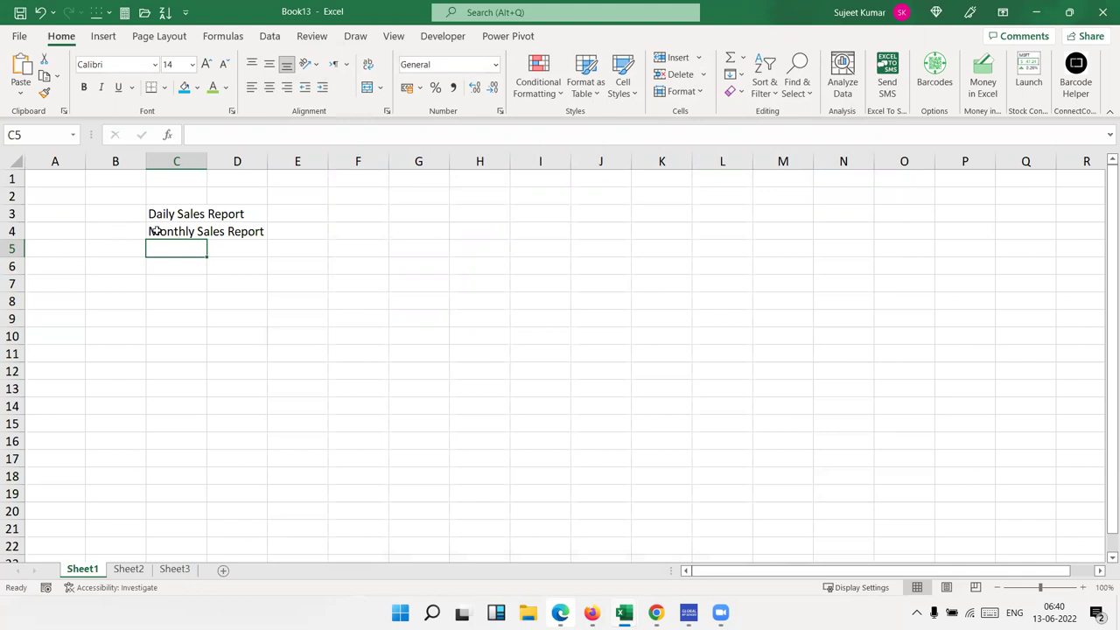
Enter the Email header in F1 and fill an e-mail address from F2 down to F7.
left_click(359, 183)
type("Email")
key("Return")
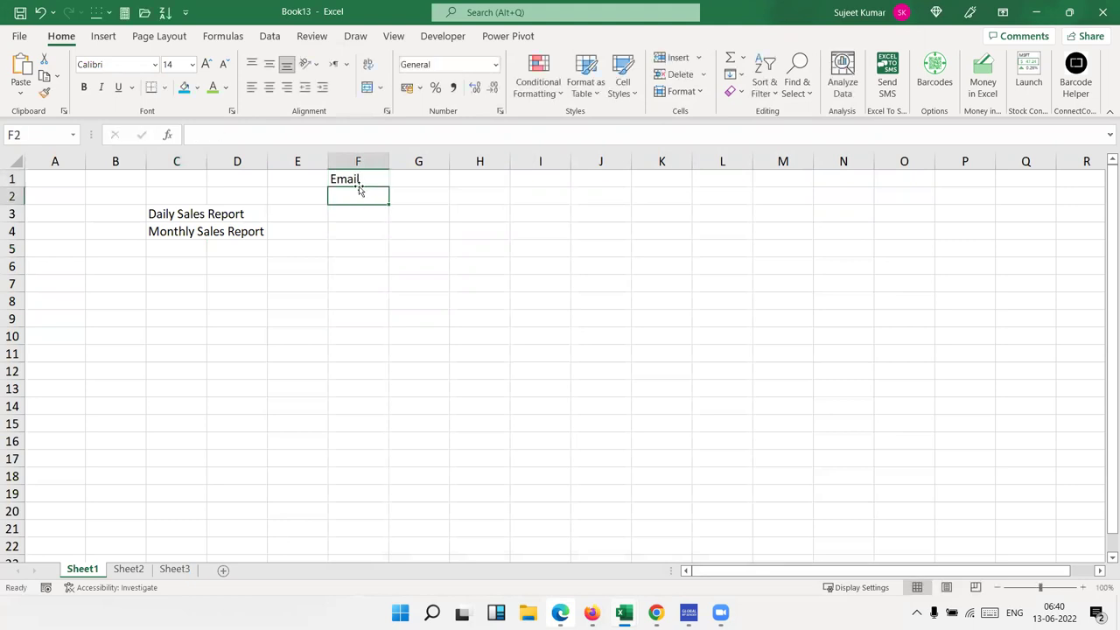
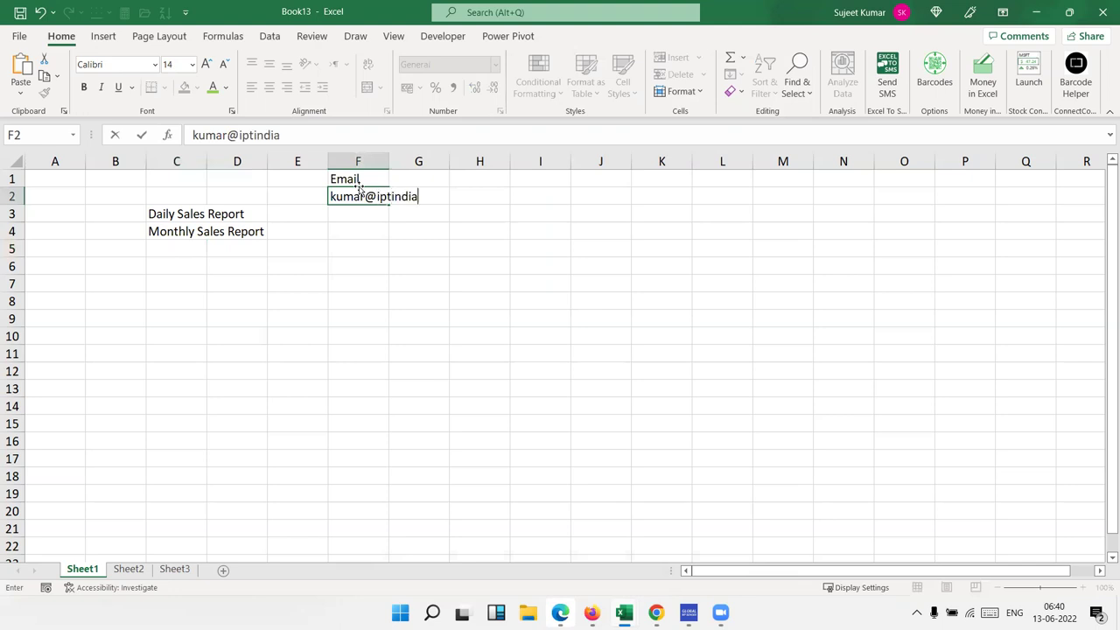
key("Return")
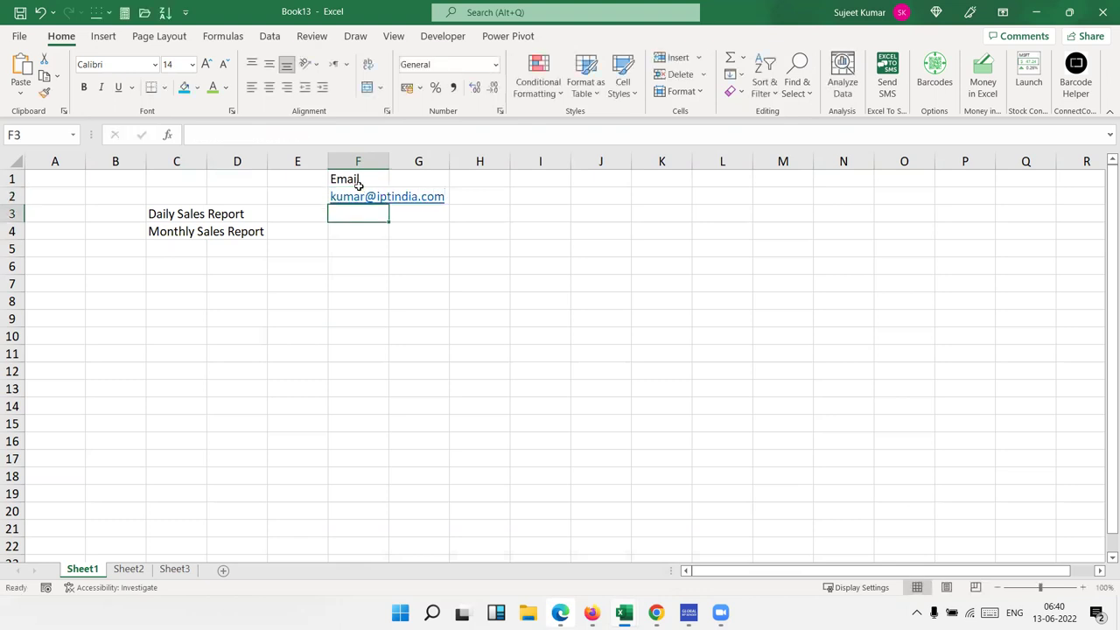
key("Up")
key("shift+Down")
key("shift+Down")
key("shift+Down")
key("shift+Down")
key("shift+Down")
key("ctrl+d")
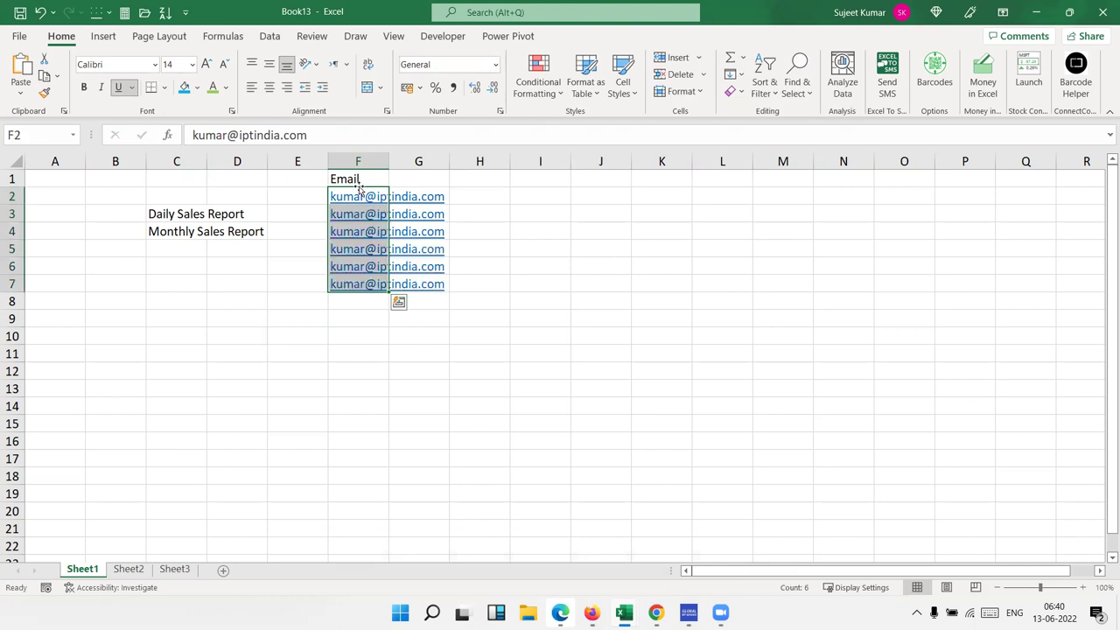
Select the Email column range F1:F7 with Ctrl+Shift+Up.
left_click(297, 320)
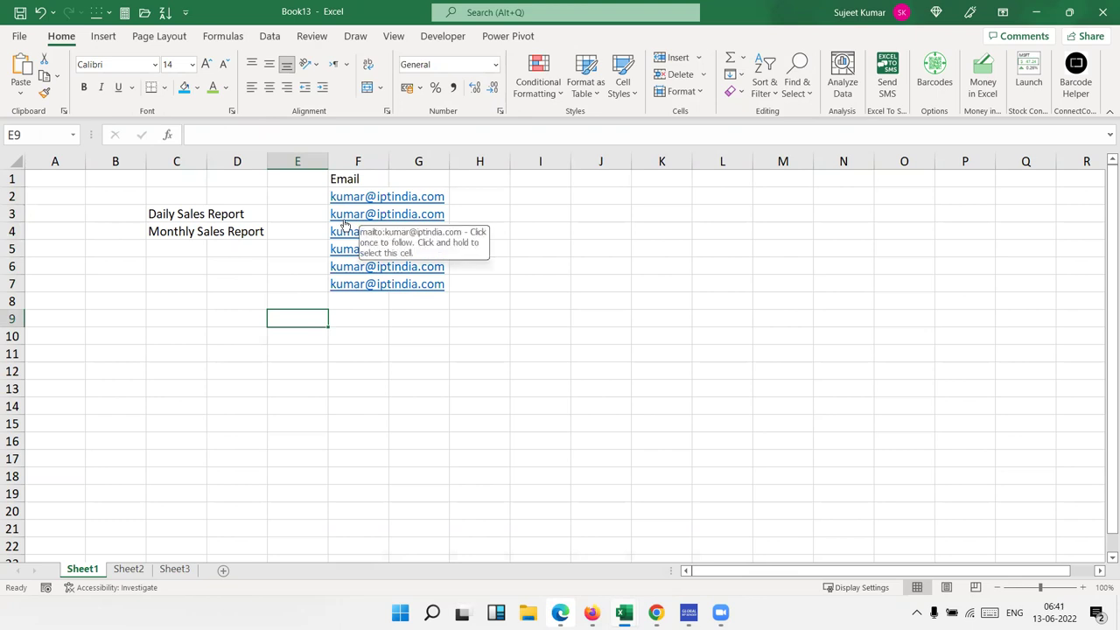
left_click(357, 314)
key("Up")
key("Up")
key("ctrl+shift+Up")
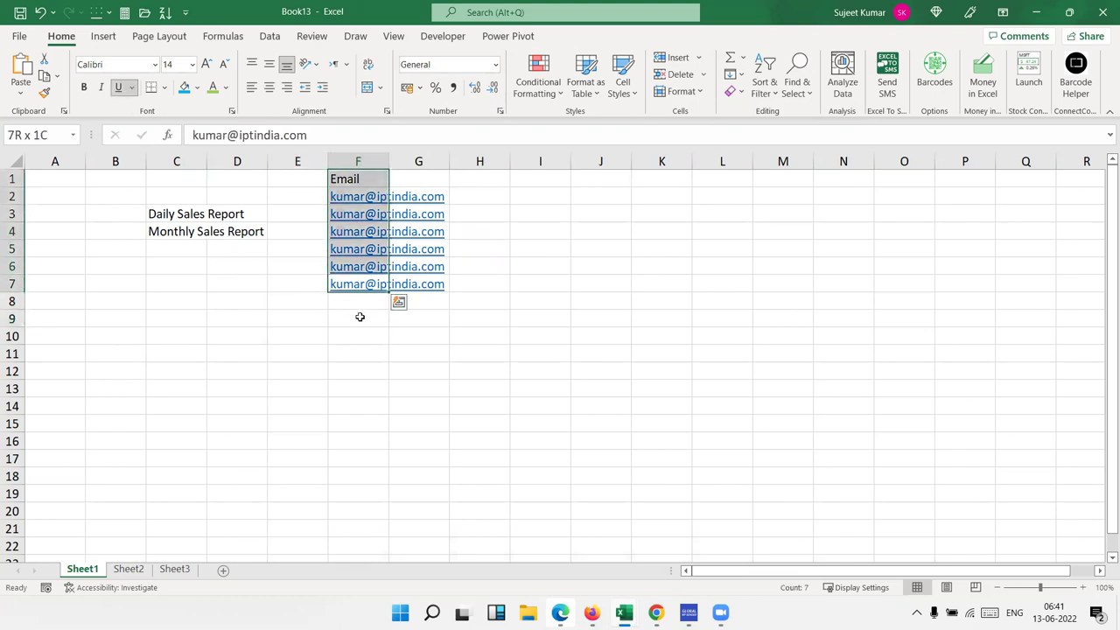
Remove the hyperlinks from the Email column cells.
left_click(739, 92)
left_click(785, 218)
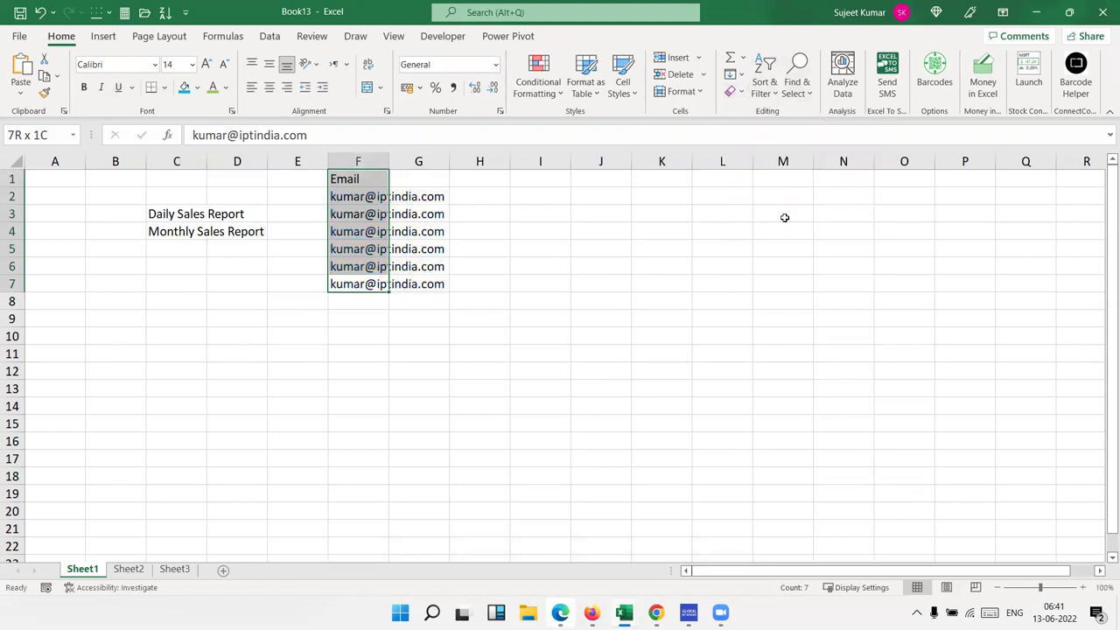
left_click(464, 250)
Check the e-mail range F2:F7, then open and leave the File backstage.
left_click_drag(354, 199, 352, 267)
left_click_drag(353, 280, 353, 280)
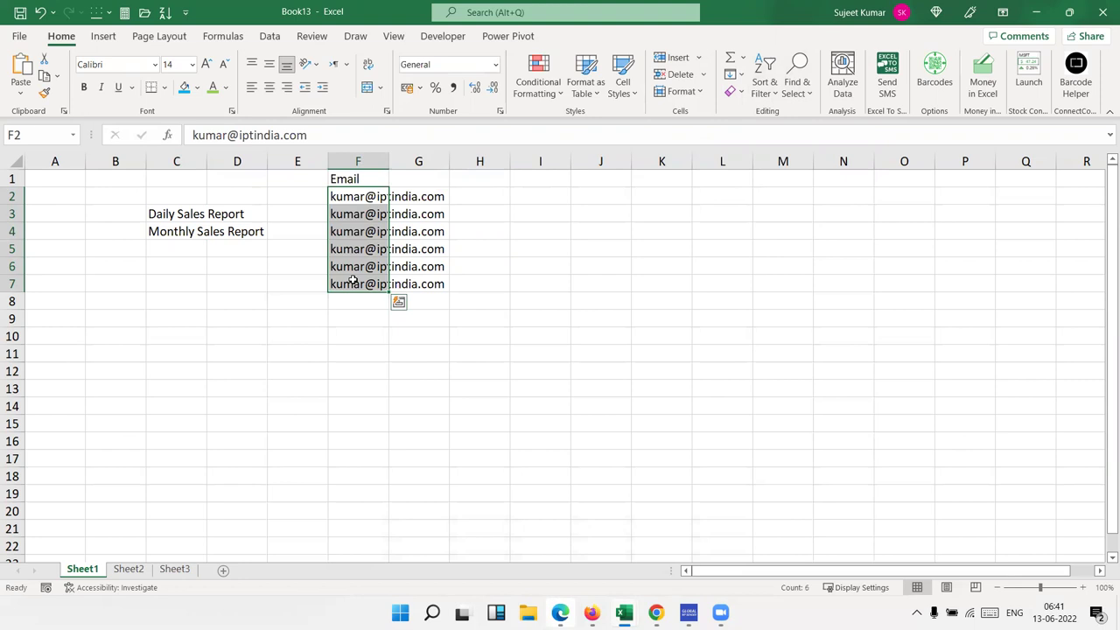
left_click(483, 203)
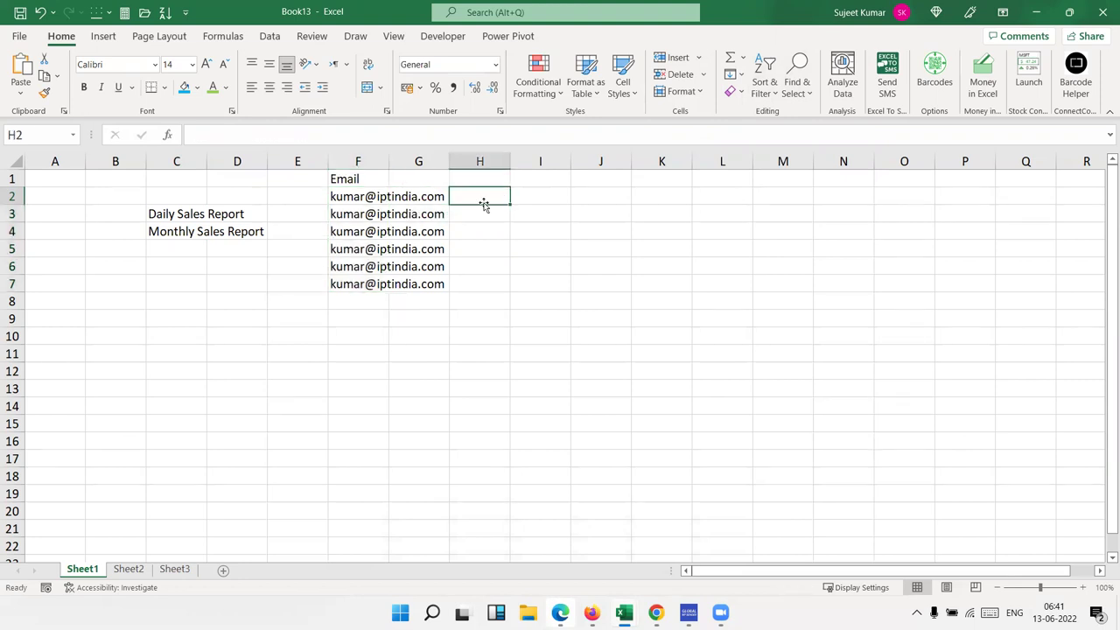
left_click(16, 36)
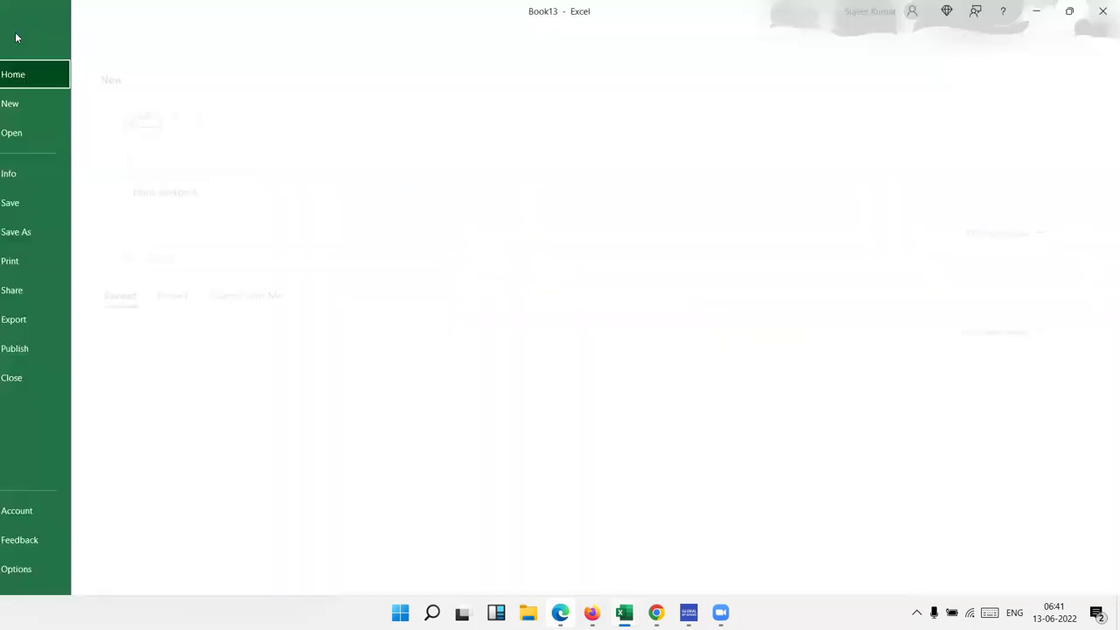
key("Escape")
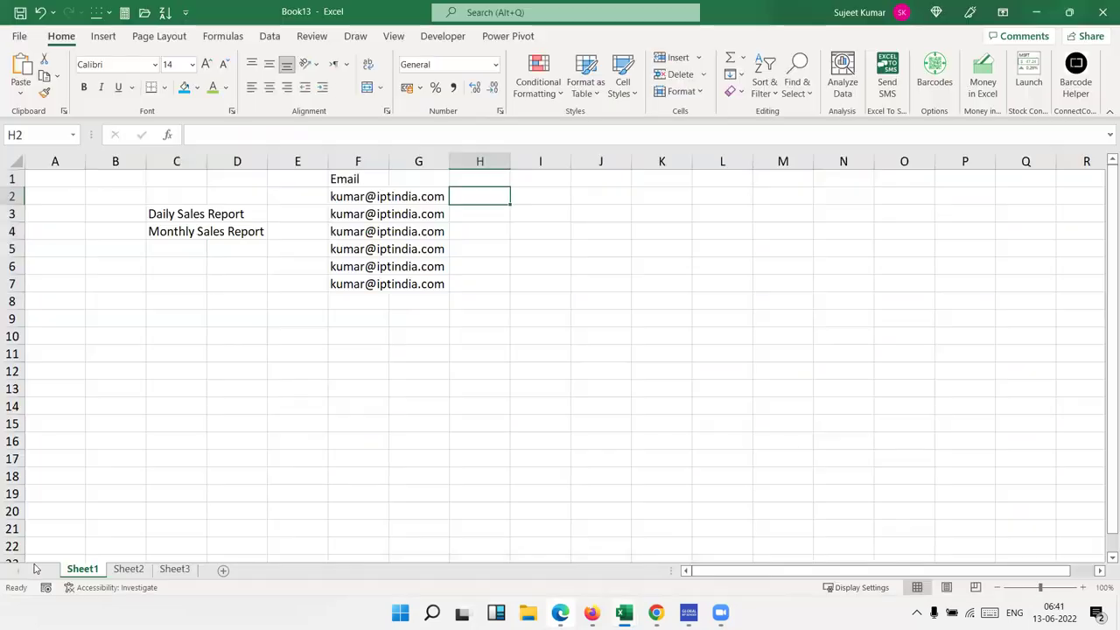
Open AutoCorrect Options from the Proofing page and view AutoFormat As You Type.
left_click(293, 149)
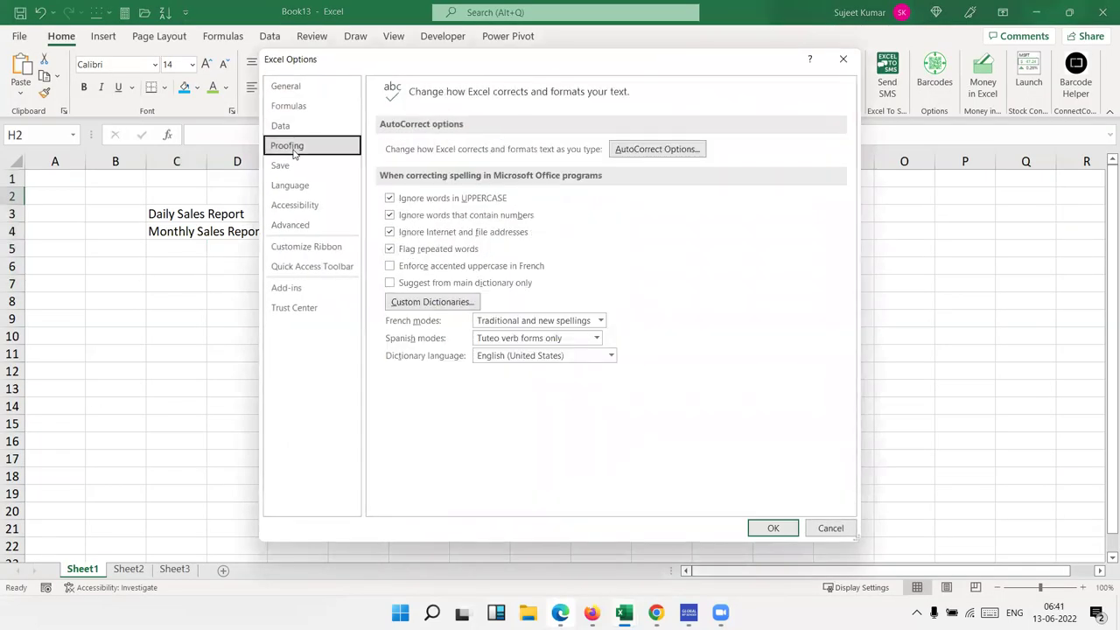
left_click(681, 152)
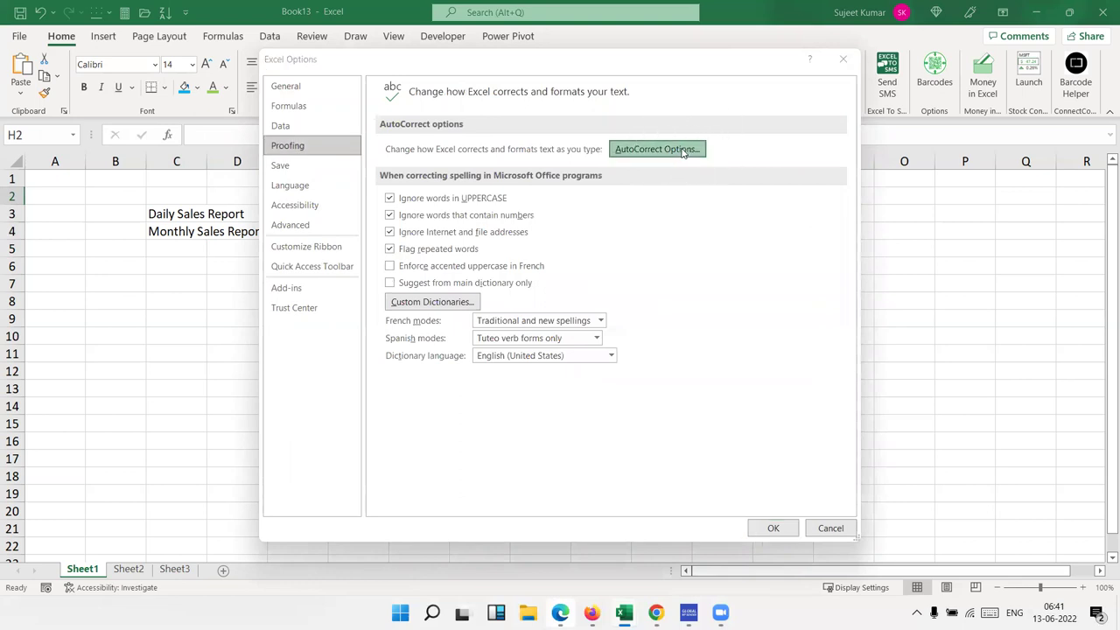
left_click_drag(383, 143, 580, 138)
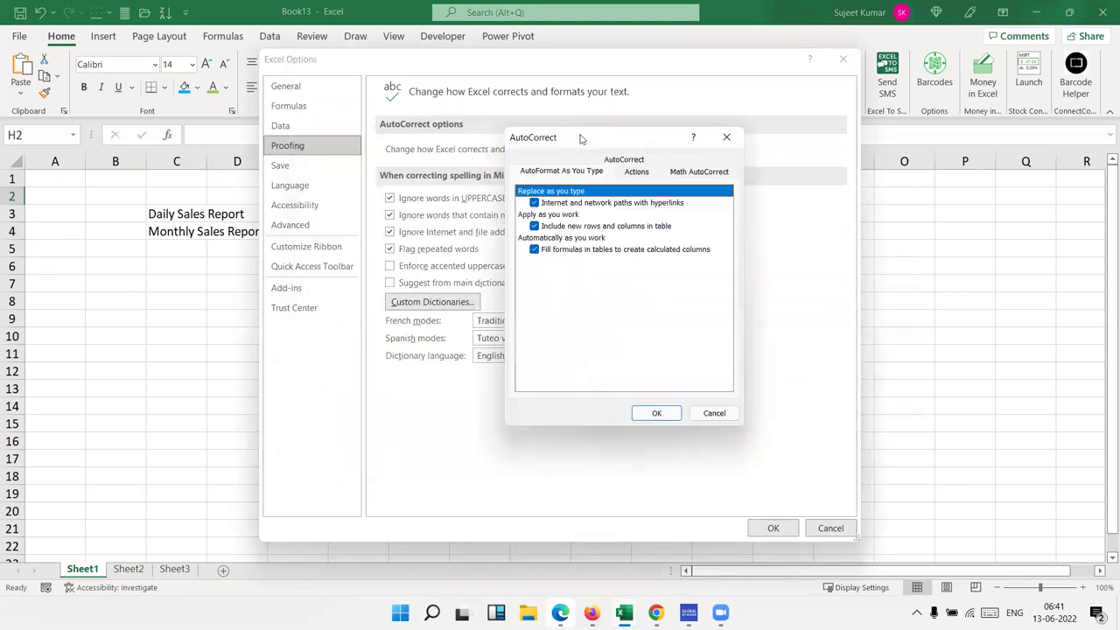
left_click(564, 174)
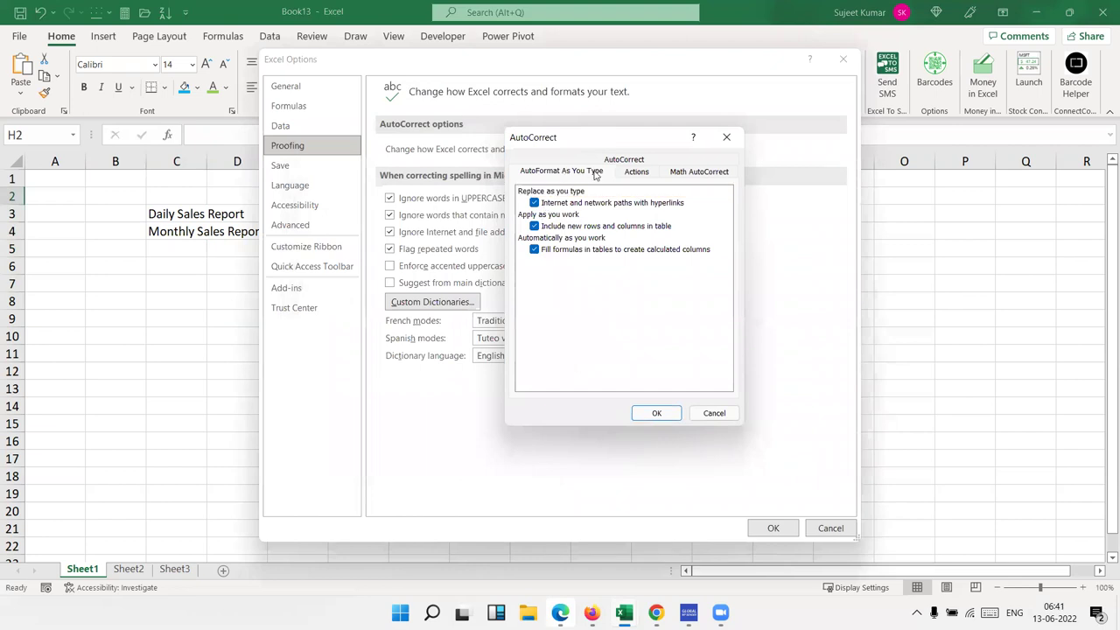
Look up the DS → Daily Sales Report entry, then return to AutoFormat As You Type.
left_click(629, 162)
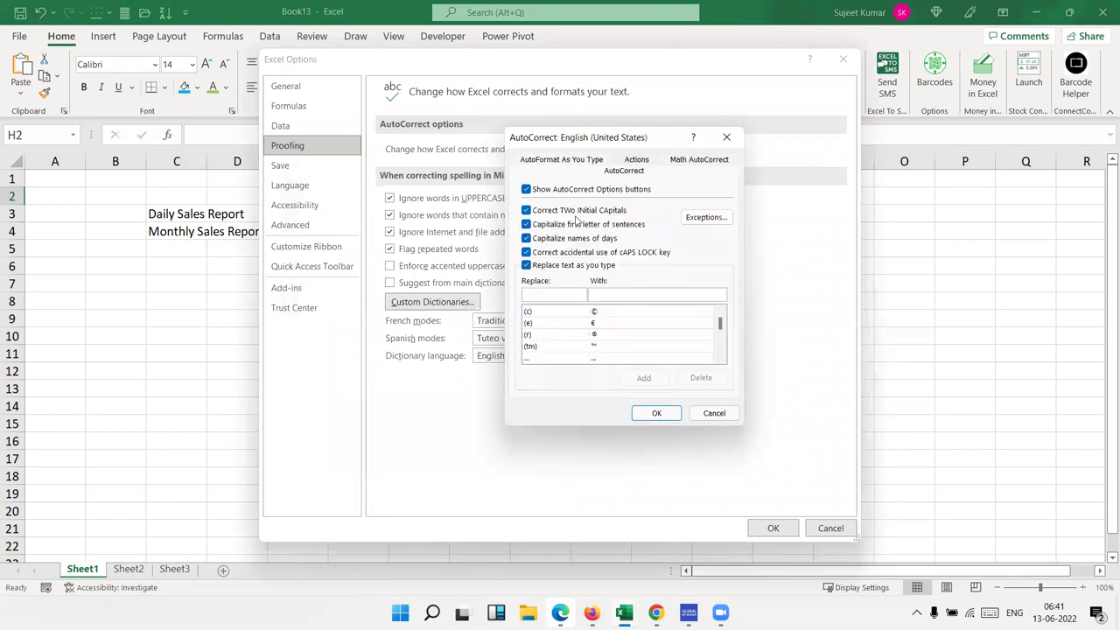
left_click(537, 297)
type("DS")
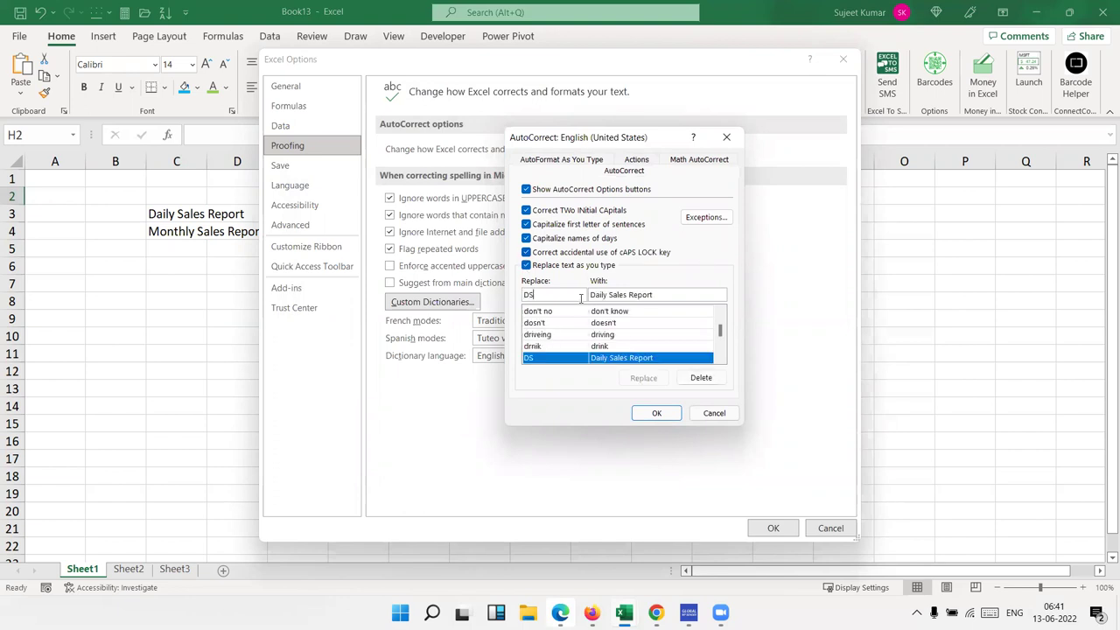
double_click(529, 295)
left_click_drag(674, 294, 575, 294)
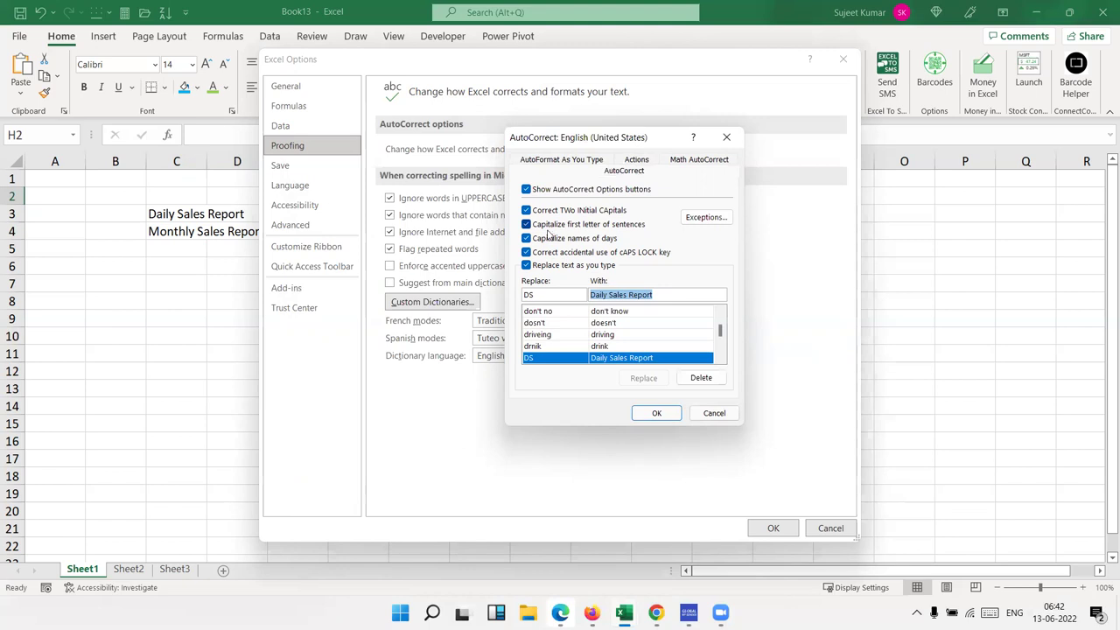
left_click(558, 162)
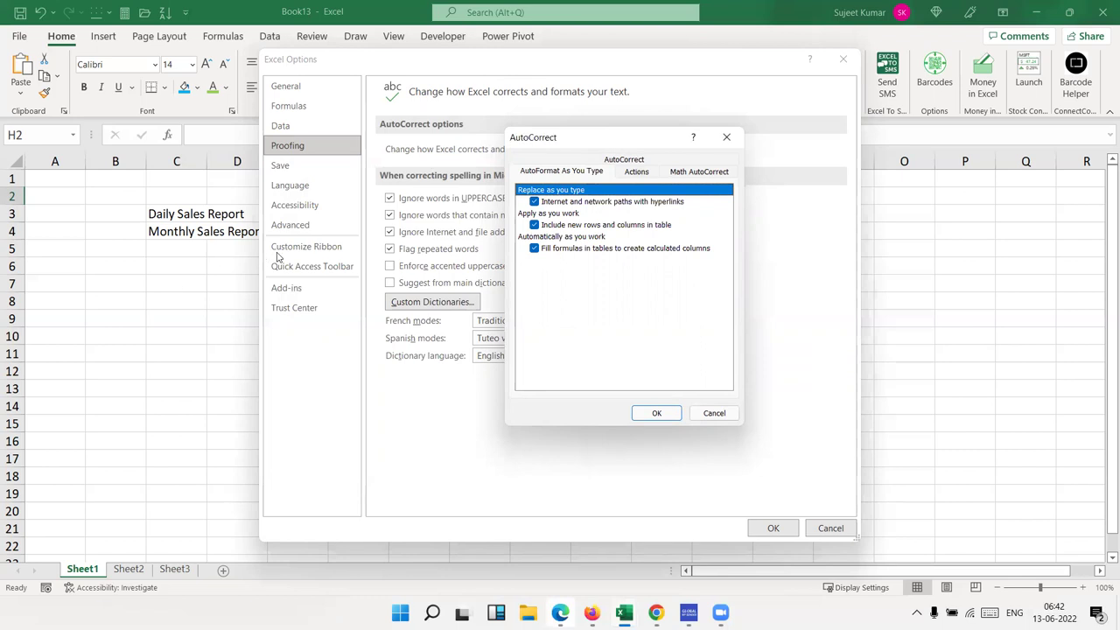
Turn off automatic hyperlinks for internet and network paths and close both dialogs.
left_click(534, 202)
left_click(657, 413)
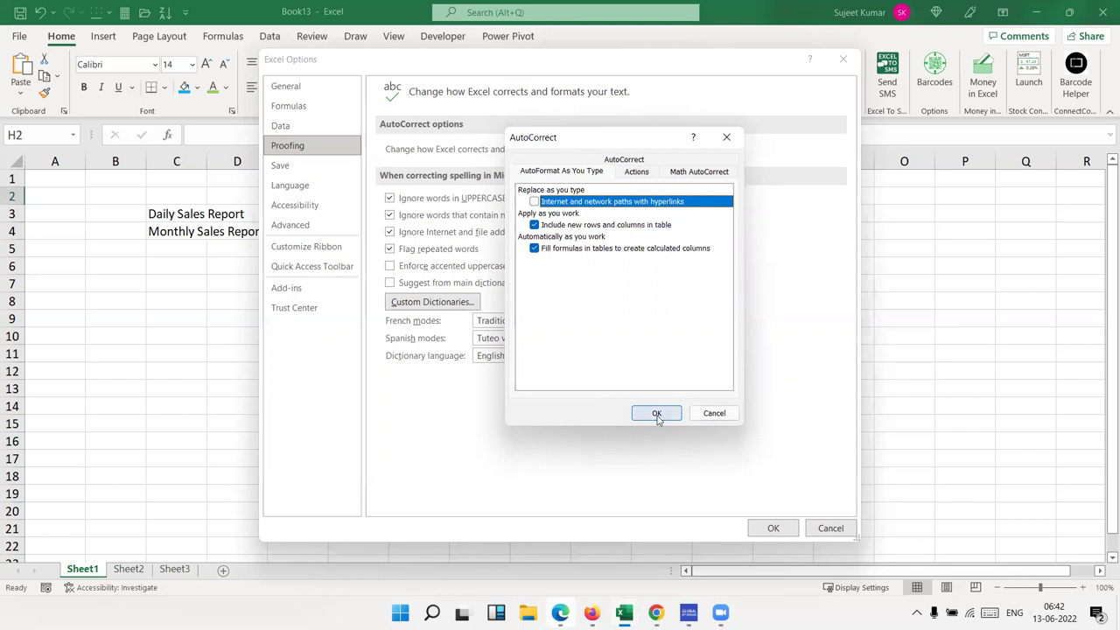
left_click(770, 527)
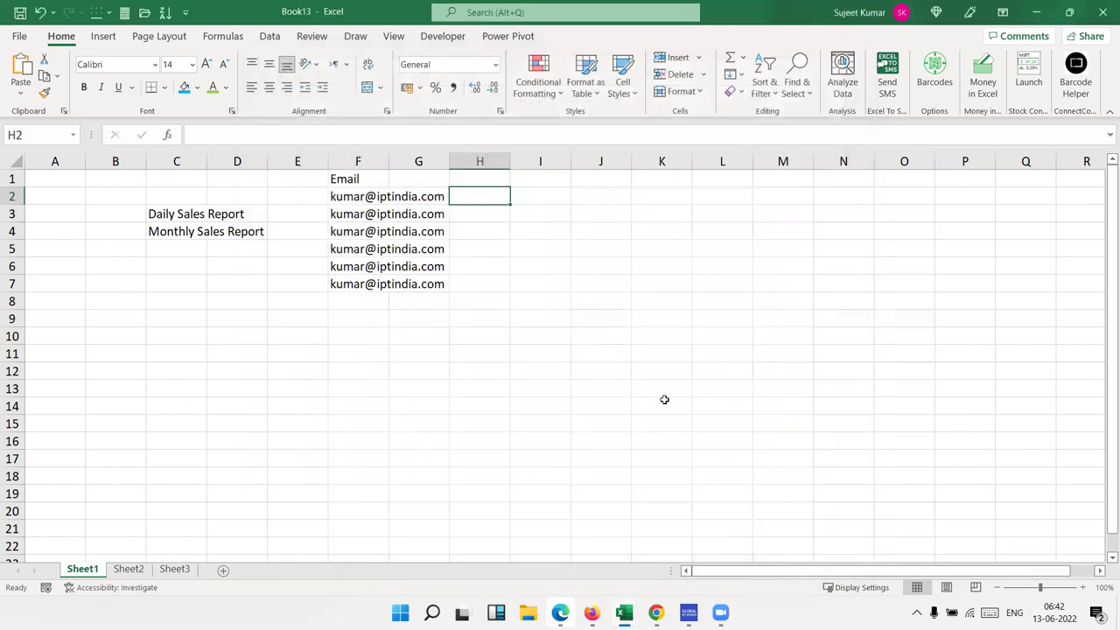
Clear the six e-mail entries in F2:F7.
left_click(435, 196)
left_click(372, 196)
key("ctrl+Down")
key("ctrl+Up")
double_click(375, 196)
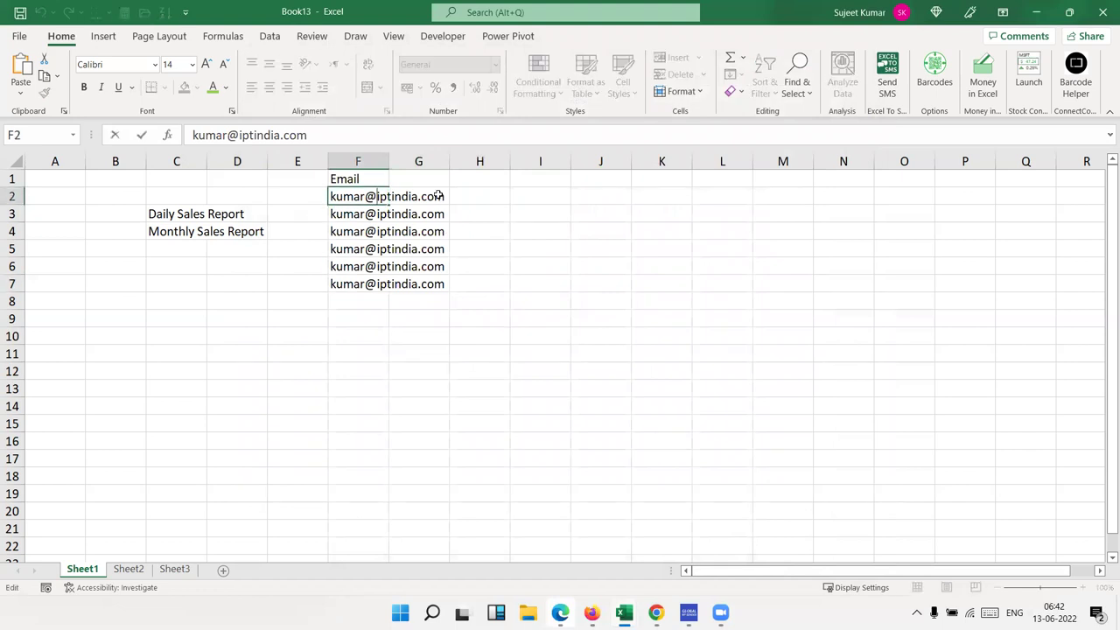
key("Return")
key("Up")
key("ctrl+shift+Down")
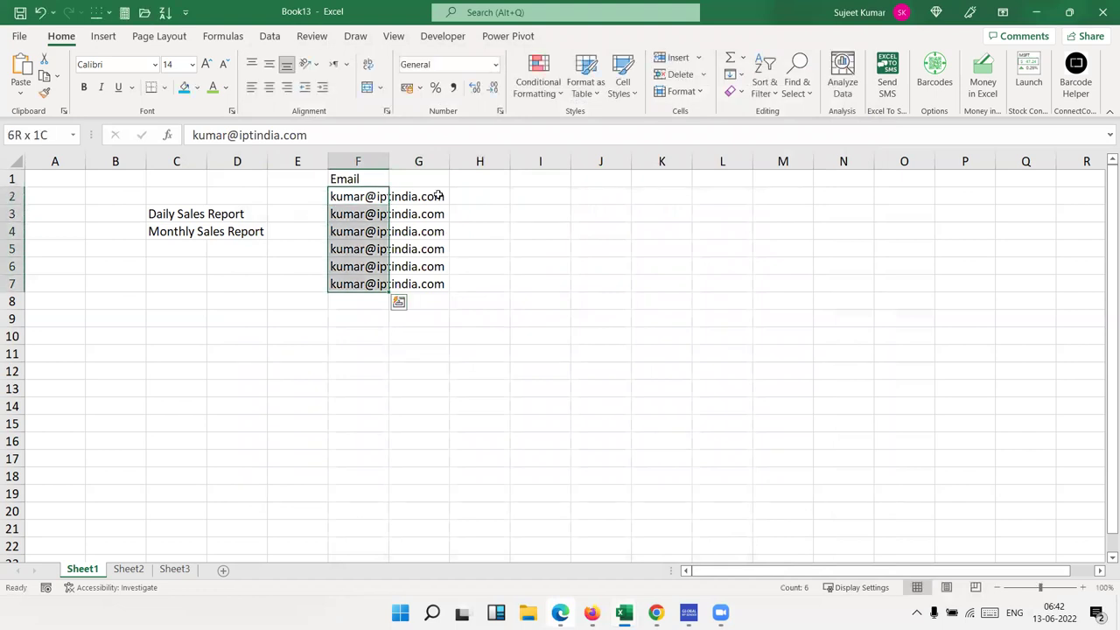
key("Delete")
Select the report titles in C3:C4.
key("Left")
key("Left")
key("Down")
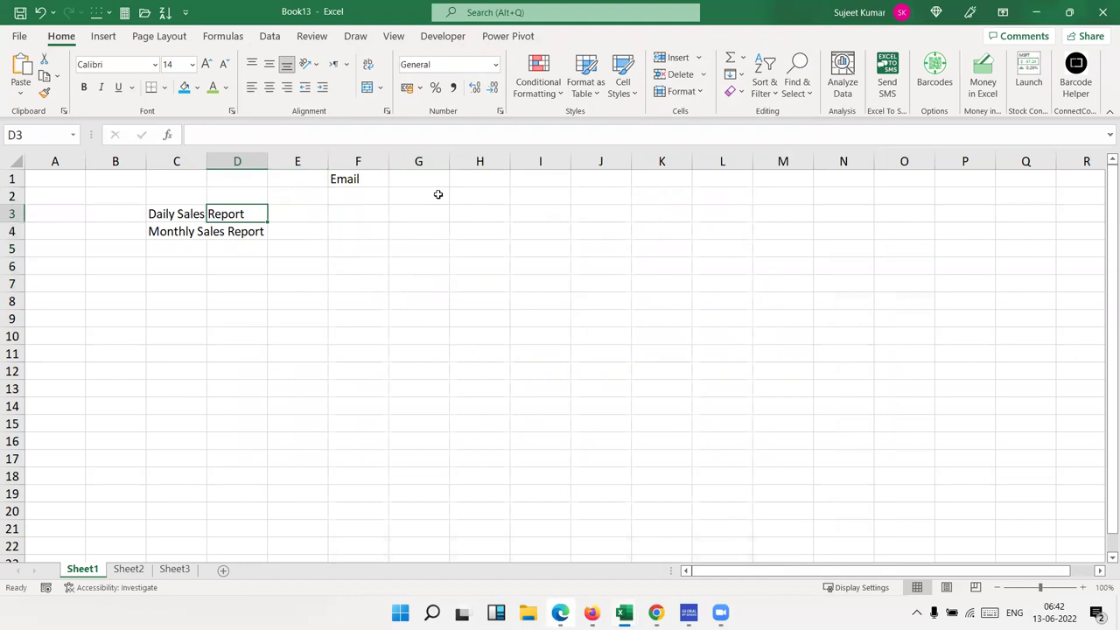
key("Left")
key("shift+Down")
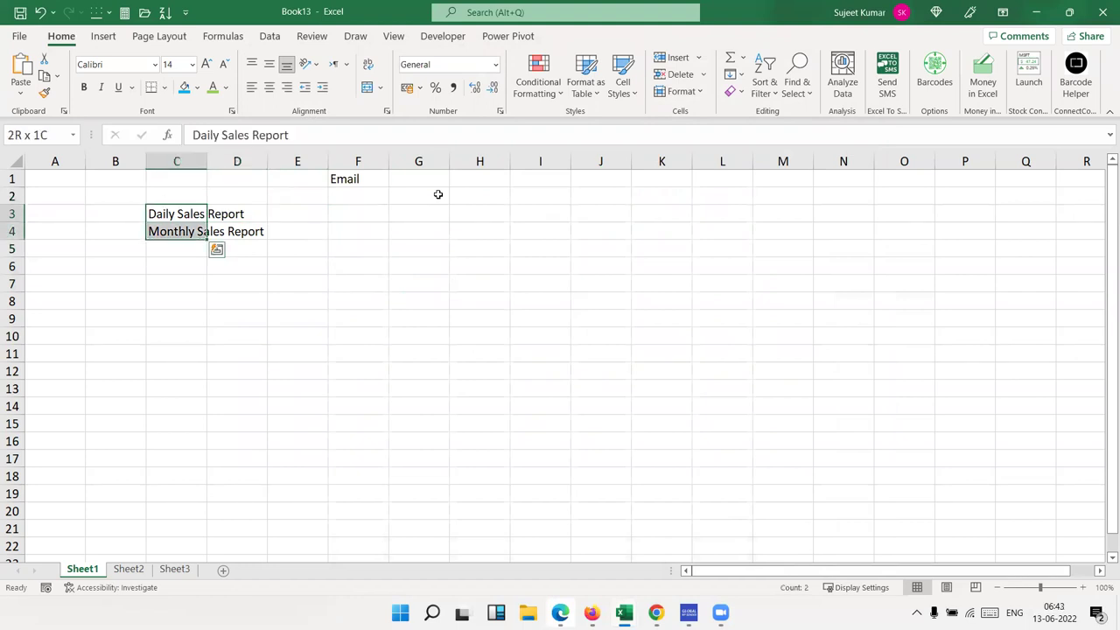
Open Excel Options and browse the Save, Accessibility and Advanced pages.
left_click(479, 217)
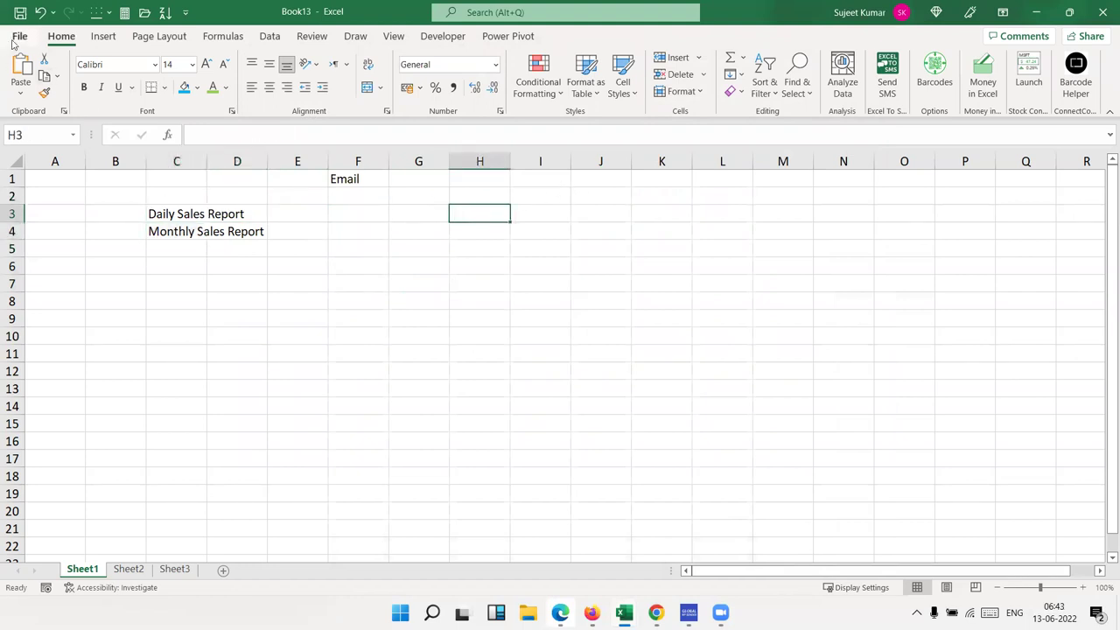
left_click(14, 40)
left_click(46, 581)
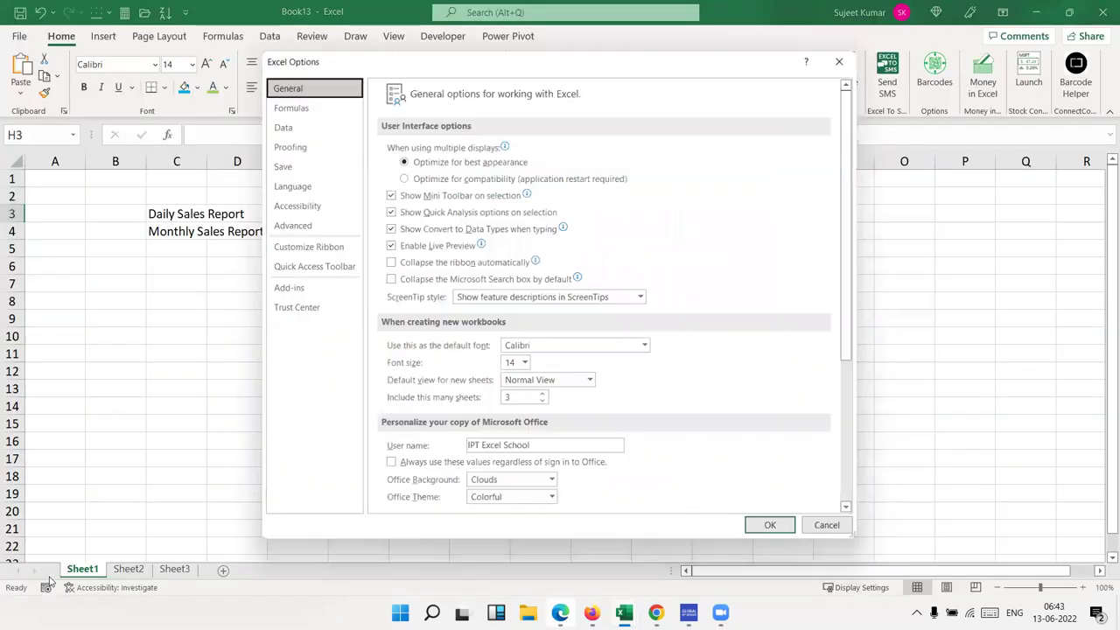
left_click(300, 167)
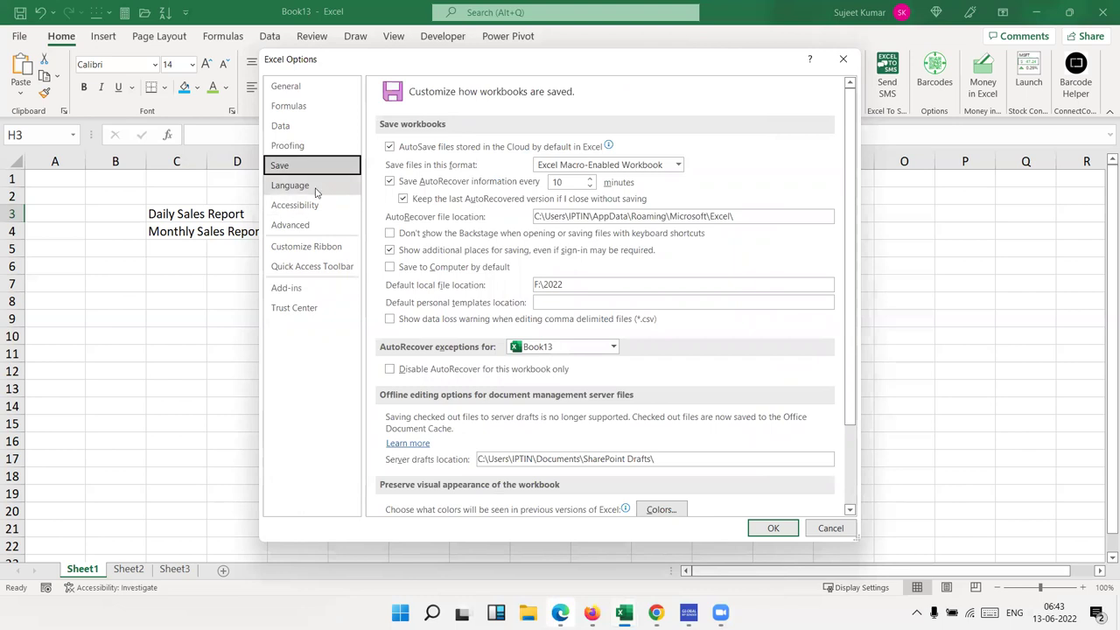
left_click(315, 205)
left_click(313, 224)
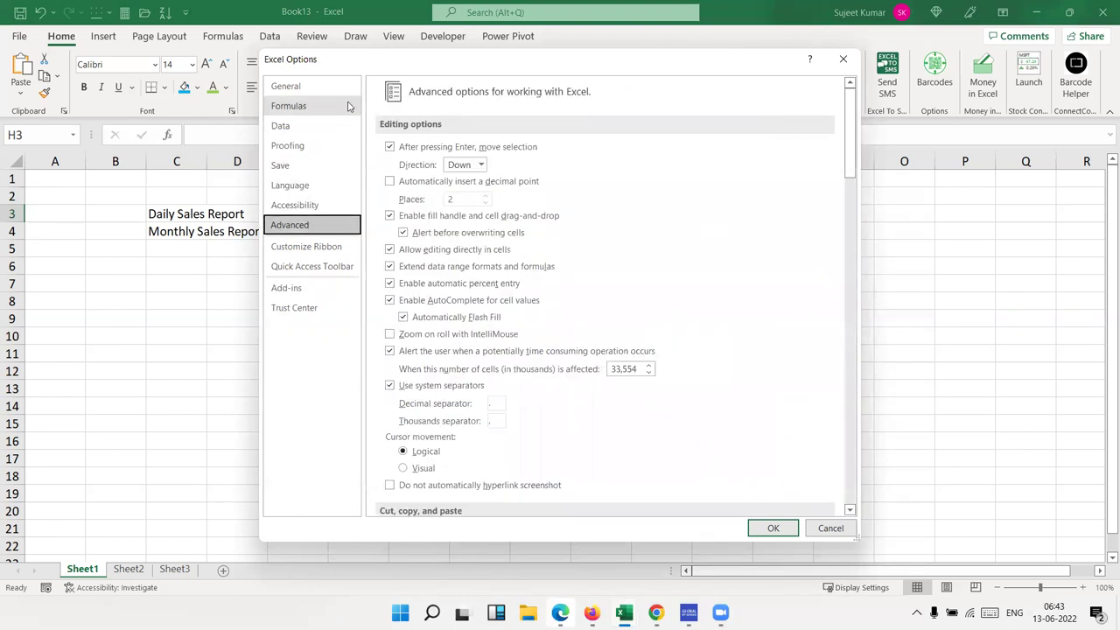
Check that the after-Enter direction on the Advanced page stays Down.
left_click_drag(364, 74, 492, 25)
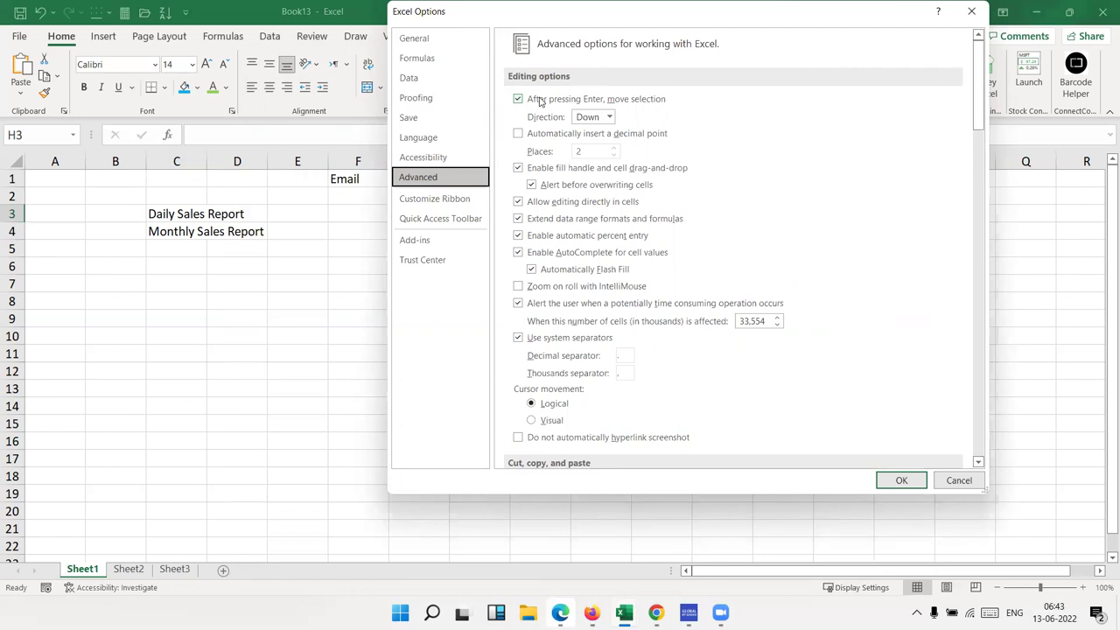
left_click(577, 117)
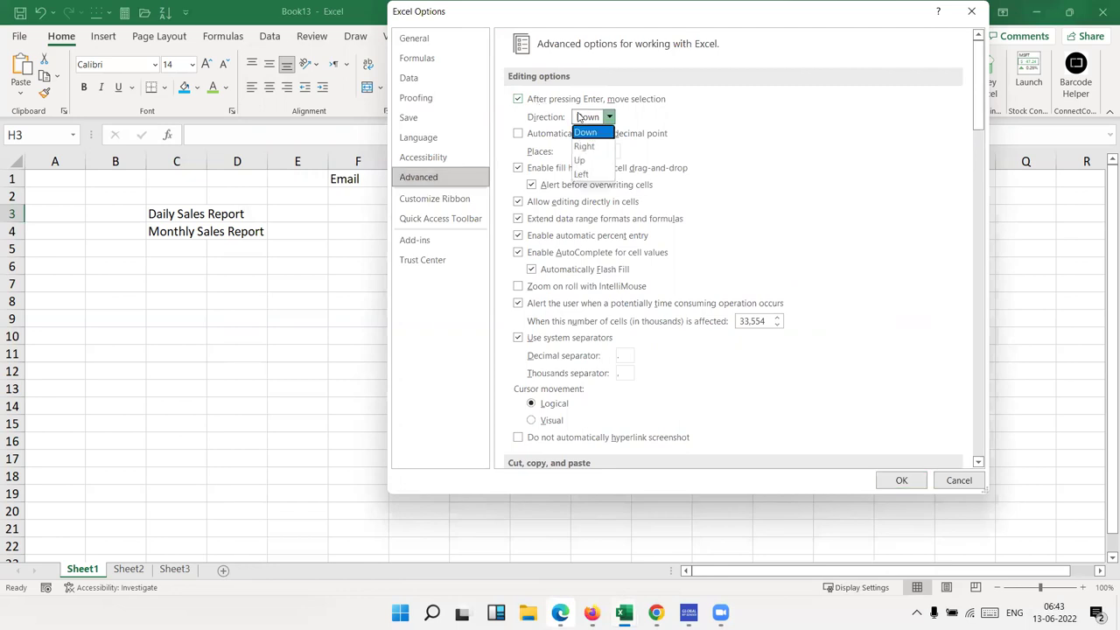
left_click(577, 117)
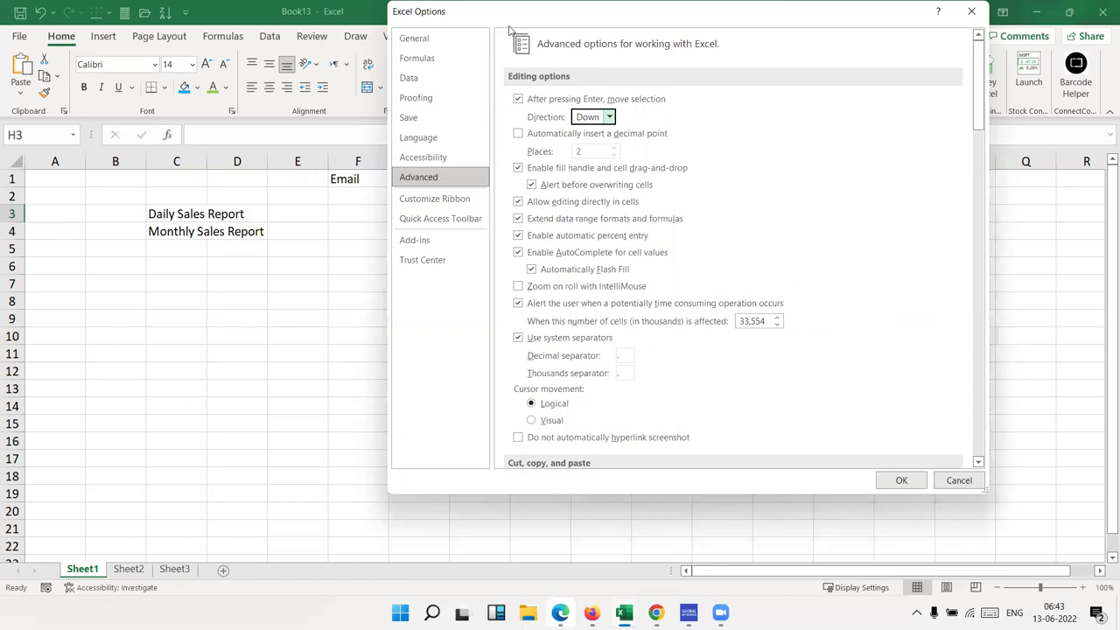
left_click_drag(505, 31, 698, 56)
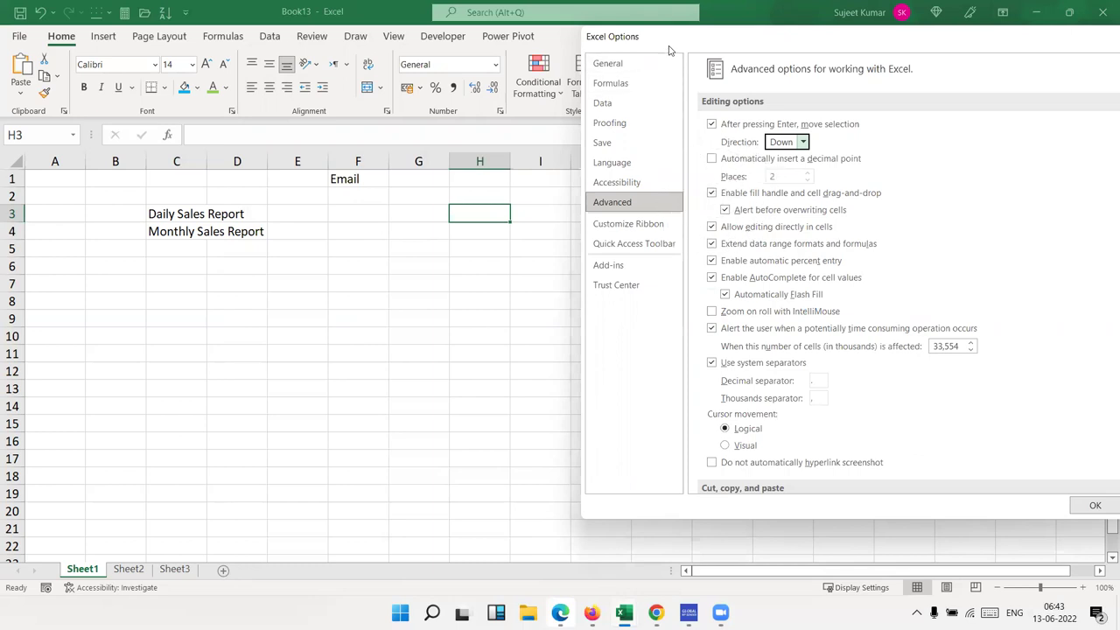
Scroll through the Advanced options, leave display options on Book13, and close without changes.
left_click_drag(662, 44, 415, 49)
scroll(568, 394, "down", 5)
scroll(585, 399, "down", 3)
scroll(585, 400, "down", 6)
scroll(586, 403, "down", 3)
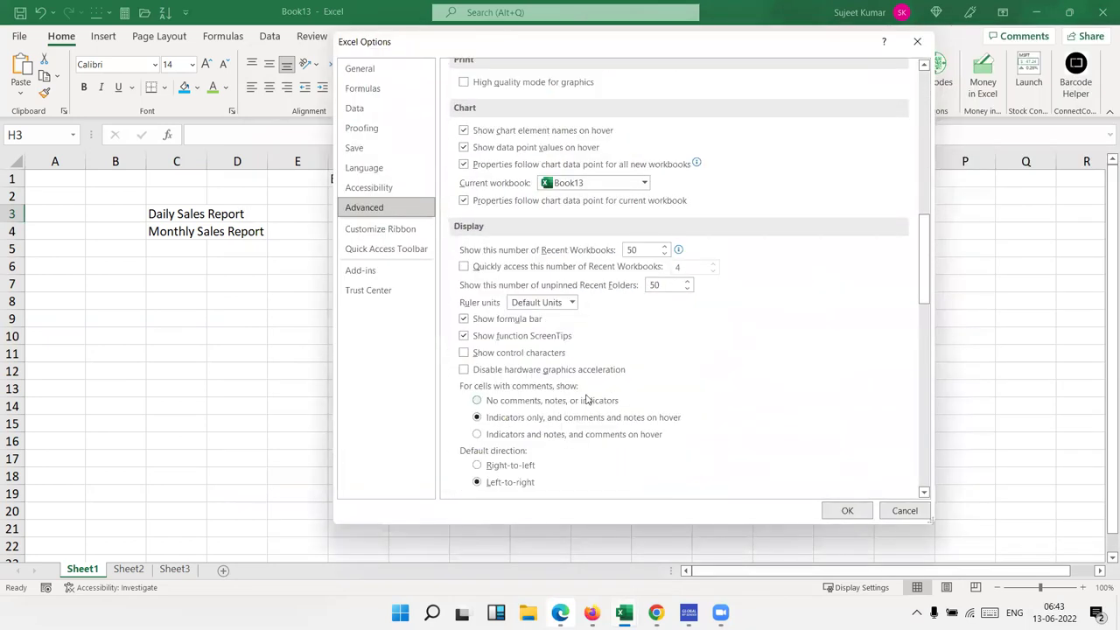
scroll(584, 372, "down", 3)
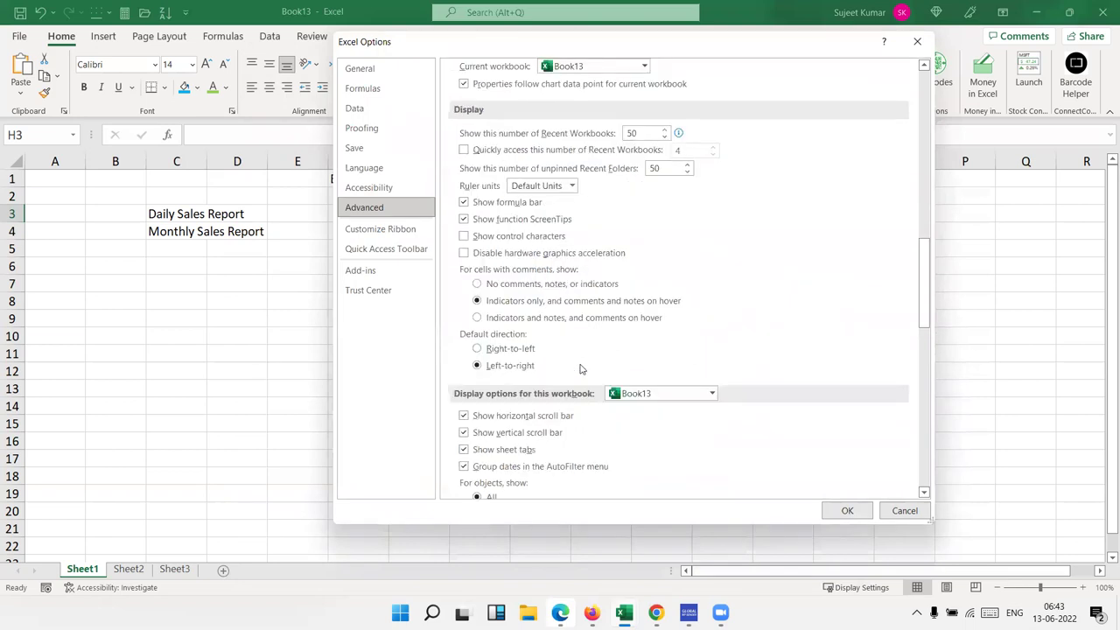
scroll(581, 370, "down", 4)
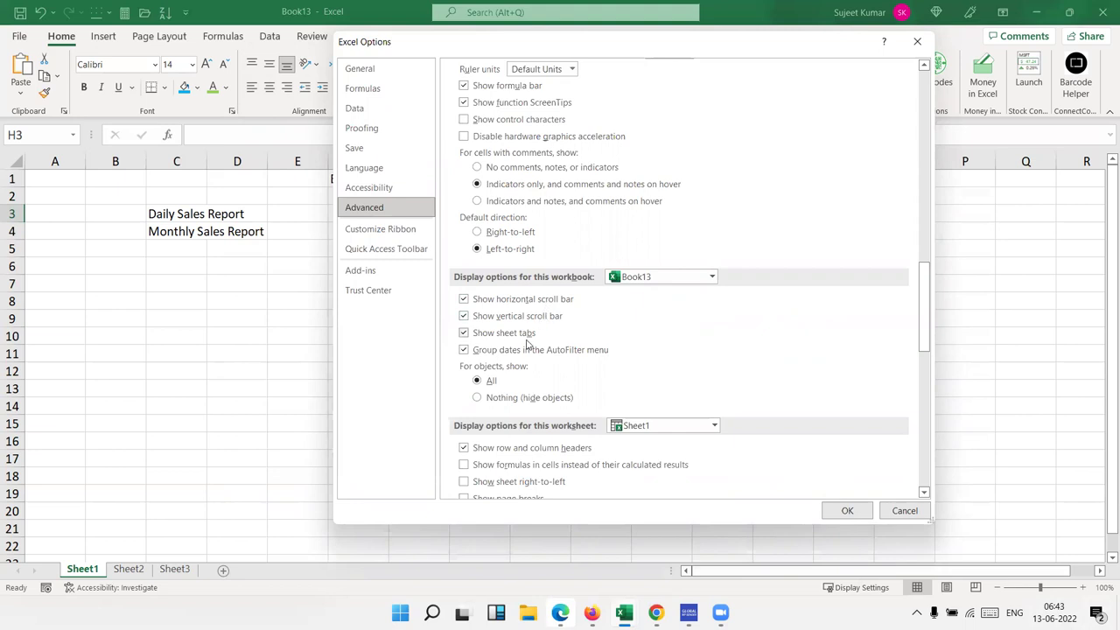
left_click(667, 278)
left_click(666, 280)
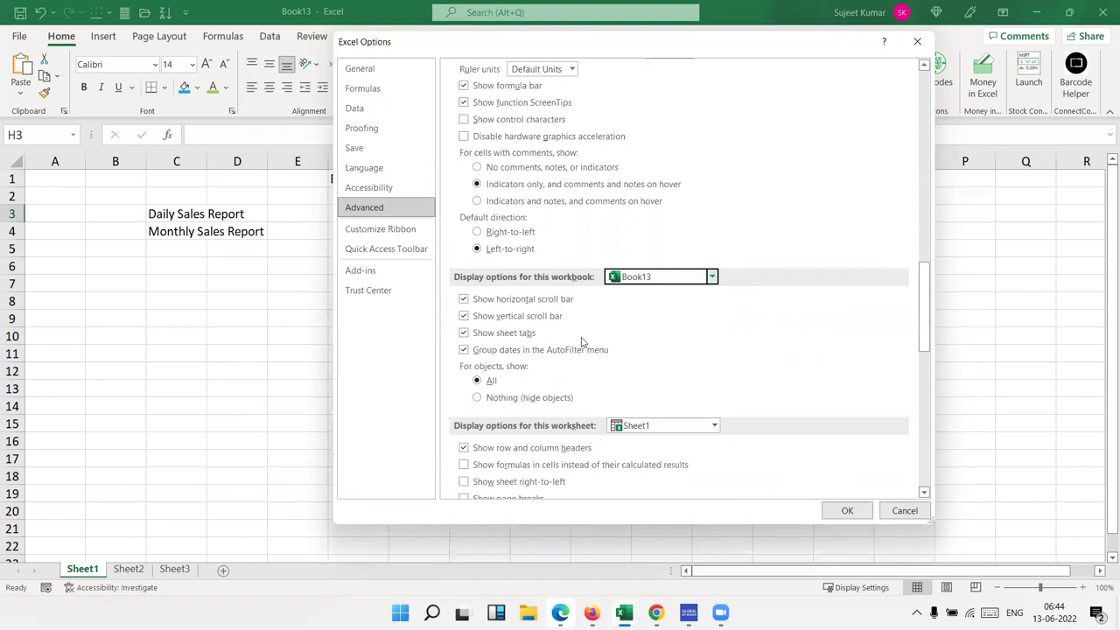
scroll(583, 350, "down", 3)
scroll(583, 360, "down", 3)
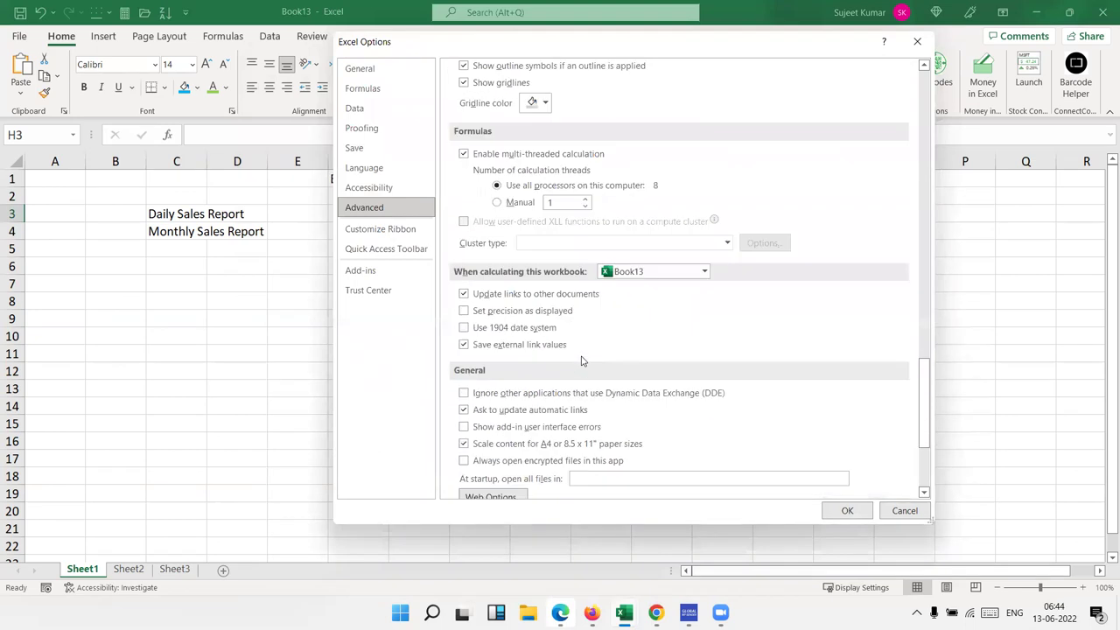
scroll(582, 360, "down", 2)
scroll(582, 360, "down", 1)
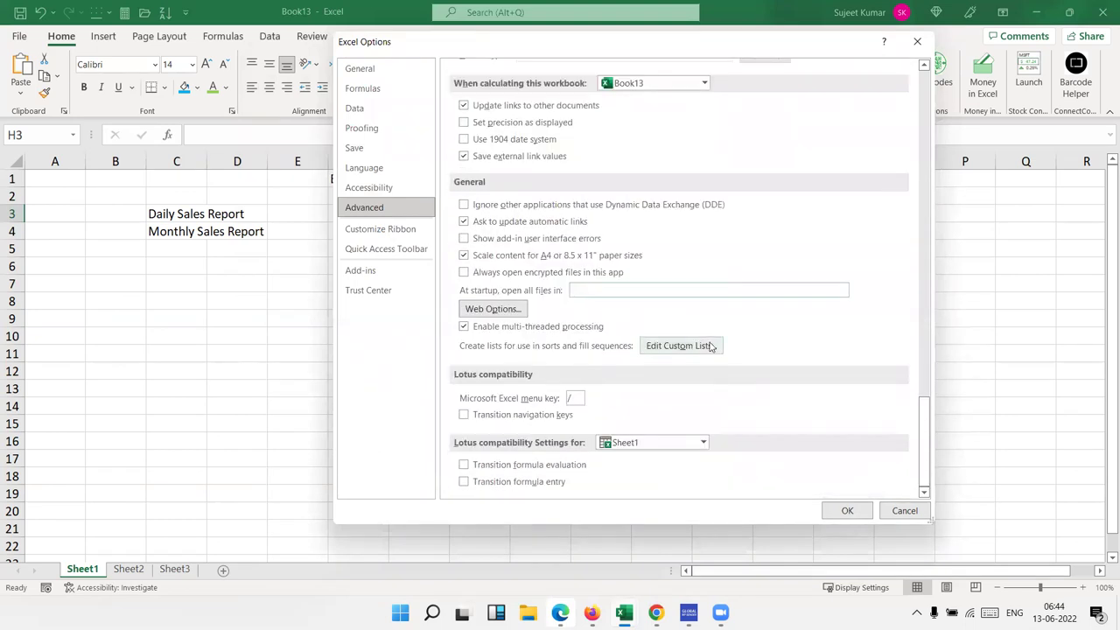
key("Escape")
Clear the old text in A1:I9 and enter JAN in cell A1.
left_click_drag(528, 317, 5, 141)
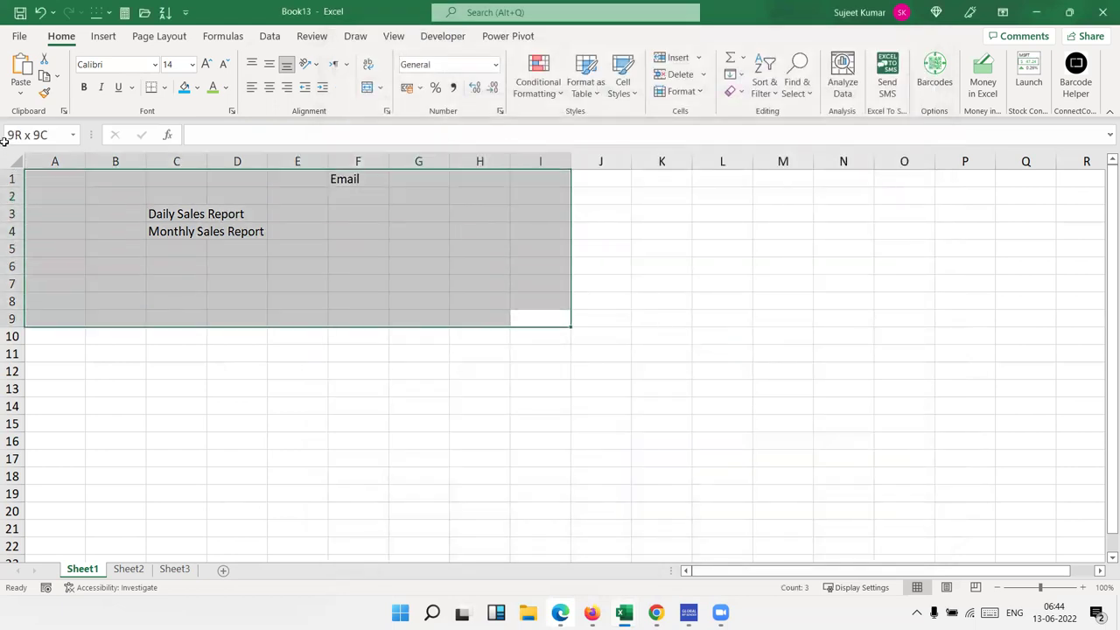
key("Delete")
key("Home")
key("ctrl+Home")
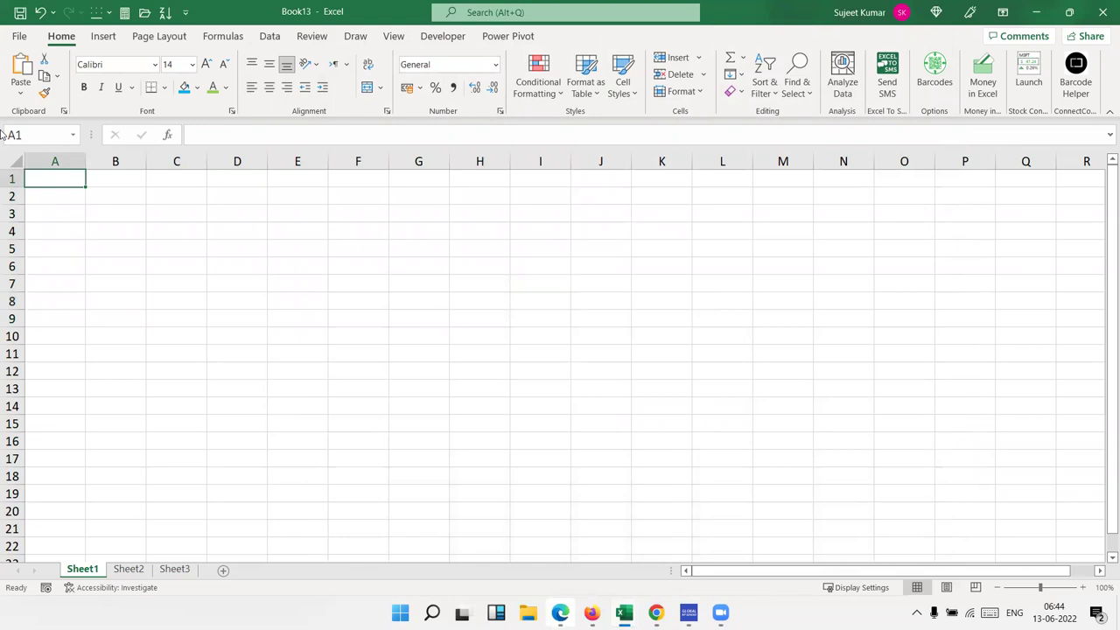
type("JAN")
key("Return")
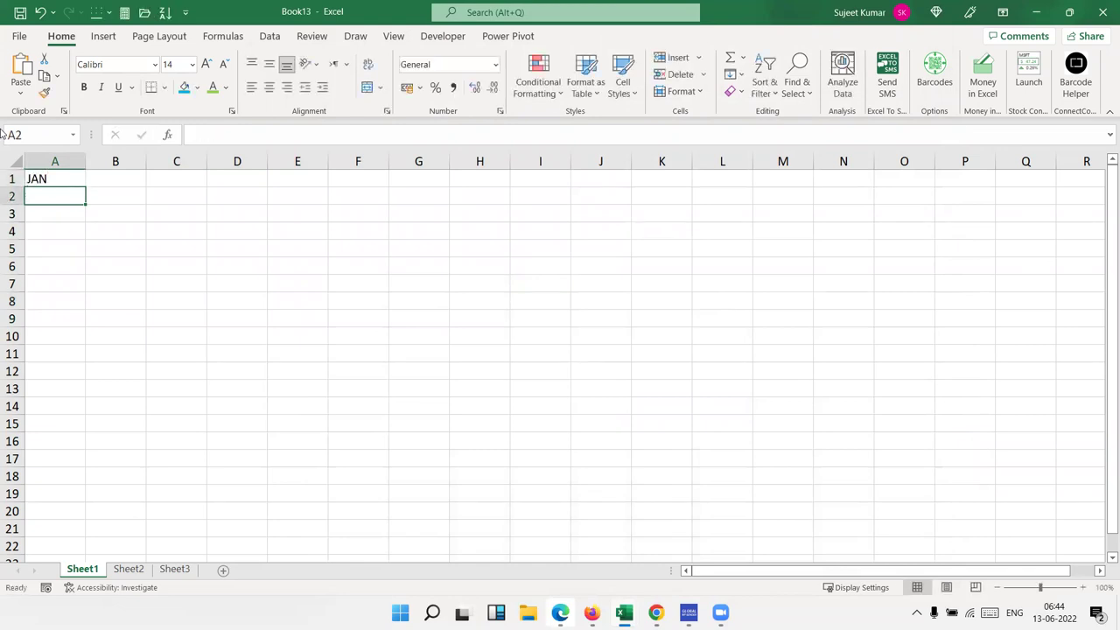
Fill A1:A15 with months from JAN and B1:B15 with weekdays starting at Sun.
left_click(66, 178)
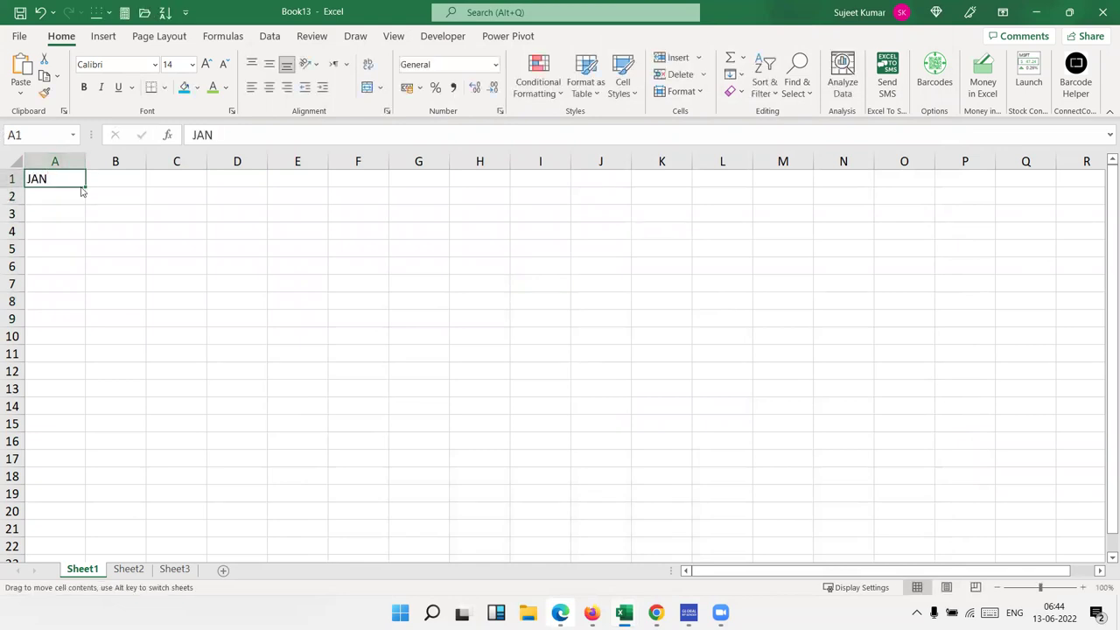
left_click_drag(85, 187, 62, 424)
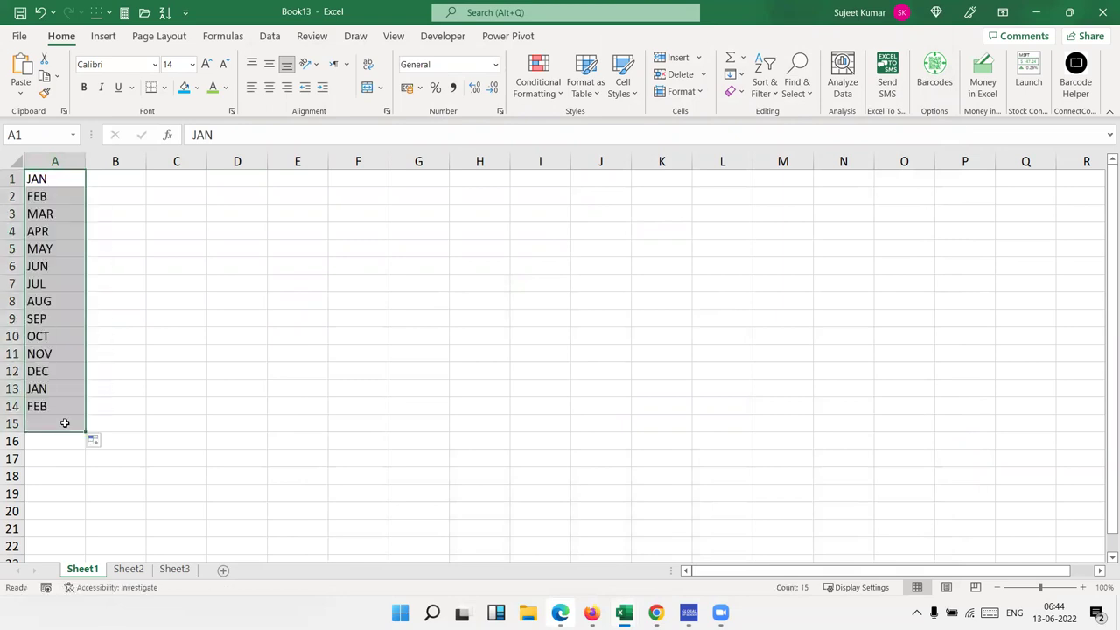
left_click(130, 180)
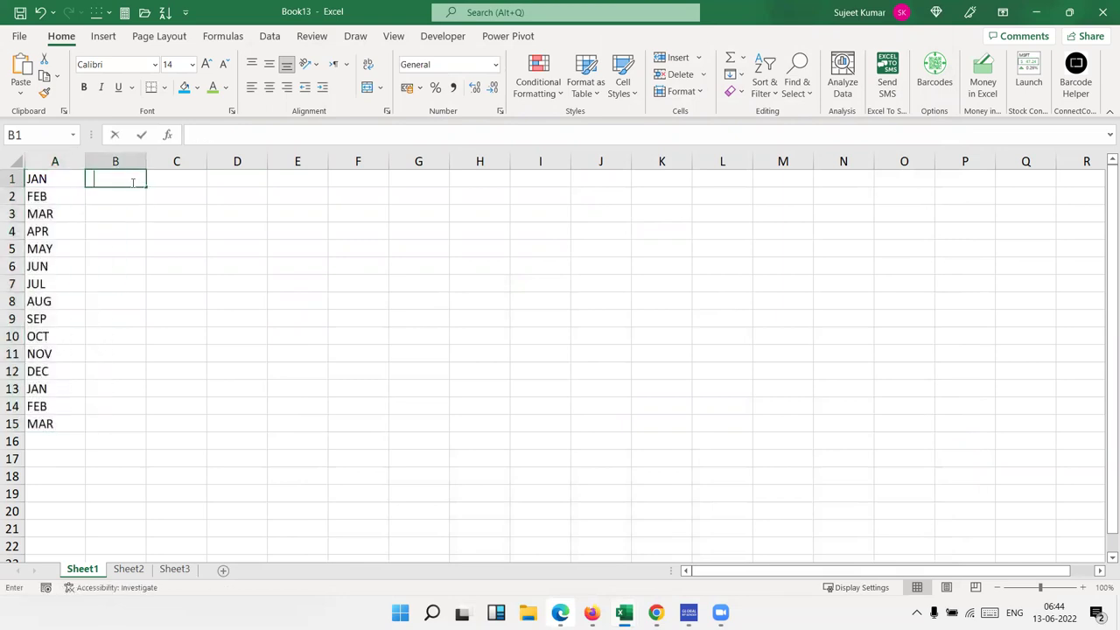
type("|Sun")
key("Escape")
key("super+p")
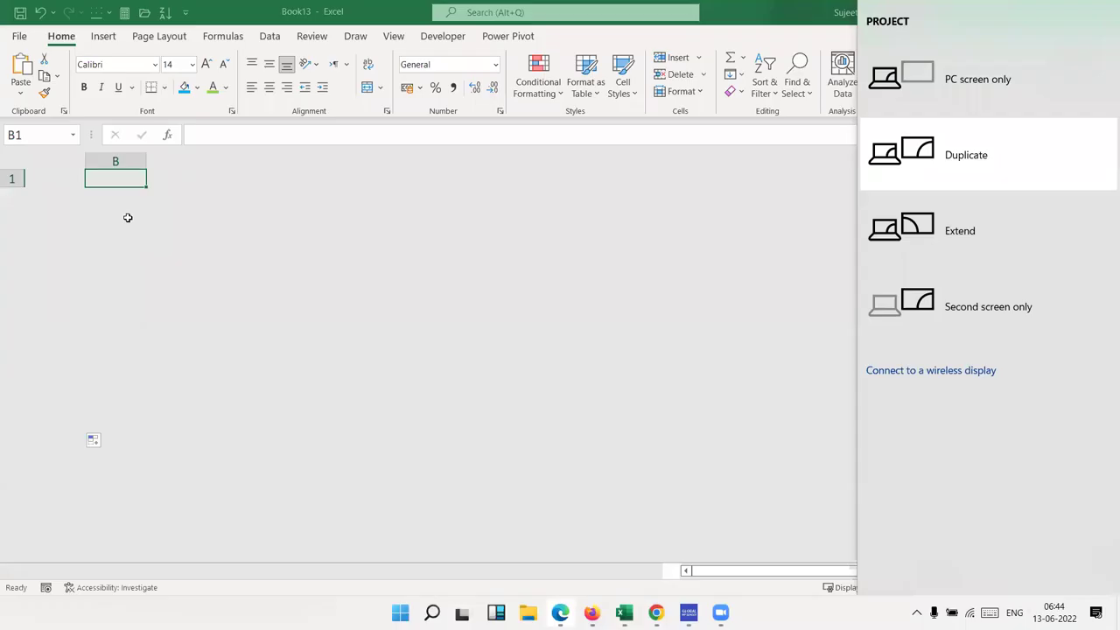
left_click(108, 173)
type("Sun")
key("Return")
left_click(114, 177)
left_click_drag(147, 187, 142, 426)
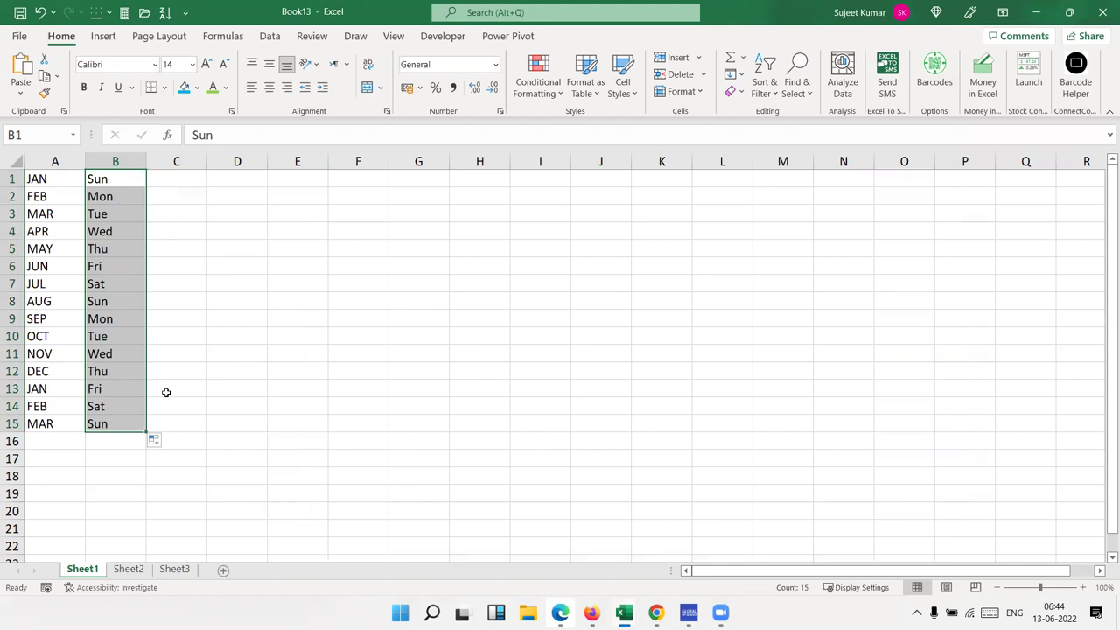
left_click(174, 174)
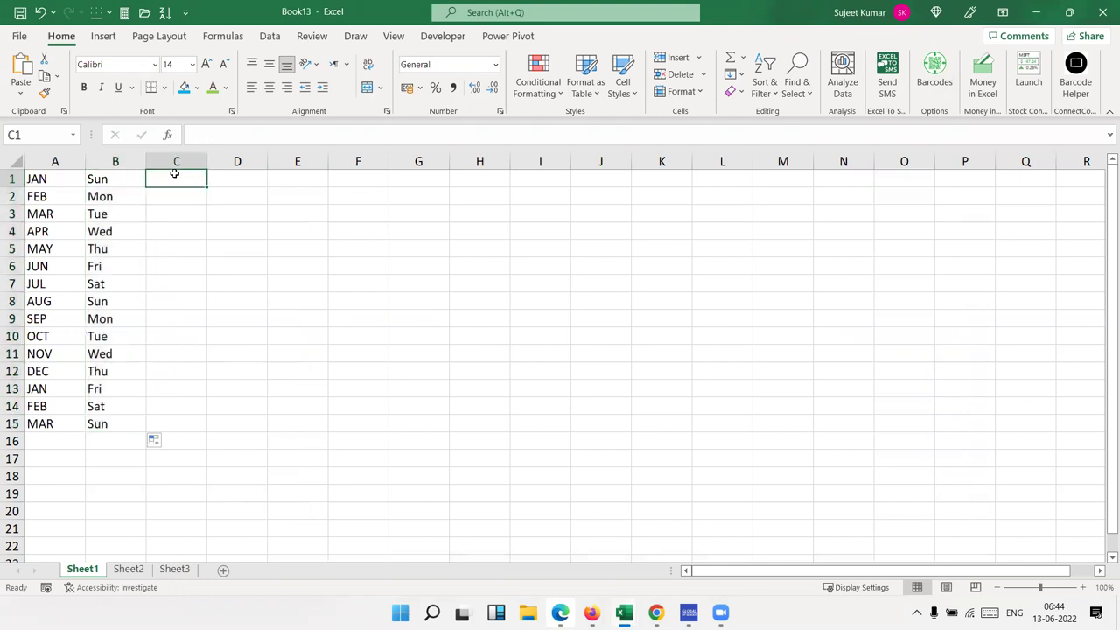
Enter a first name in C1 and Excel in D1, filling each down to row 15.
type("Puja")
left_click(240, 217)
left_click(188, 178)
left_click_drag(206, 190, 209, 428)
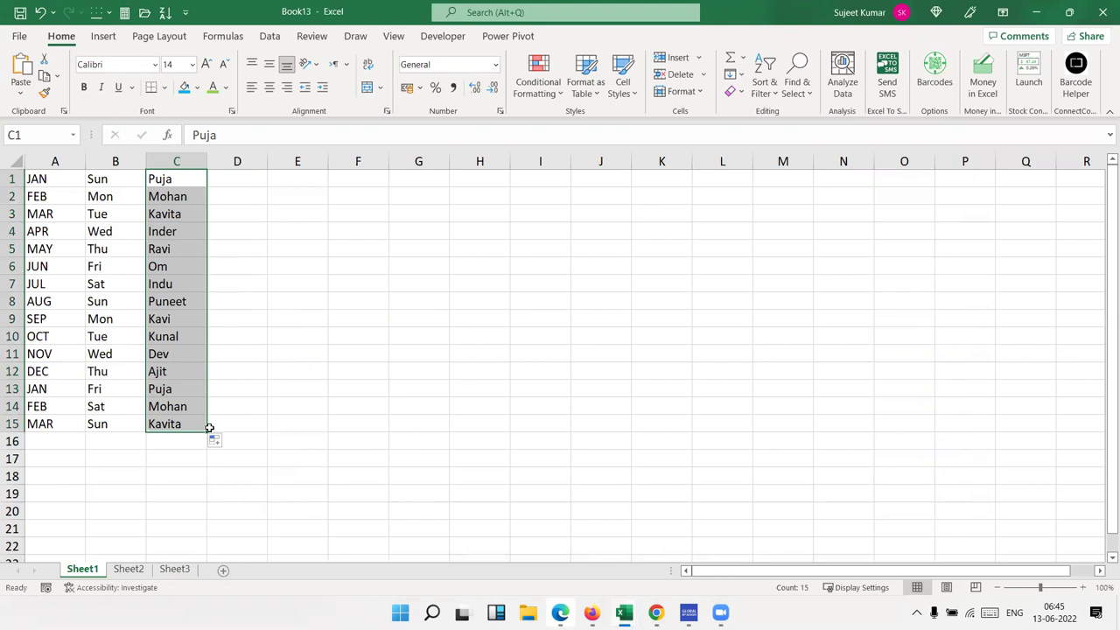
left_click(248, 179)
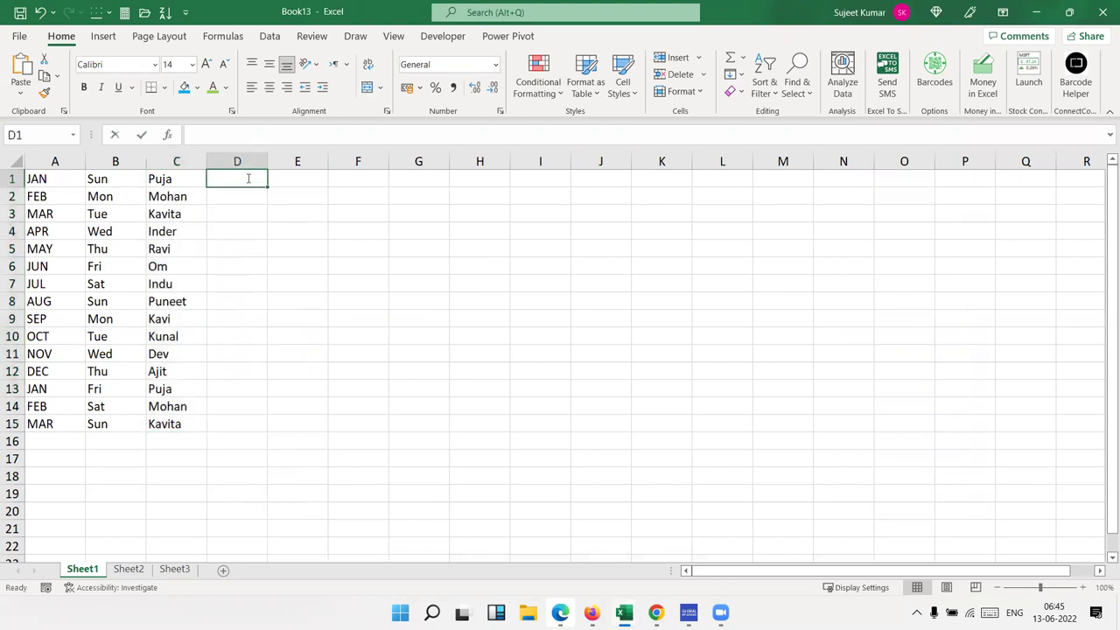
type("Excel")
key("Return")
left_click(251, 181)
double_click(267, 187)
Enter Pune in E1, fill it down to row 15, and select C1:E15.
left_click(294, 184)
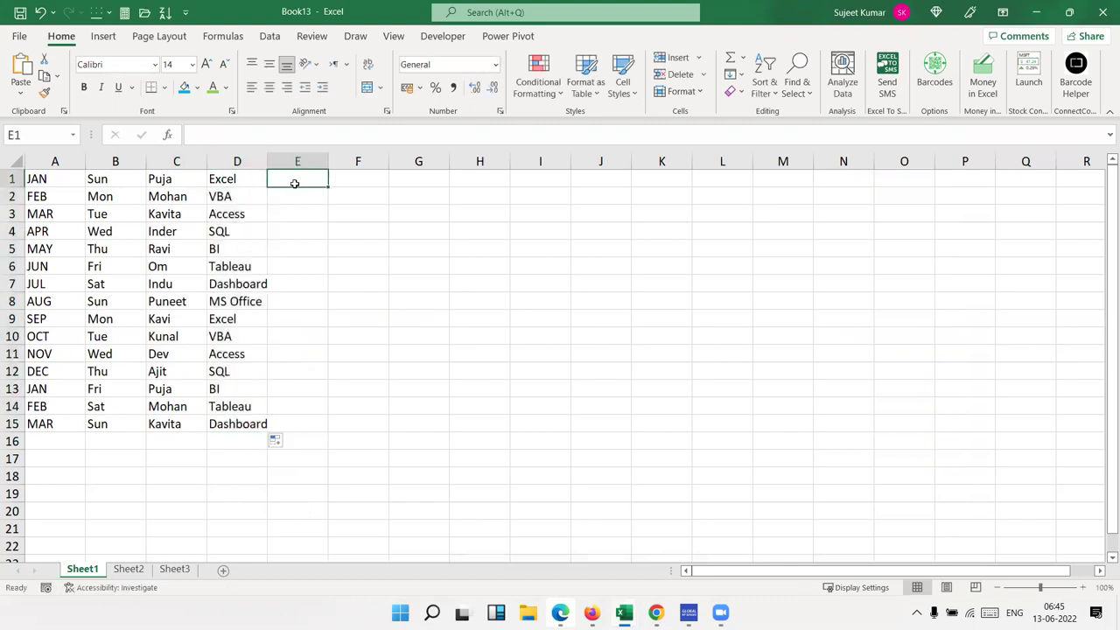
type("Pune")
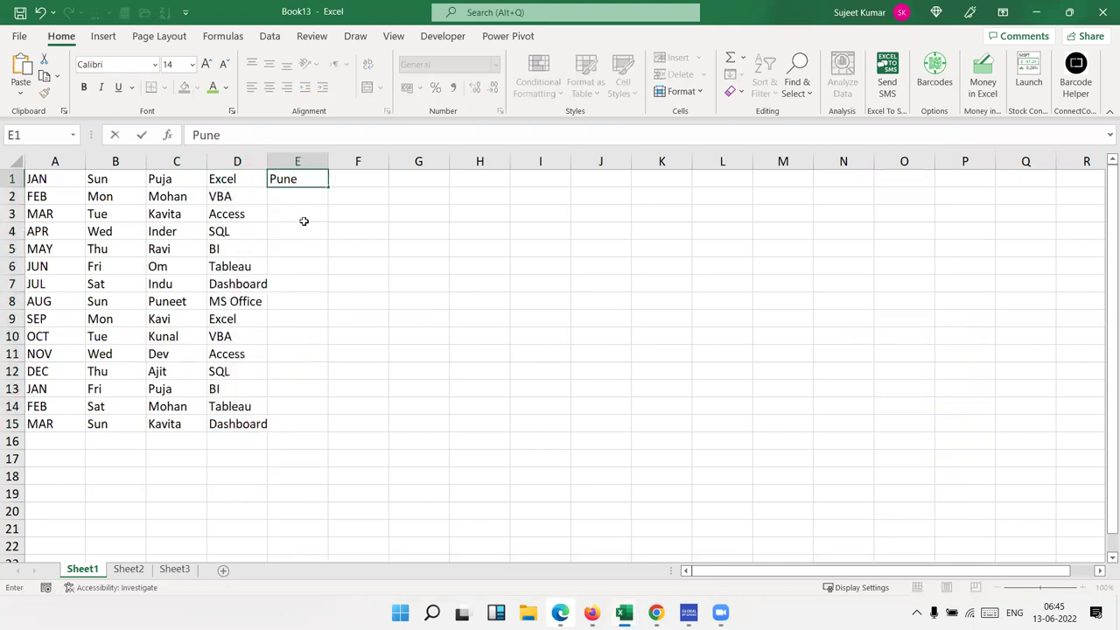
left_click(304, 220)
left_click(304, 184)
double_click(327, 187)
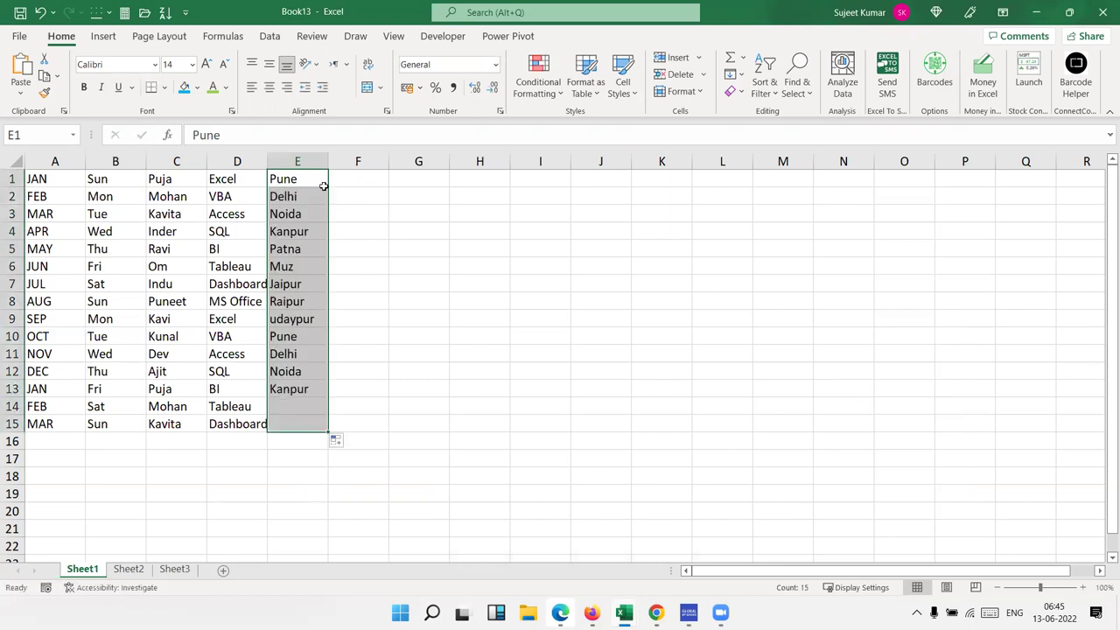
left_click_drag(230, 182, 298, 354)
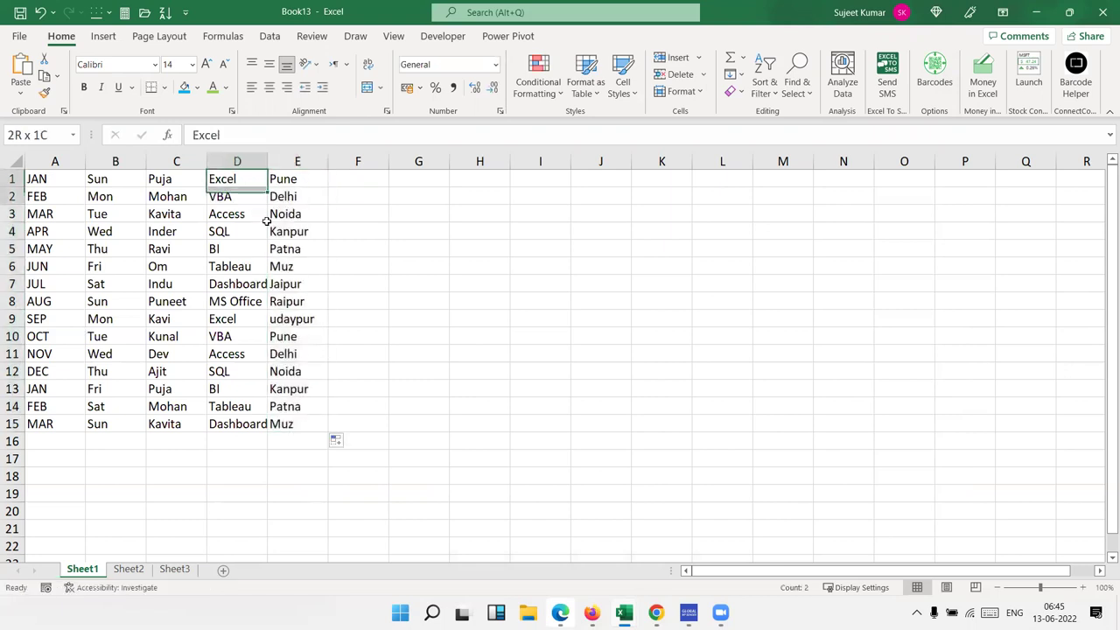
left_click_drag(170, 178, 278, 421)
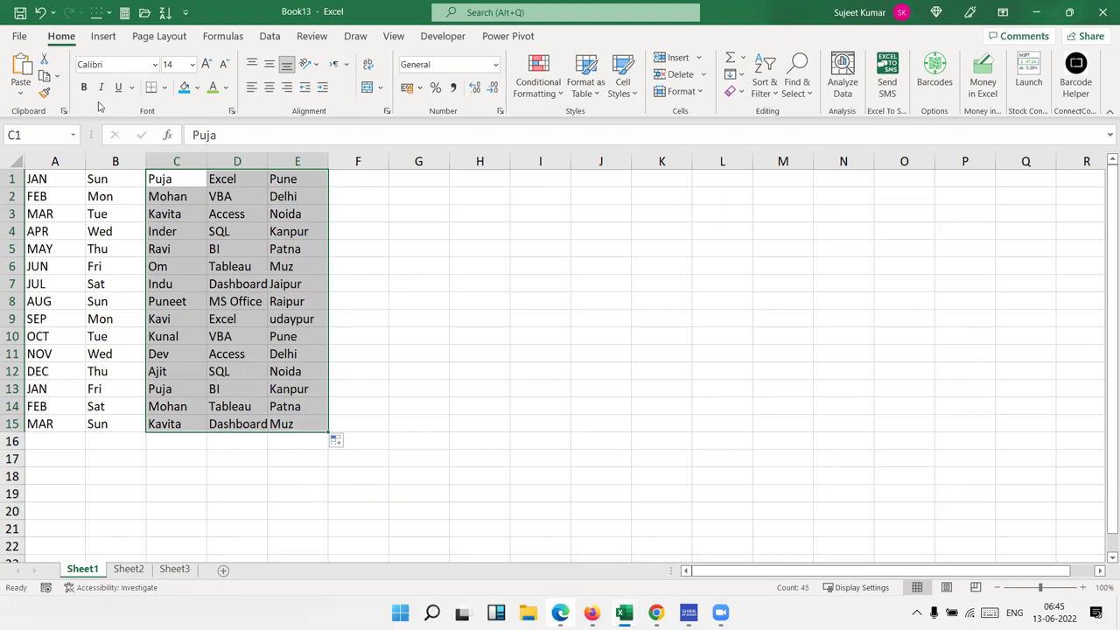
Open Excel Options and scroll down the Advanced page.
left_click(19, 36)
left_click(63, 568)
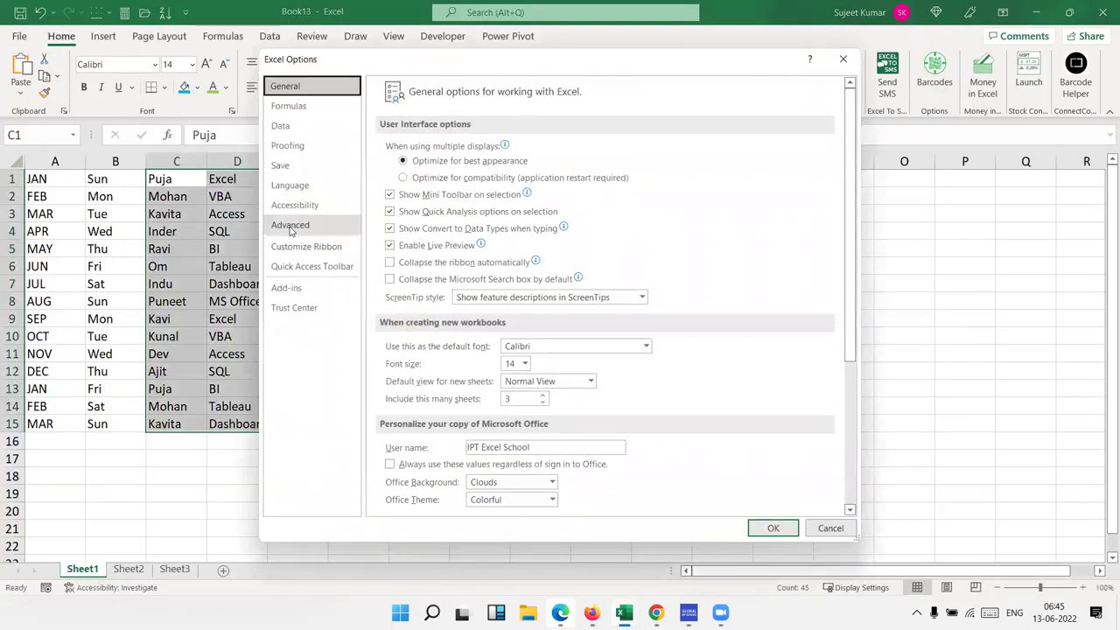
left_click(289, 225)
scroll(590, 245, "down", 5)
left_click_drag(849, 214, 858, 466)
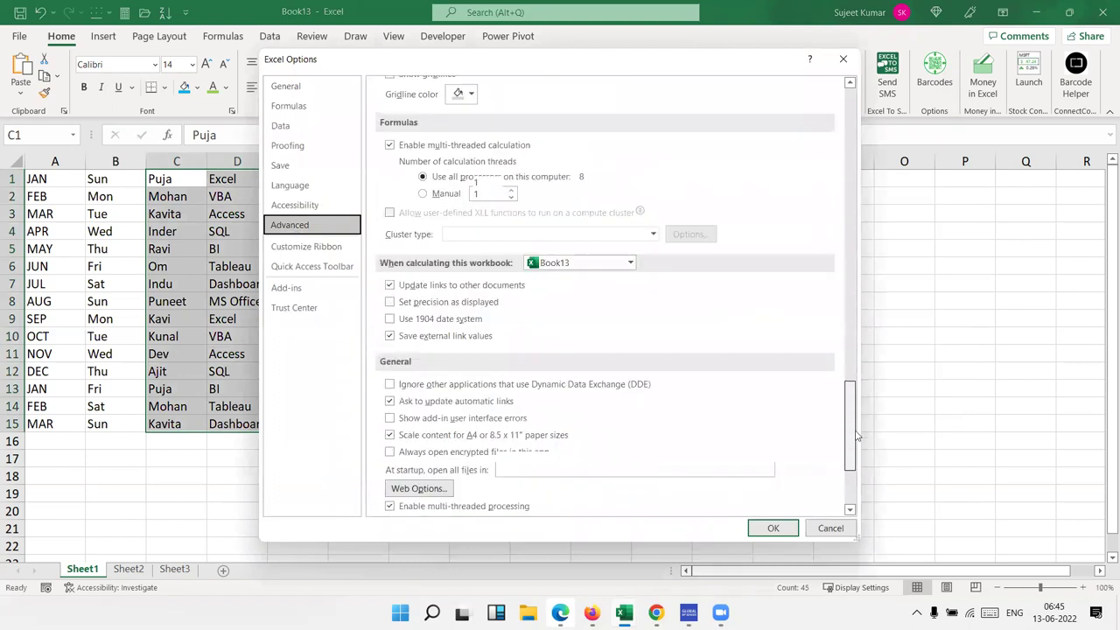
Review the weekday and names lists in Edit Custom Lists, then close it.
left_click(610, 363)
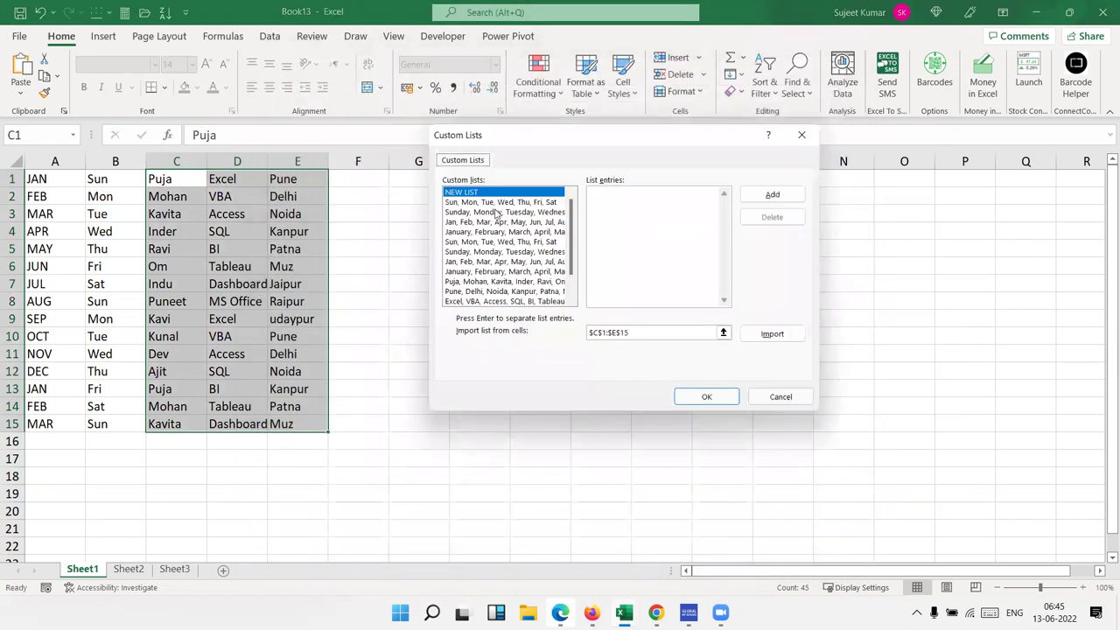
left_click(498, 212)
left_click(493, 281)
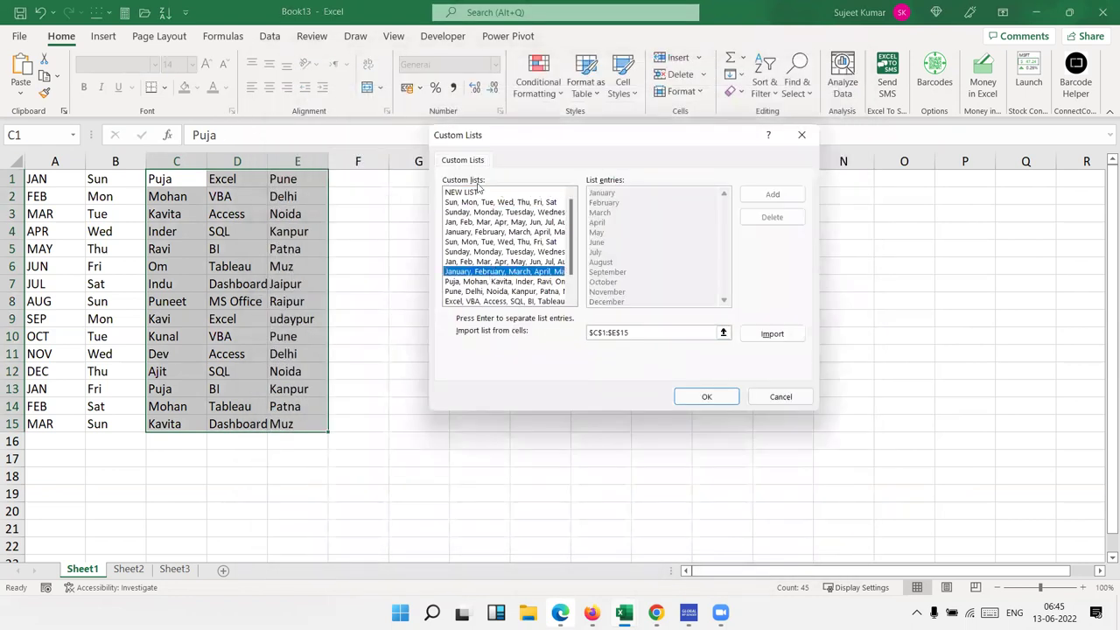
left_click(478, 192)
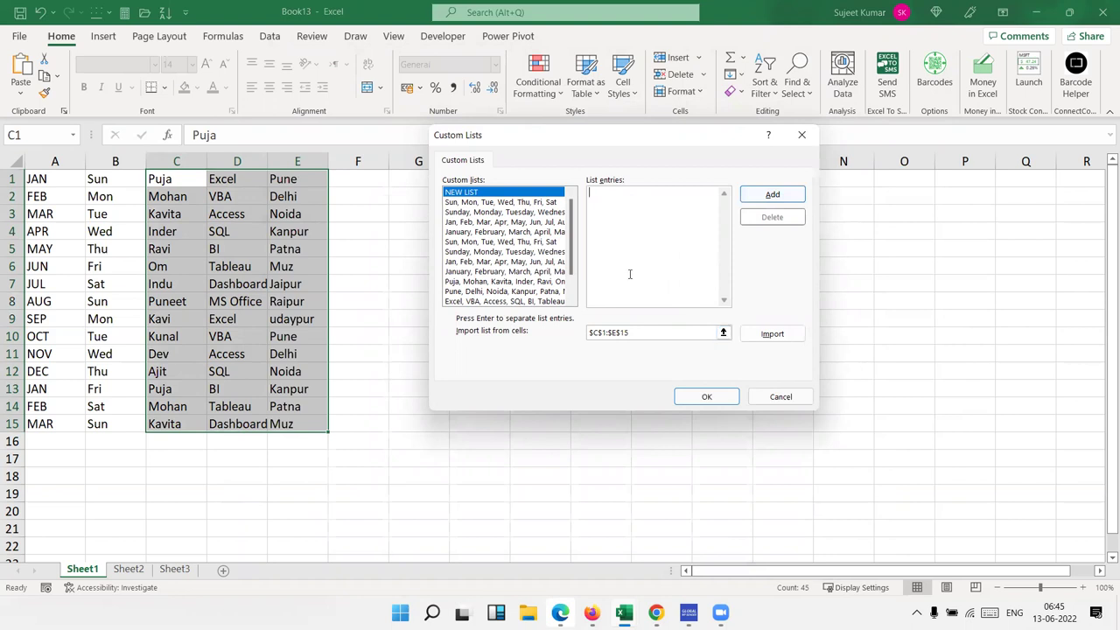
left_click_drag(572, 212, 574, 258)
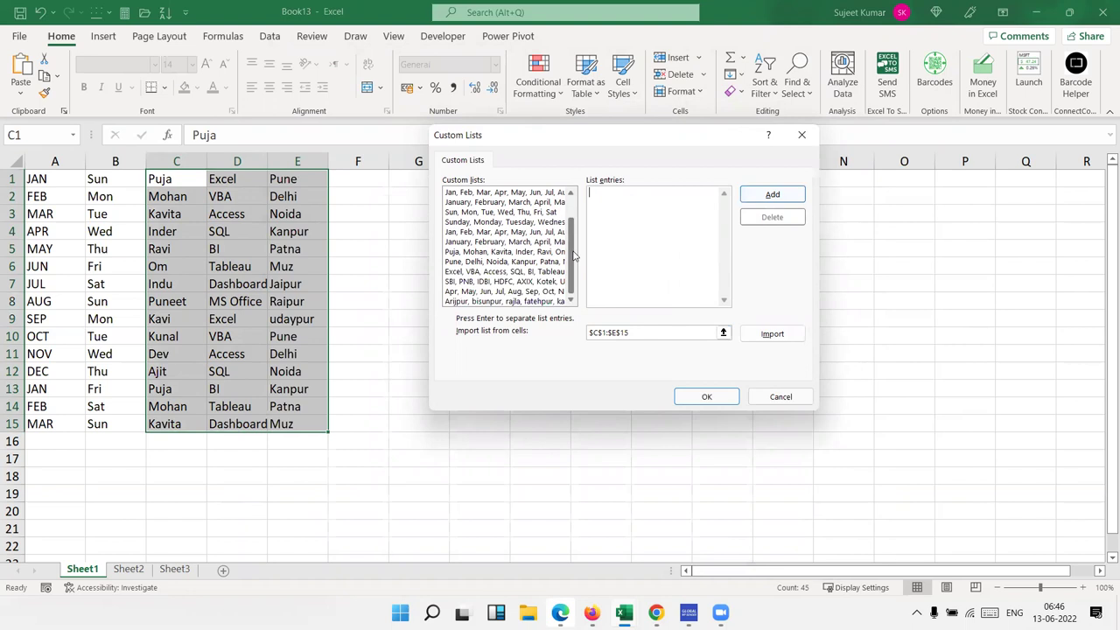
left_click_drag(574, 255, 577, 232)
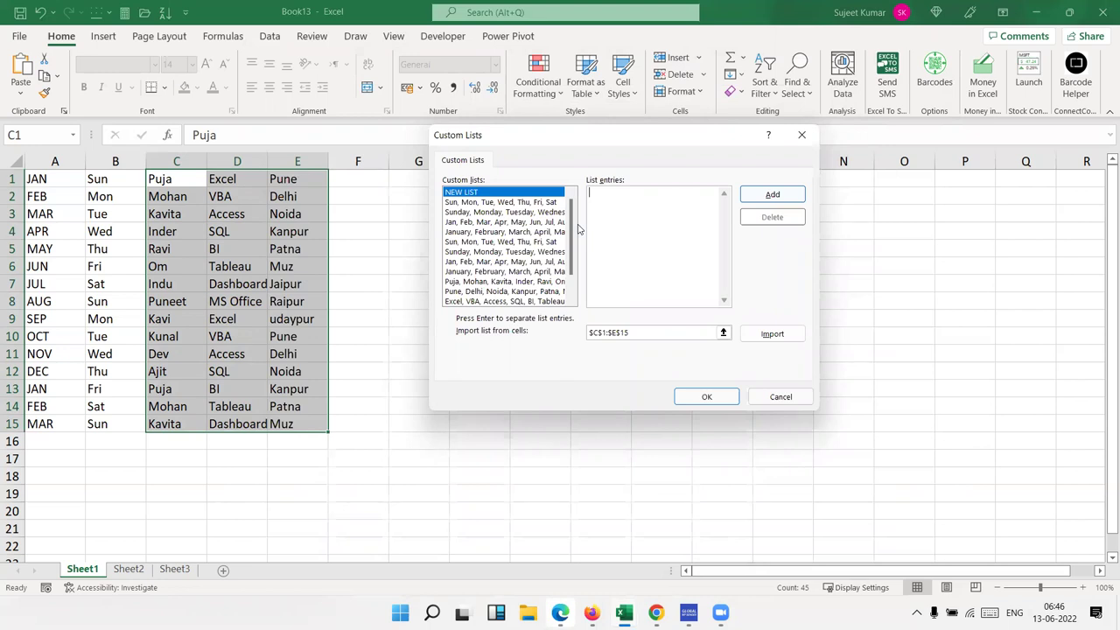
key("Escape")
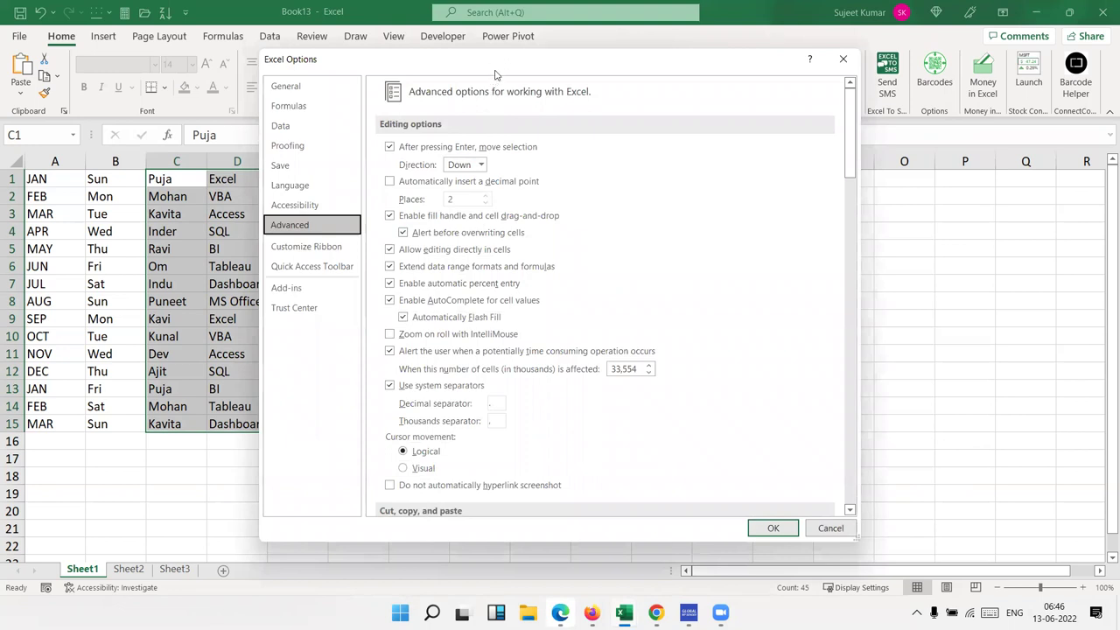
On Customize the Ribbon, list Commands Not in the Ribbon and scroll through them.
left_click_drag(494, 74, 650, 99)
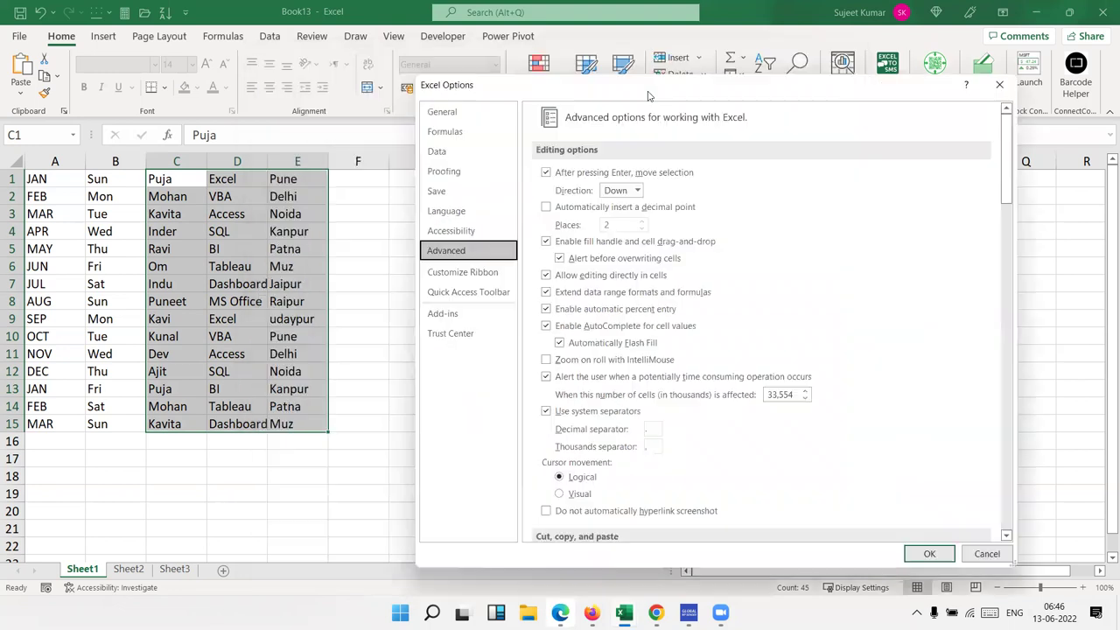
left_click(468, 275)
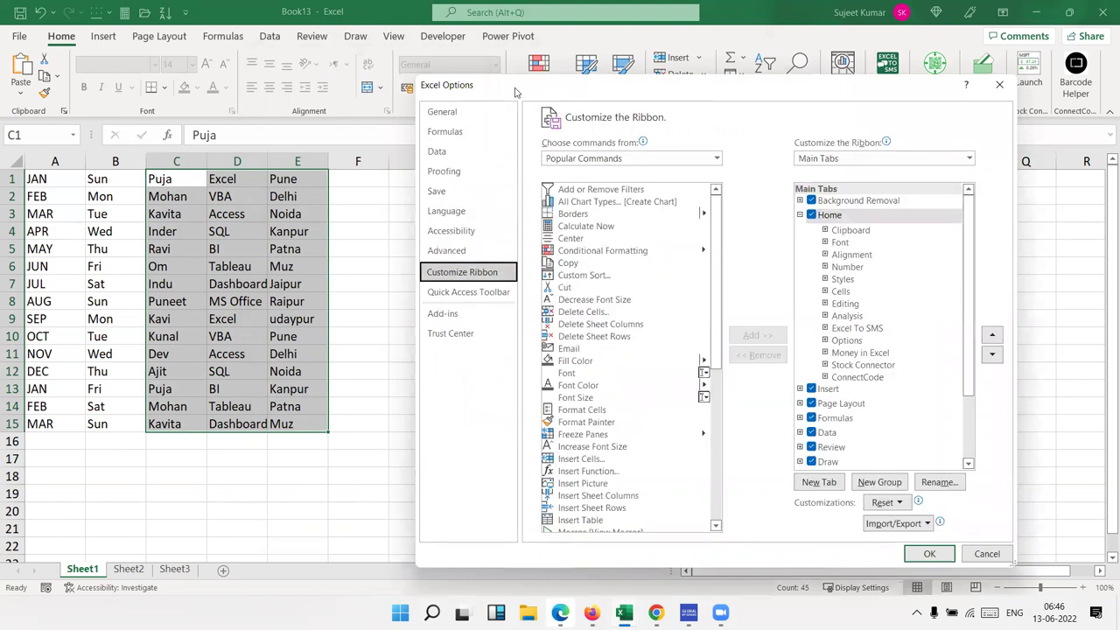
left_click_drag(516, 90, 322, 186)
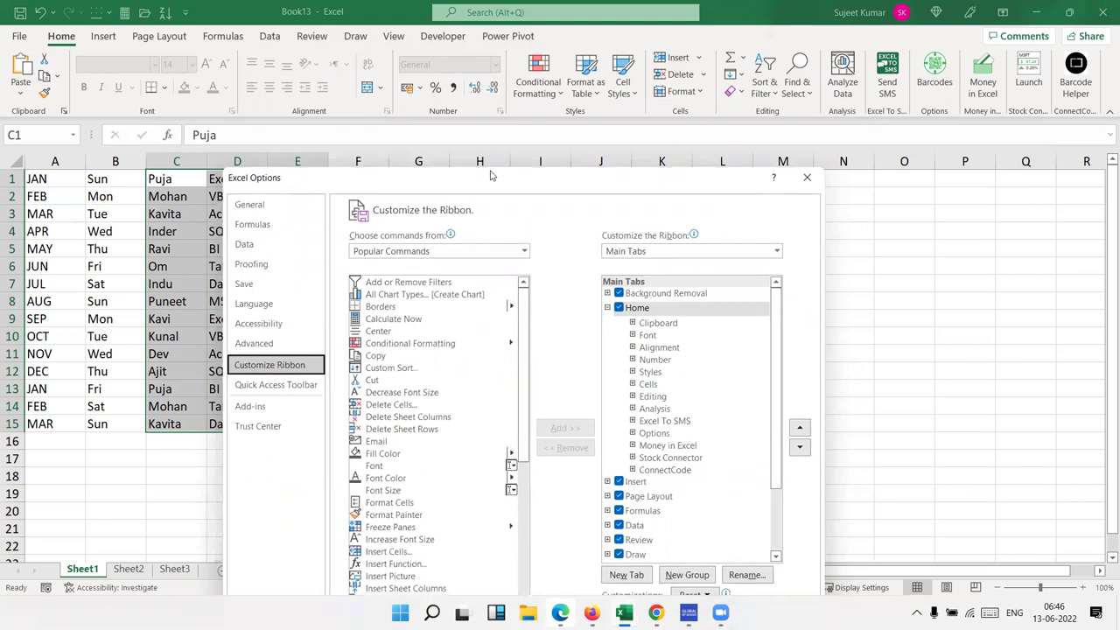
left_click_drag(491, 184, 447, 49)
left_click(563, 177)
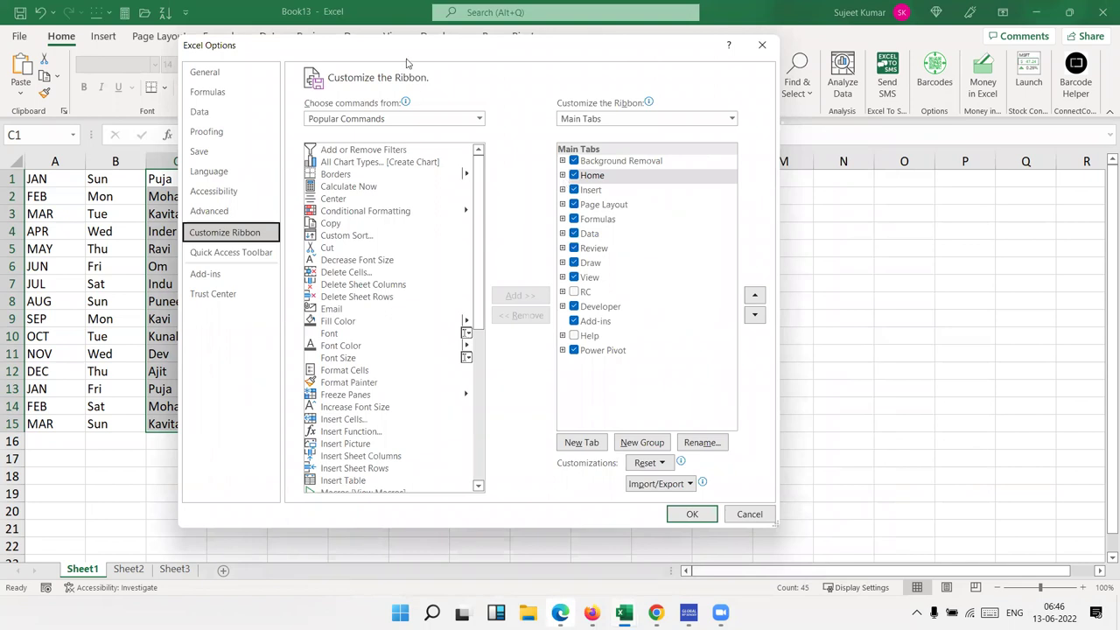
left_click(401, 121)
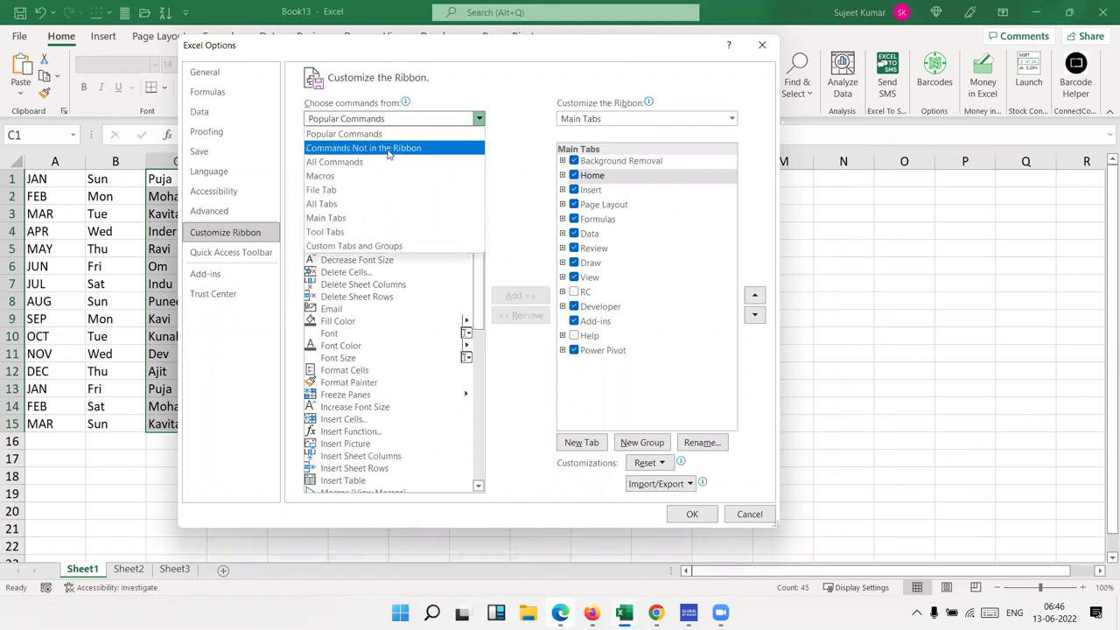
left_click(389, 148)
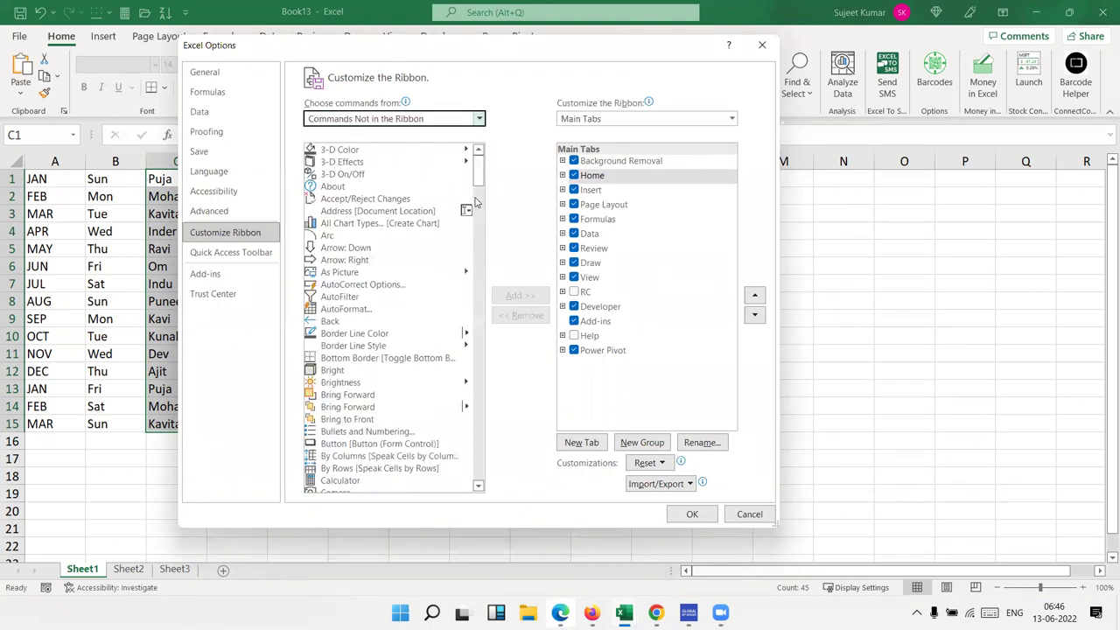
left_click_drag(479, 168, 489, 491)
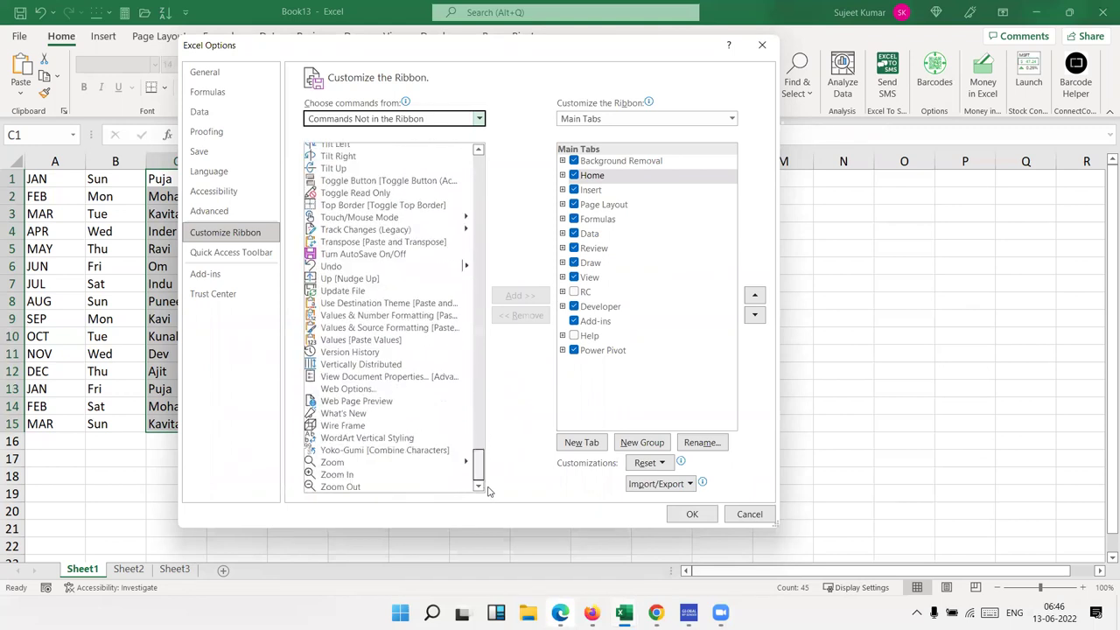
left_click_drag(488, 492, 496, 167)
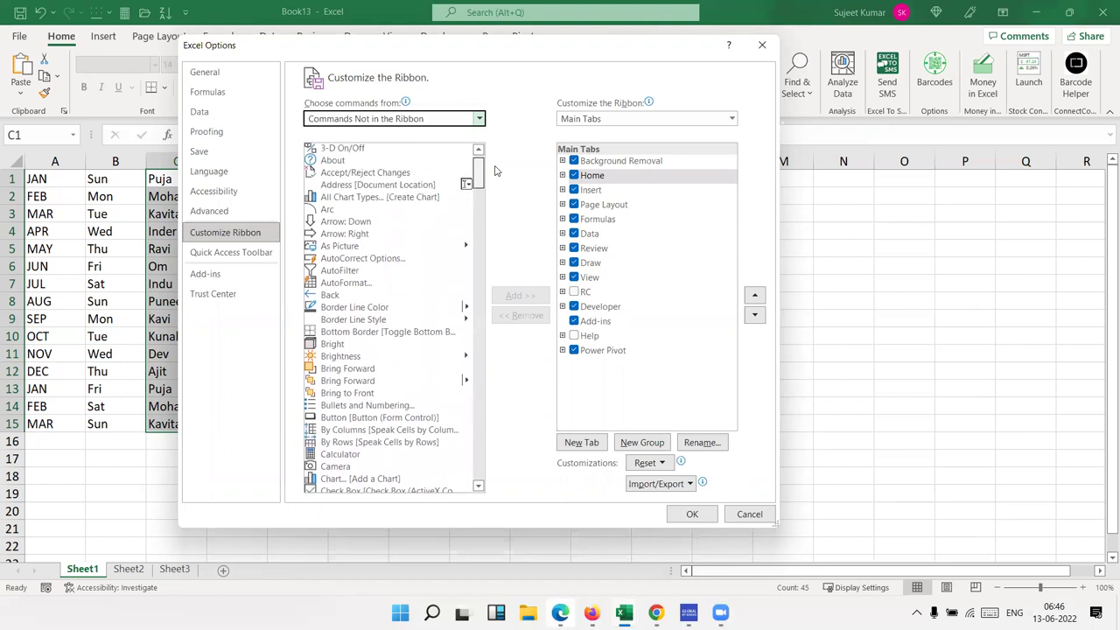
mouse_move(495, 160)
left_mouse_down()
mouse_move(486, 202)
mouse_move(491, 154)
left_mouse_up()
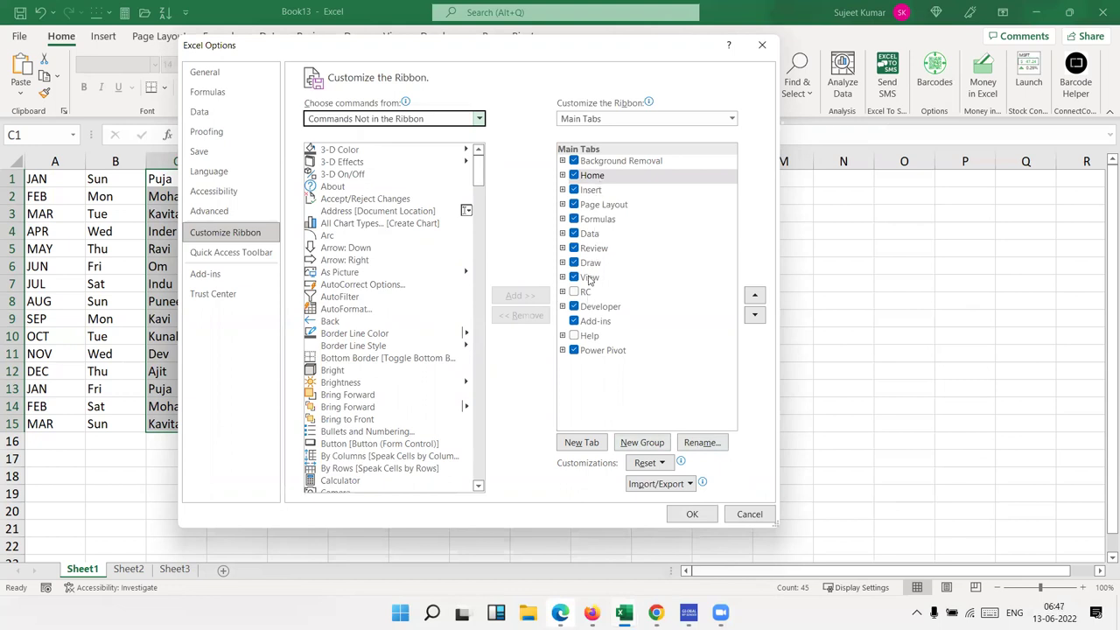
Try adding Brightness to the Review tab and dismiss the custom group warning.
left_click(595, 250)
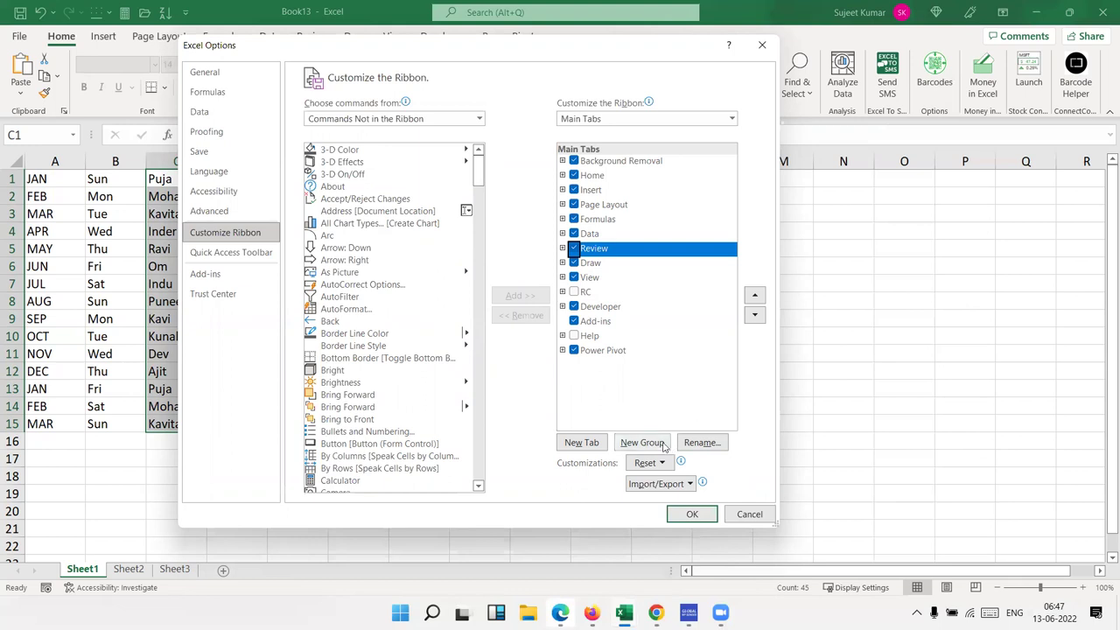
left_click(363, 384)
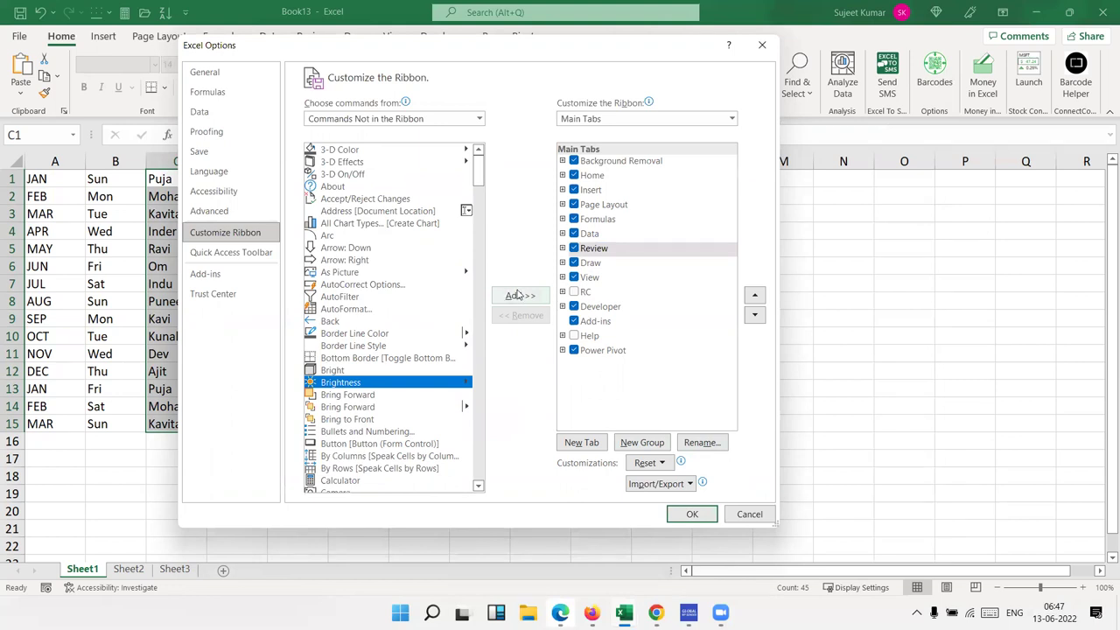
left_click(518, 295)
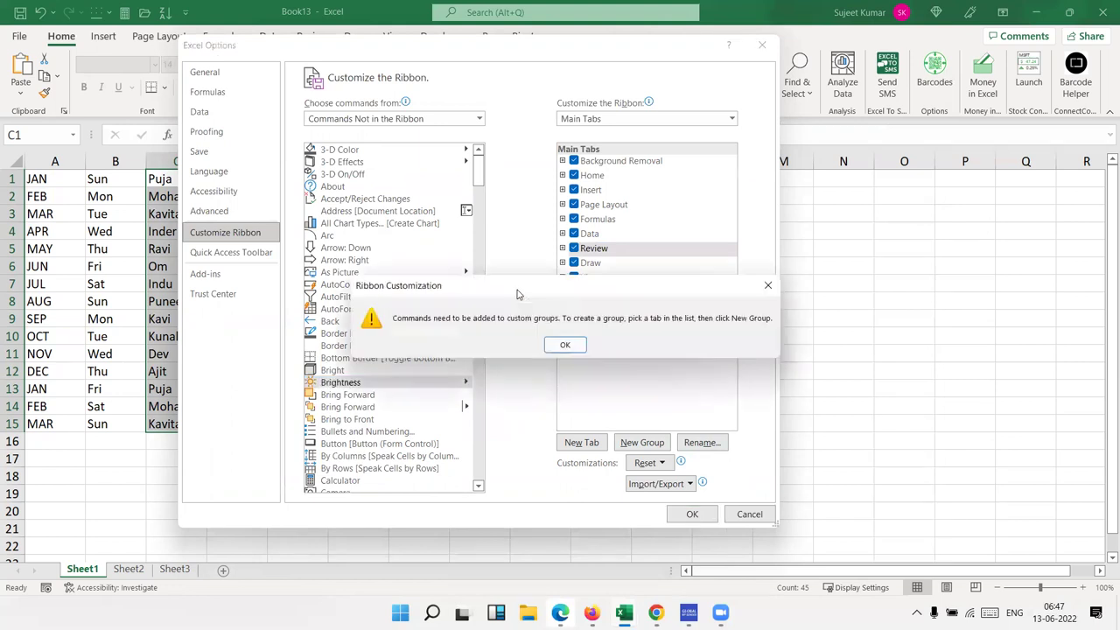
left_click(566, 345)
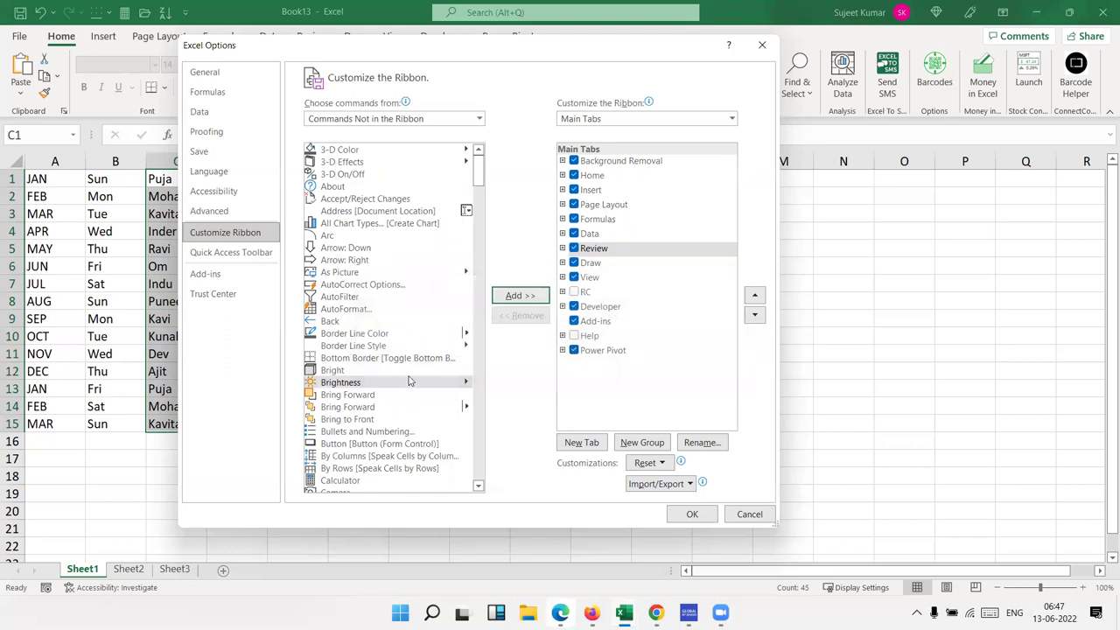
scroll(405, 350, "down", 3)
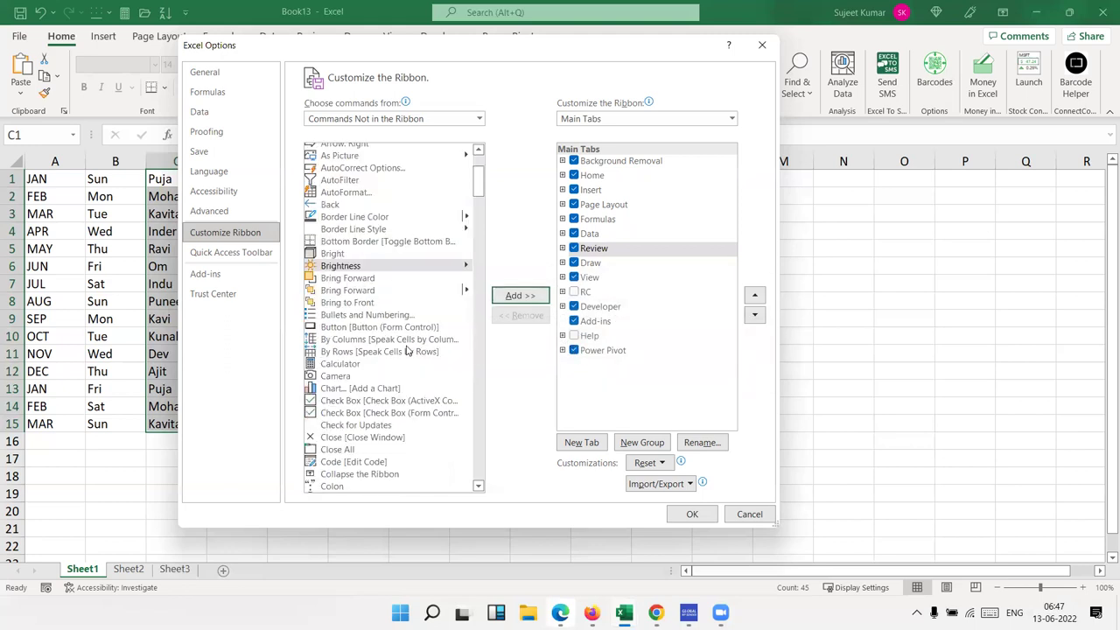
Create a new custom group after Symbols on the Insert tab and add Calculator.
left_click(339, 364)
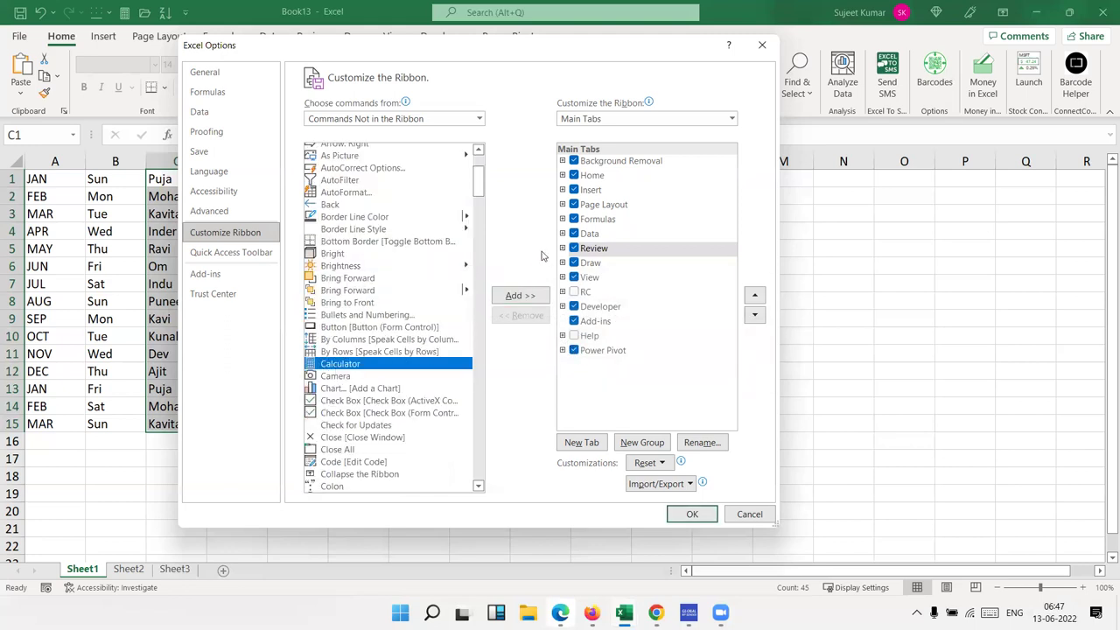
left_click(579, 192)
left_click(574, 190)
left_click(574, 190)
left_click(562, 190)
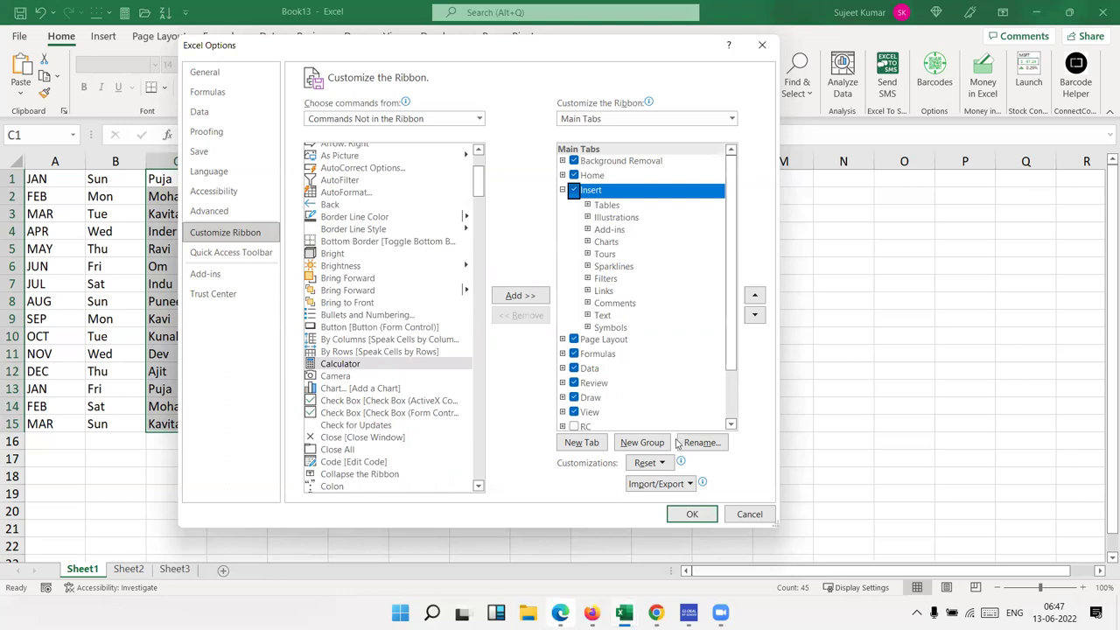
left_click(620, 328)
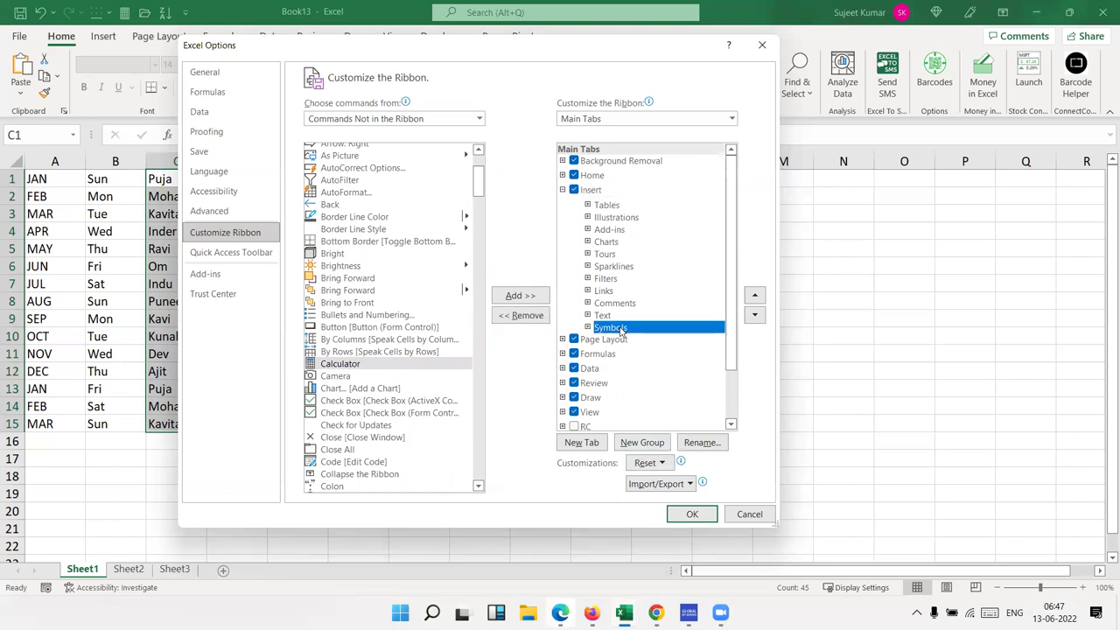
left_click(665, 443)
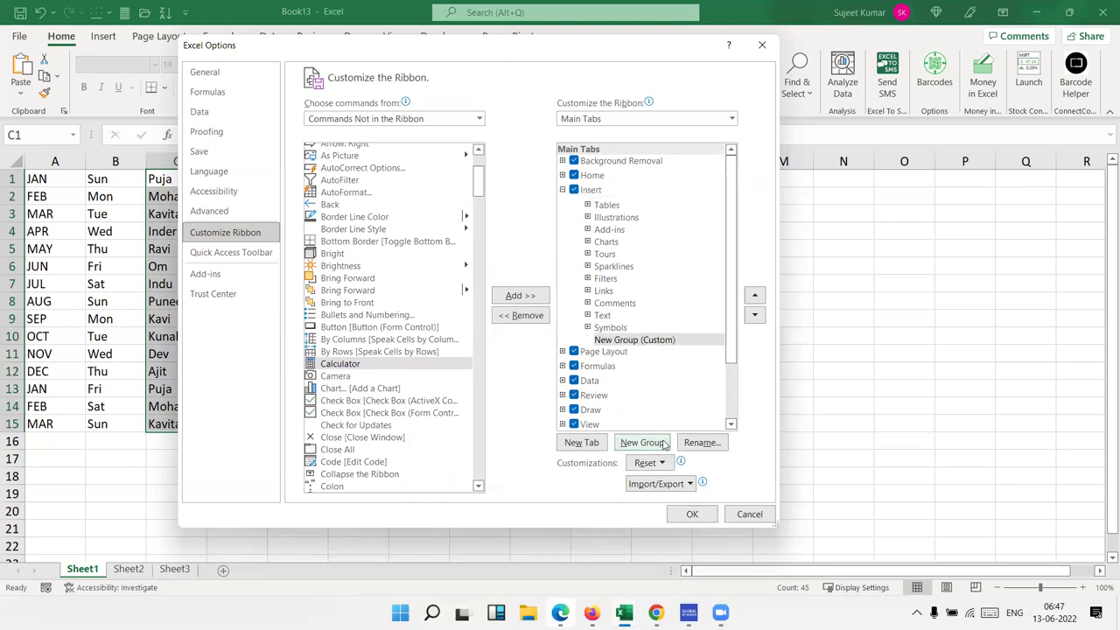
left_click(369, 364)
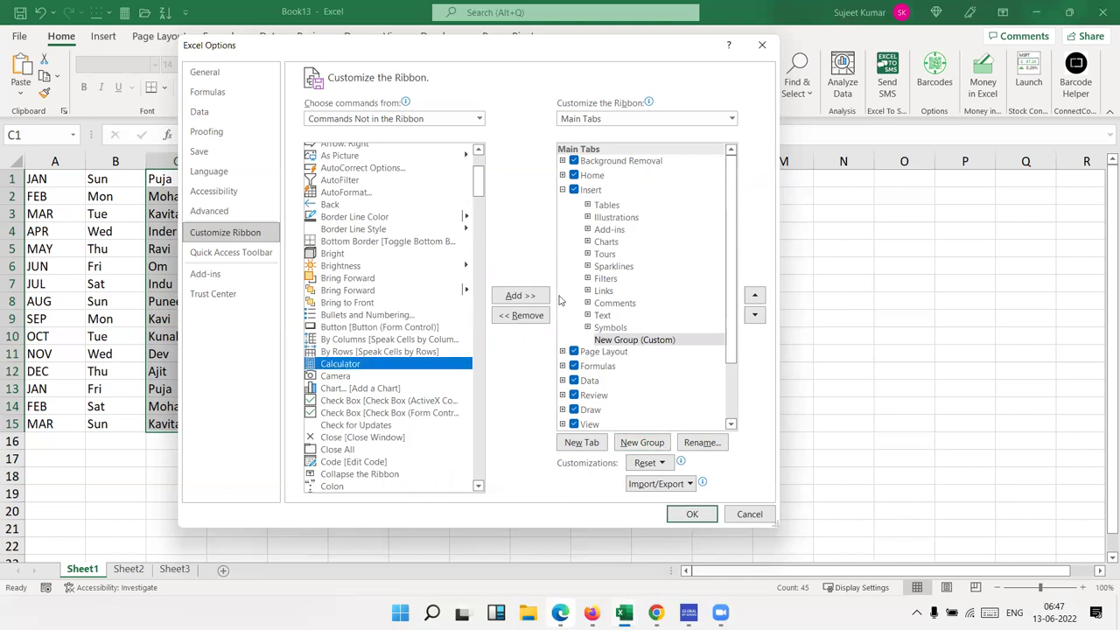
left_click(518, 295)
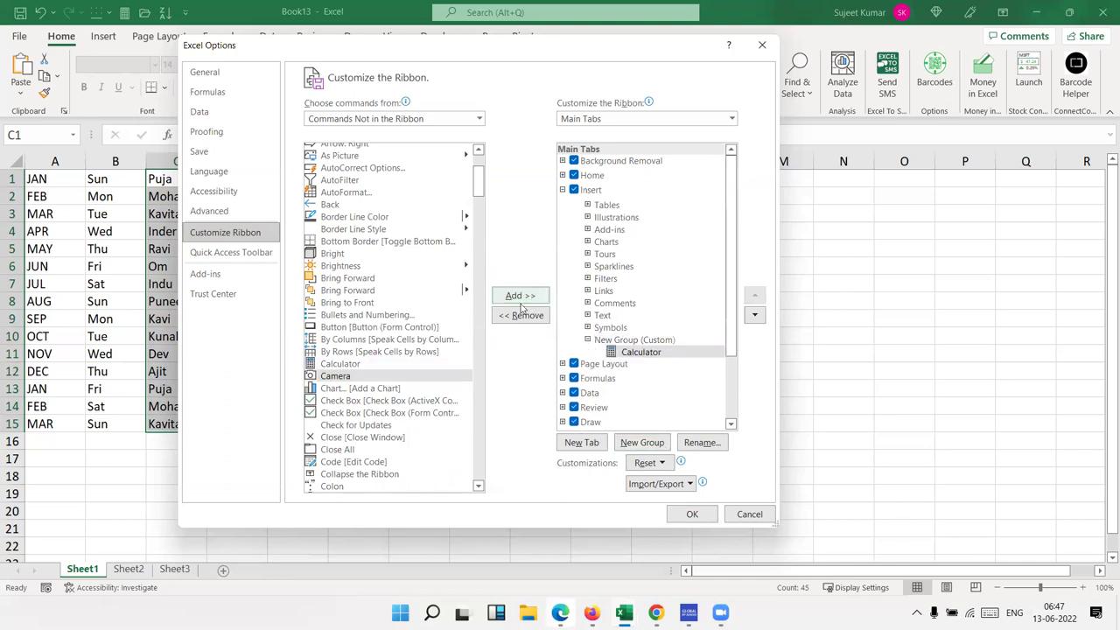
Save the ribbon changes and close Excel Options.
scroll(354, 405, "down", 3)
scroll(367, 412, "down", 4)
scroll(371, 413, "down", 3)
scroll(371, 415, "down", 4)
scroll(371, 414, "down", 4)
scroll(372, 416, "down", 4)
scroll(372, 416, "down", 4)
scroll(374, 416, "down", 4)
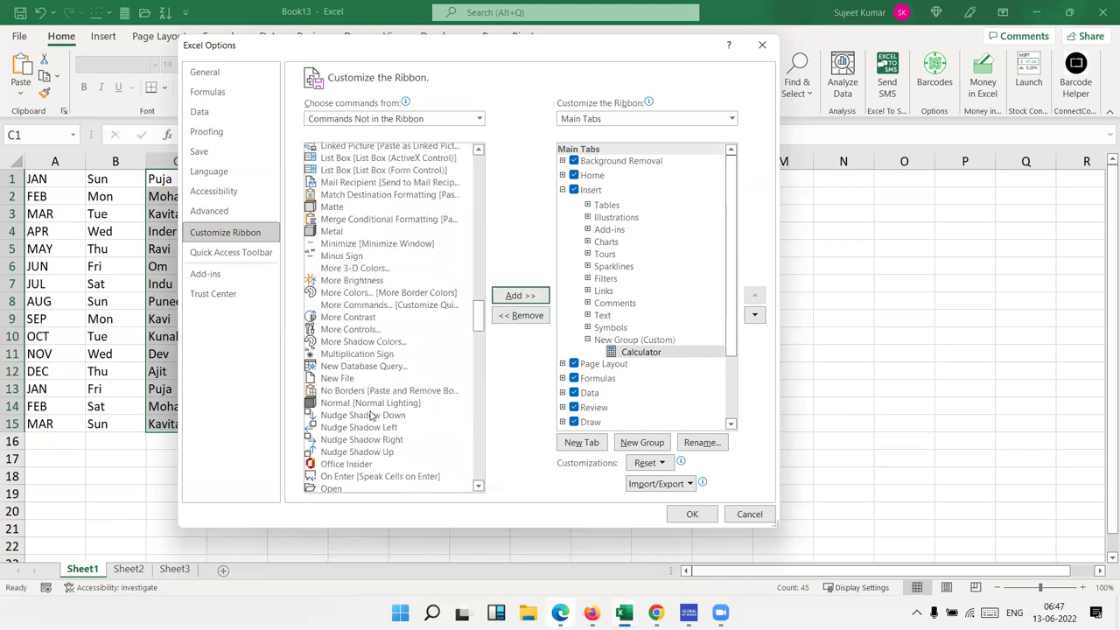
scroll(374, 417, "down", 5)
scroll(374, 417, "down", 5)
scroll(374, 417, "down", 5)
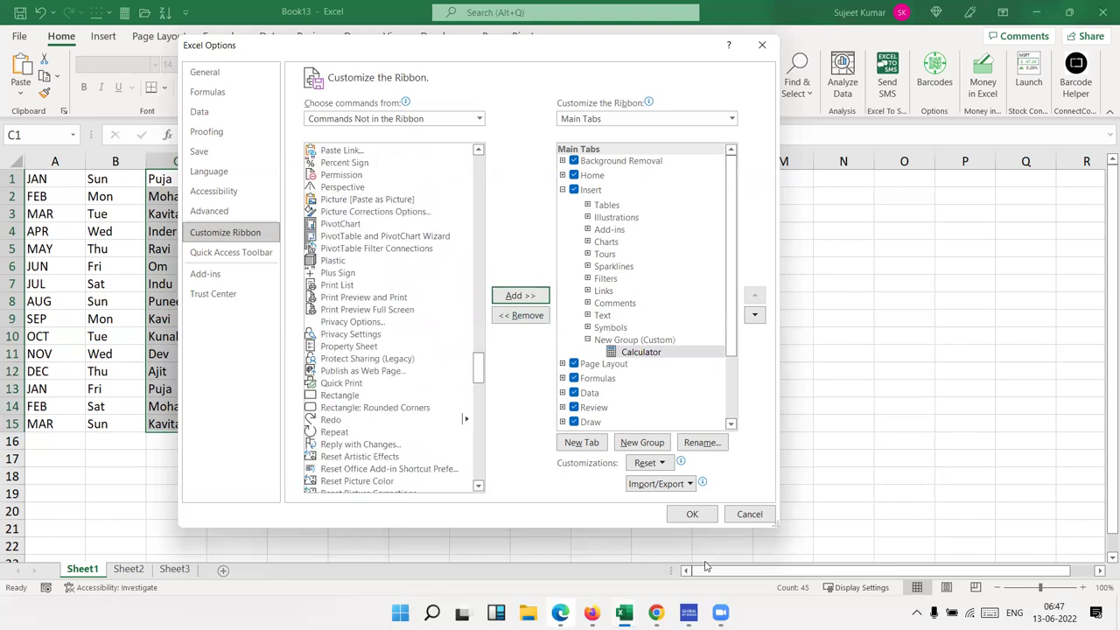
left_click(711, 515)
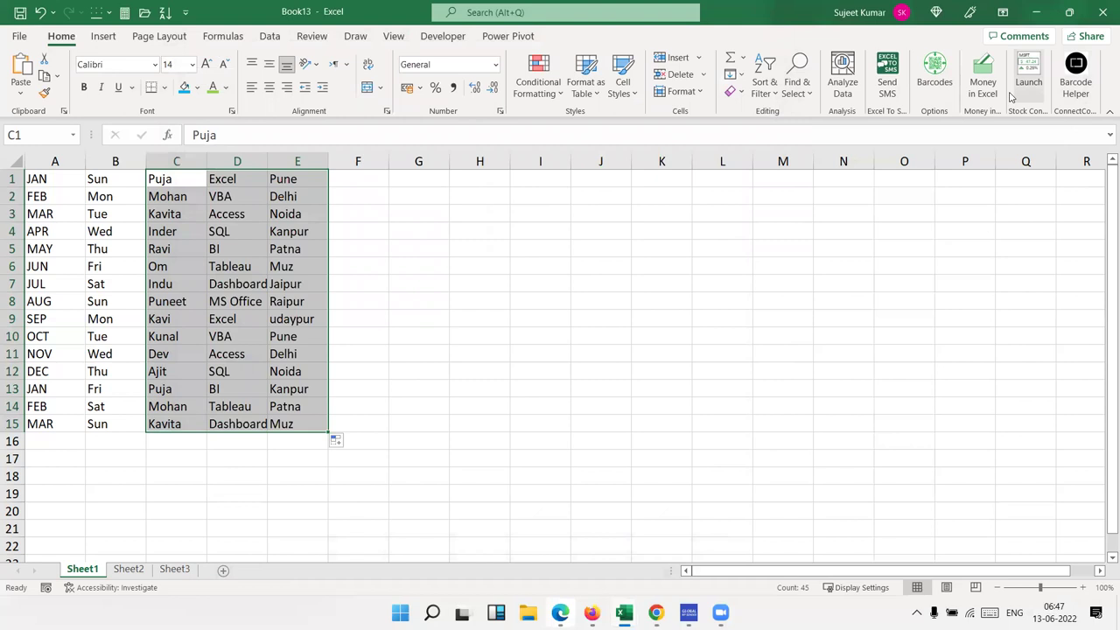
Launch Calculator from the new custom group on the Insert tab.
left_click(109, 37)
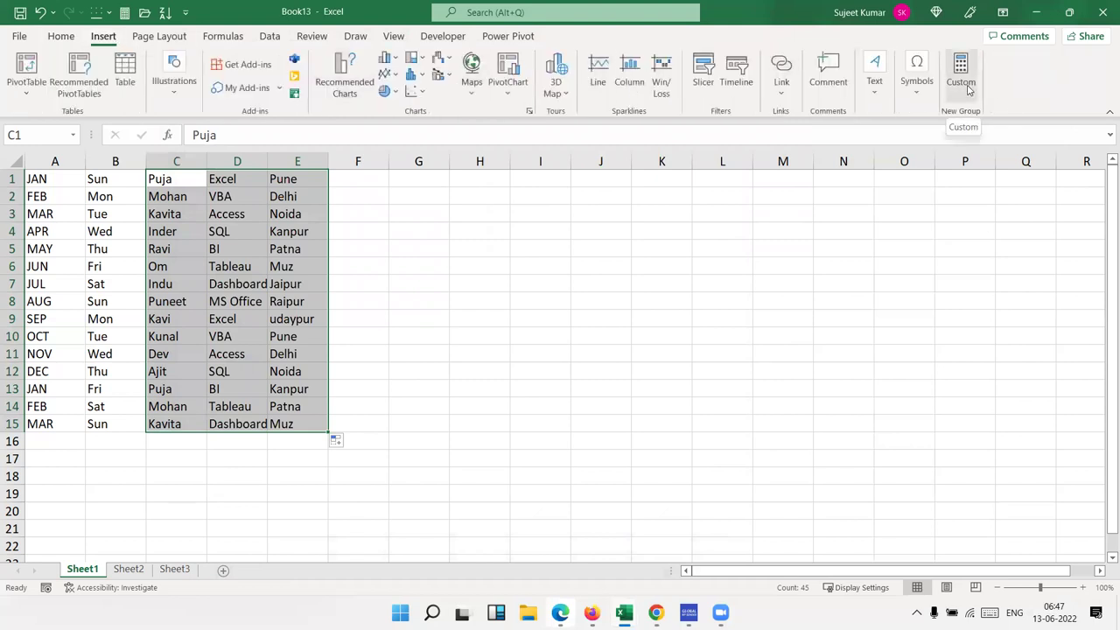
left_click(962, 83)
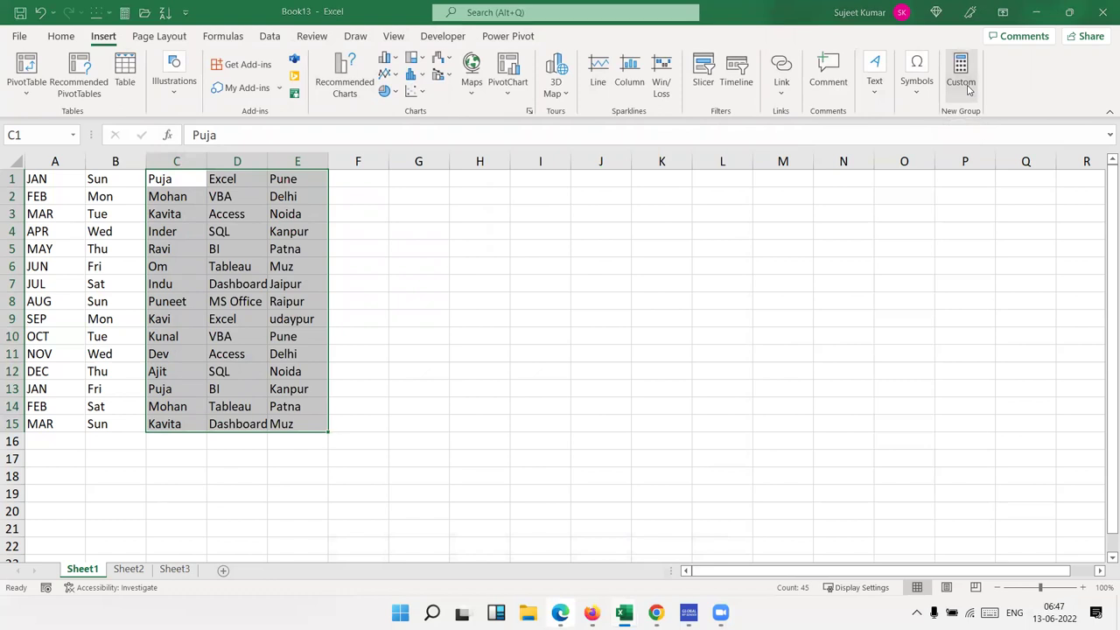
Close the Calculator and return to the Customize Ribbon page in Excel Options.
left_click(613, 143)
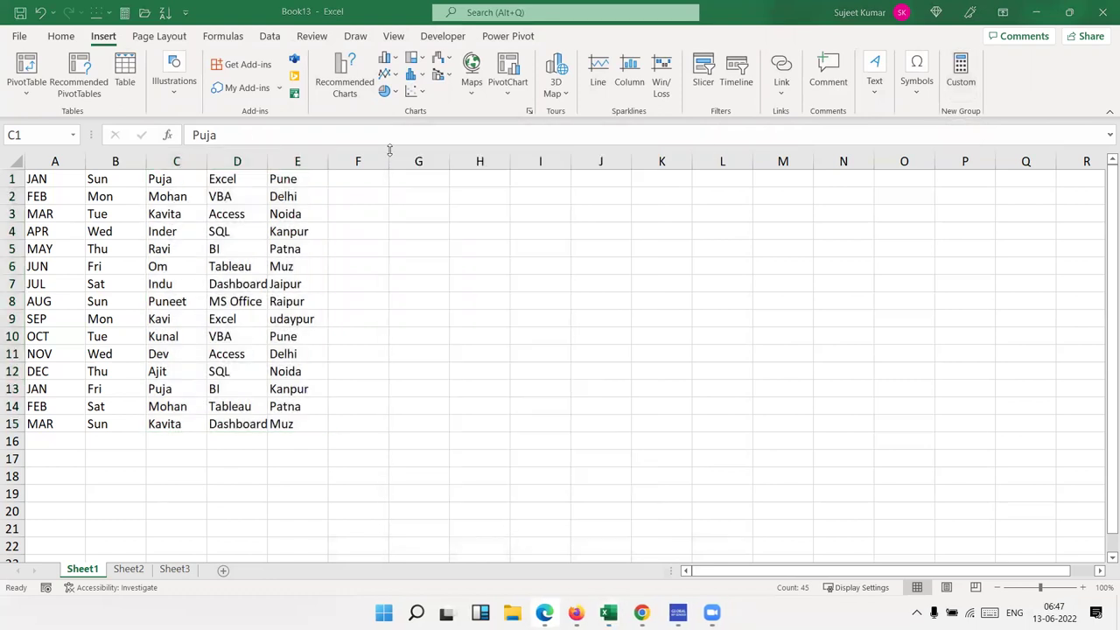
key("ctrl+shift+End")
left_click(19, 36)
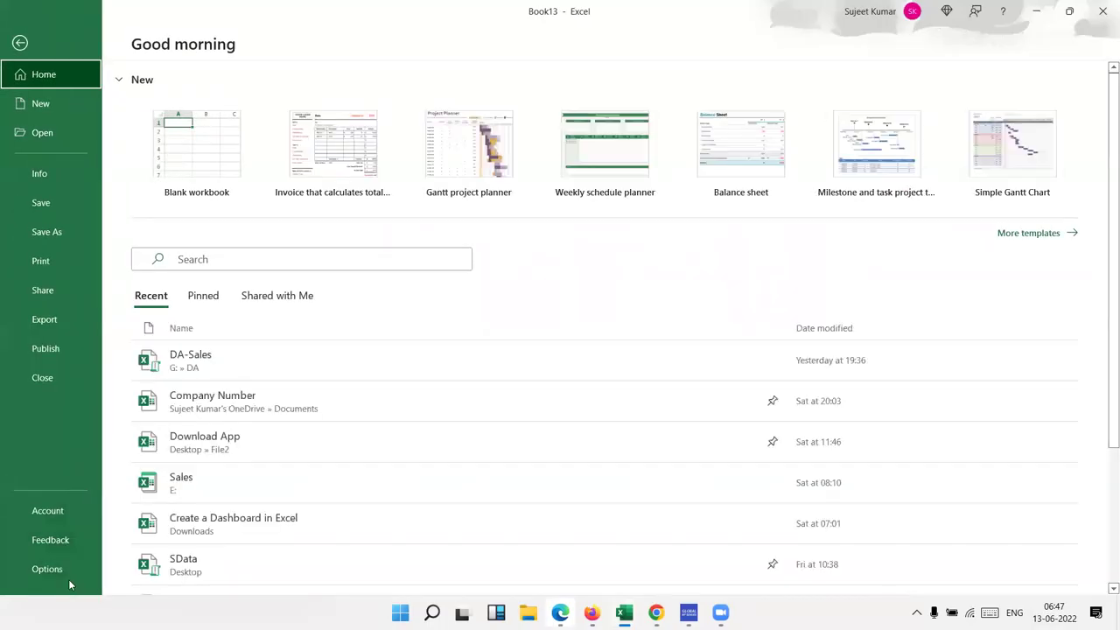
left_click(69, 577)
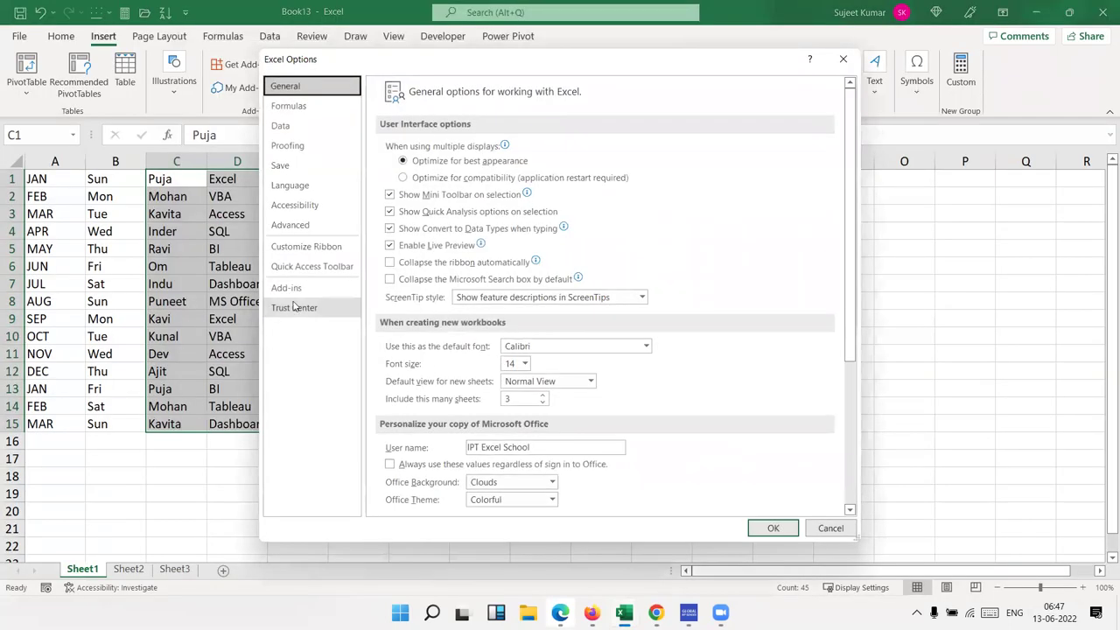
left_click(305, 248)
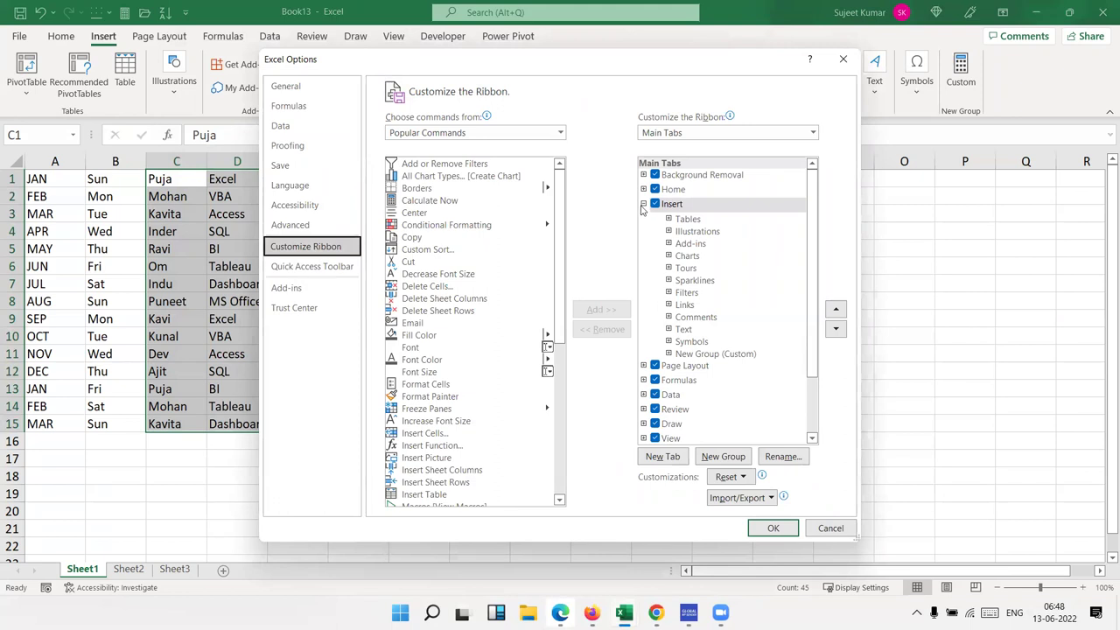
Rename New Group (Custom) to Calc with a symbol and apply the change.
left_click(700, 356)
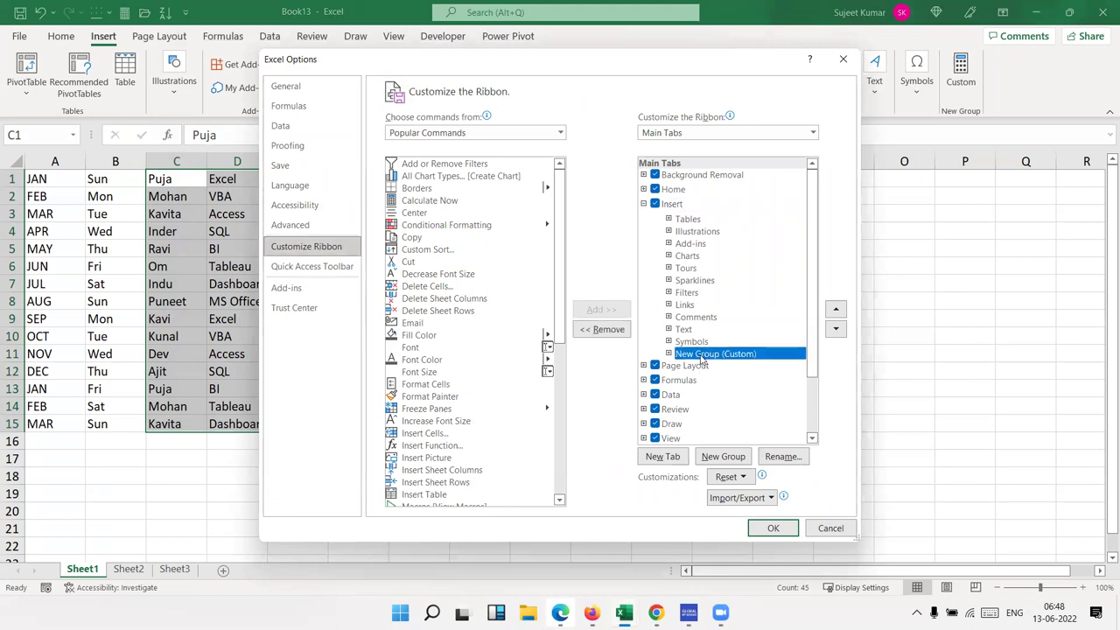
left_click(664, 462)
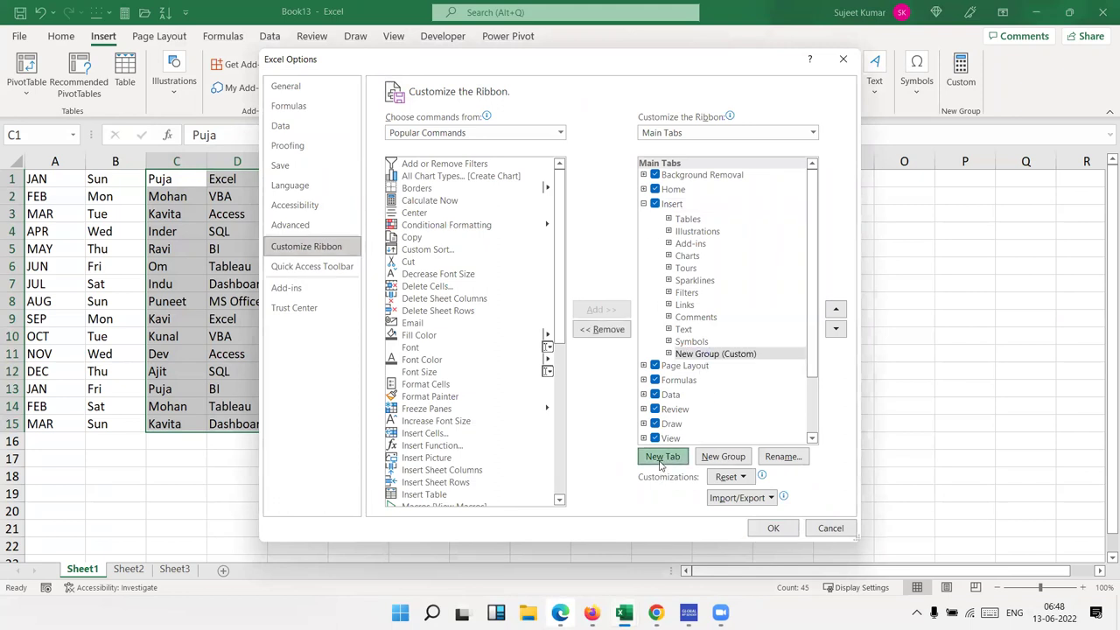
left_click(782, 456)
type("c")
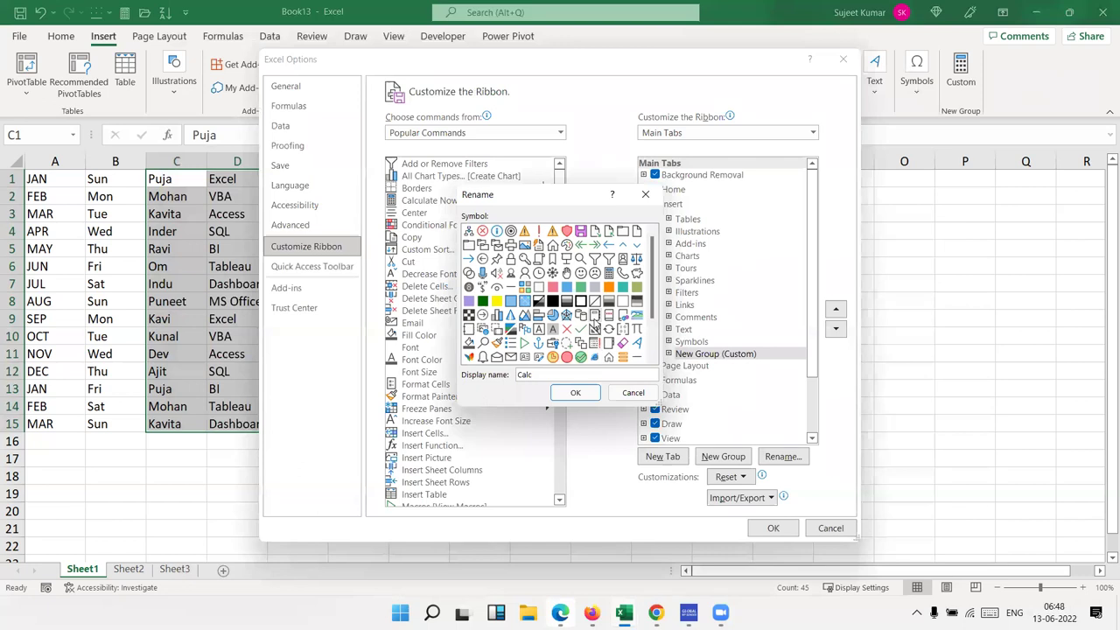
left_click(609, 273)
left_click(575, 393)
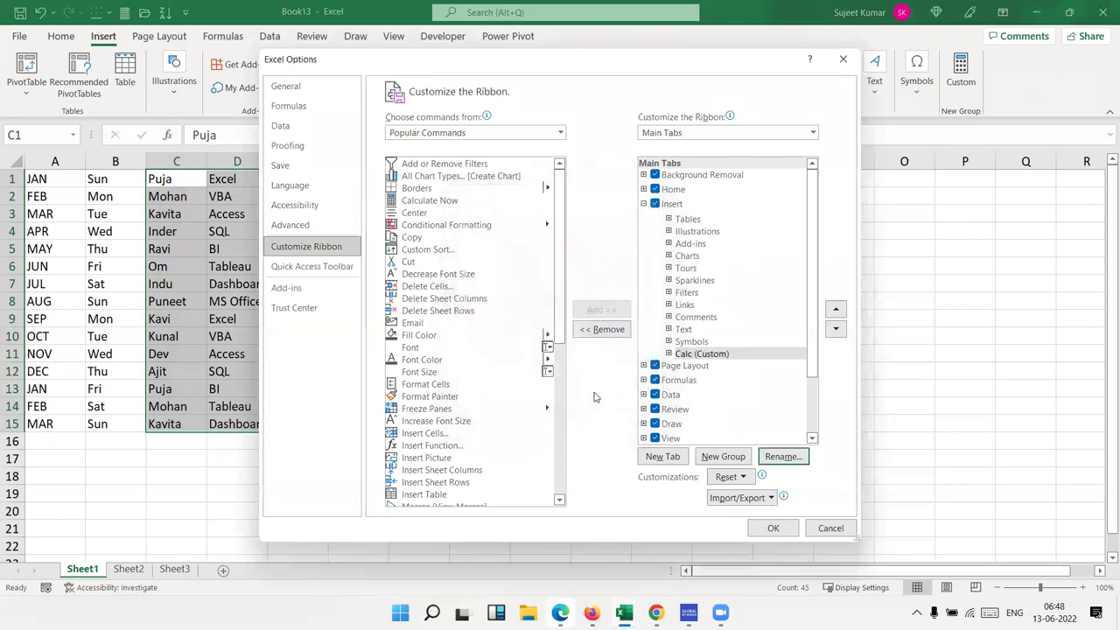
left_click(773, 529)
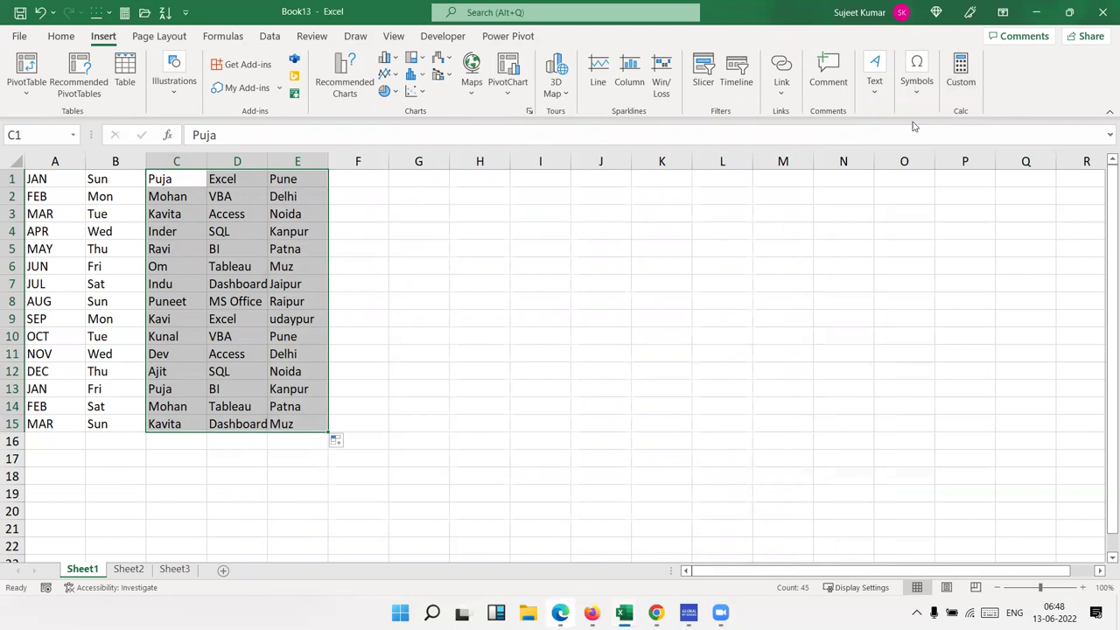
Open Excel Options at the Customize Ribbon page.
left_click(20, 36)
left_click(48, 569)
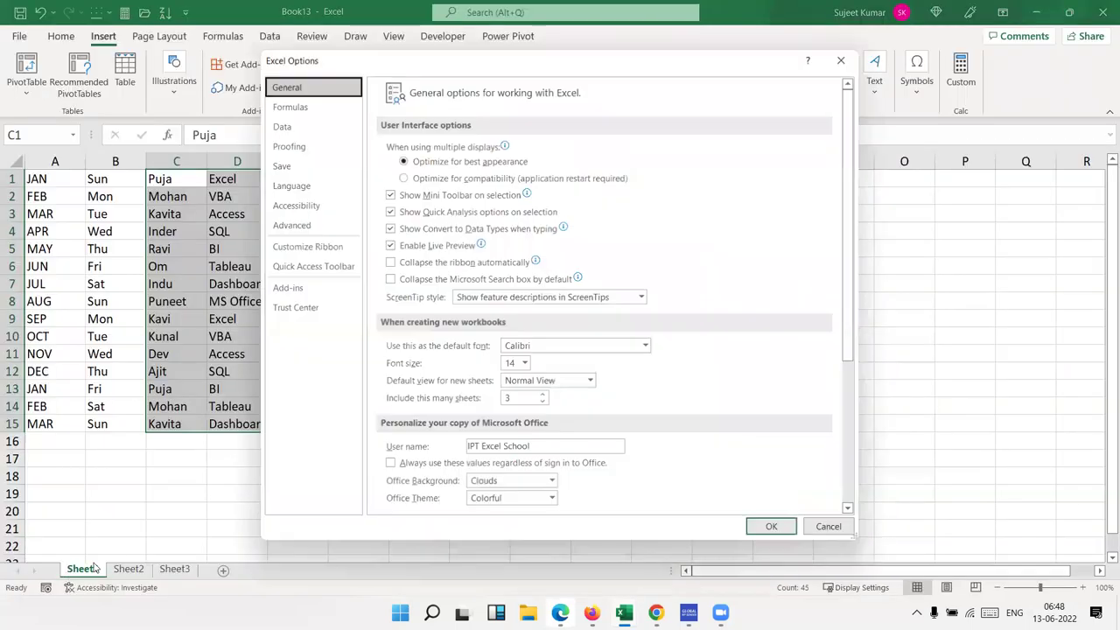
left_click(319, 249)
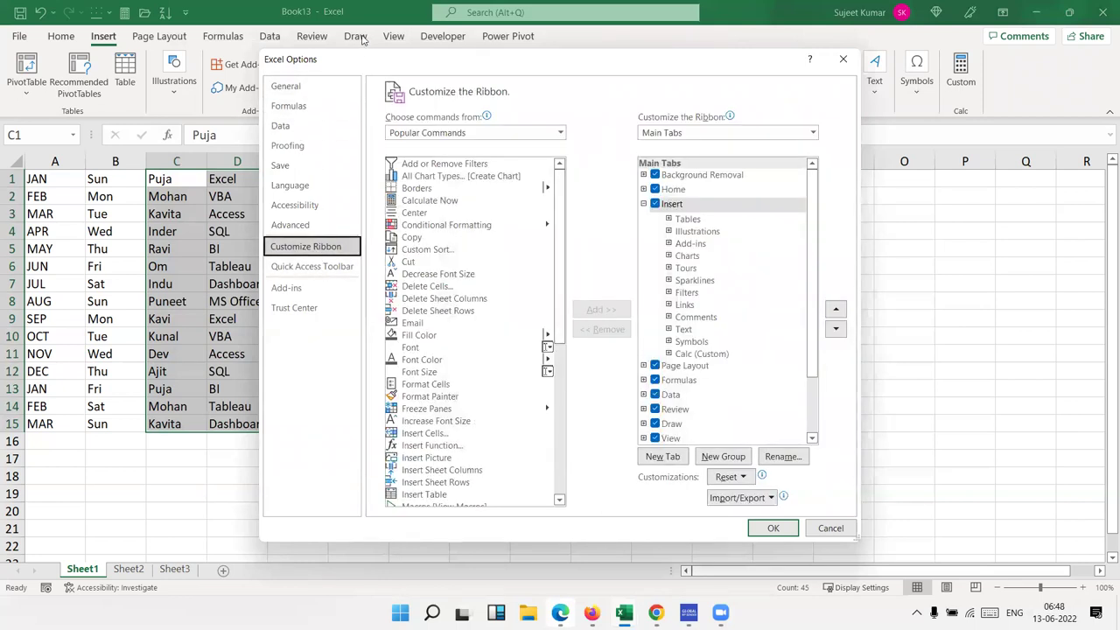
Collapse Insert, inspect the Draw and RC tabs' groups, then close Options with OK.
left_click(644, 204)
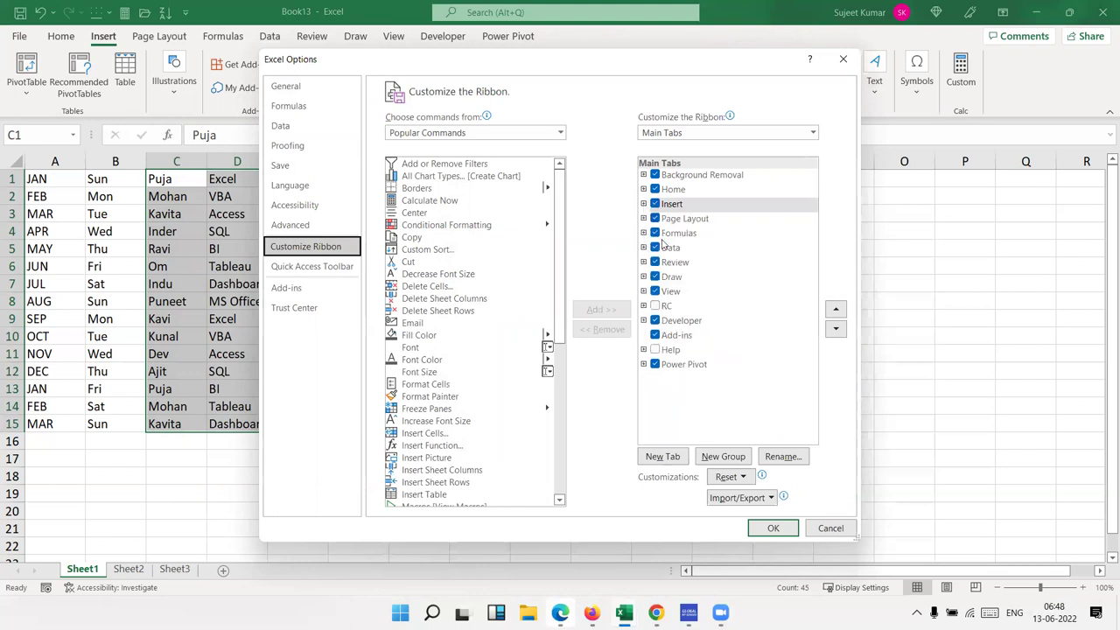
left_click(655, 277)
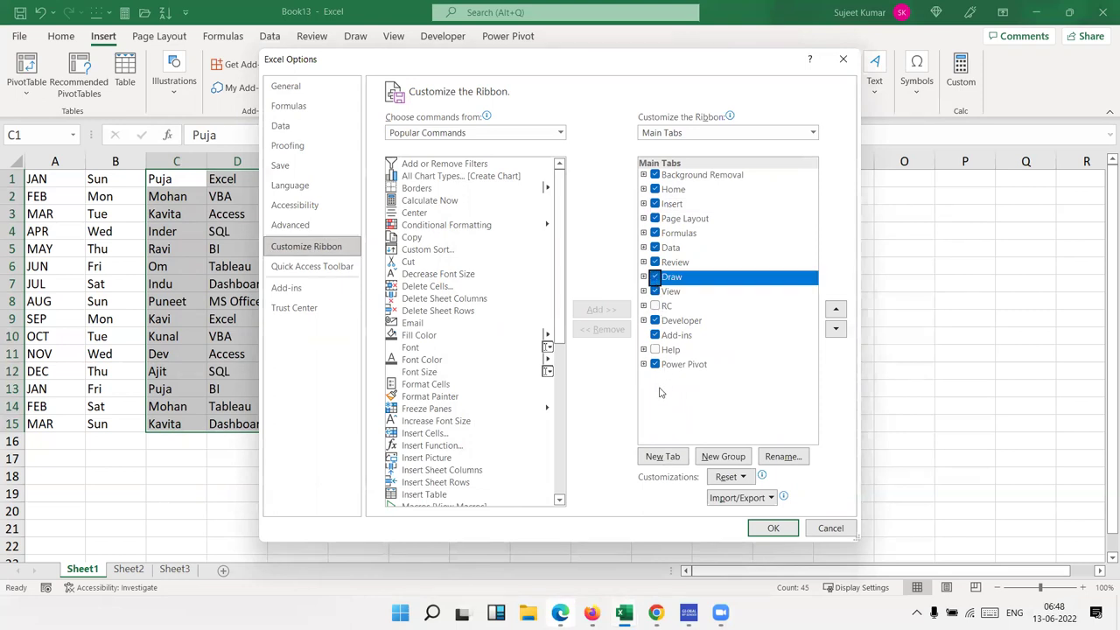
left_click(667, 306)
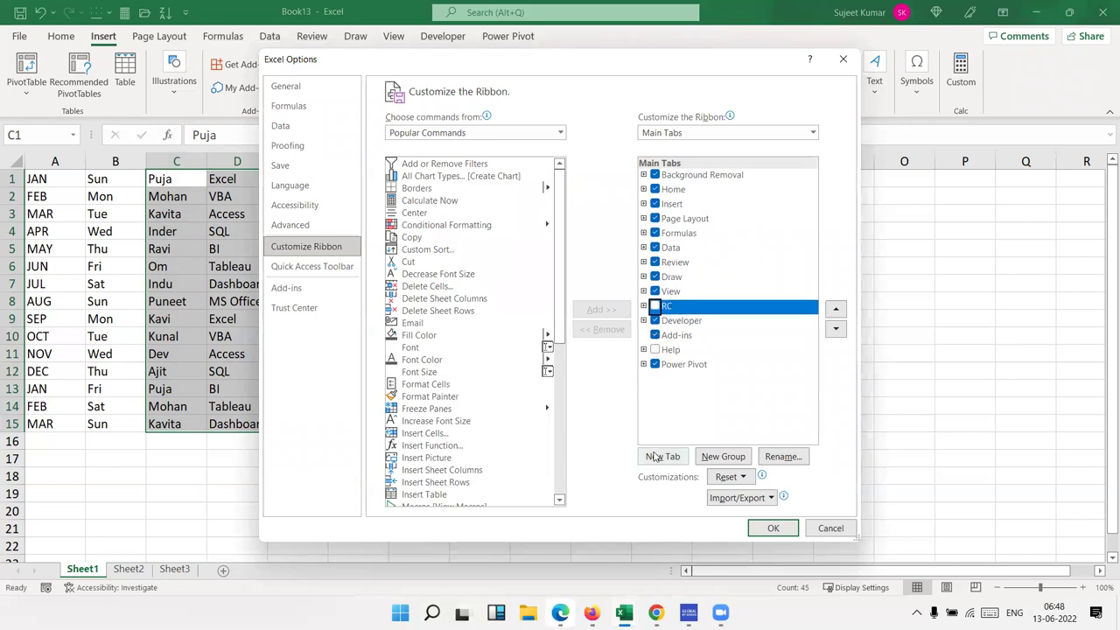
left_click(644, 307)
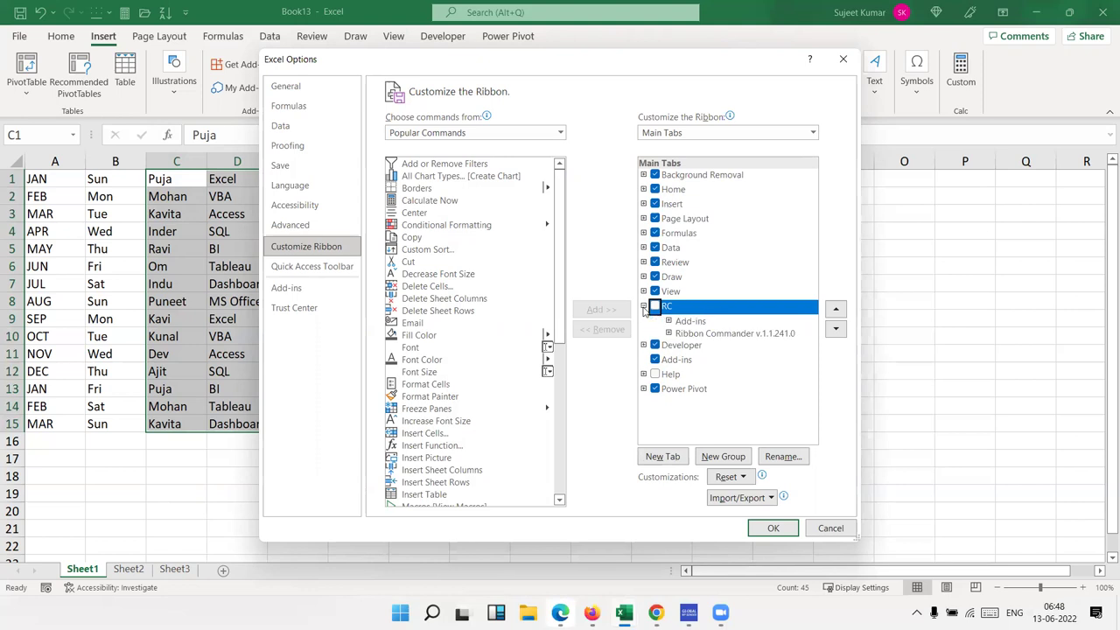
left_click(644, 306)
left_click(644, 306)
left_click(644, 306)
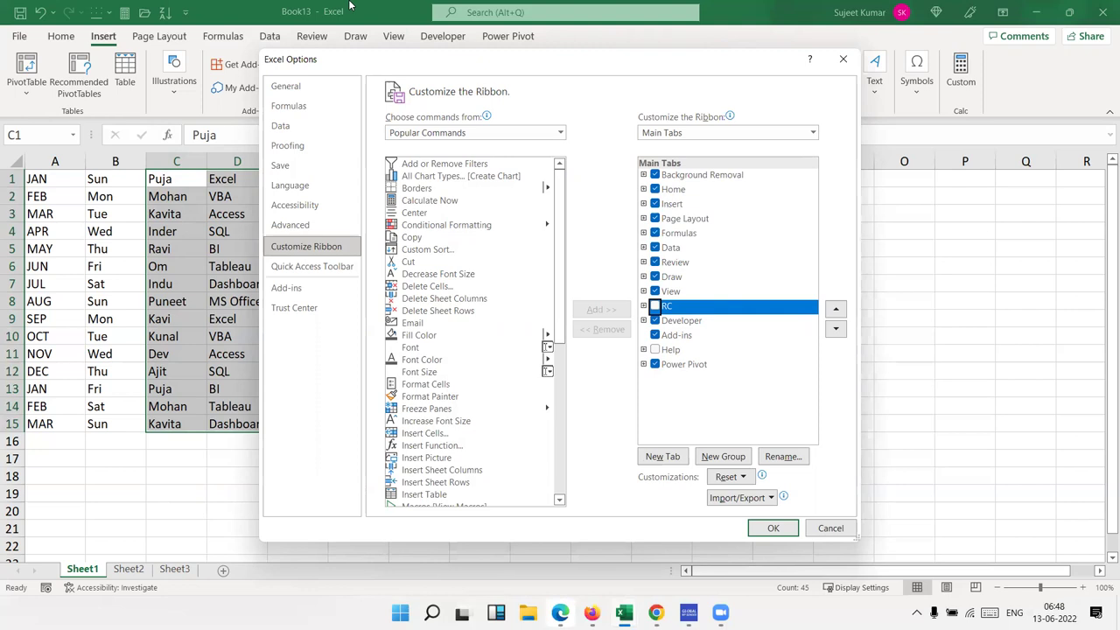
left_click(774, 528)
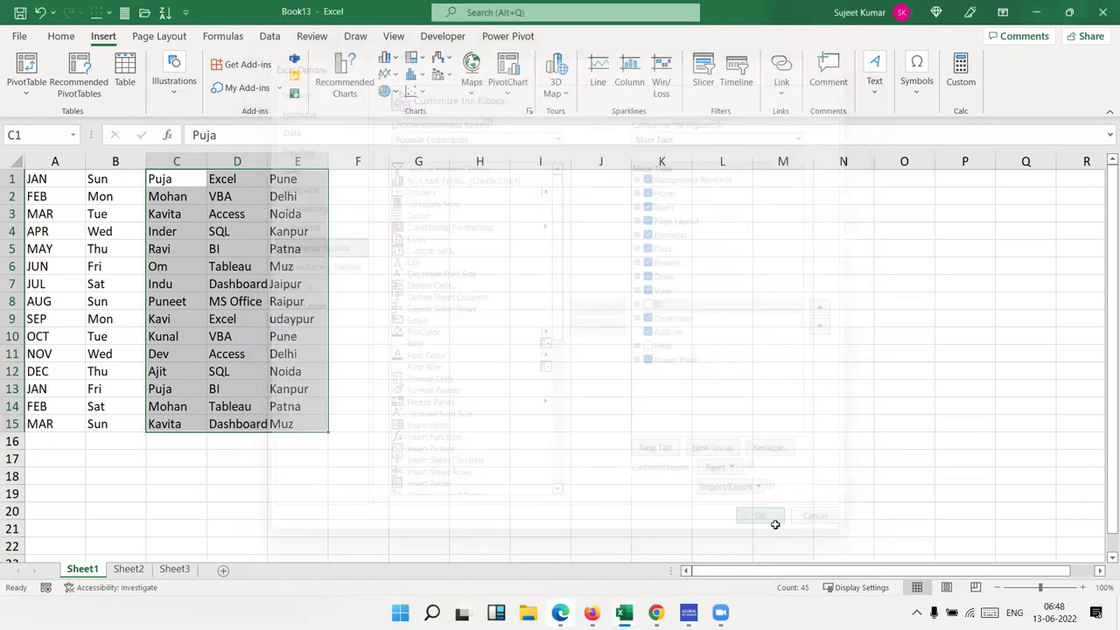
left_click(61, 36)
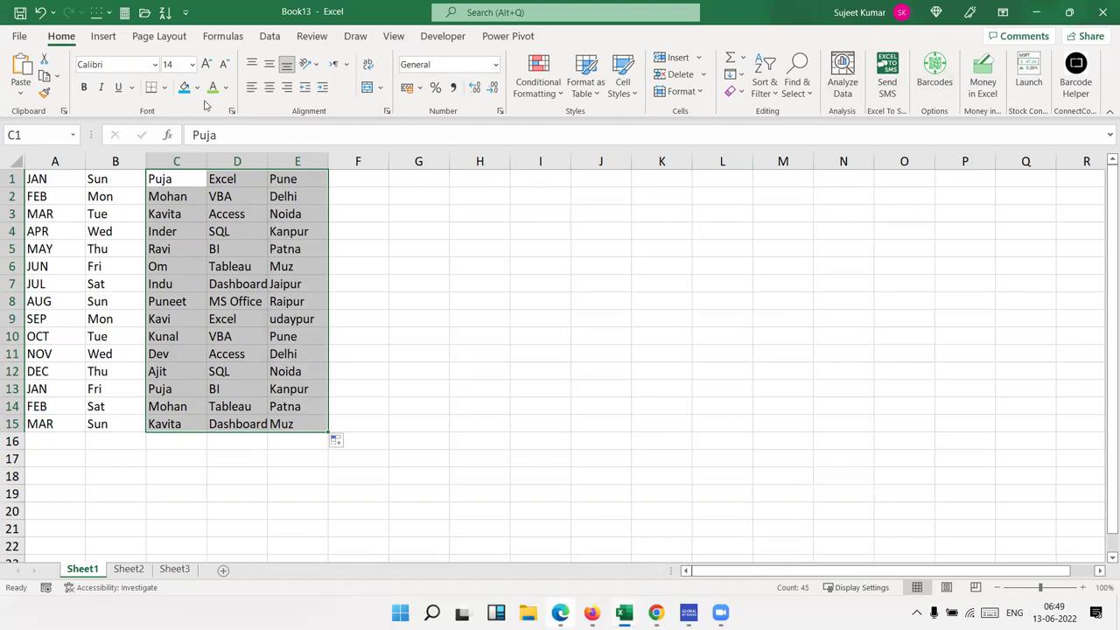
left_click(105, 38)
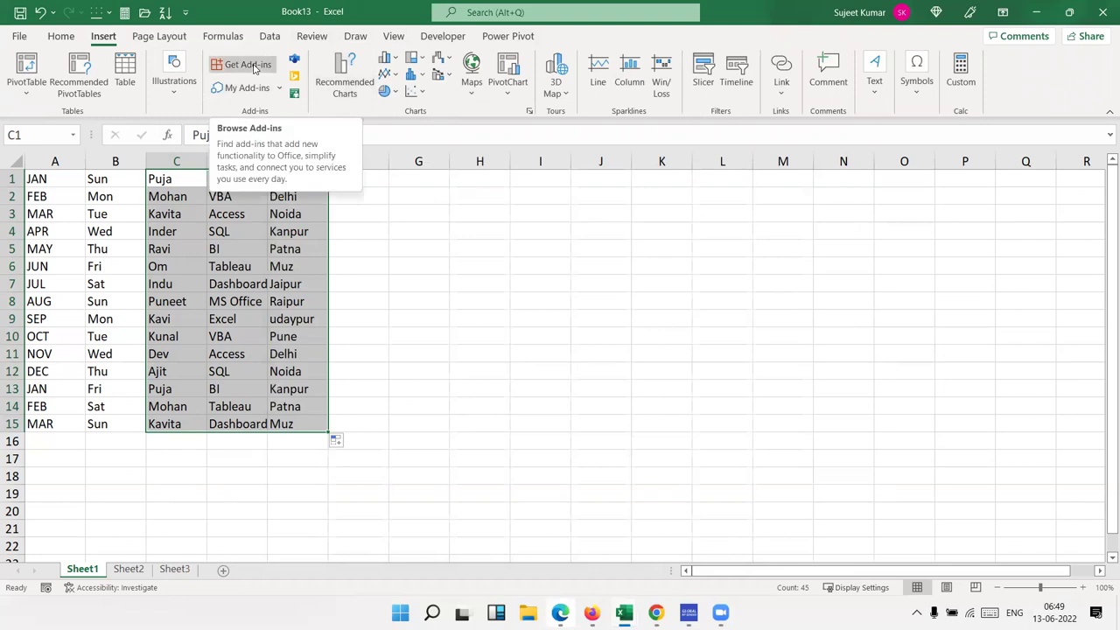
left_click(248, 64)
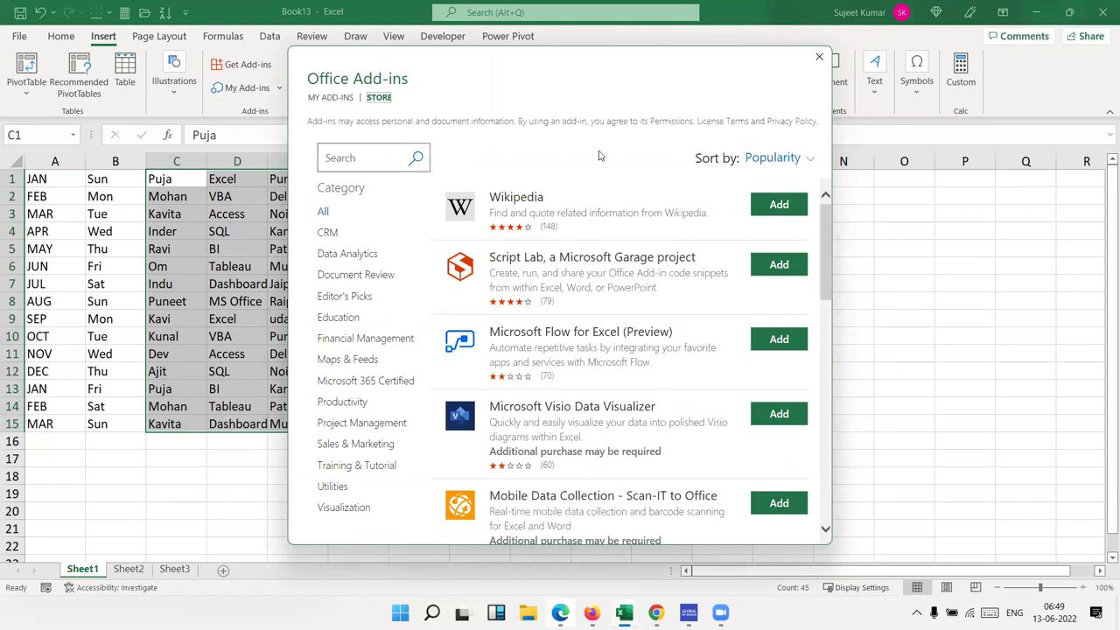
key("Escape")
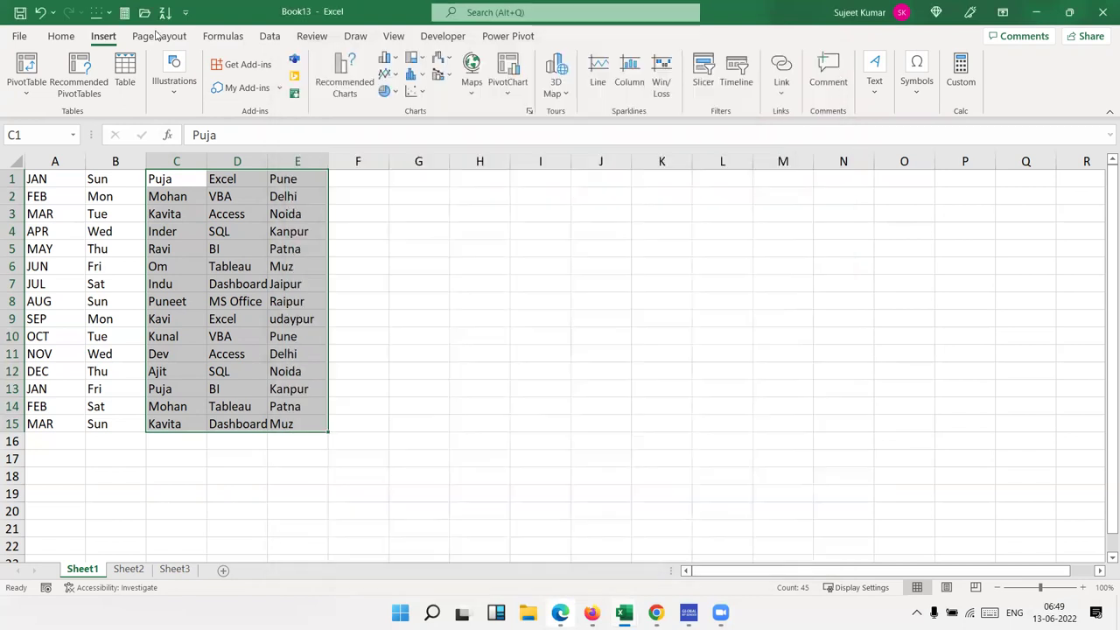
left_click(60, 36)
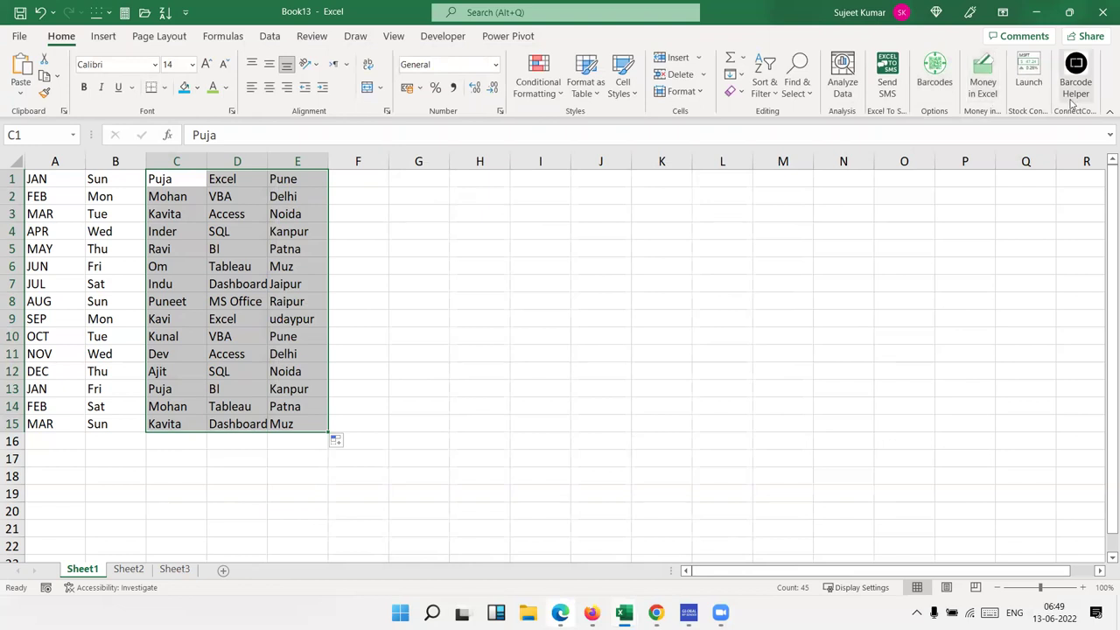
left_click(317, 267)
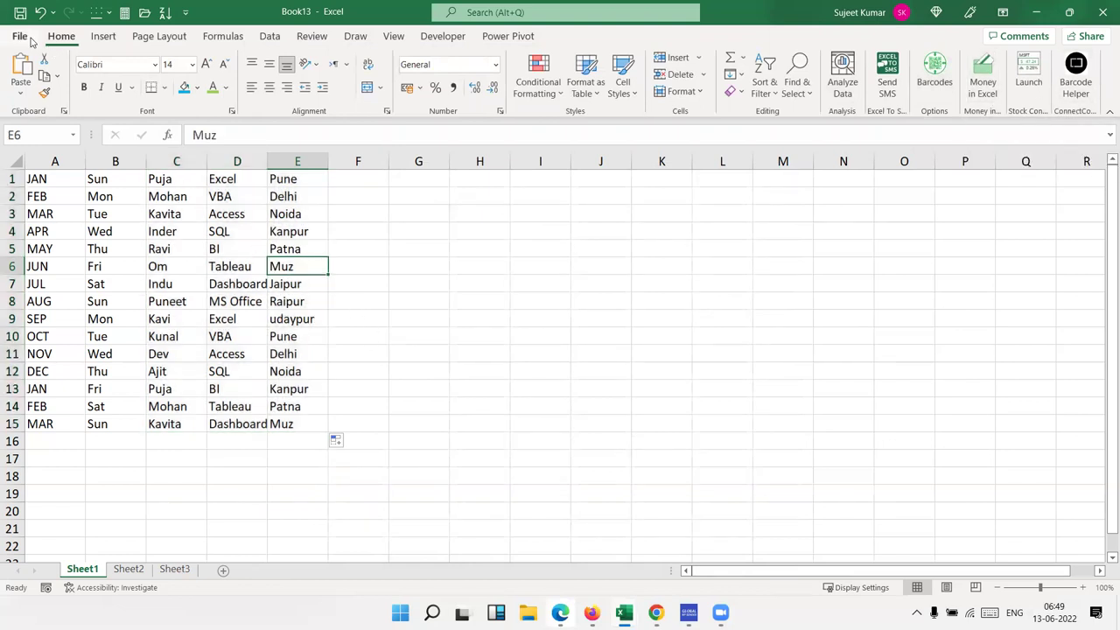
left_click(20, 38)
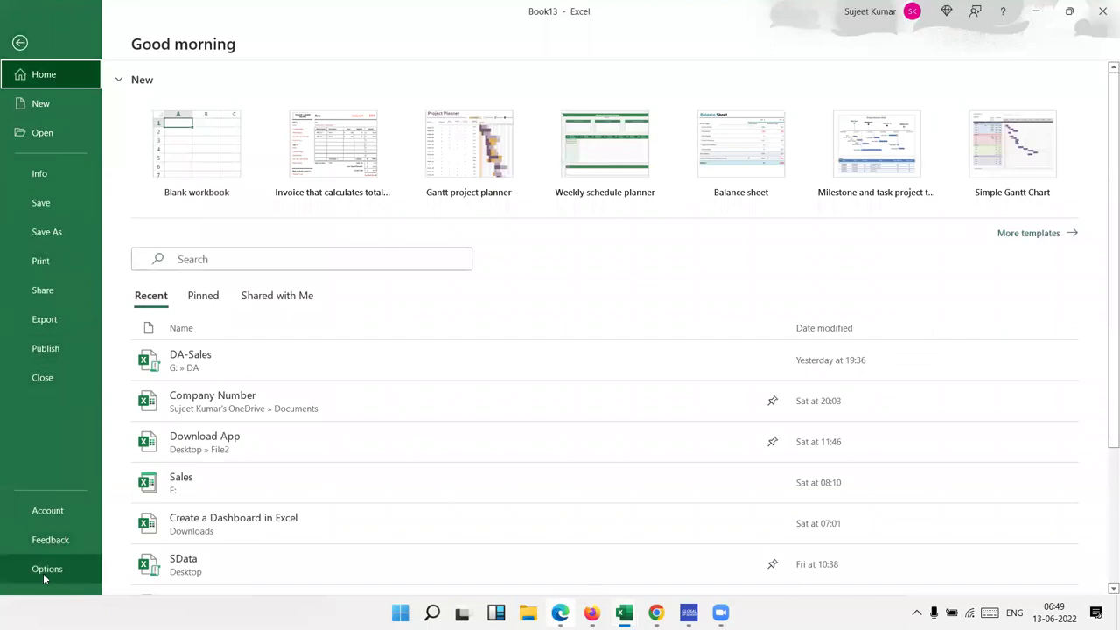
left_click(44, 570)
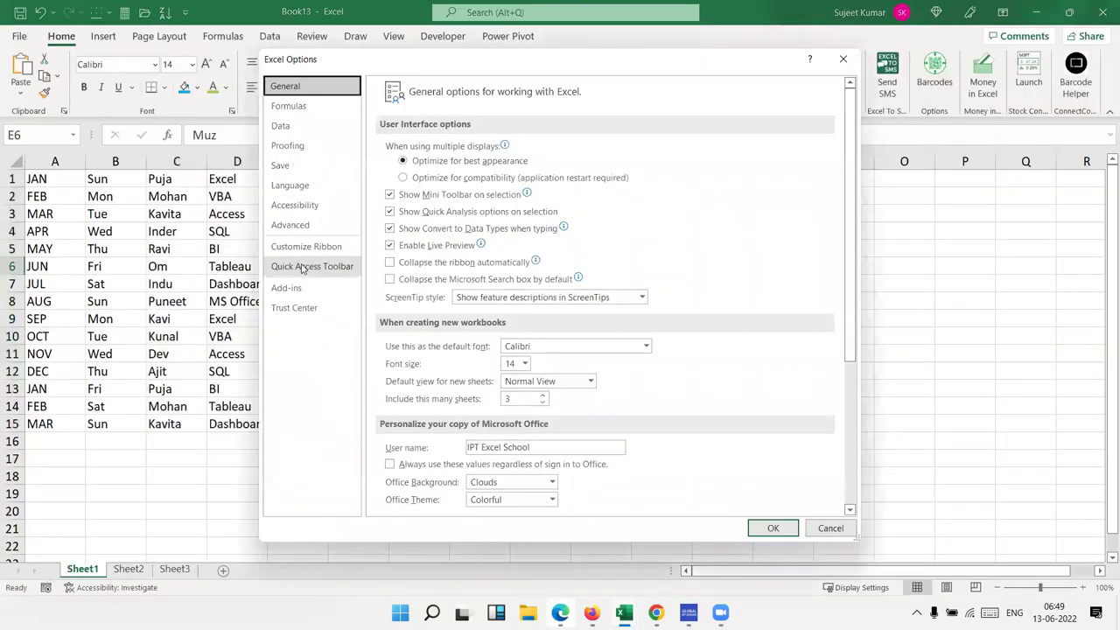
left_click(302, 268)
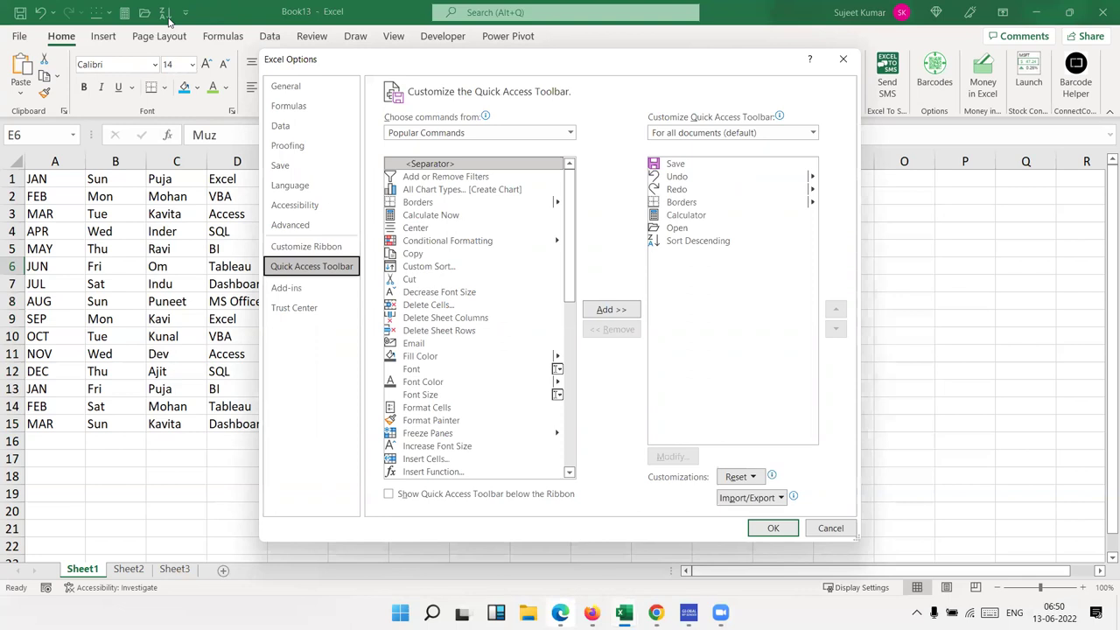
left_click(418, 319)
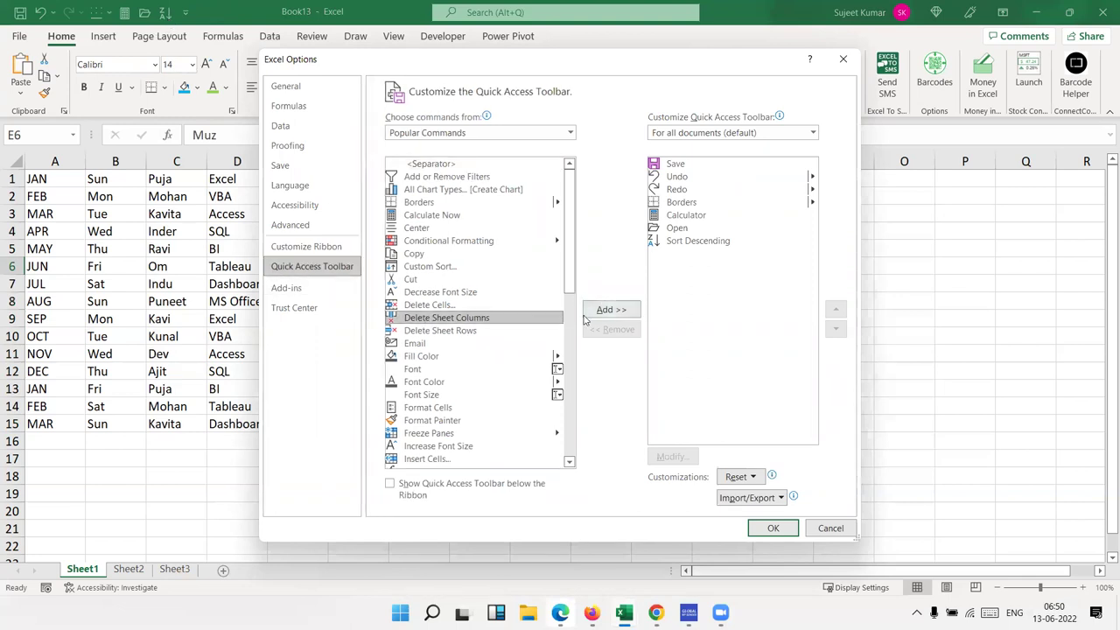
left_click(831, 528)
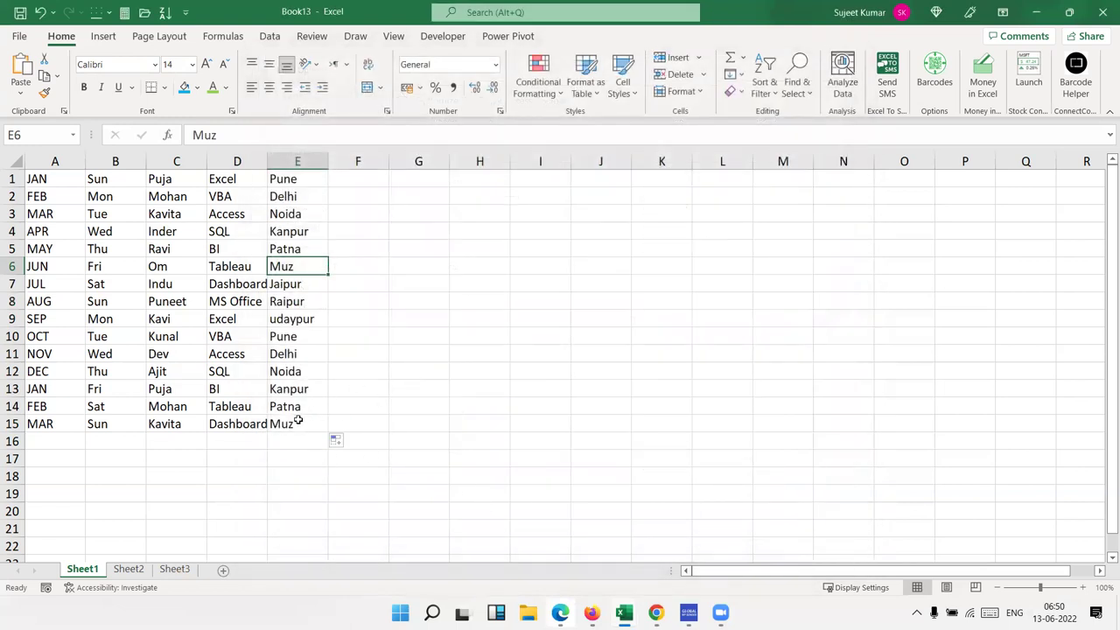
Apply All Borders to every cell of the data table A1:E15.
left_click_drag(295, 422, 35, 177)
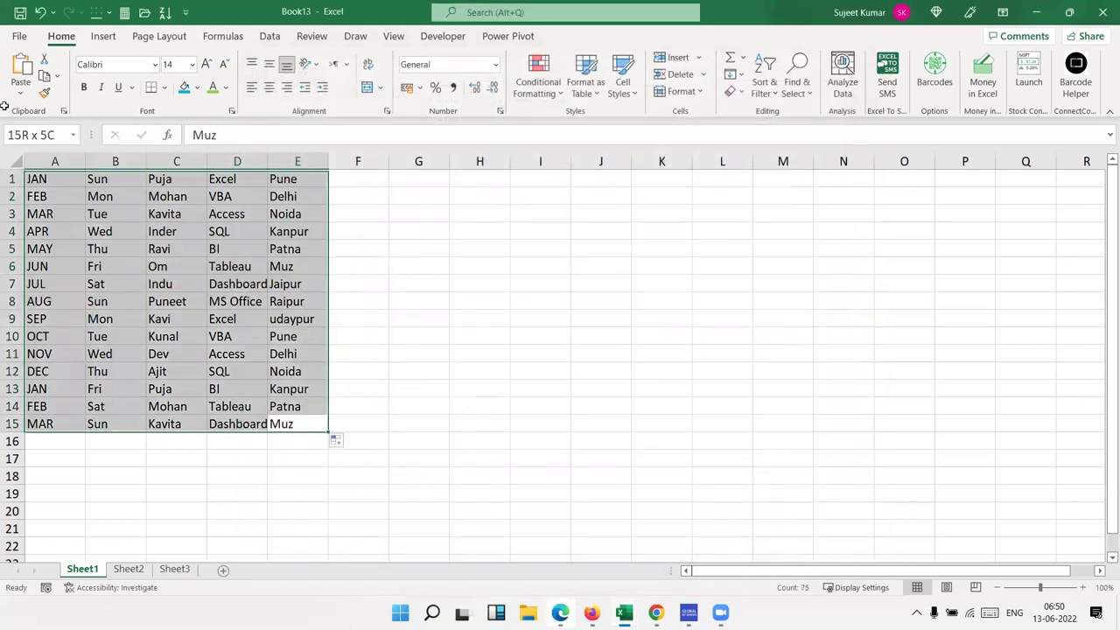
left_click(455, 38)
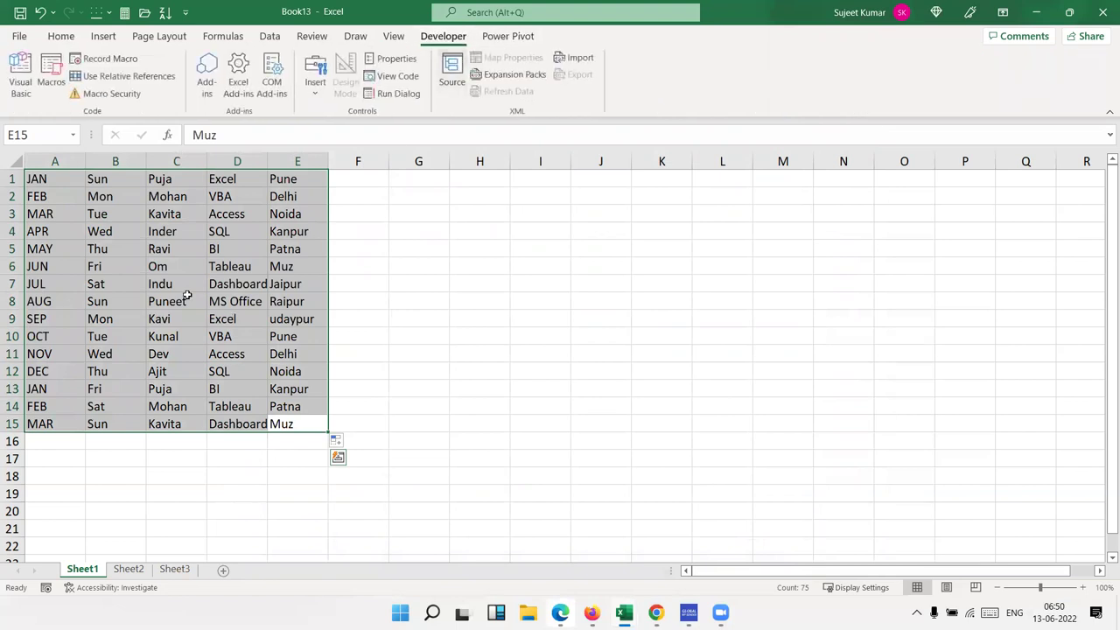
left_click(61, 39)
left_click(164, 88)
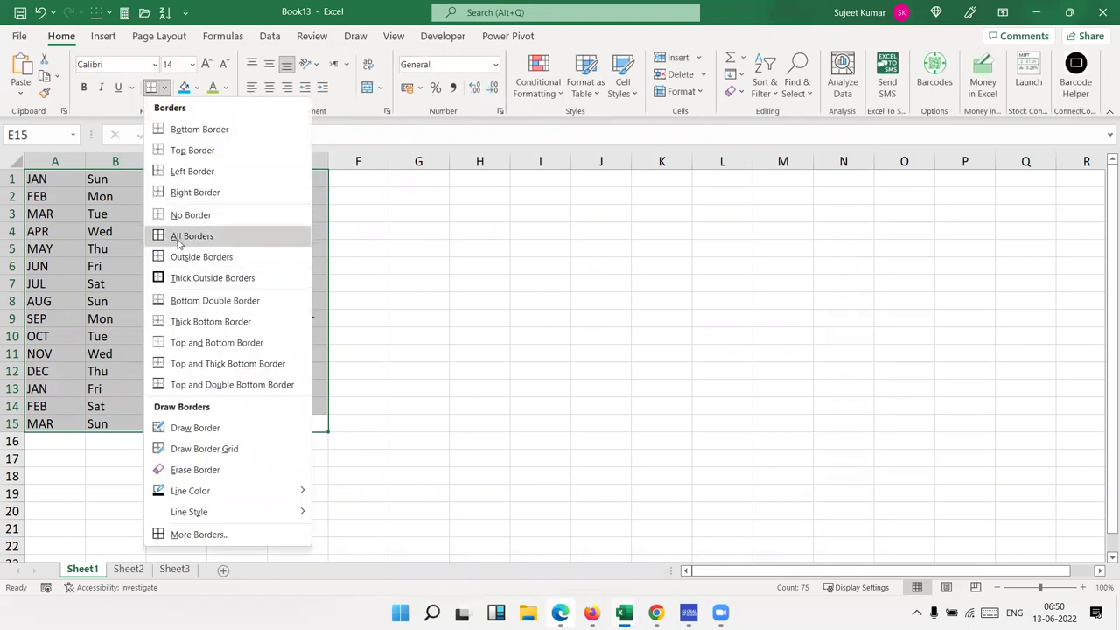
left_click(388, 240)
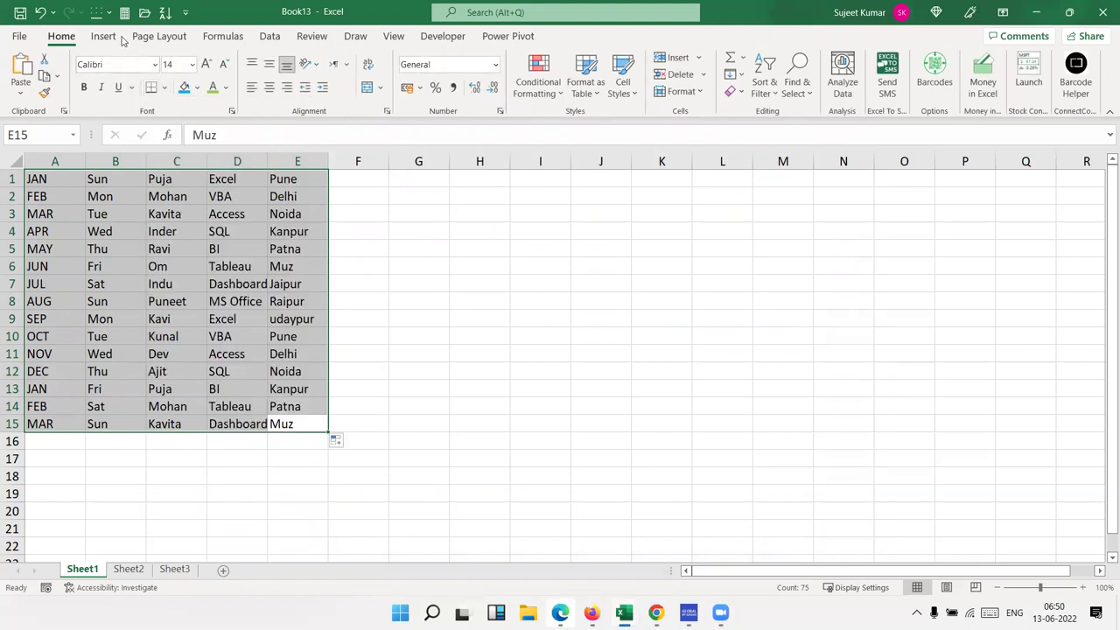
left_click(108, 13)
left_click(150, 166)
Apply All Borders to the empty range H5:M15 using Alt shortcut keys.
left_click_drag(479, 243, 767, 432)
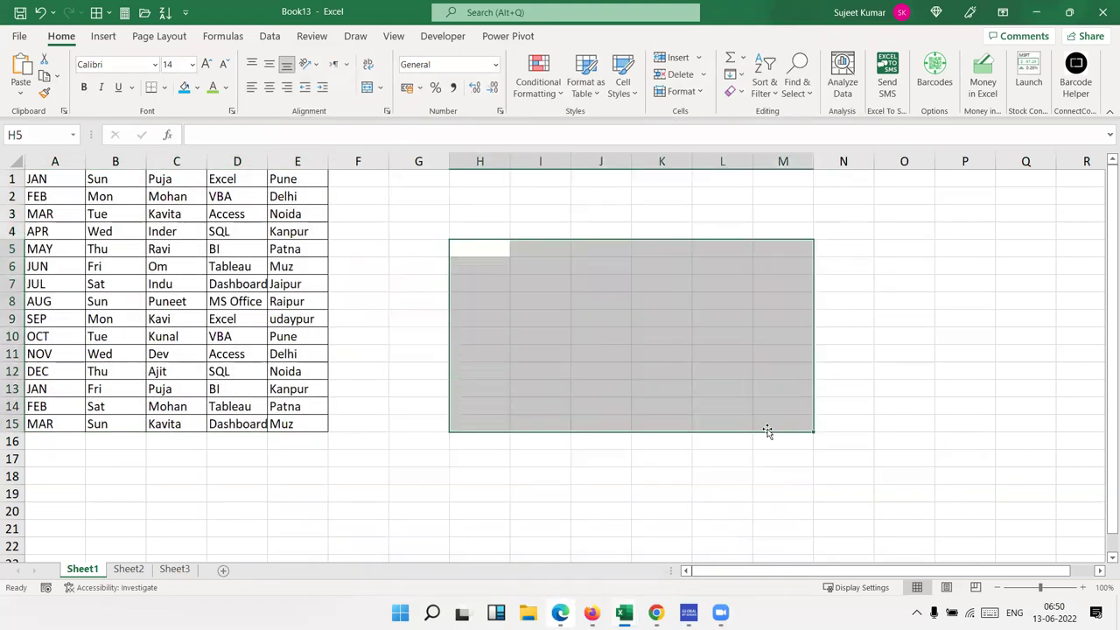
key("alt")
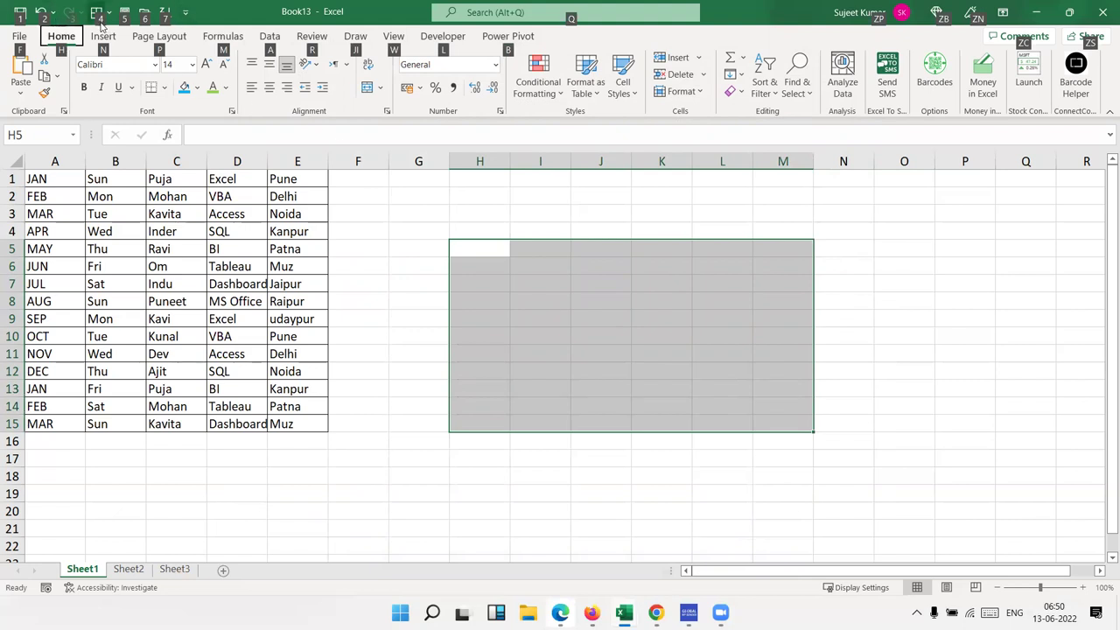
key("4")
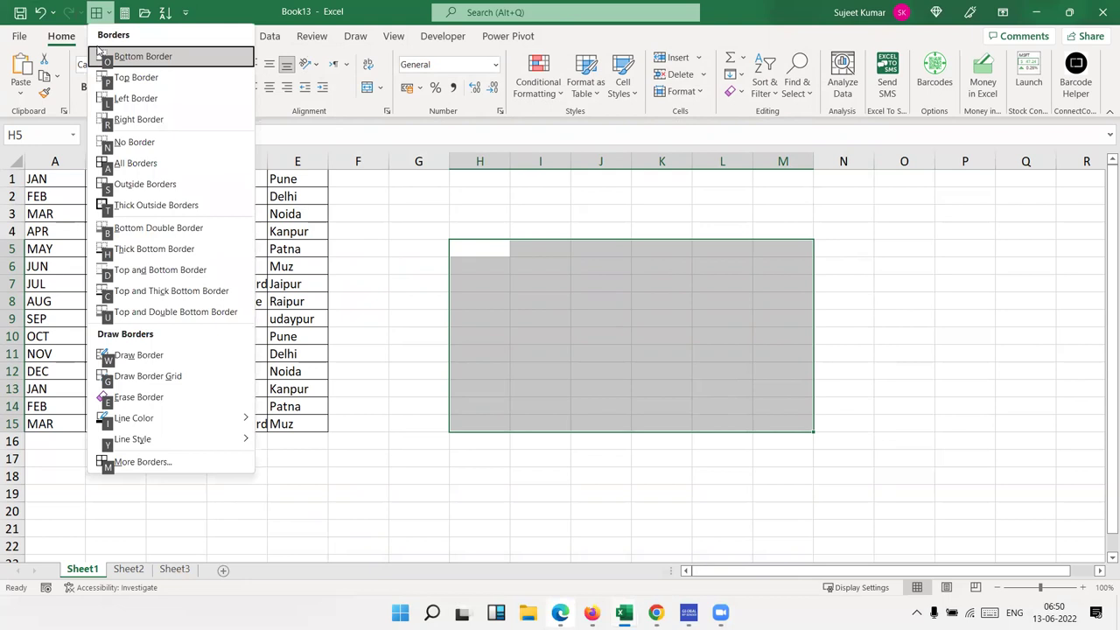
key("a")
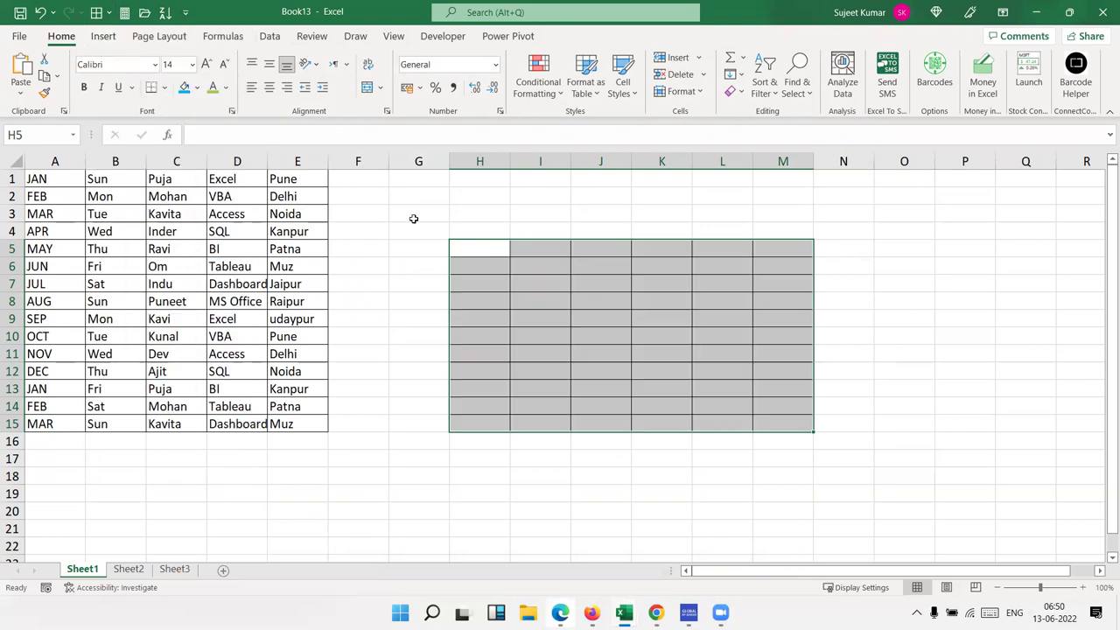
left_click(414, 218)
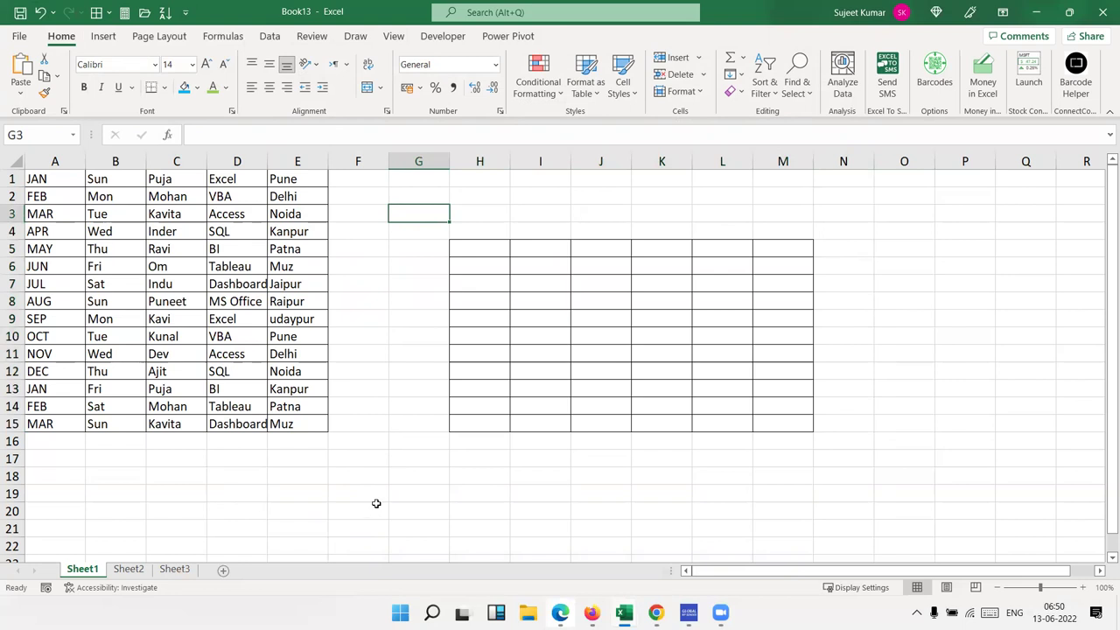
Close Calculator and clear the bordered grid G3:O18, ending on cell K12.
key("alt")
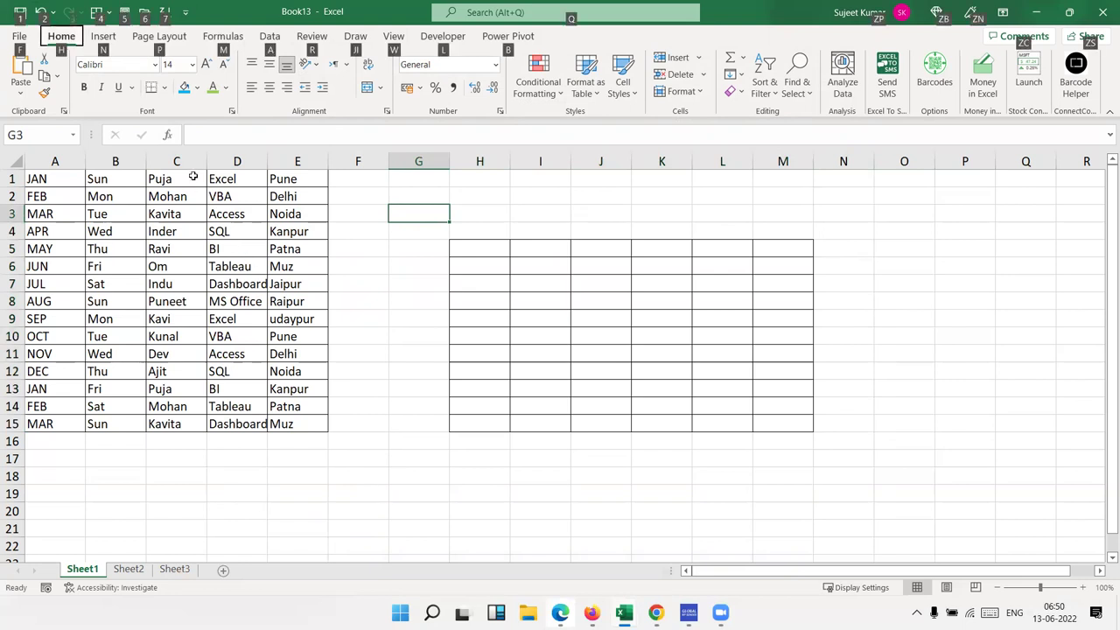
key("5")
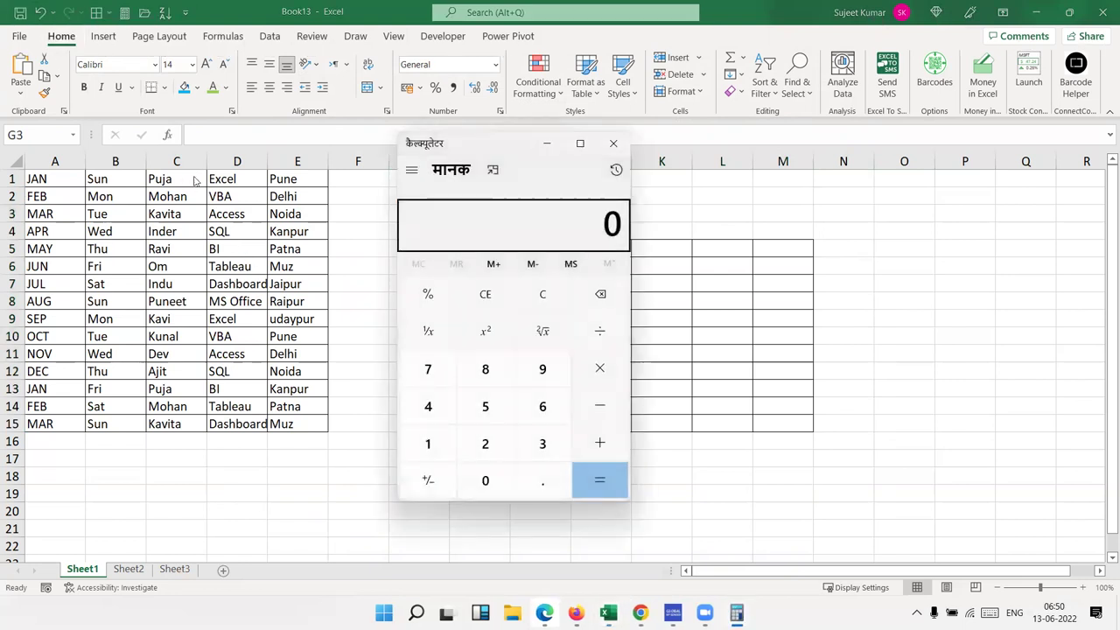
left_click(620, 154)
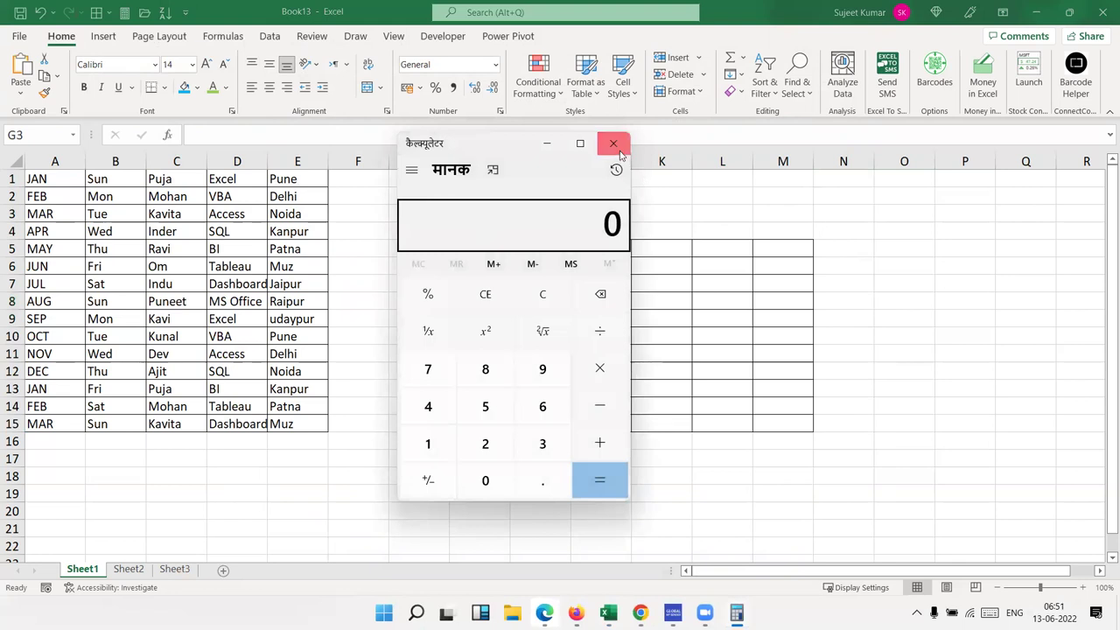
left_click_drag(415, 215, 886, 486)
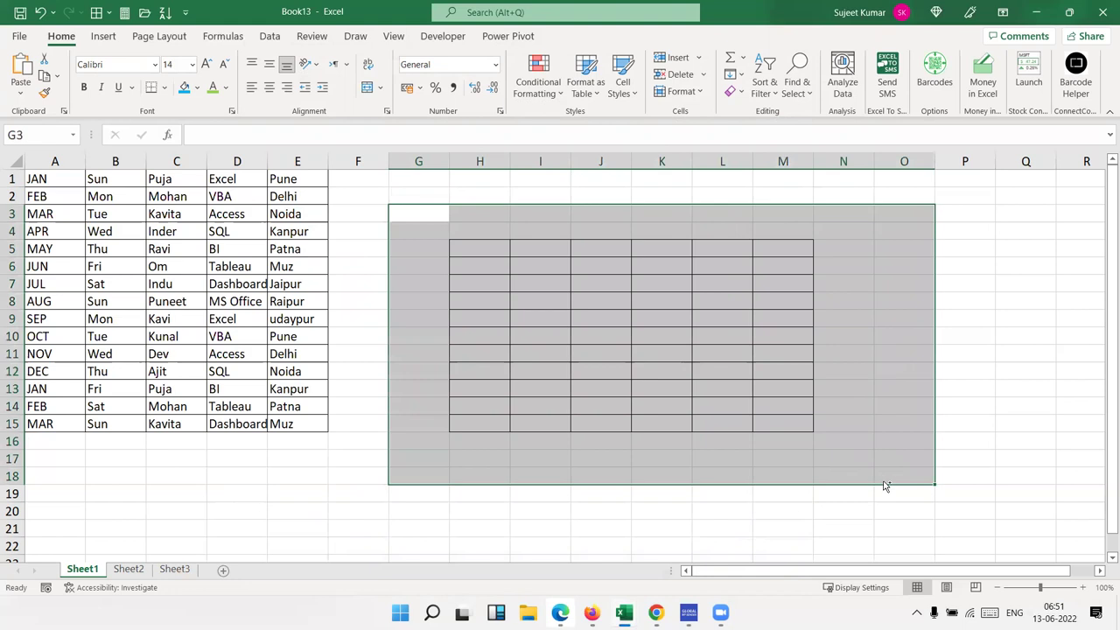
left_click(637, 367)
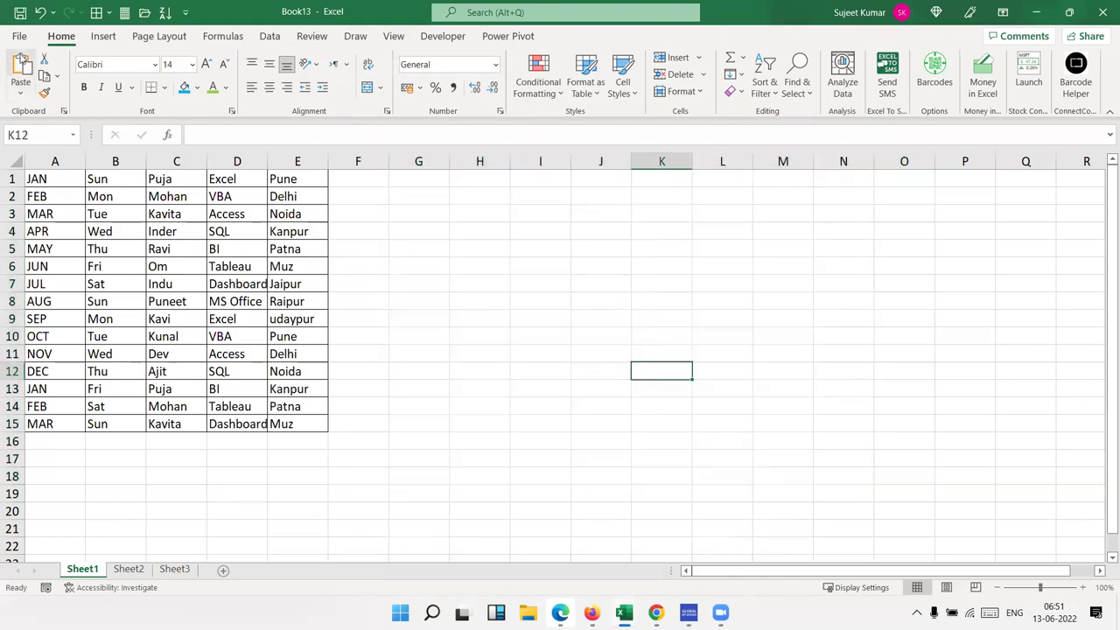
Open Excel Options at the Add-ins page.
left_click(16, 38)
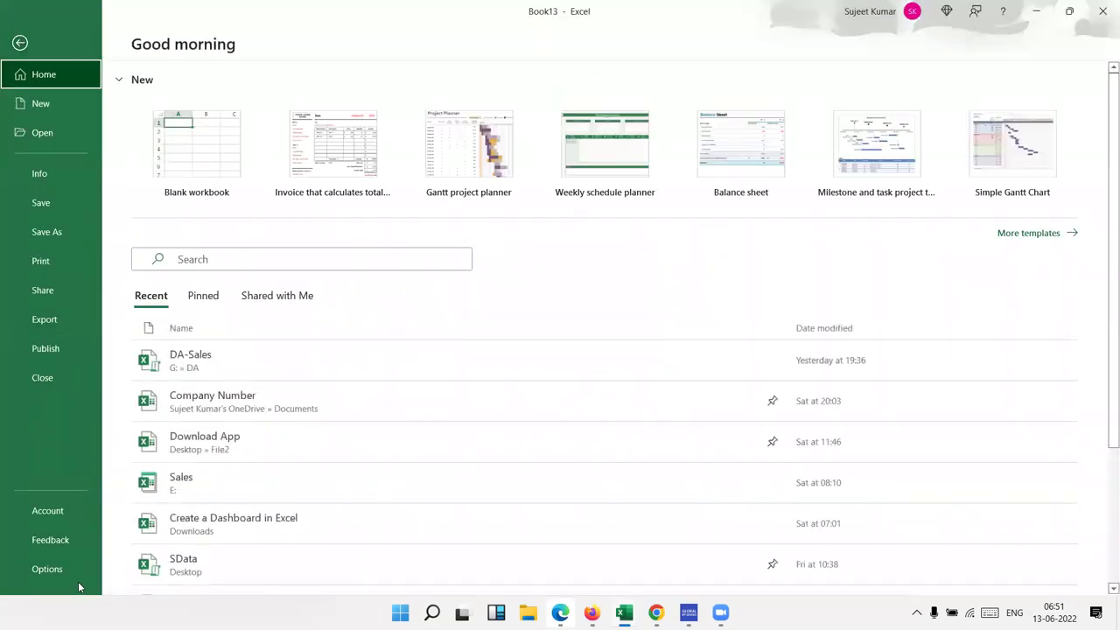
left_click(75, 569)
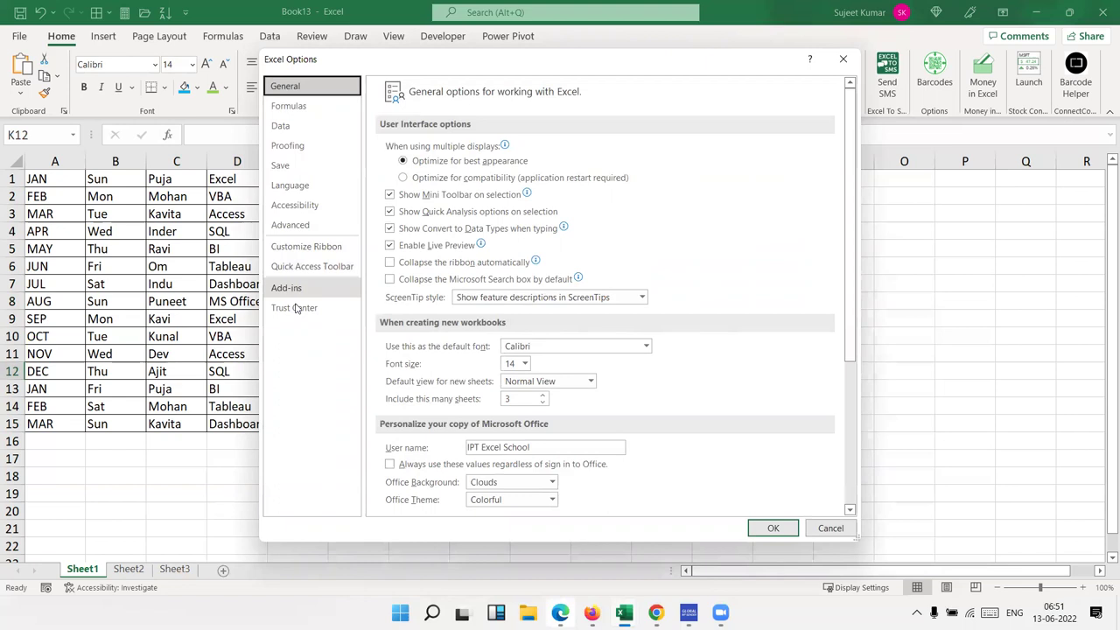
left_click(295, 304)
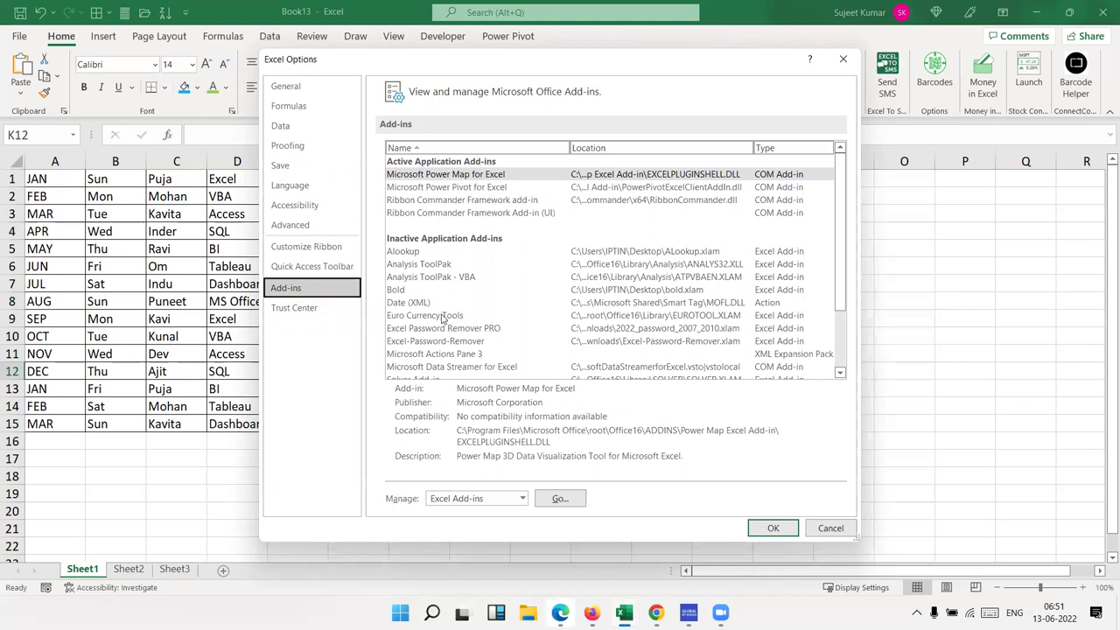
Delete the missing Alookup entry from the Excel Add-ins list and close the manager.
left_click(569, 504)
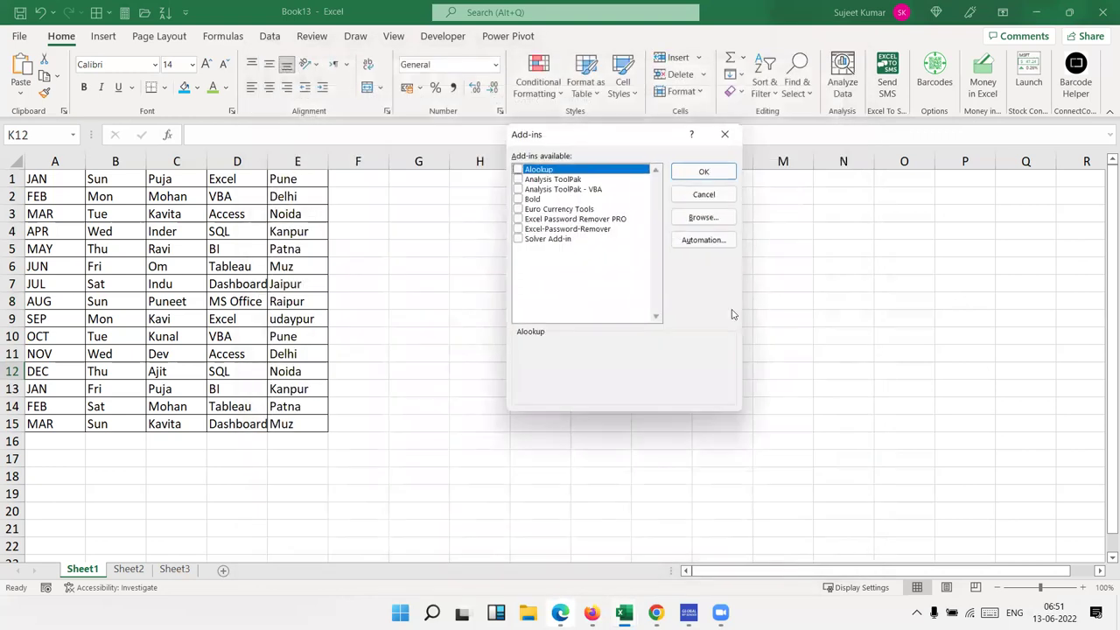
left_click(712, 223)
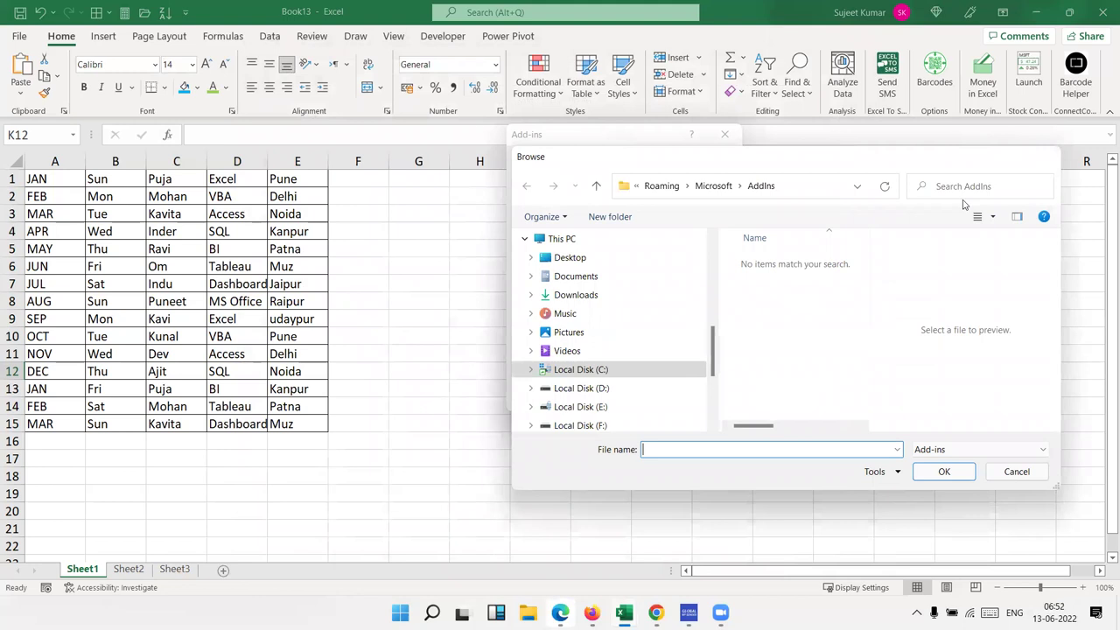
left_click(1048, 156)
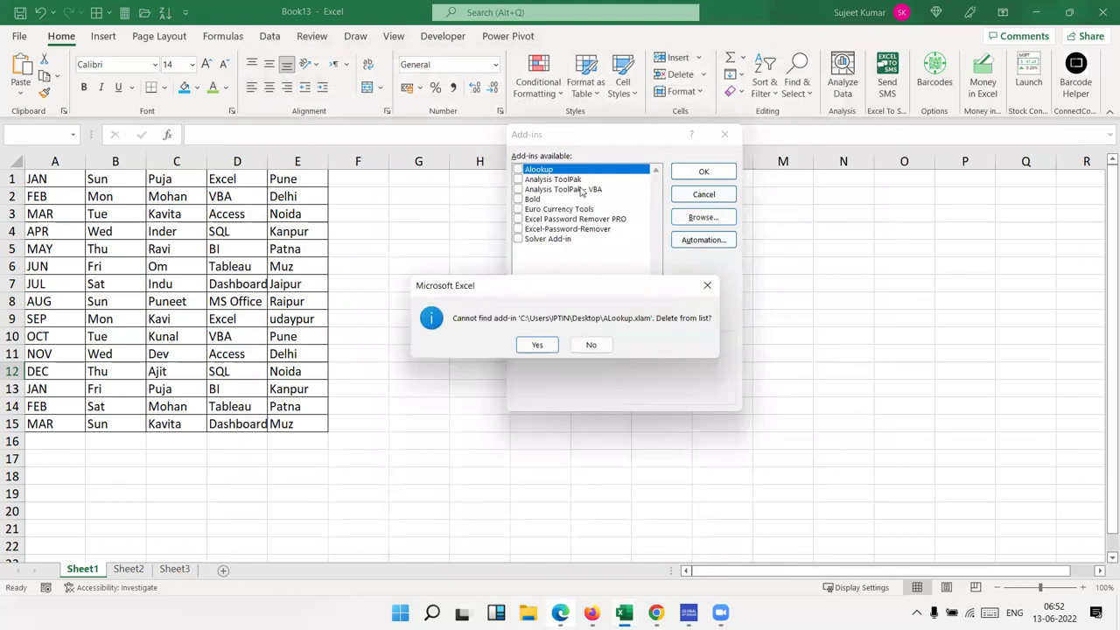
left_click(537, 345)
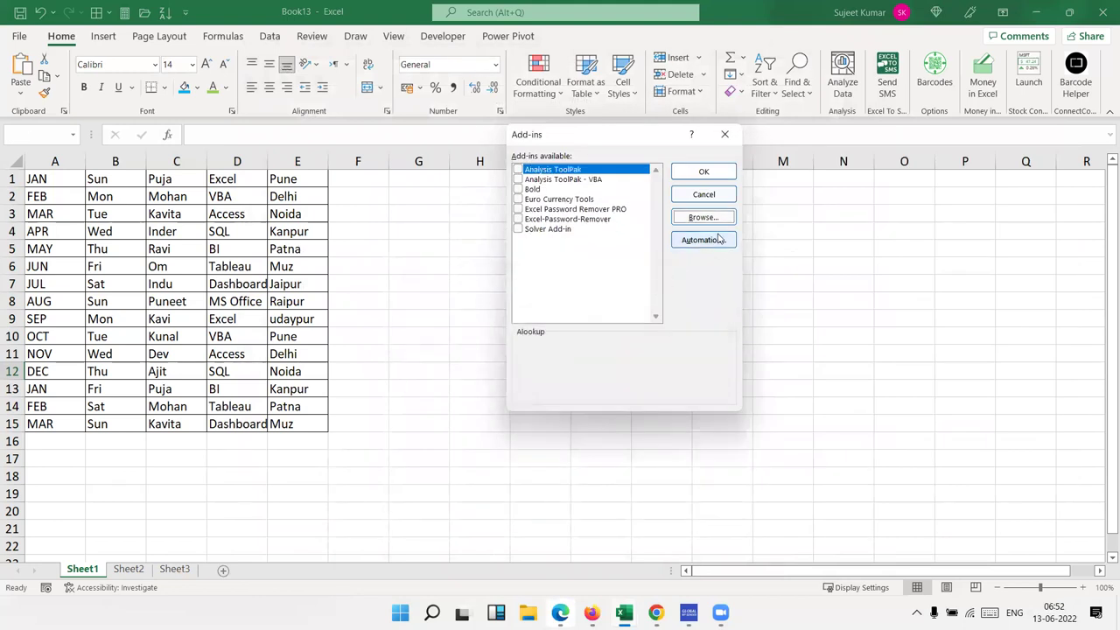
left_click(725, 135)
Select the table A1:E15 and give it a blue fill colour.
left_click(218, 329)
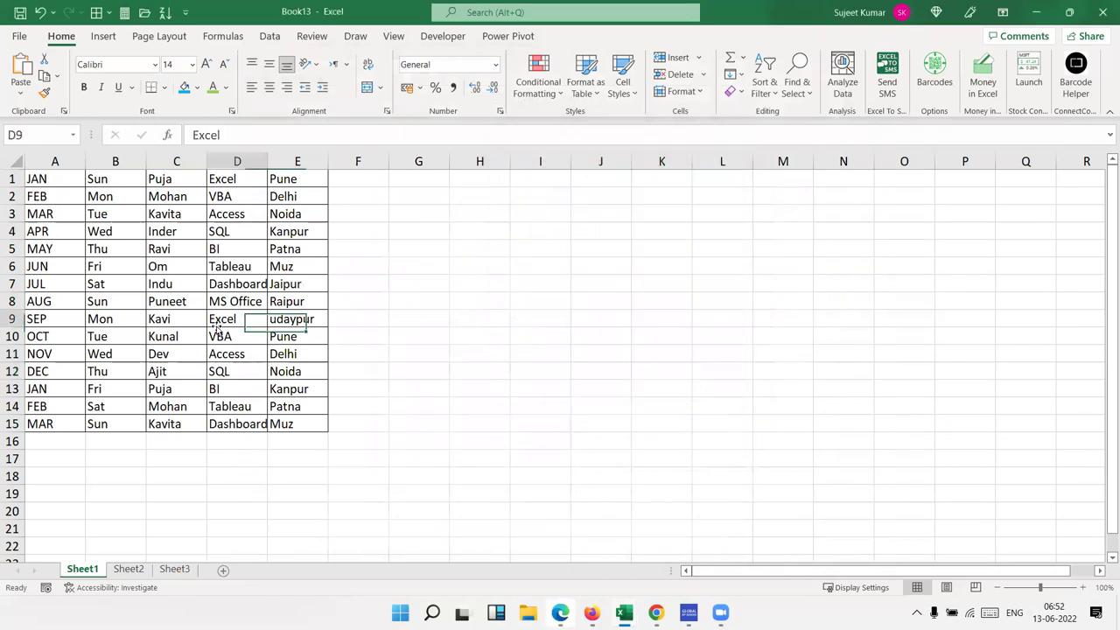
left_click(323, 425)
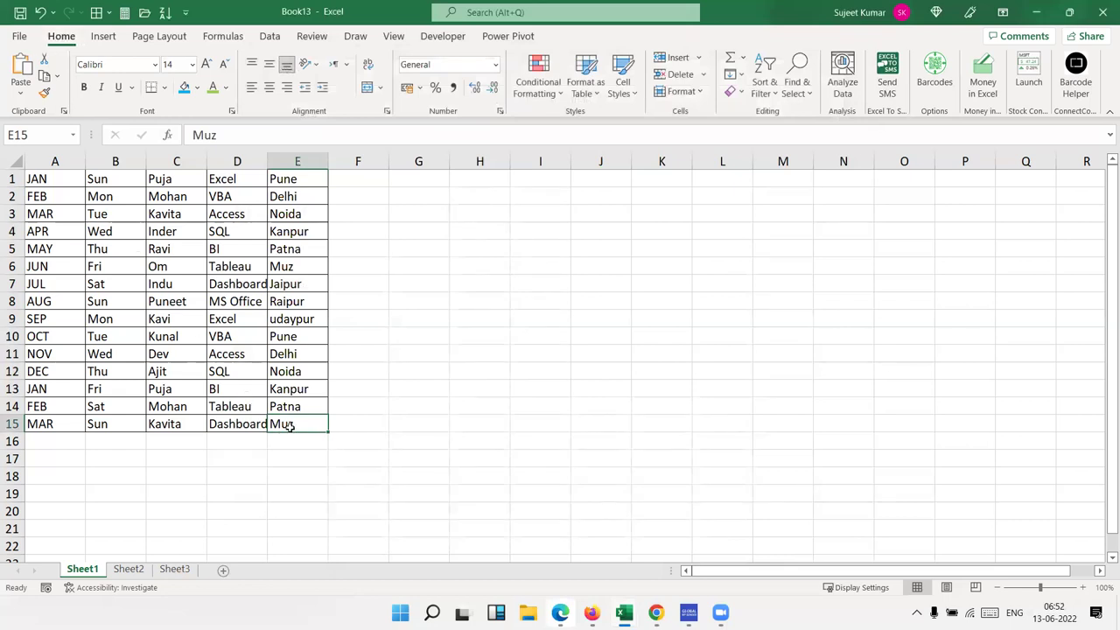
left_click_drag(288, 423, 31, 179)
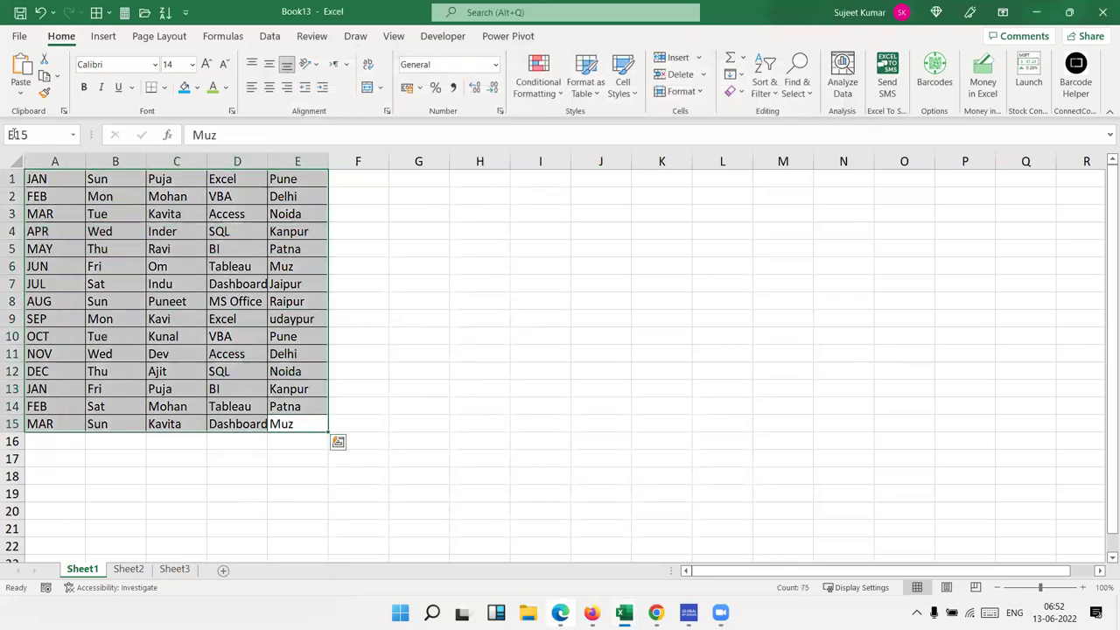
left_click(183, 87)
Enter =RANDBETWEEN(10,90) in F1 and fill it down to F15.
left_click(355, 177)
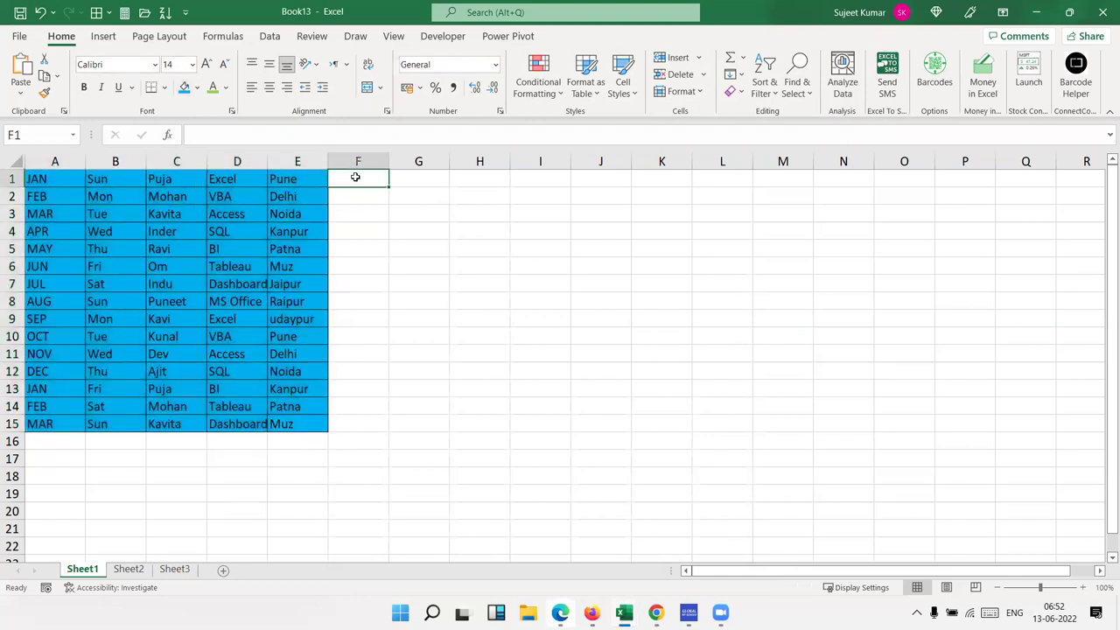
type("$")
type("A$1")
key("Escape")
type("=ra")
key("Down")
key("Down")
key("Down")
key("Tab")
type("10,90)")
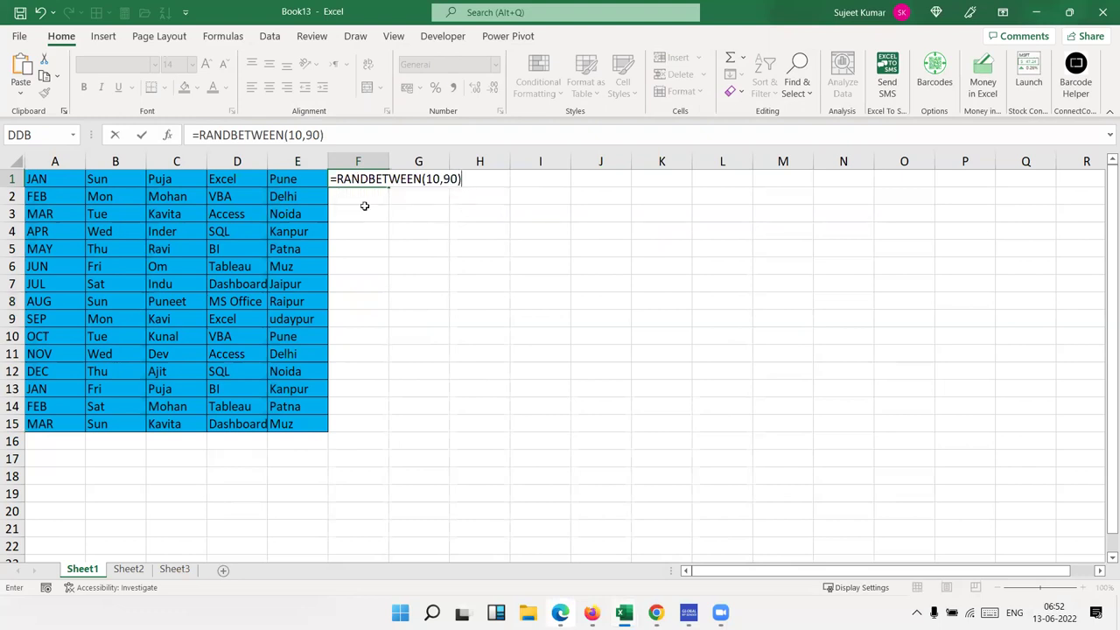
key("Return")
key("Up")
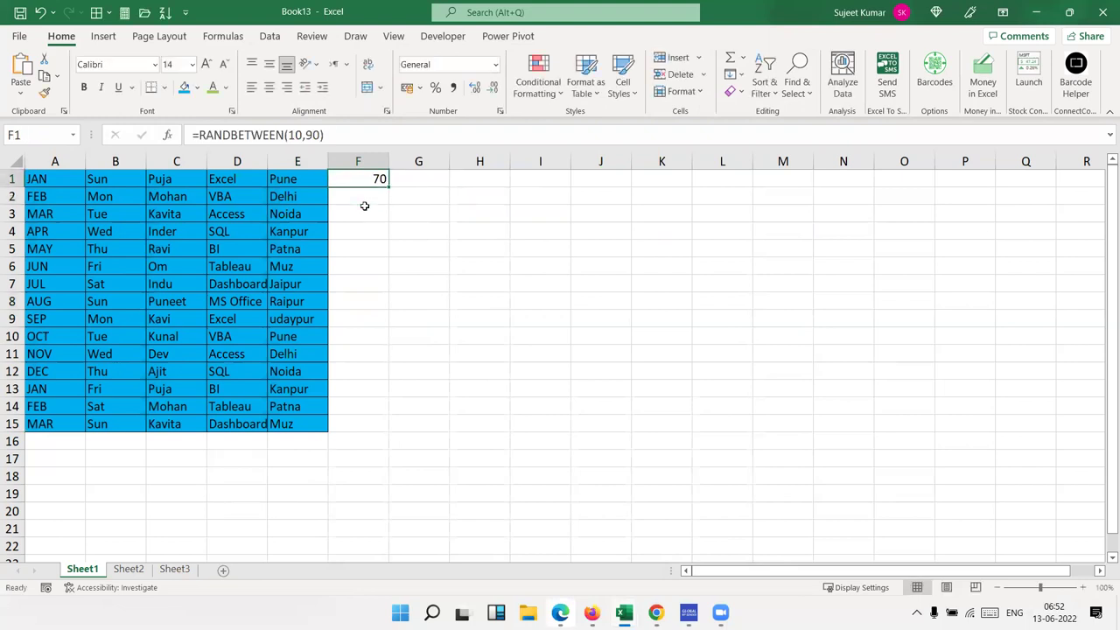
double_click(389, 187)
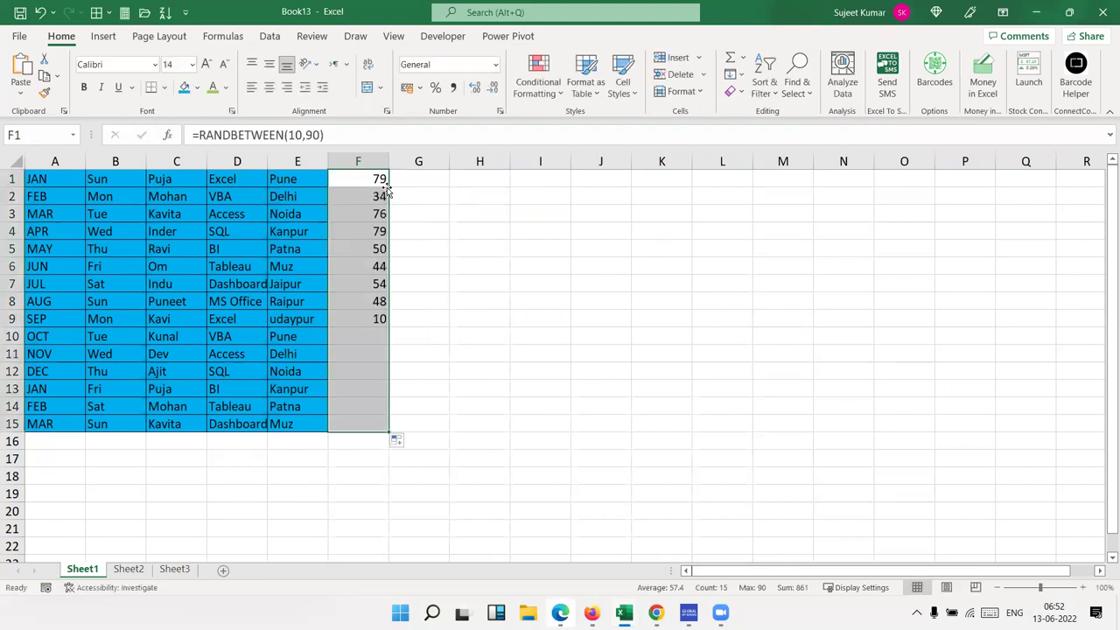
Fill F1:F15 blue and apply All Borders to the table.
left_click(182, 90)
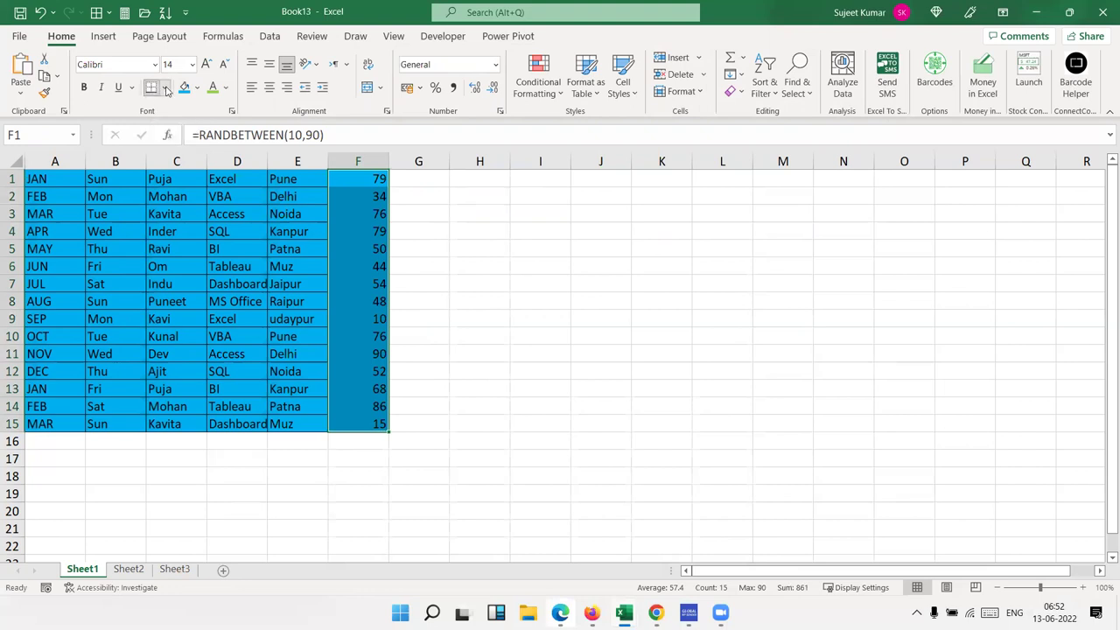
left_click(163, 88)
left_click(168, 234)
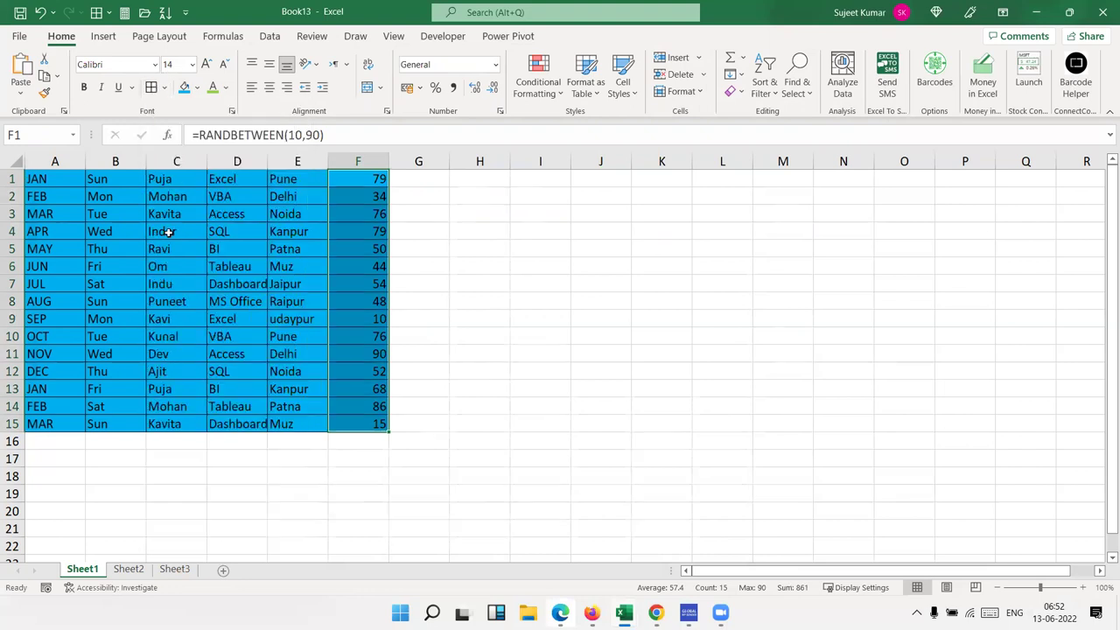
left_click(475, 348)
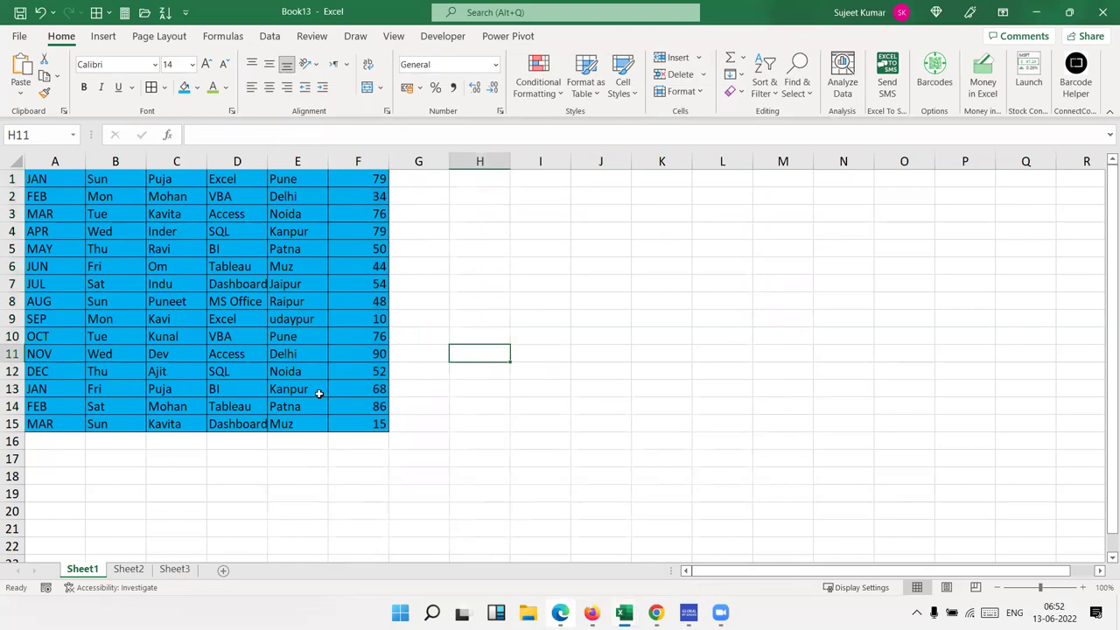
Copy A1:F15, trial-paste it at K1, then remove that paste.
mouse_move(364, 425)
left_mouse_down()
mouse_move(7, 213)
mouse_move(26, 178)
left_mouse_up()
key("ctrl+c")
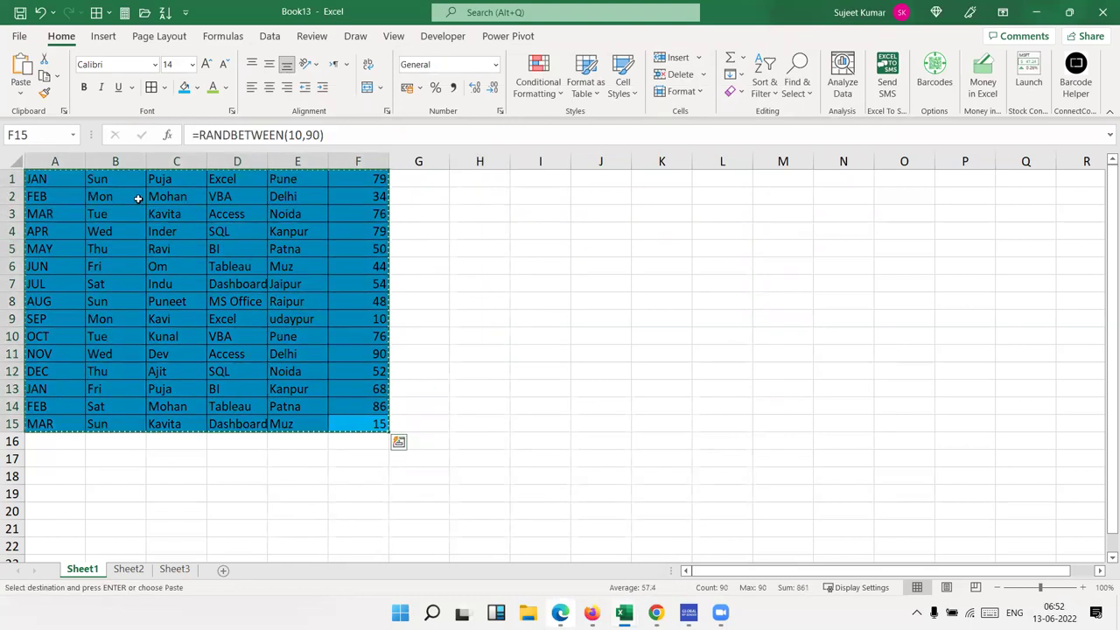
left_click(635, 177)
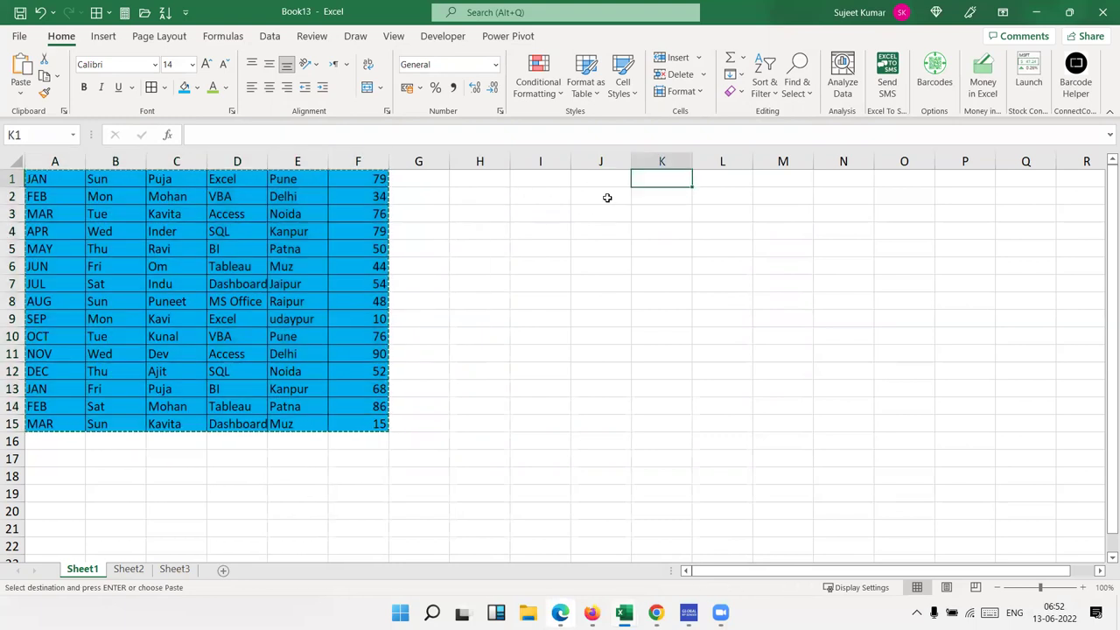
key("ctrl+v")
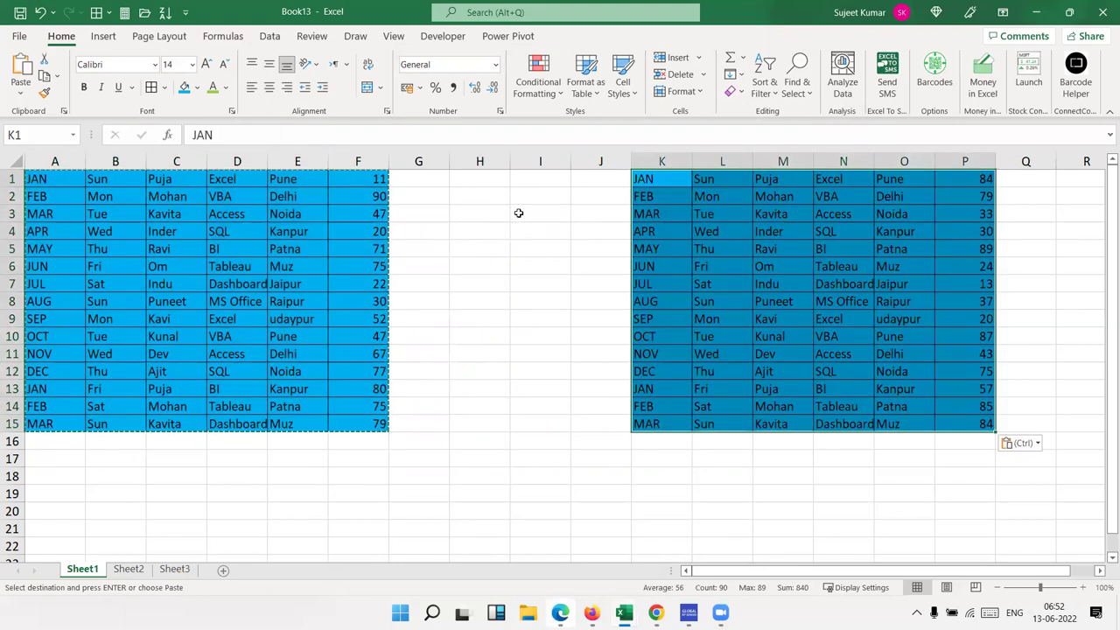
key("ctrl")
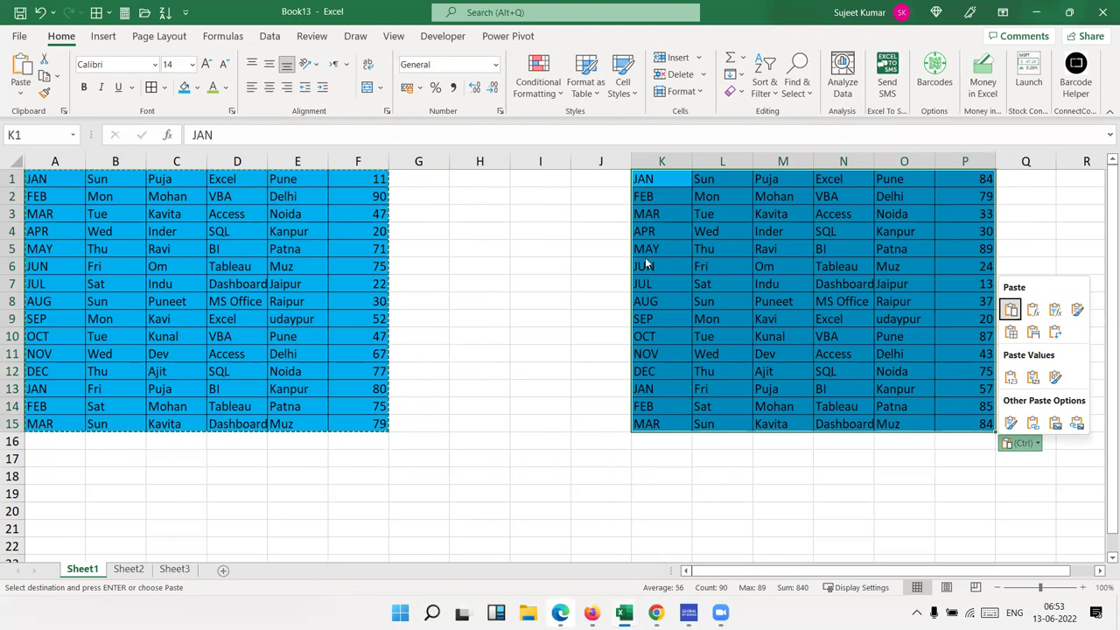
key("Escape")
key("Delete")
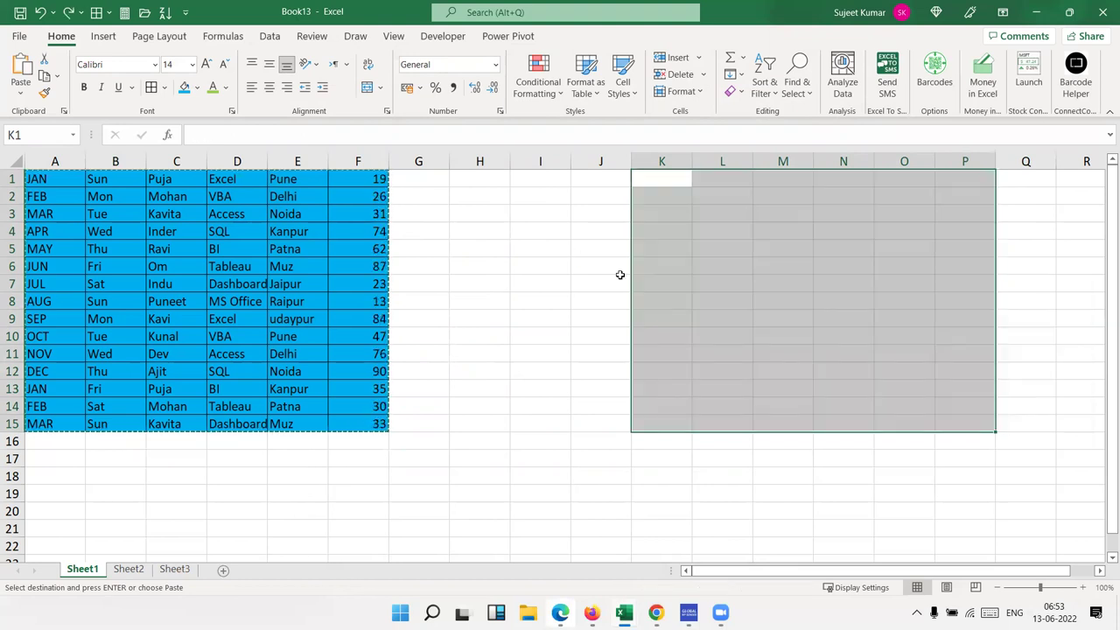
left_click(649, 180)
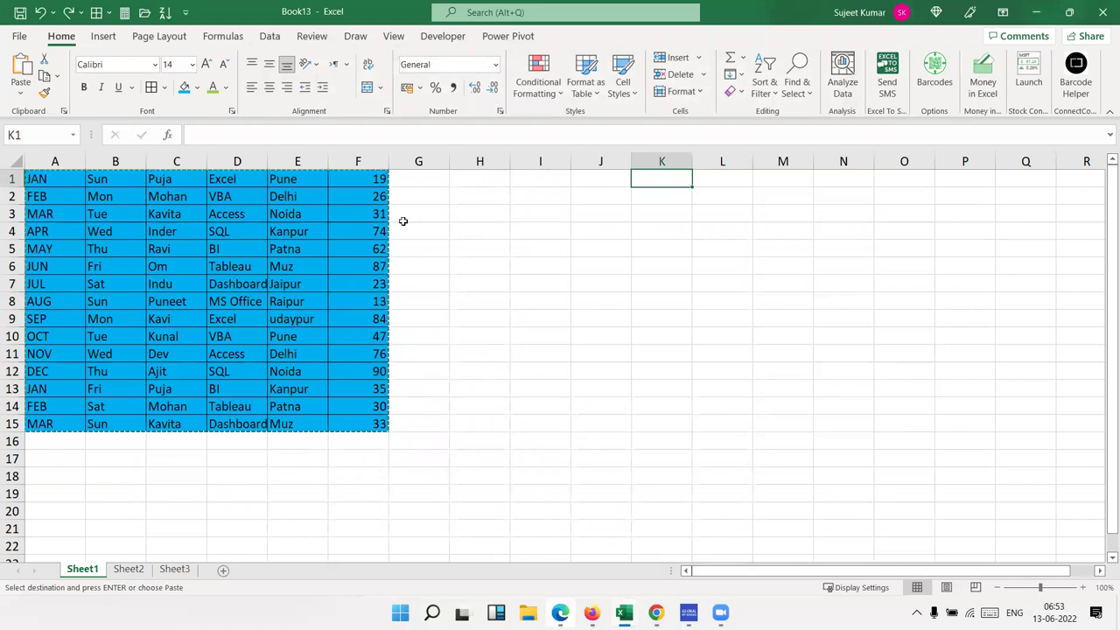
key("super")
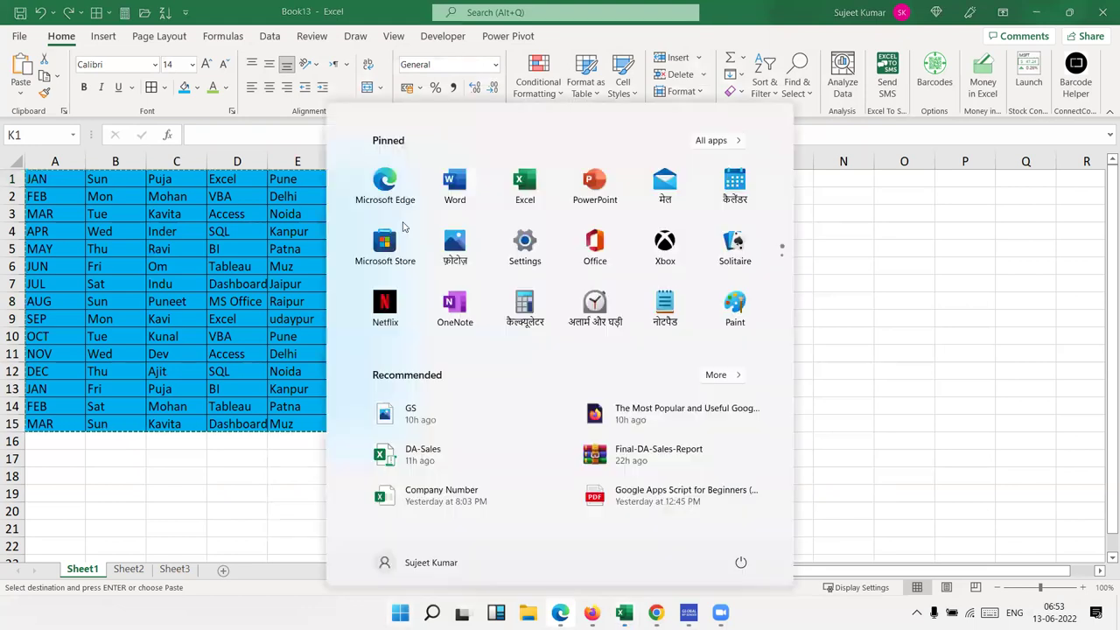
key("Escape")
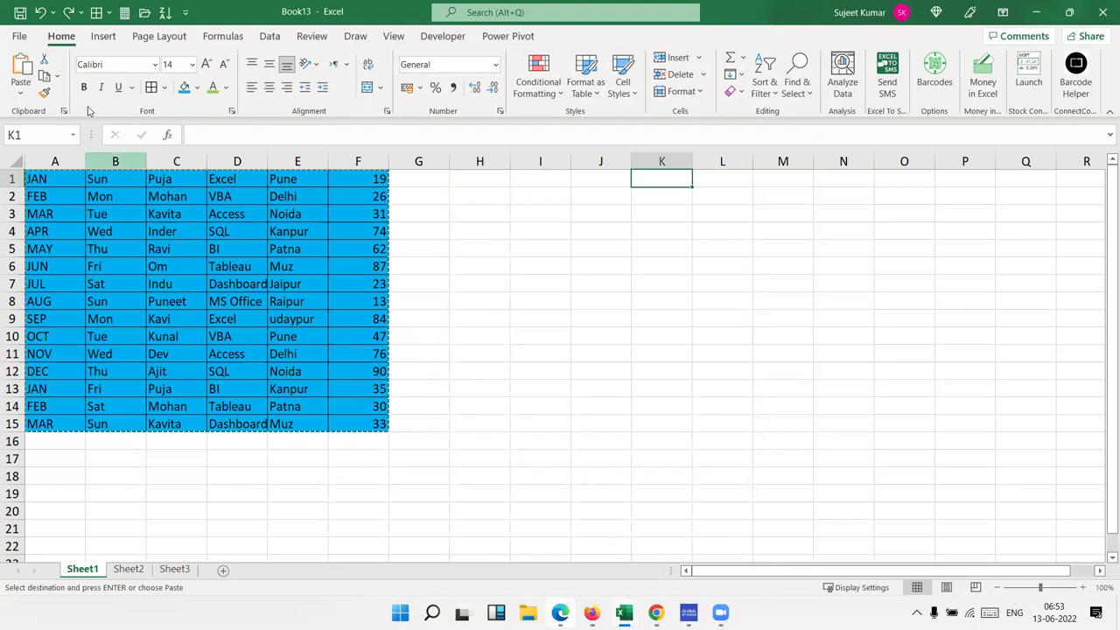
Paste the copied table into K1 as Formulas only via Paste Special.
left_click(22, 94)
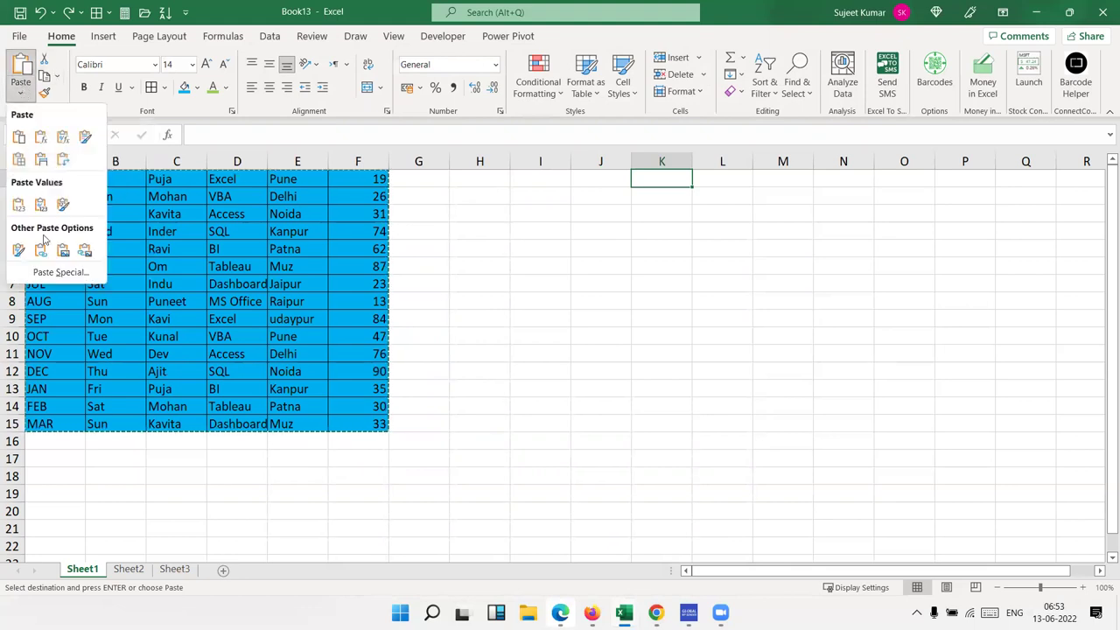
left_click(53, 272)
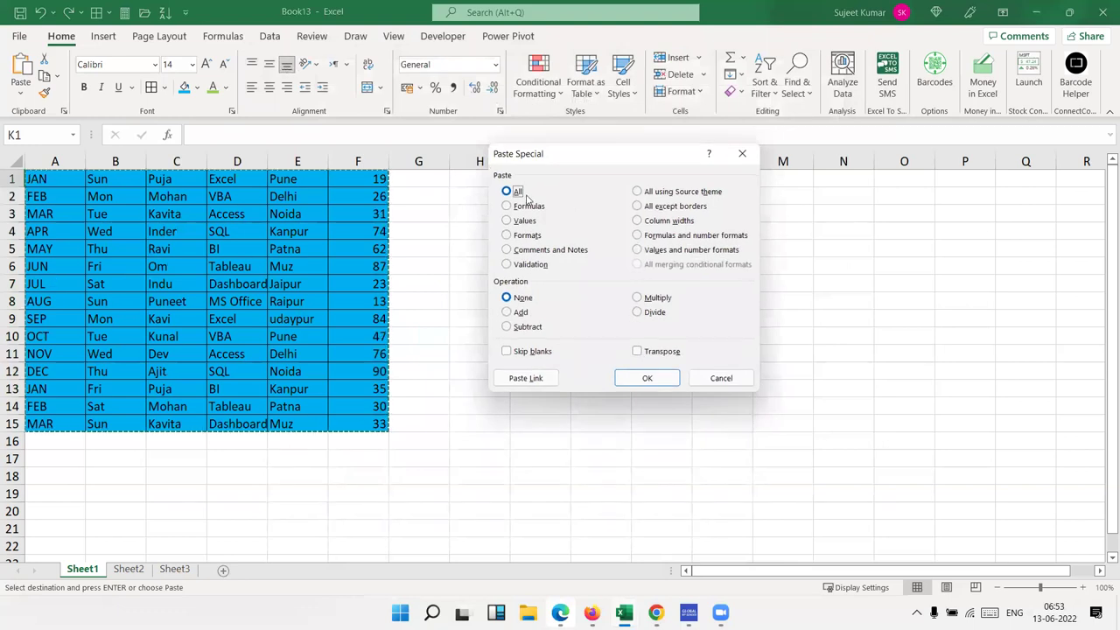
left_click_drag(540, 158, 494, 220)
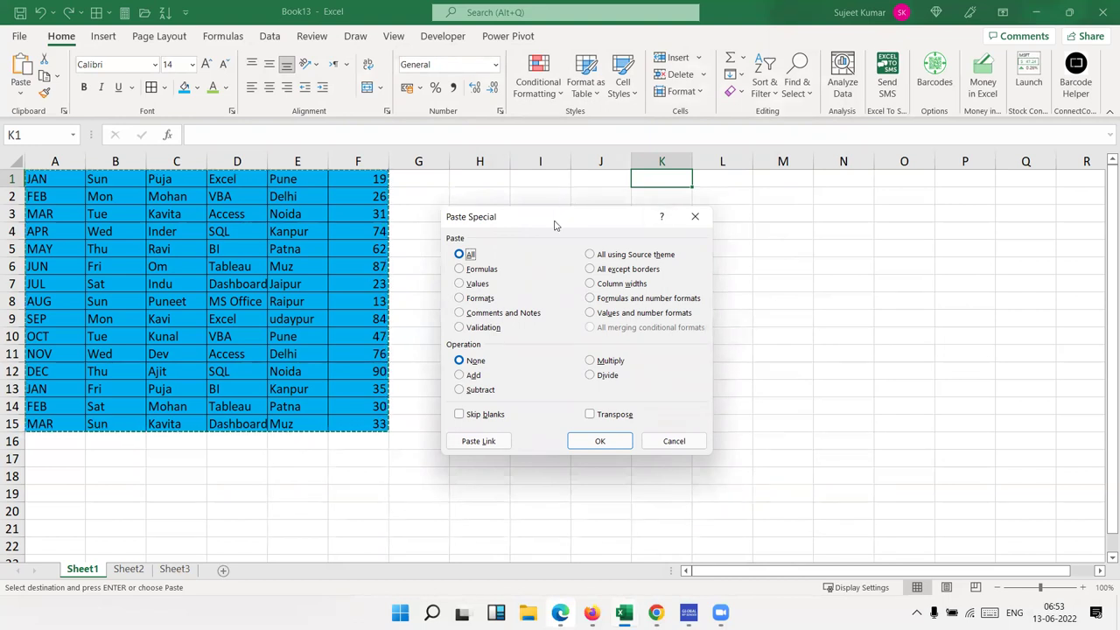
left_click(486, 271)
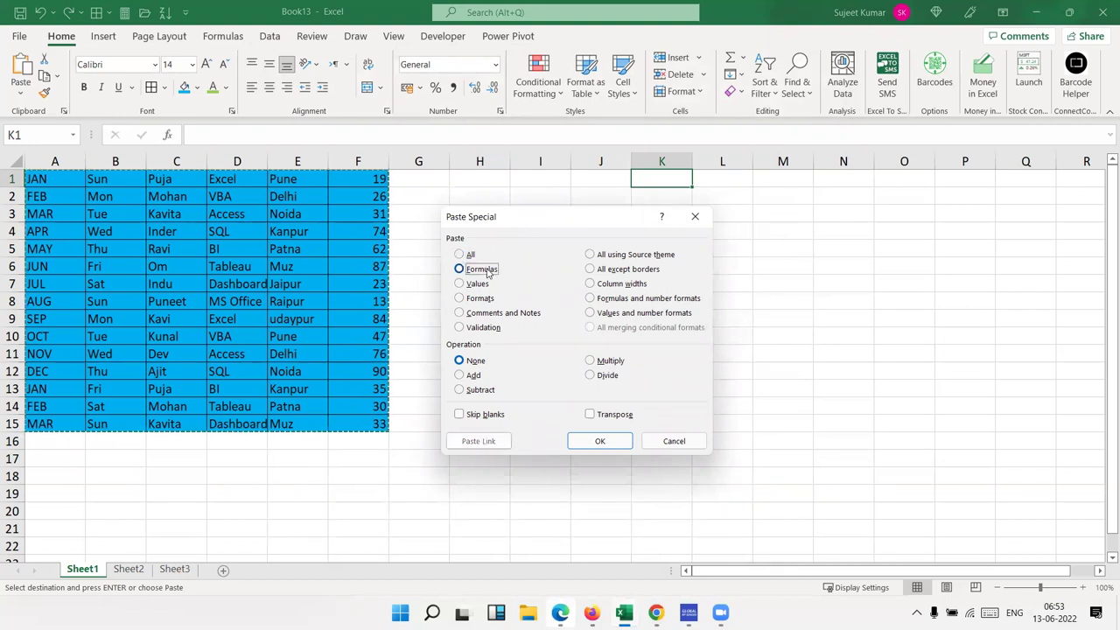
left_click(600, 441)
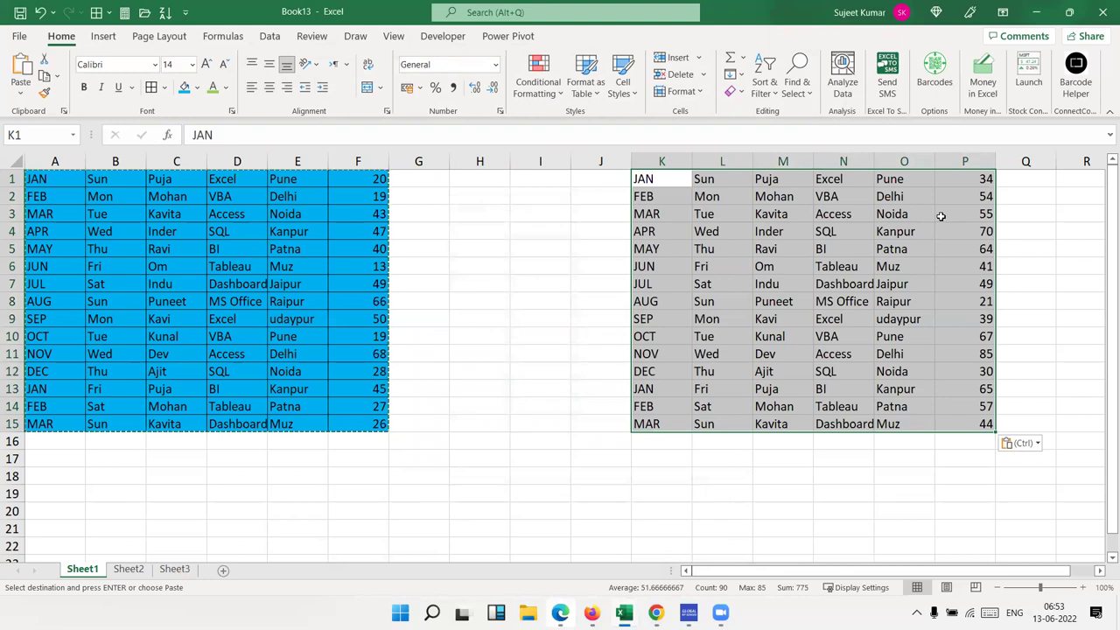
left_click(974, 191)
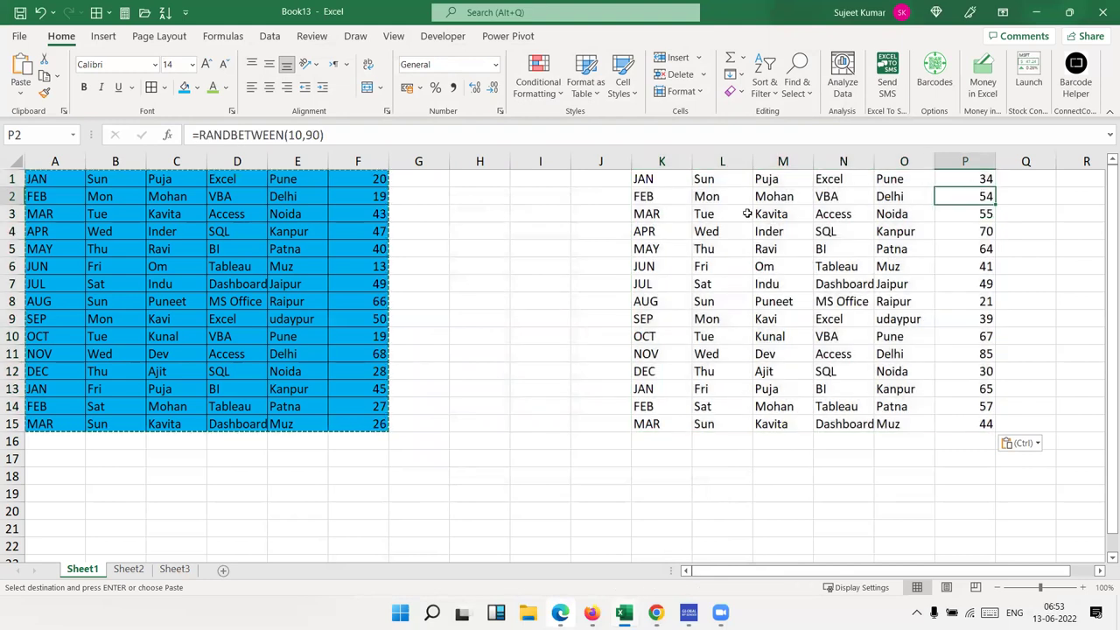
left_click(645, 180)
left_click(744, 184)
left_click(776, 177)
left_click(838, 174)
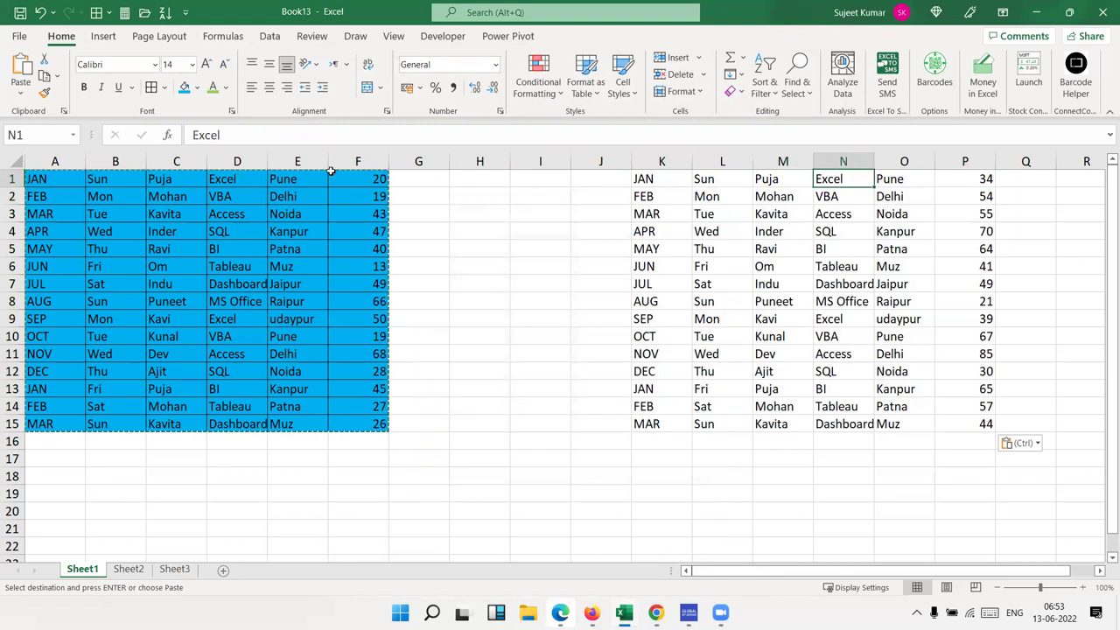
key("ctrl")
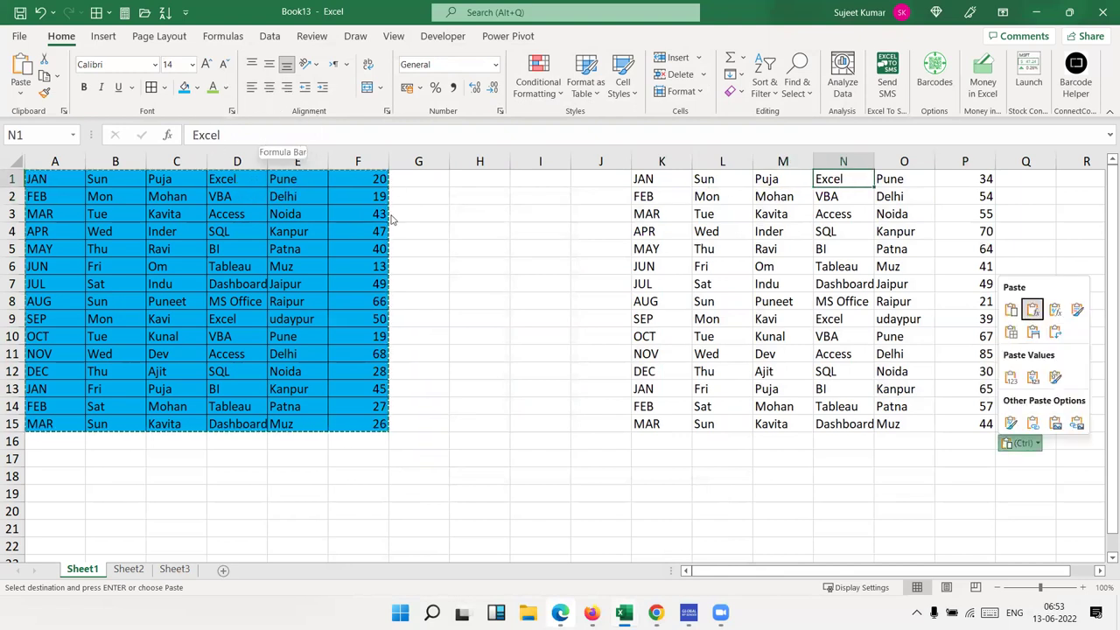
key("ctrl")
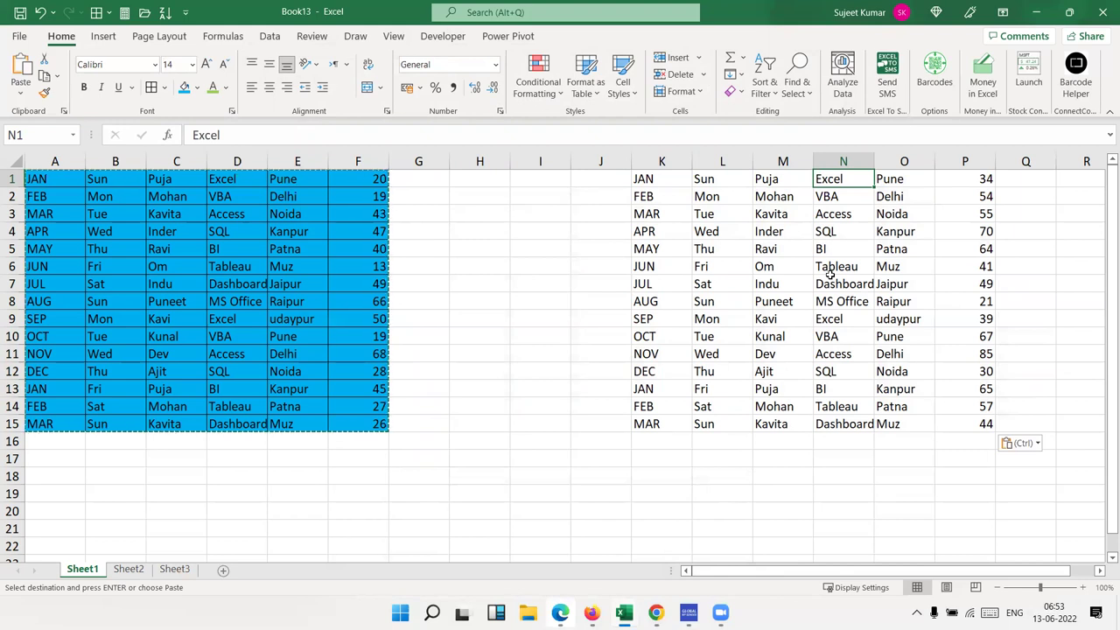
left_click(782, 250)
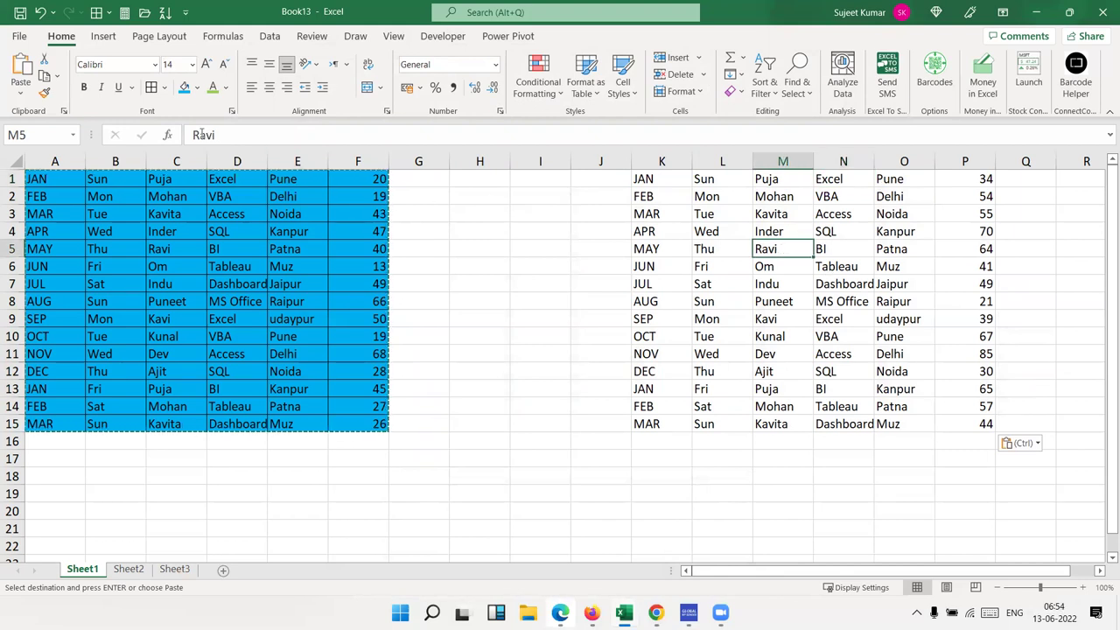
key("ctrl")
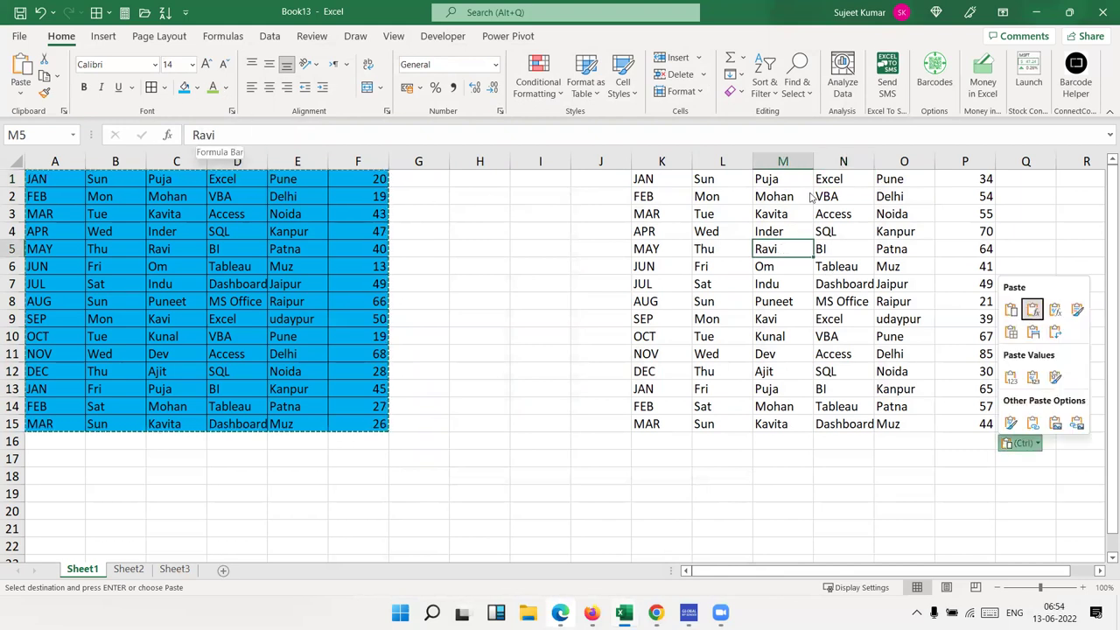
key("ctrl")
left_click(971, 179)
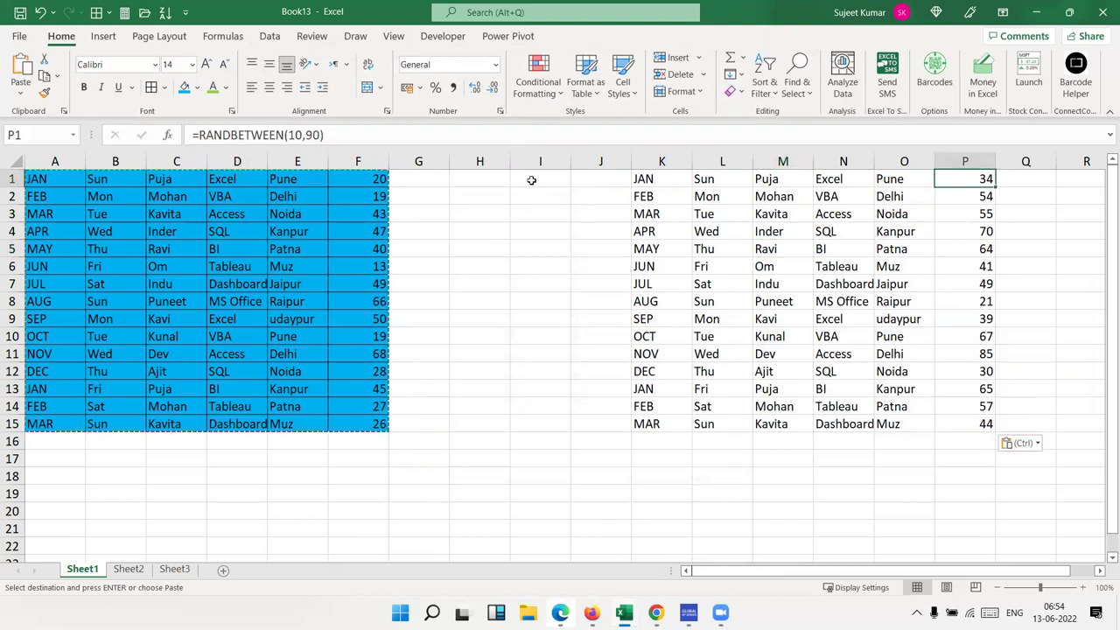
key("ctrl")
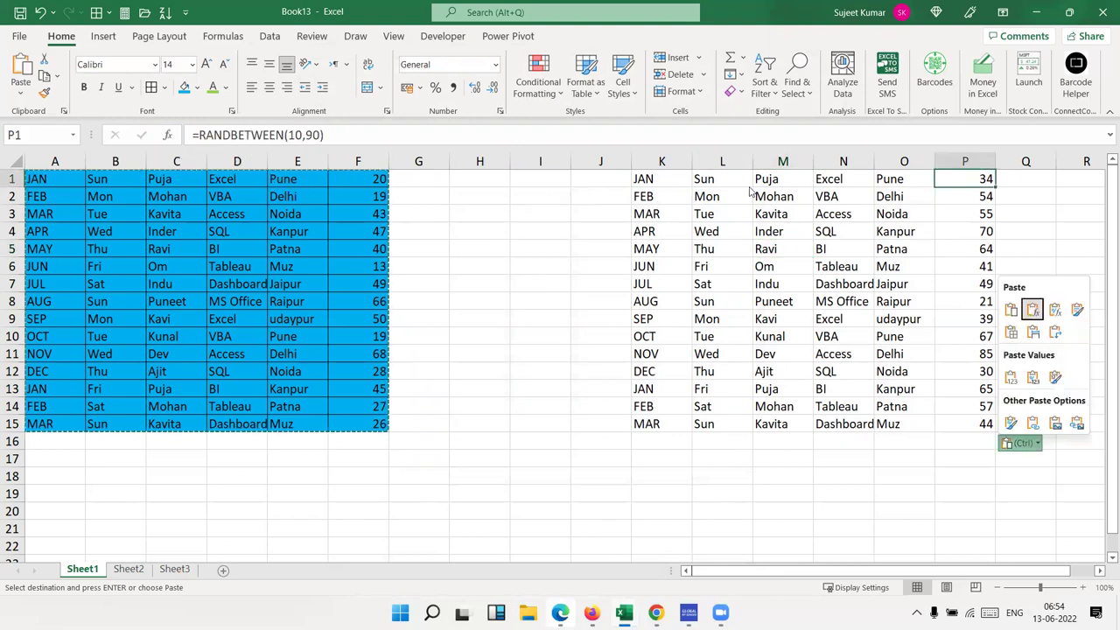
key("ctrl")
left_click(758, 179)
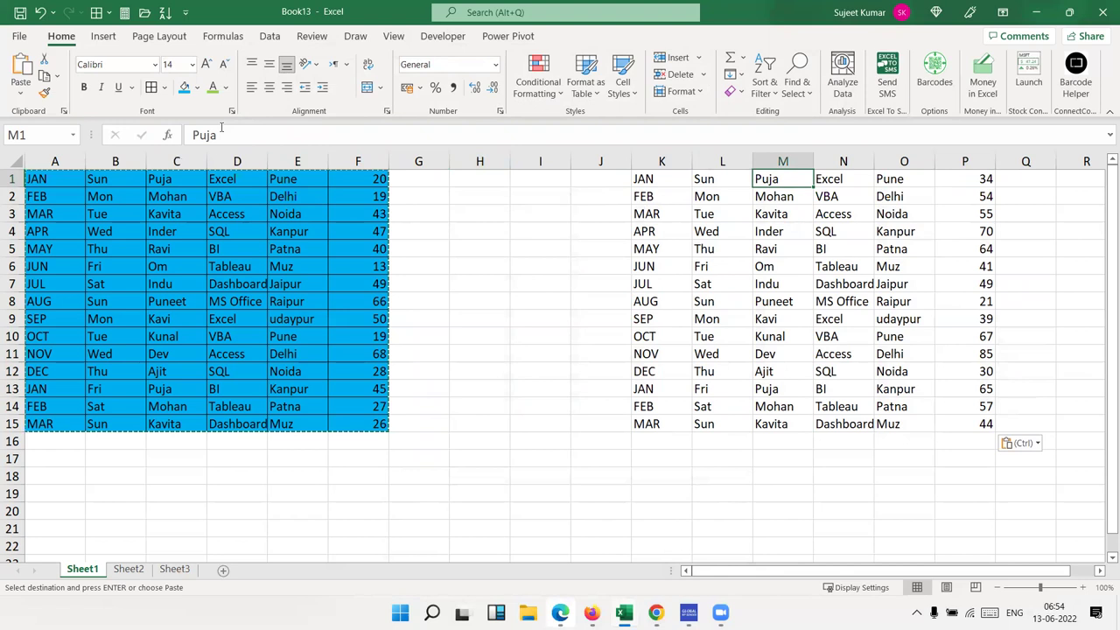
key("ctrl")
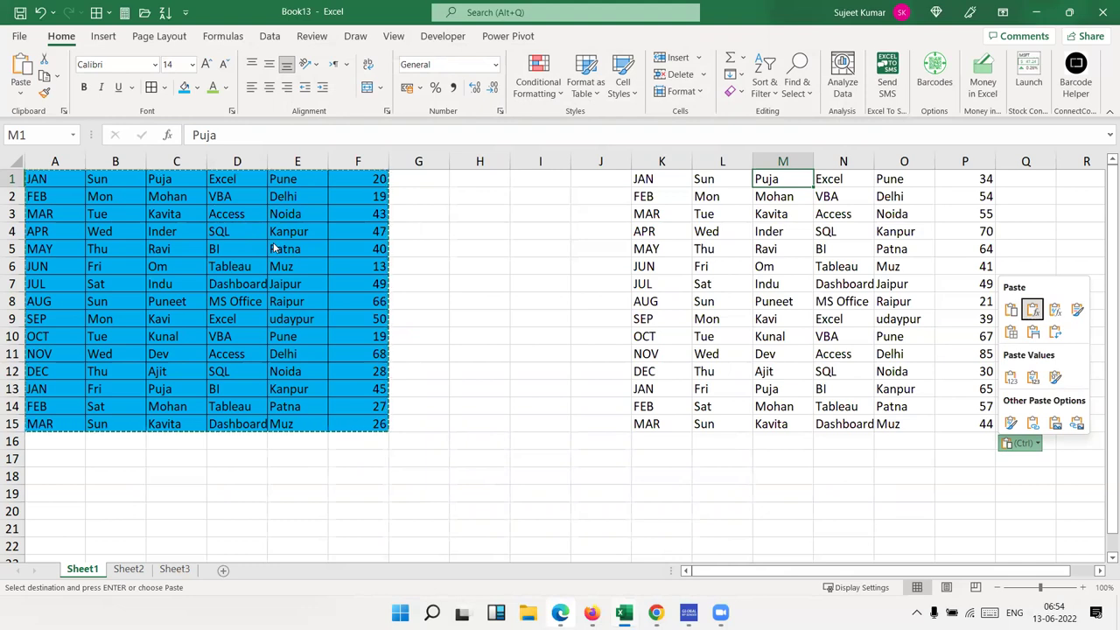
key("Escape")
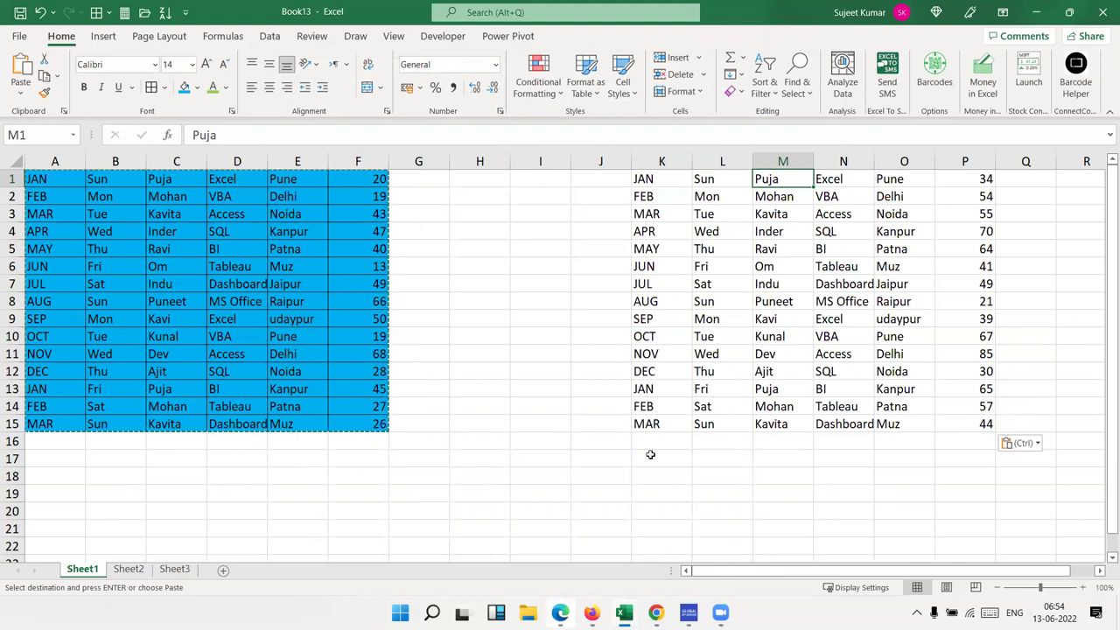
Paste the copied table at K18 as Values only via Paste Special.
scroll(628, 388, "down", 3)
scroll(613, 366, "up", 3)
scroll(534, 405, "down", 3)
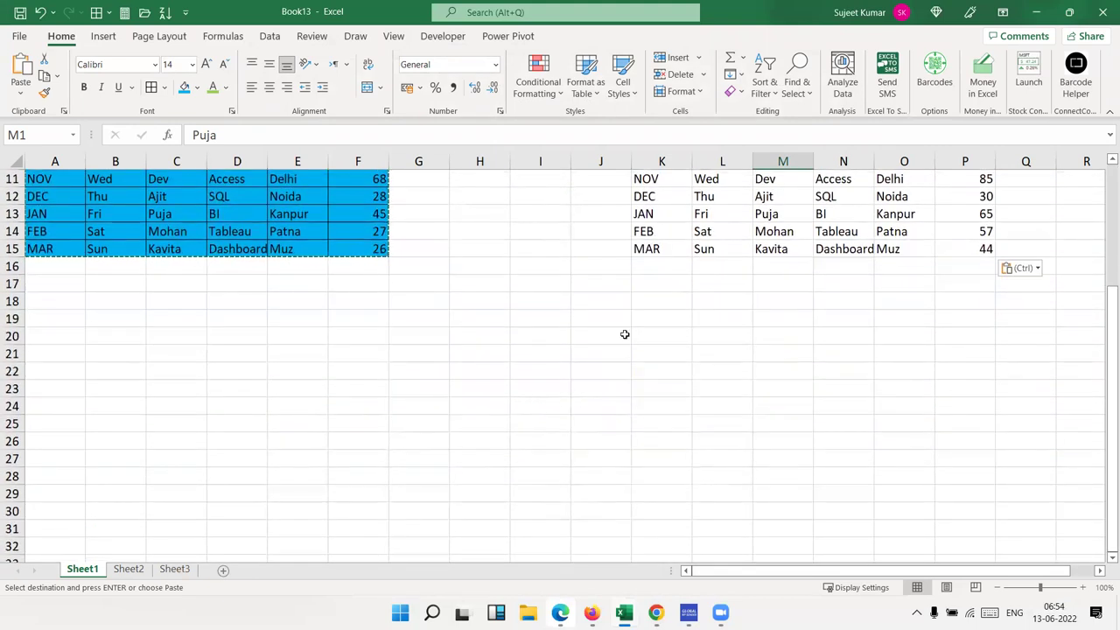
right_click(641, 301)
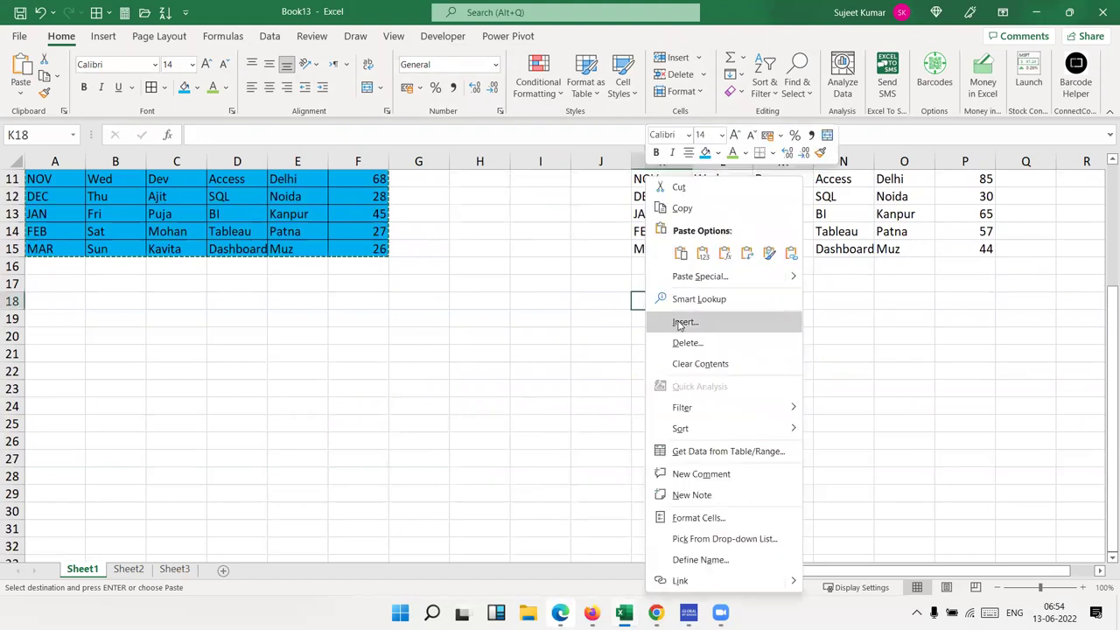
key("Escape")
key("ctrl+alt+v")
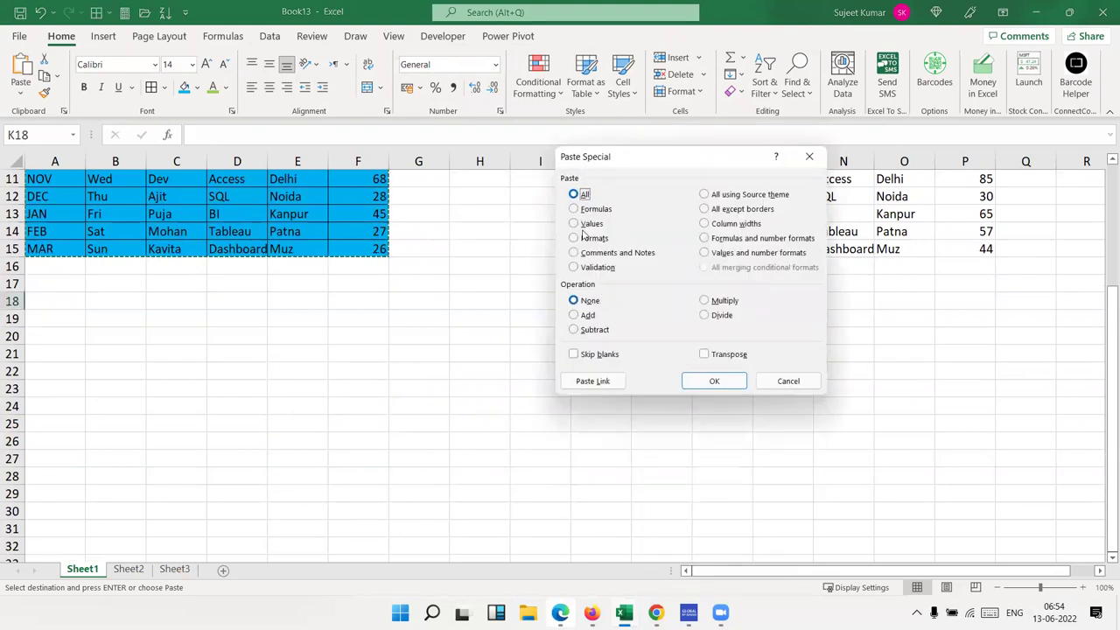
left_click(583, 224)
left_click_drag(603, 164, 279, 130)
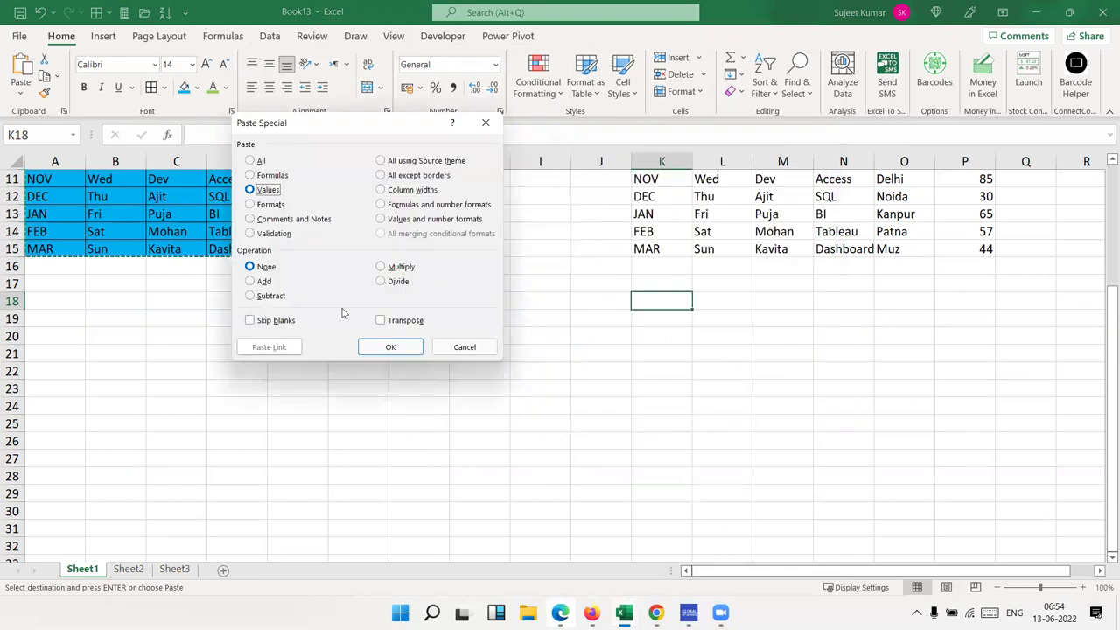
left_click(367, 351)
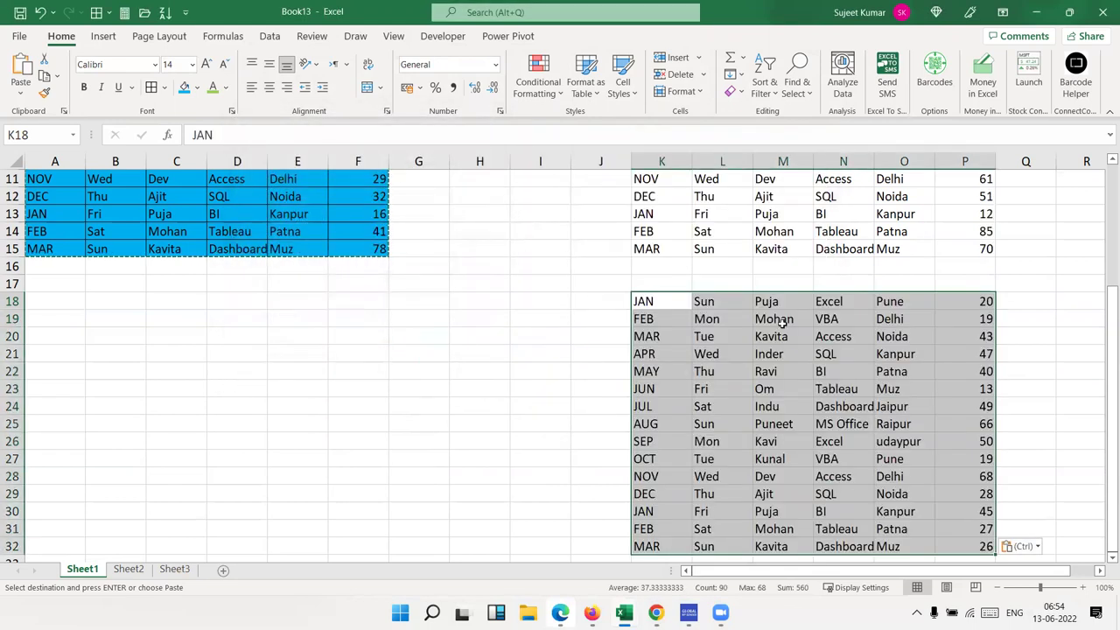
Check that M19 and P18 hold plain values and review the paste options.
left_click(780, 320)
left_click(963, 305)
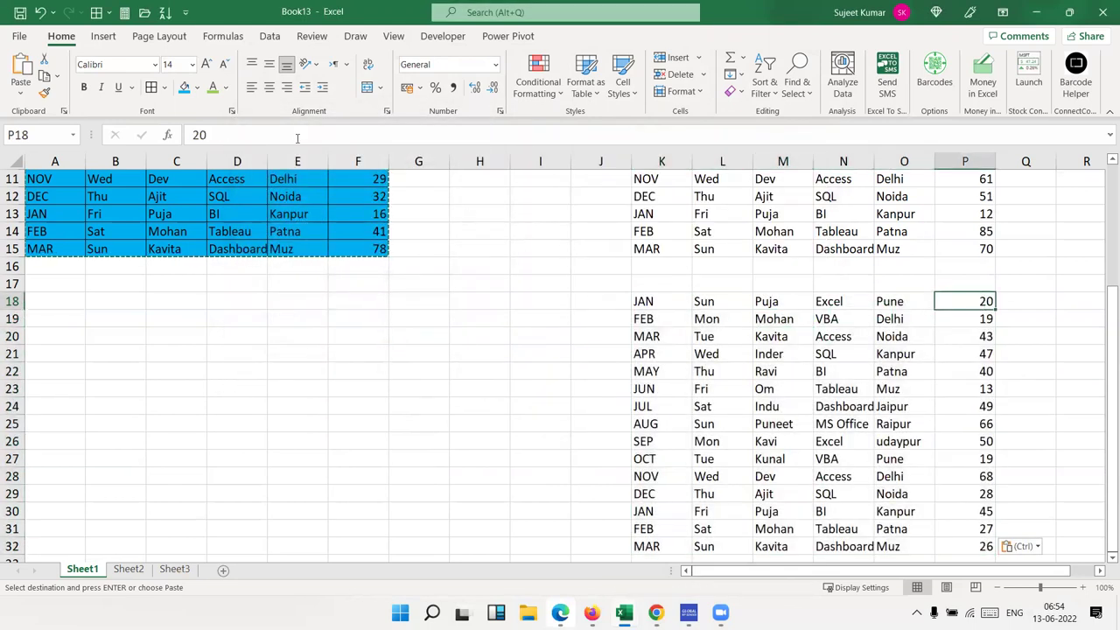
key("ctrl")
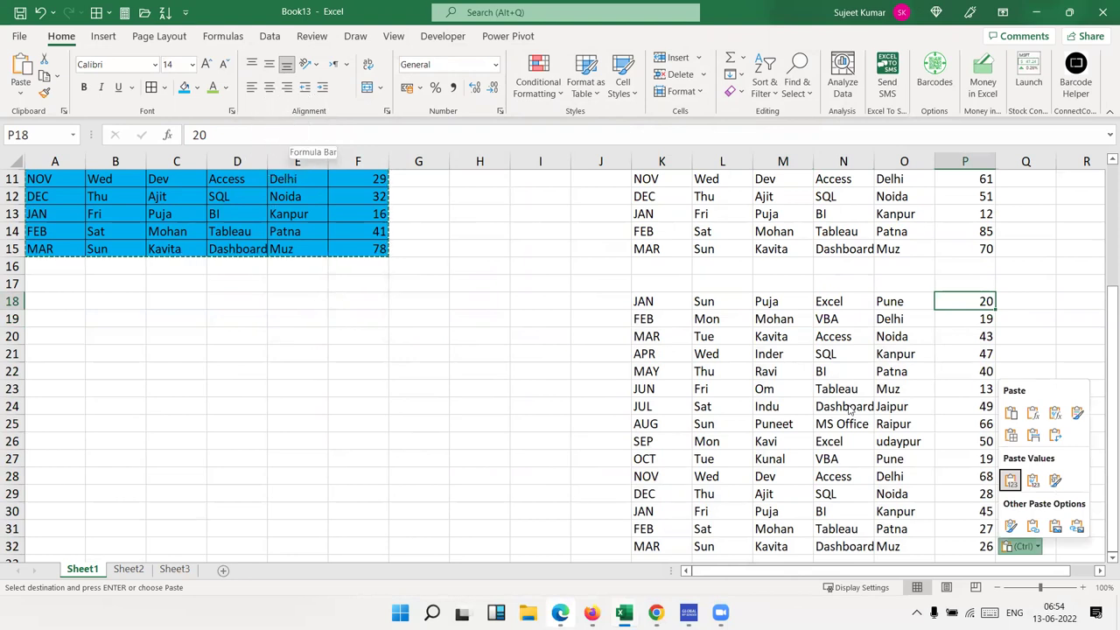
key("Escape")
left_click(997, 437)
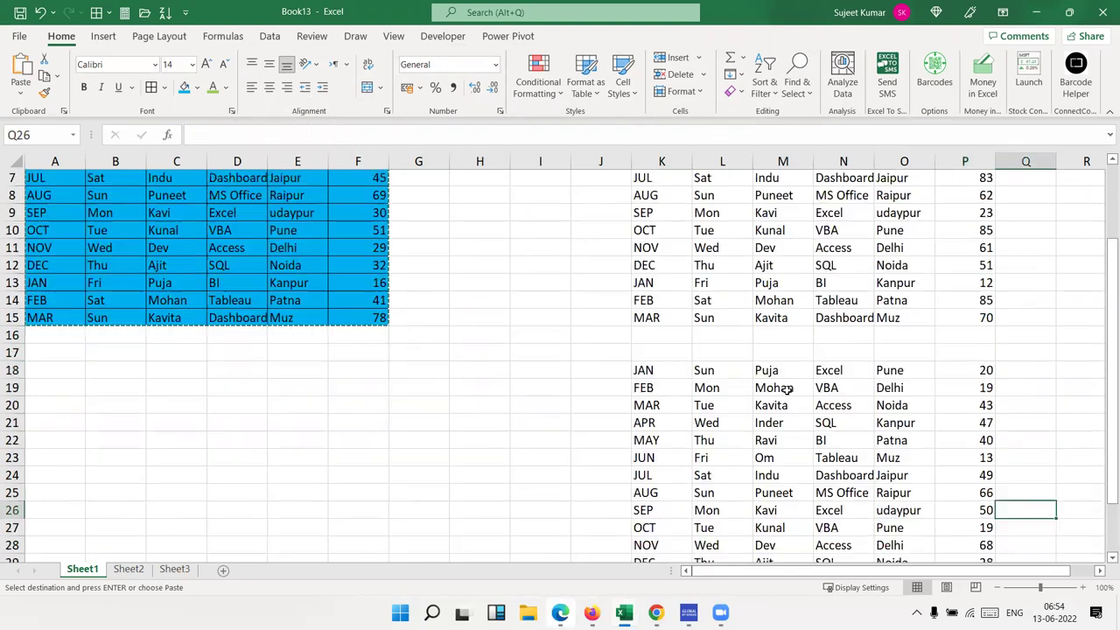
scroll(244, 218, "up", 4)
key("ctrl")
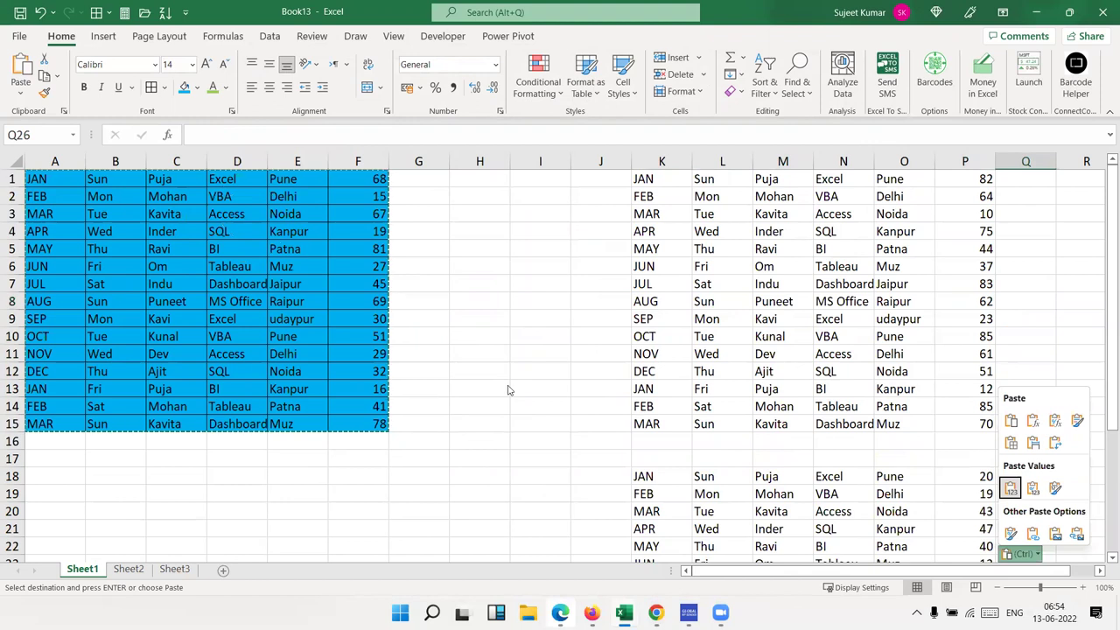
key("ctrl")
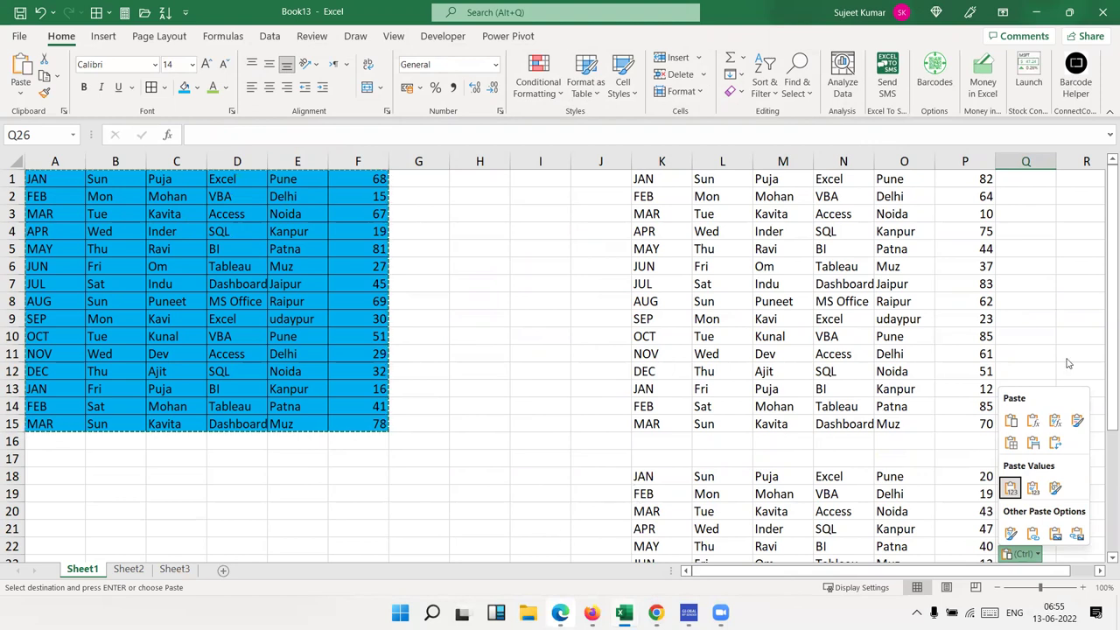
Select the random numbers in P1:P15.
key("Escape")
left_click_drag(971, 422, 970, 182)
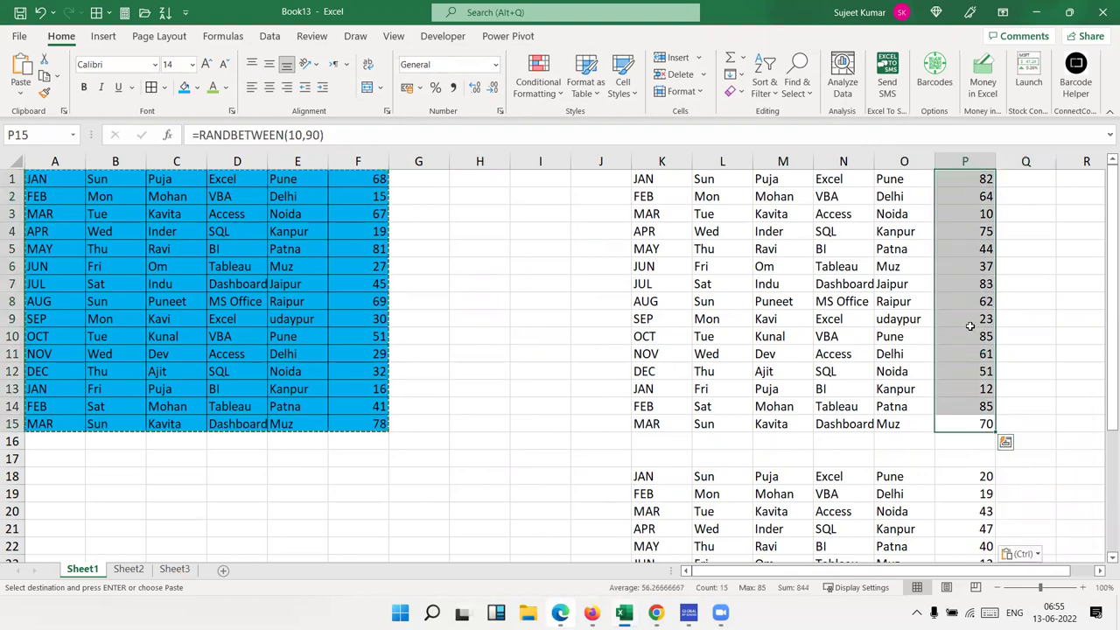
left_click(966, 353)
left_click(969, 392)
left_click(972, 406)
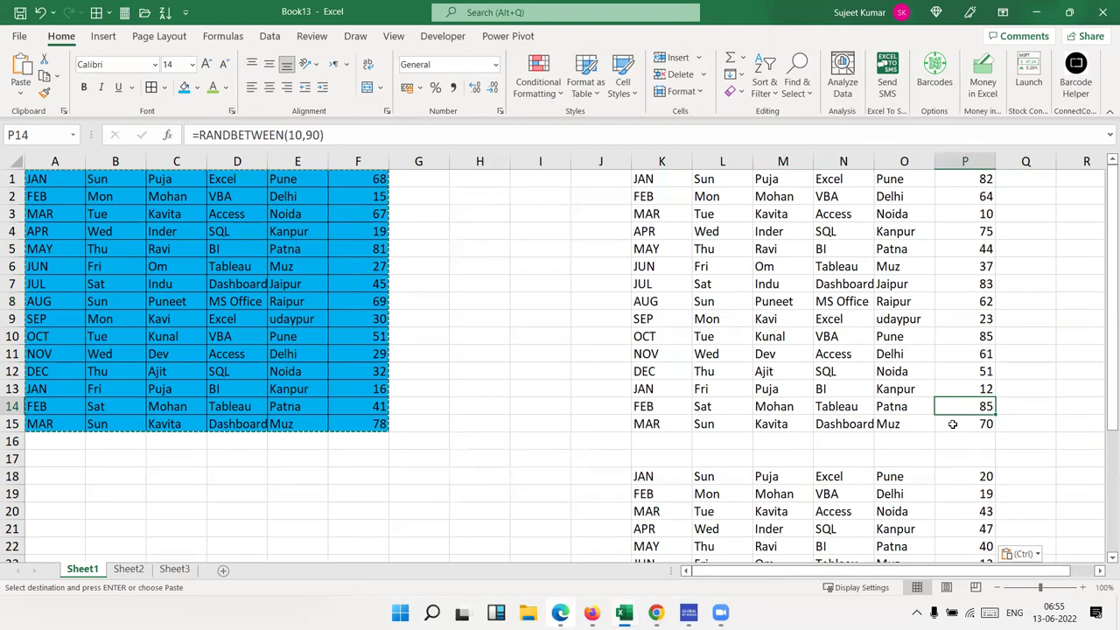
left_click(953, 425)
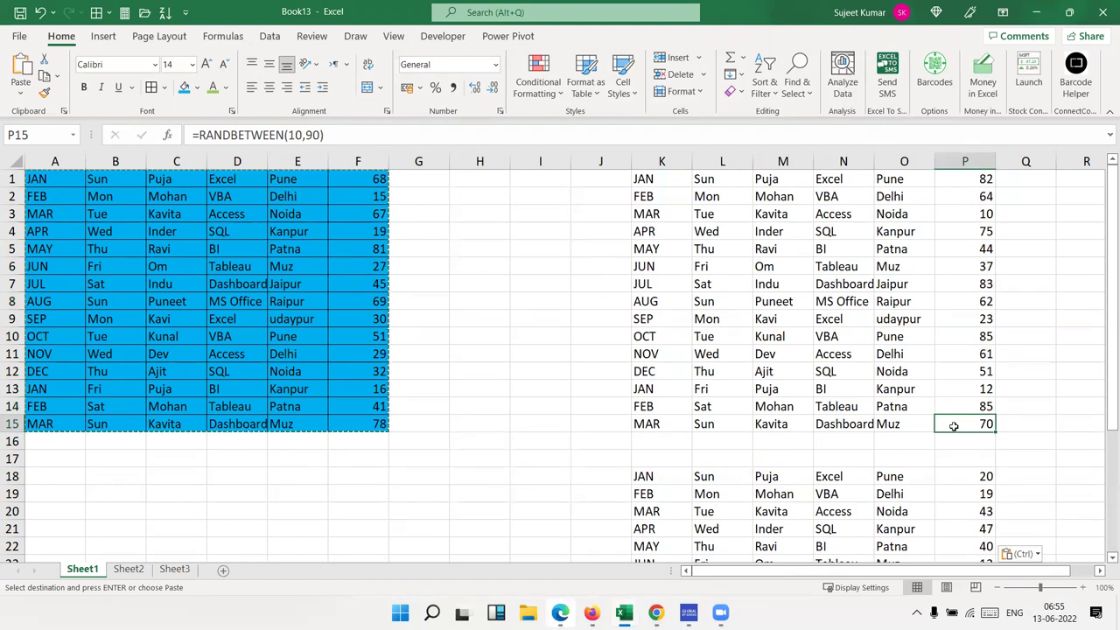
key("ctrl+shift+Up")
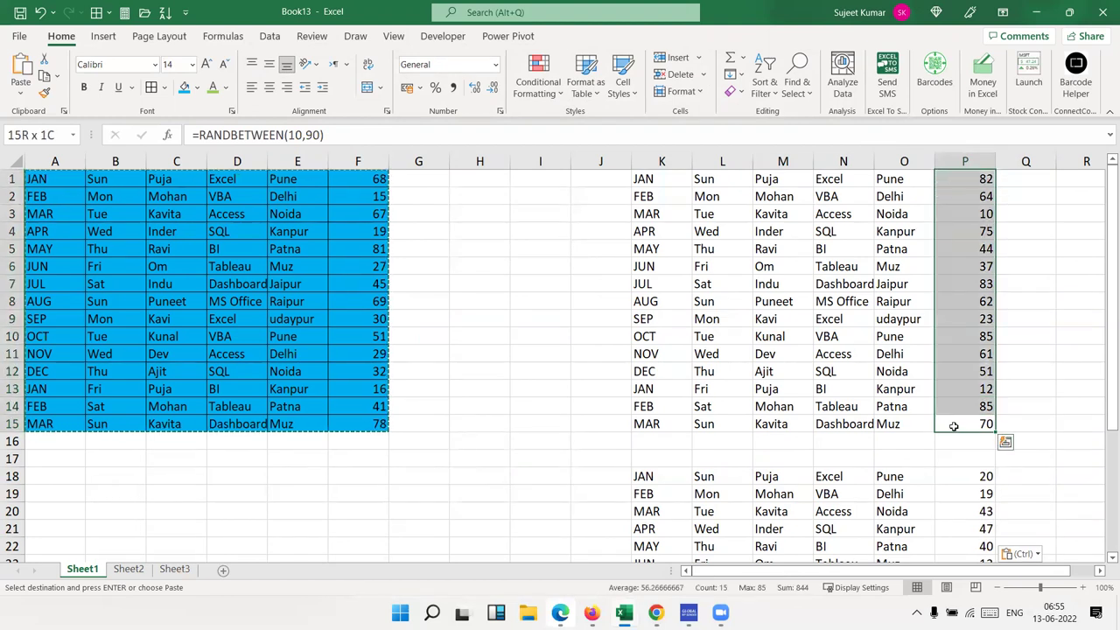
key("Up")
key("ctrl+Up")
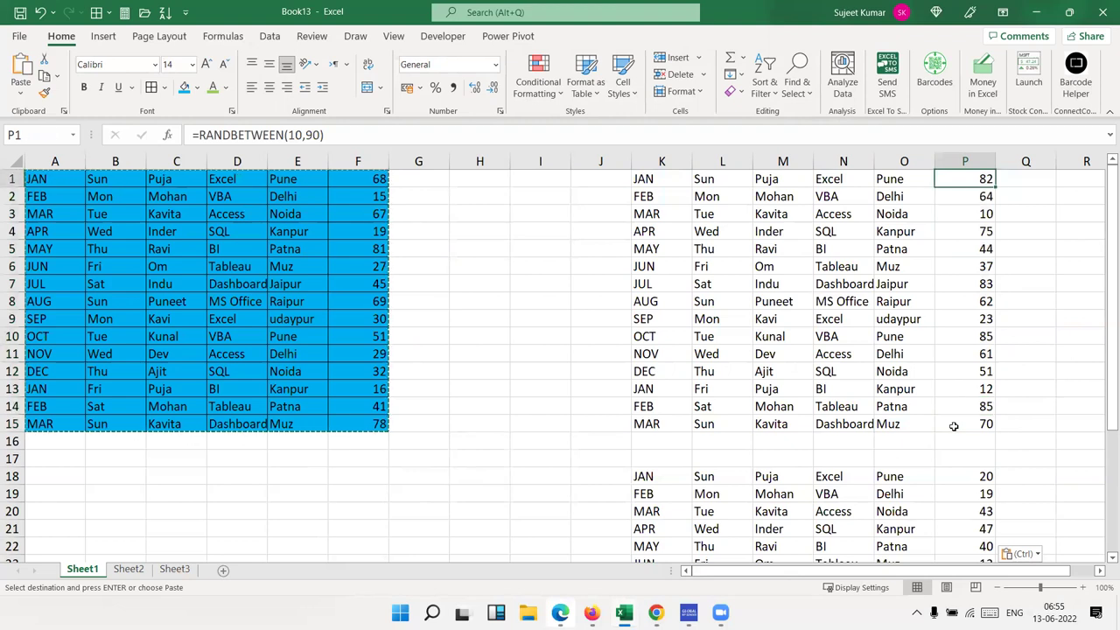
key("ctrl+shift+Down")
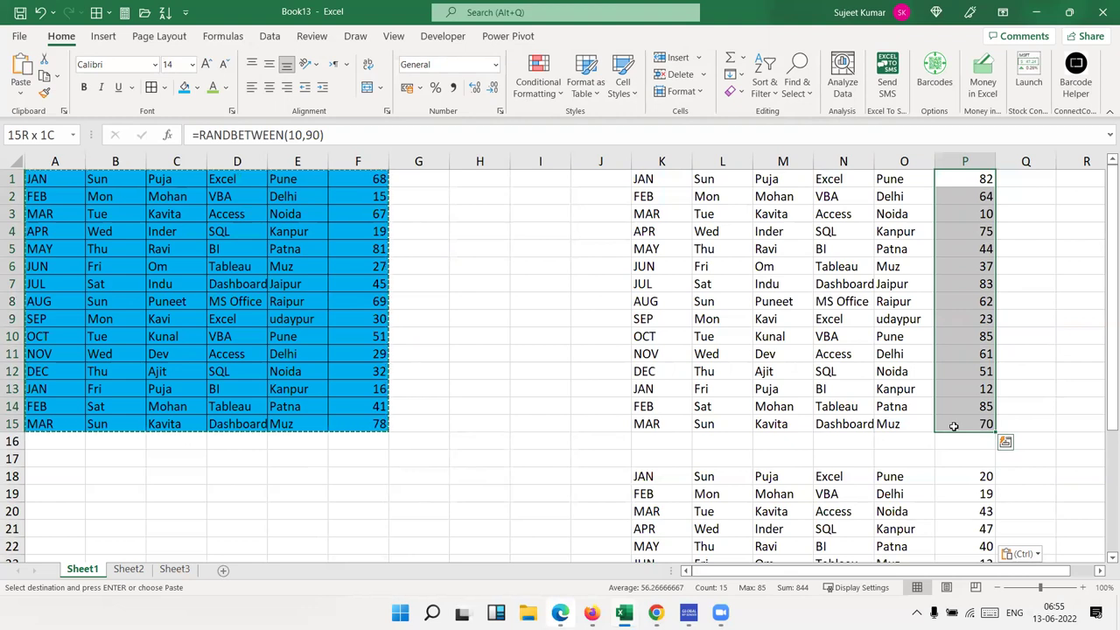
Replace the P1:P15 RANDBETWEEN formulas with their values using Paste Special Values.
key("ctrl+c")
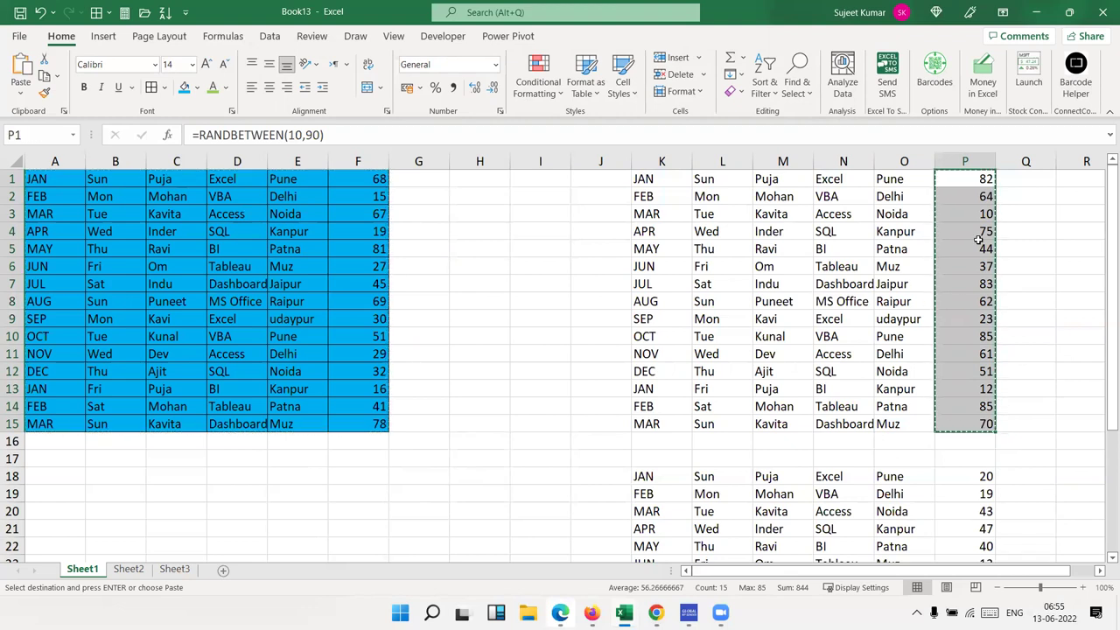
right_click(950, 247)
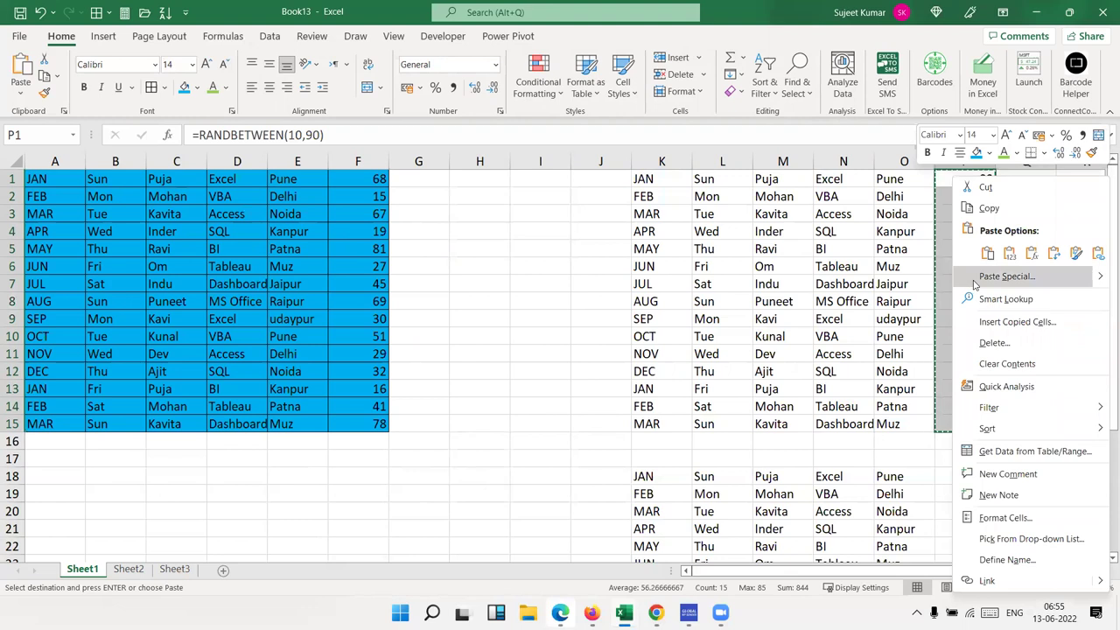
left_click(973, 282)
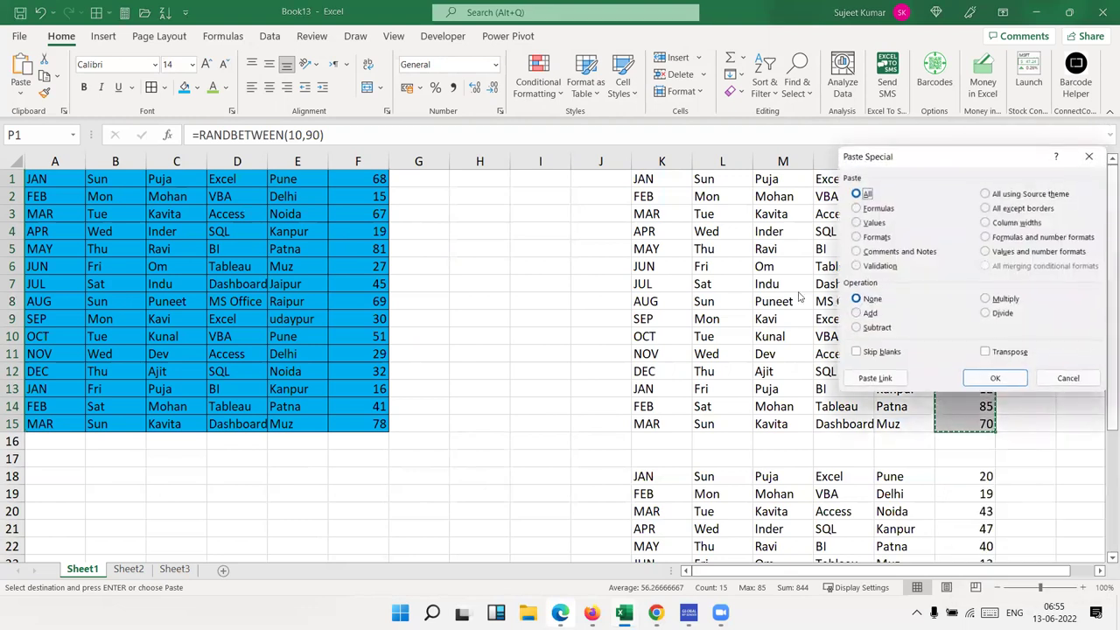
left_click(876, 225)
left_click(995, 380)
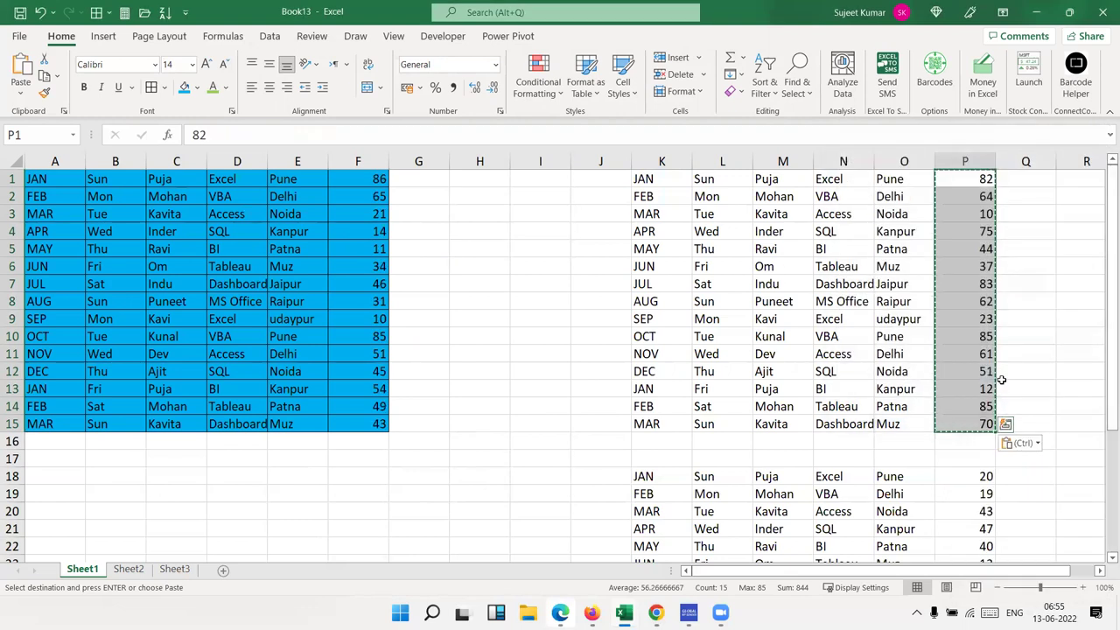
left_click(972, 262)
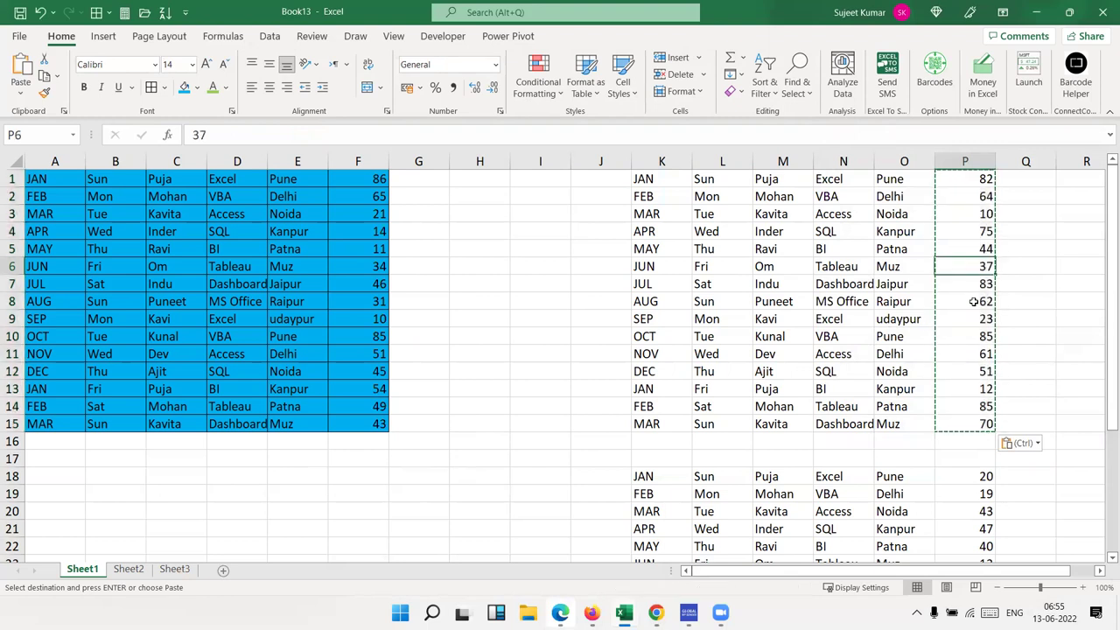
key("Escape")
left_click(973, 319)
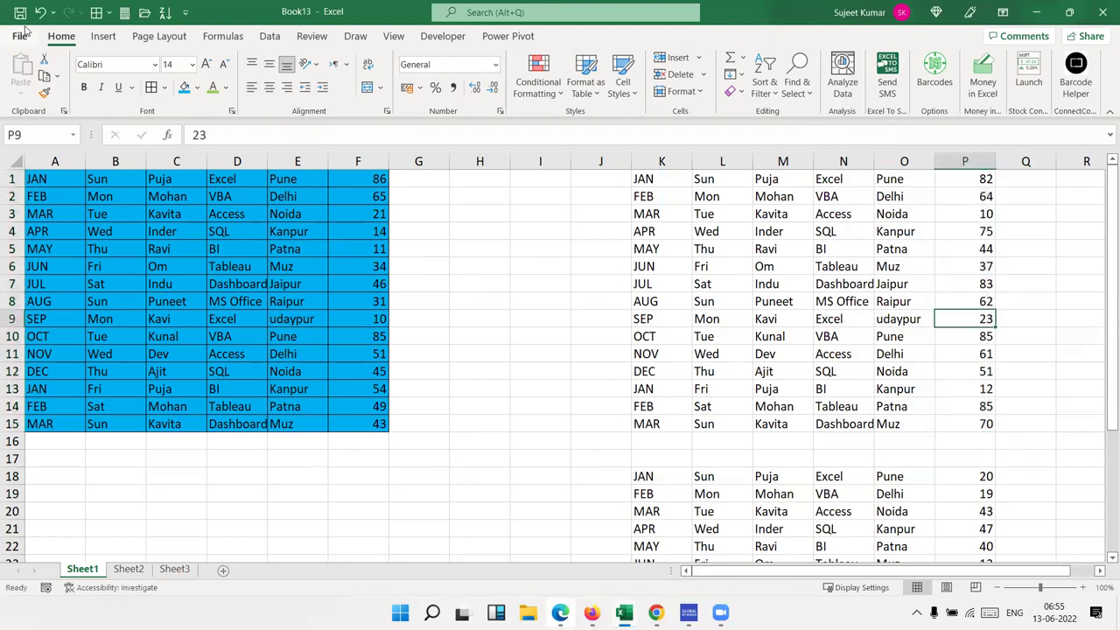
left_click(27, 37)
Open the DA-Sales workbook from the recent files and scroll through its Dashboard.
left_click(40, 133)
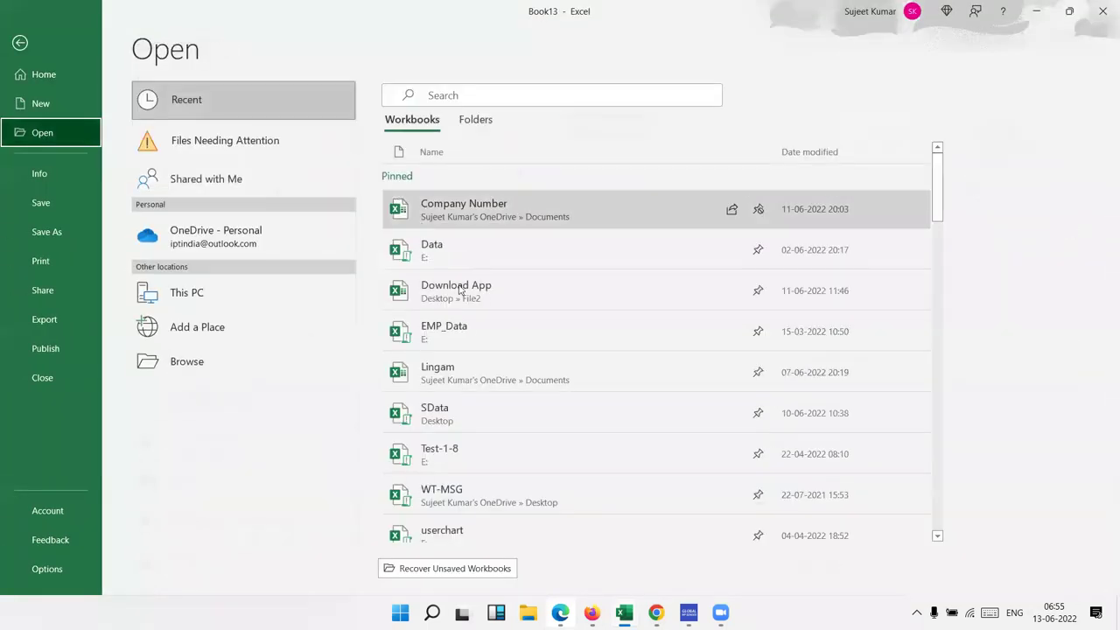
scroll(505, 386, "down", 3)
left_click(505, 385)
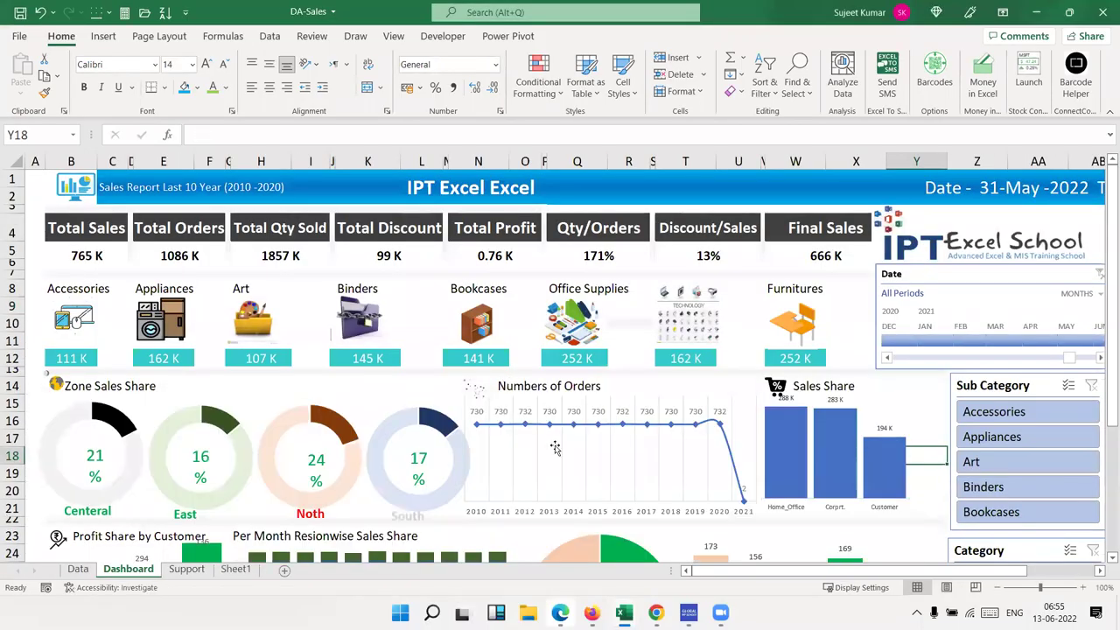
scroll(657, 452, "down", 7)
scroll(656, 452, "up", 6)
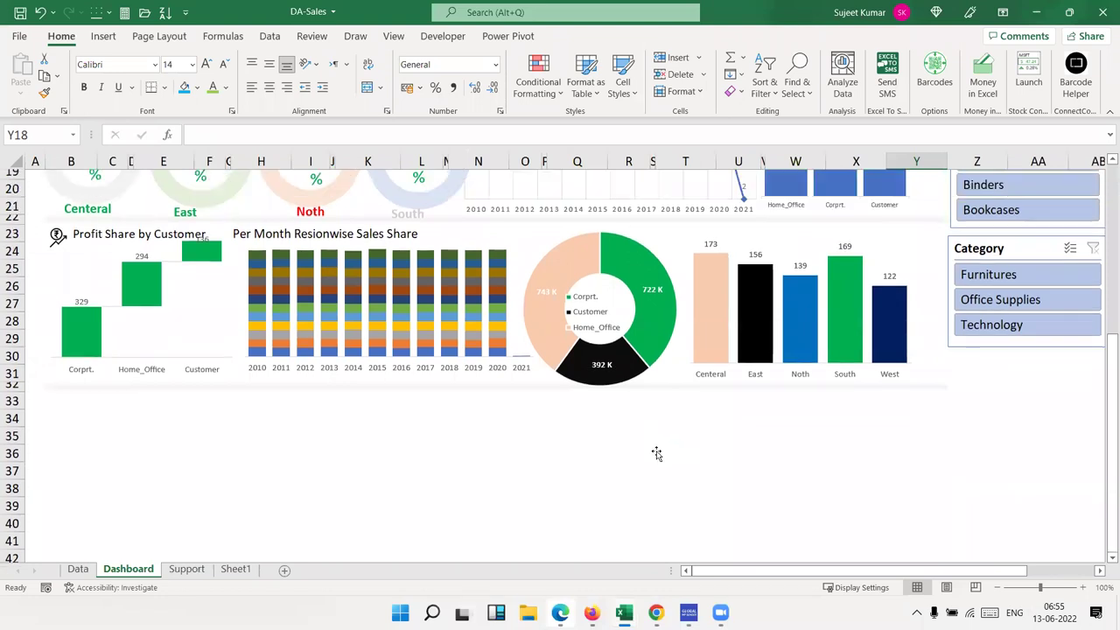
scroll(660, 451, "down", 2)
scroll(660, 448, "down", 3)
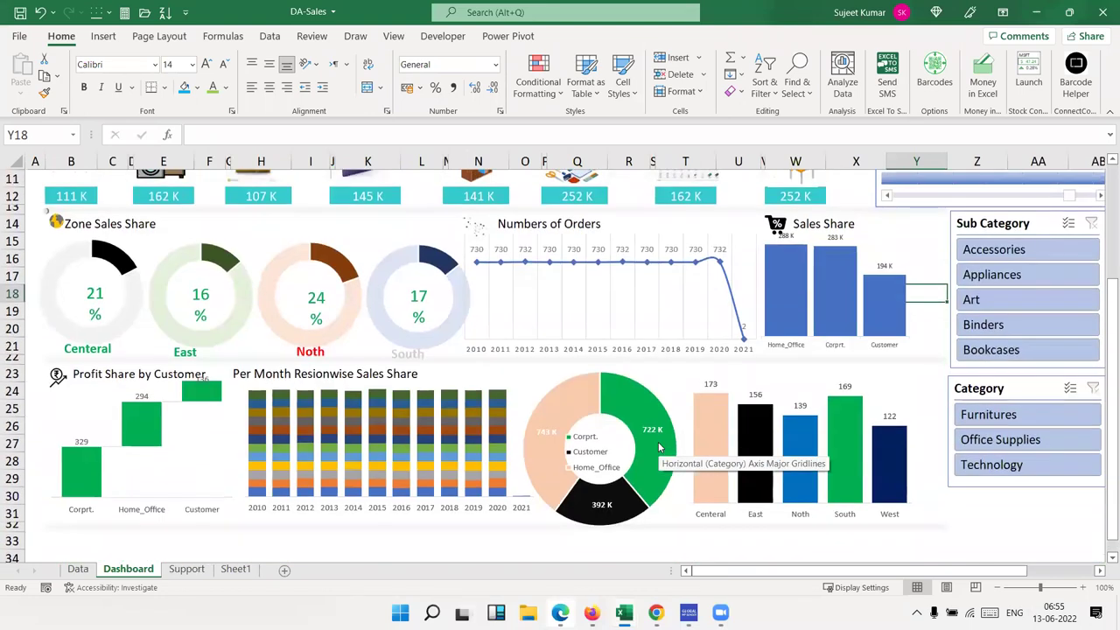
scroll(659, 448, "up", 5)
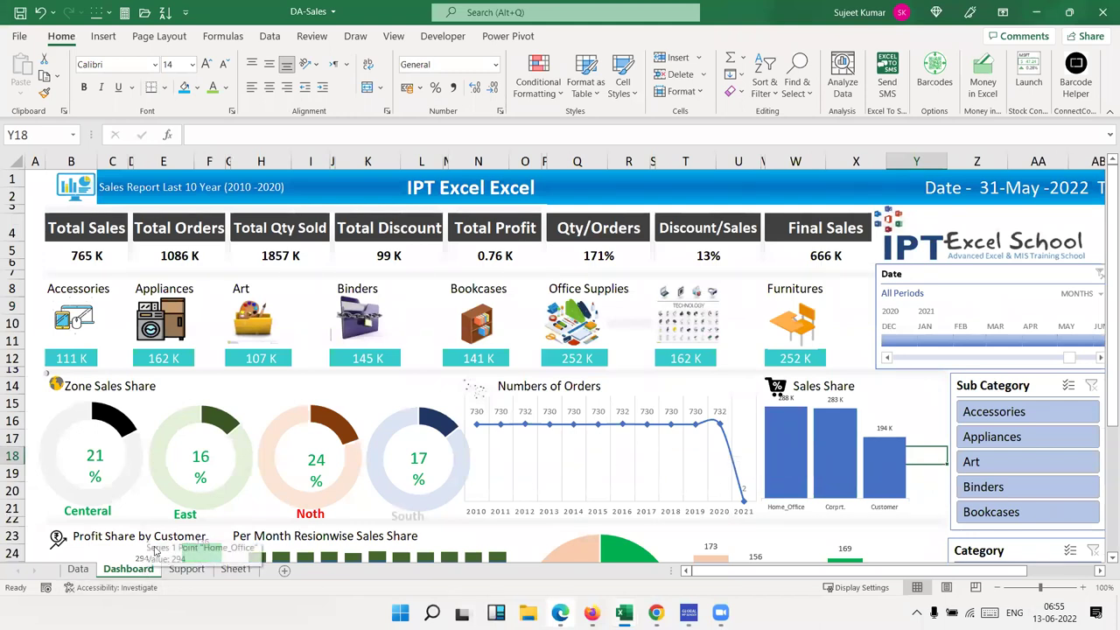
scroll(157, 547, "down", 3)
scroll(171, 538, "down", 3)
scroll(176, 543, "up", 6)
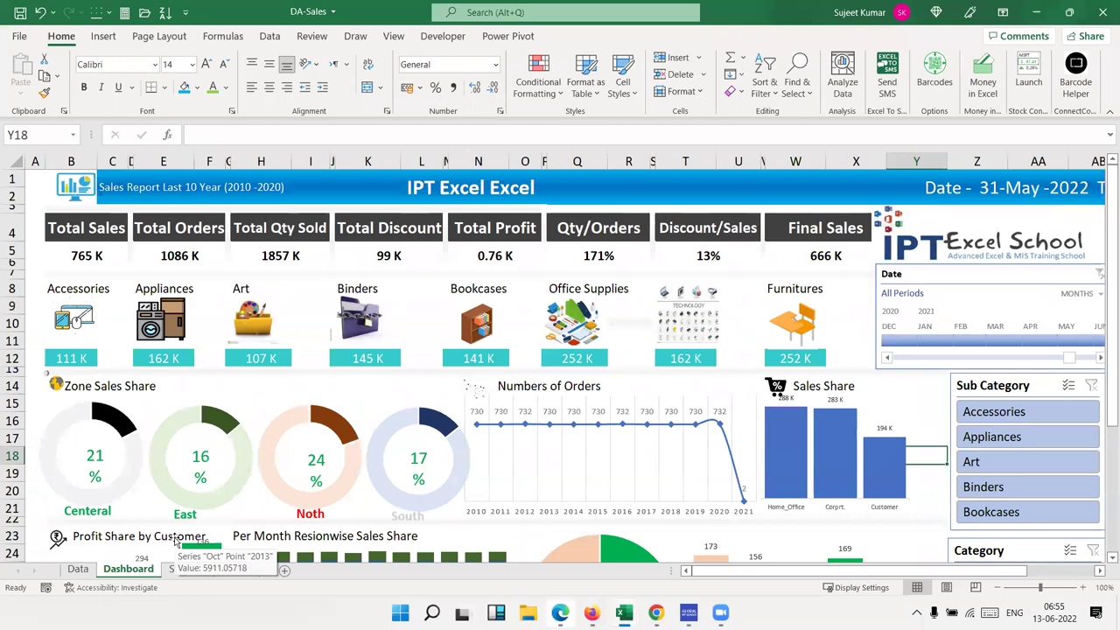
Select the sales figures C3:H9 on the Data sheet, then return to the Dashboard sheet.
left_click(78, 570)
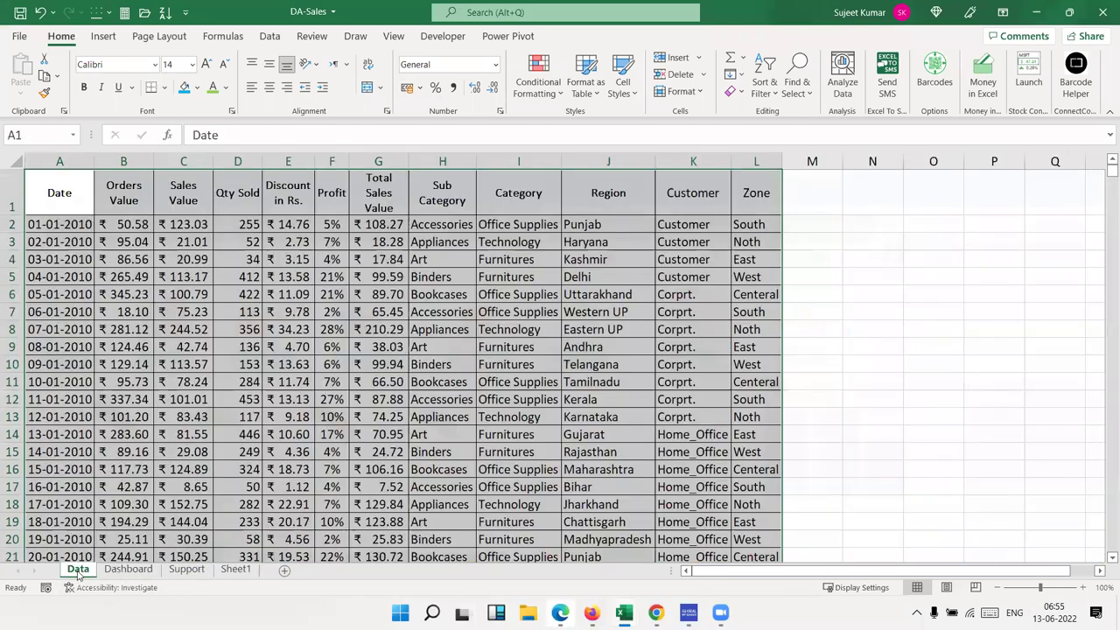
left_click_drag(188, 241, 461, 337)
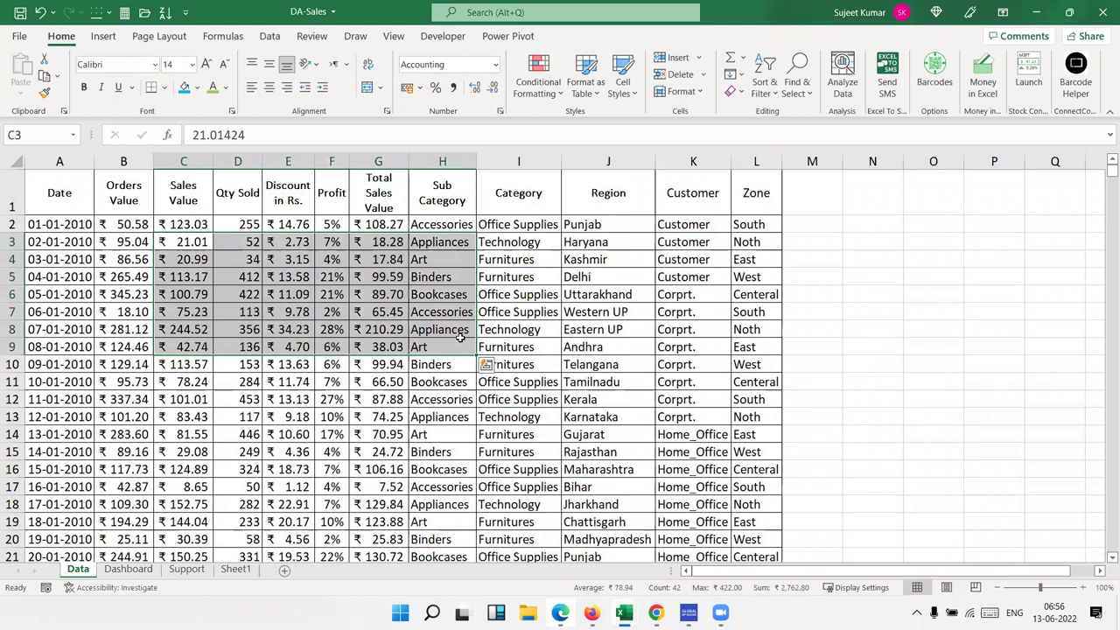
left_click(145, 569)
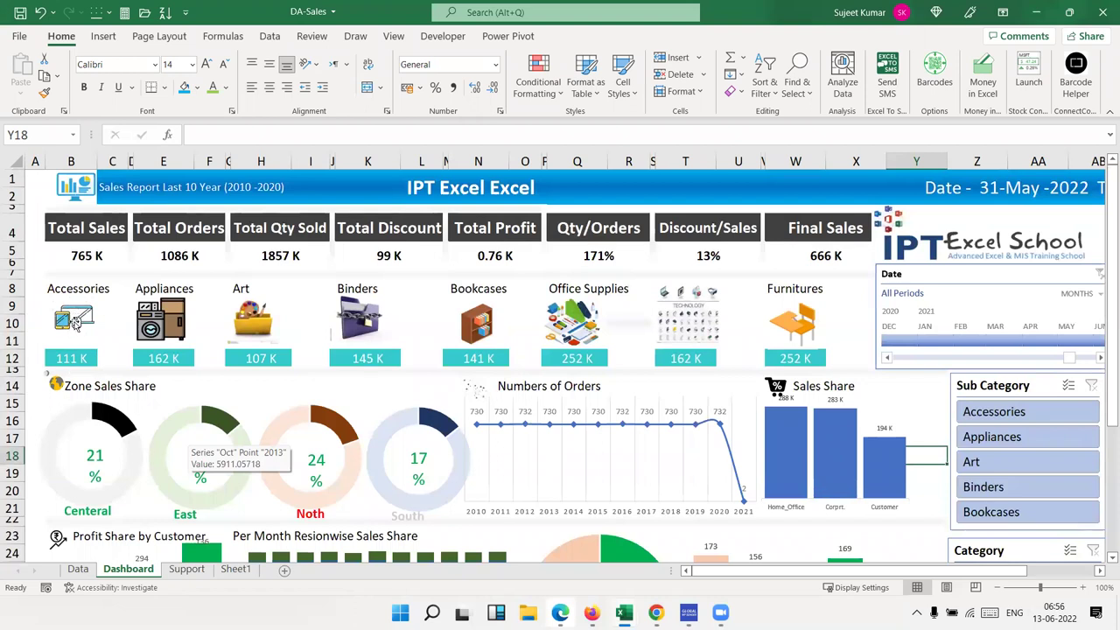
mouse_move(80, 411)
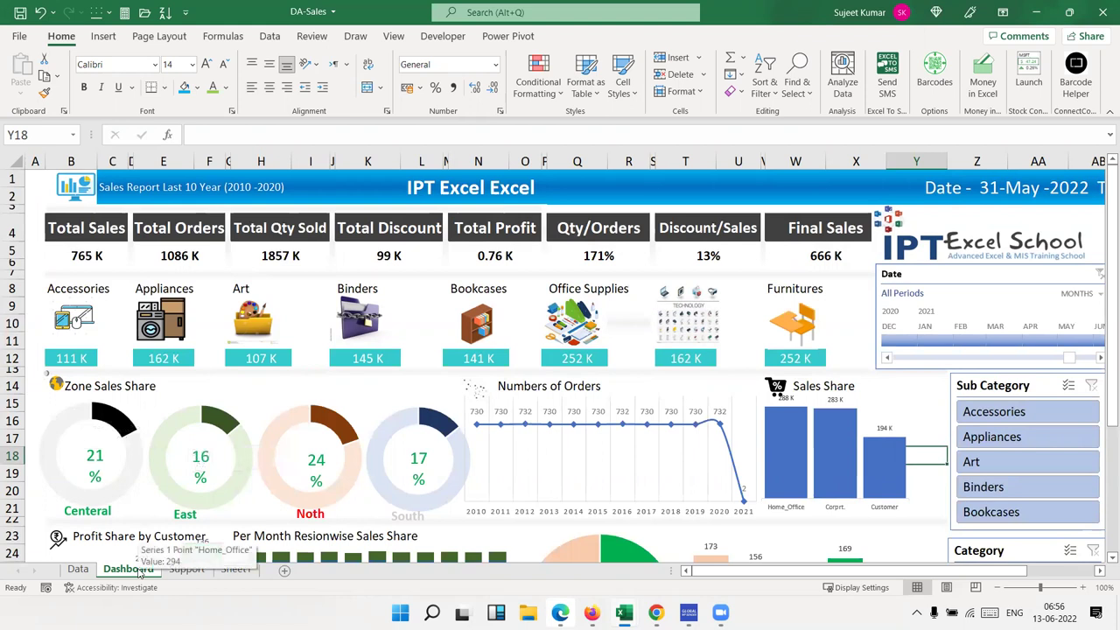
Copy the Dashboard sheet into a new book via Move or Copy with Create a copy ticked.
right_click(138, 573)
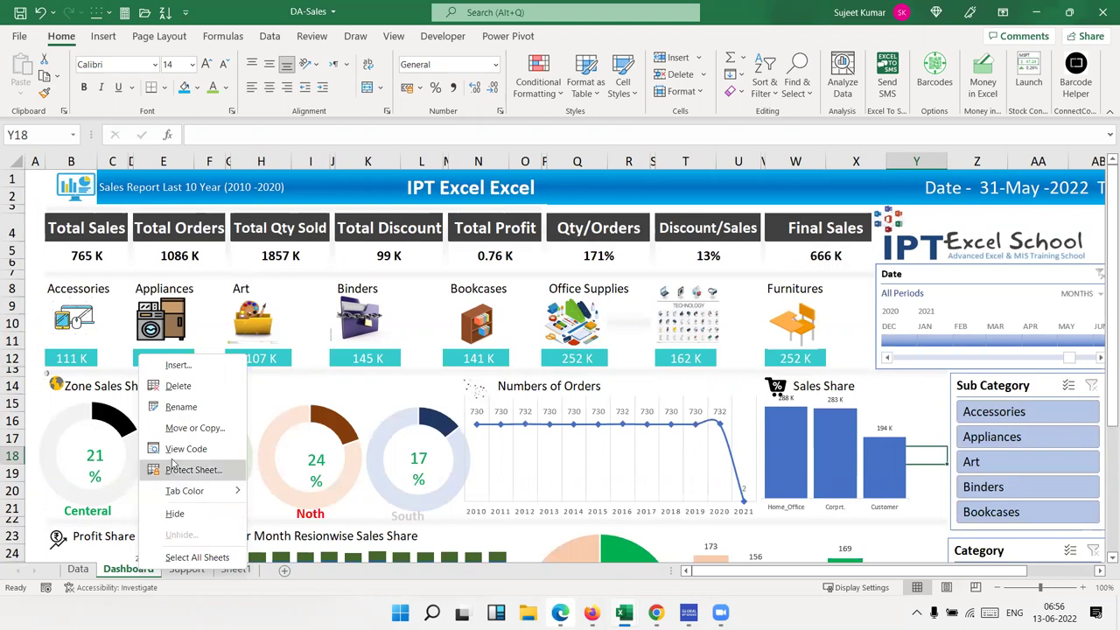
left_click(182, 428)
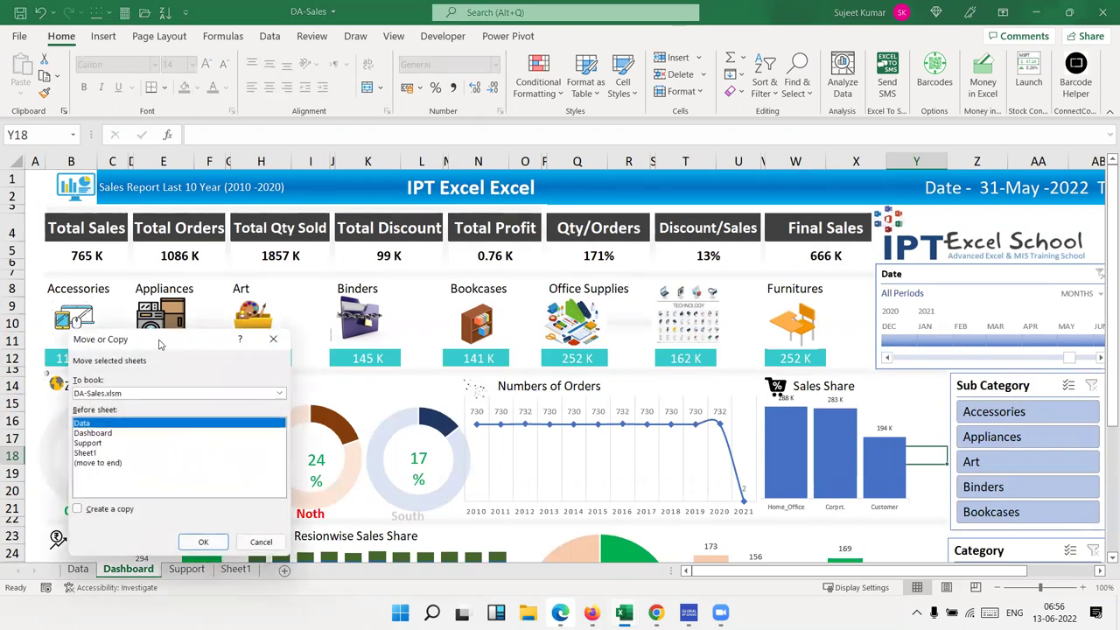
left_click(514, 420)
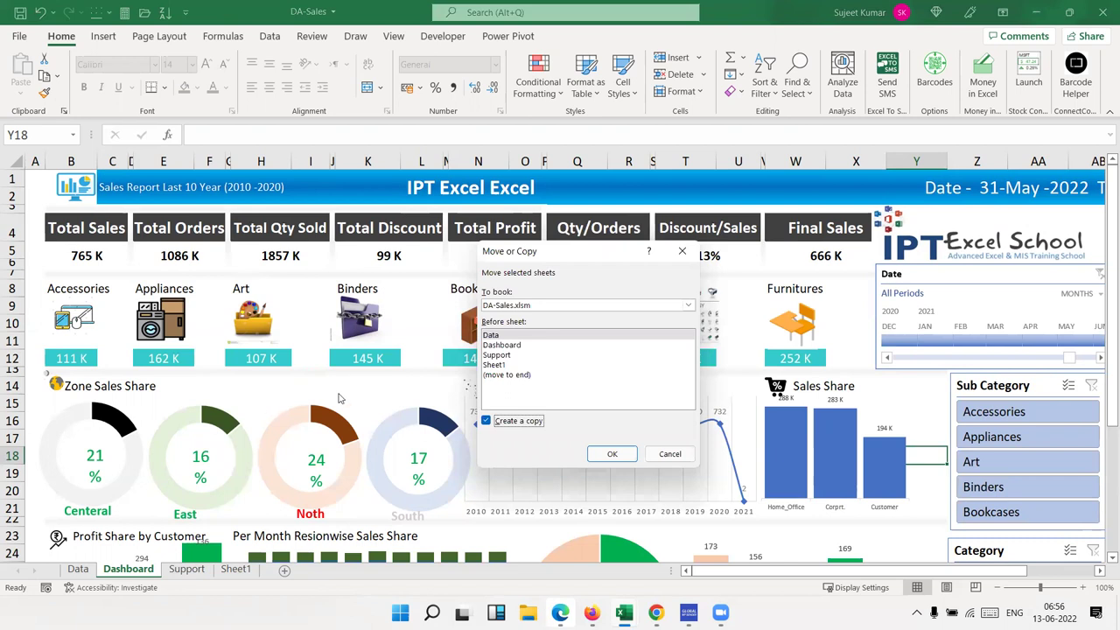
left_click(517, 306)
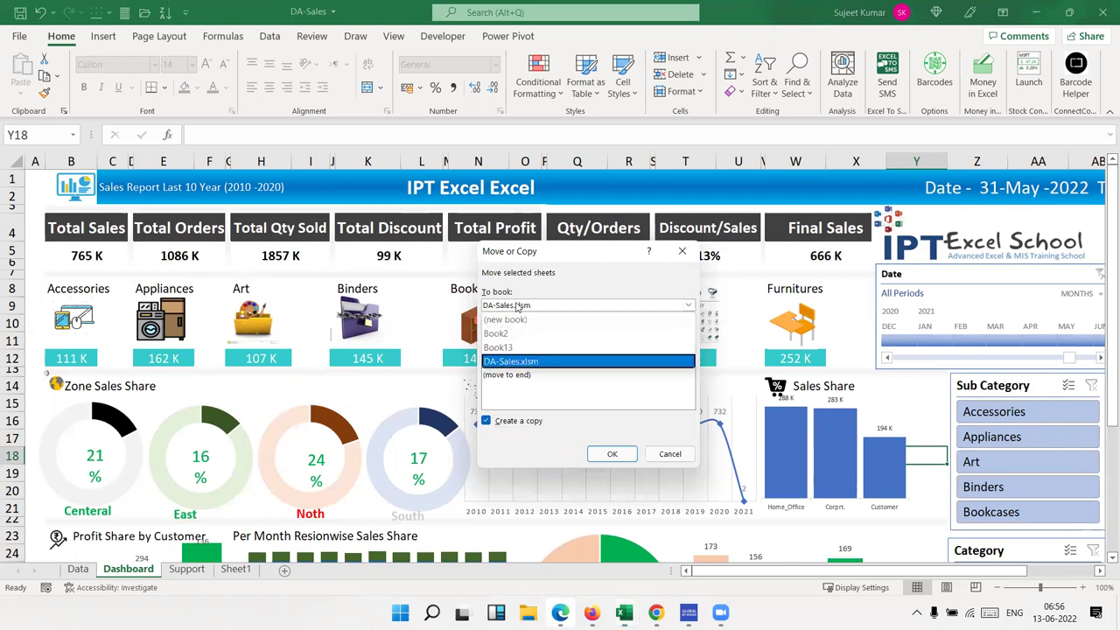
left_click(516, 306)
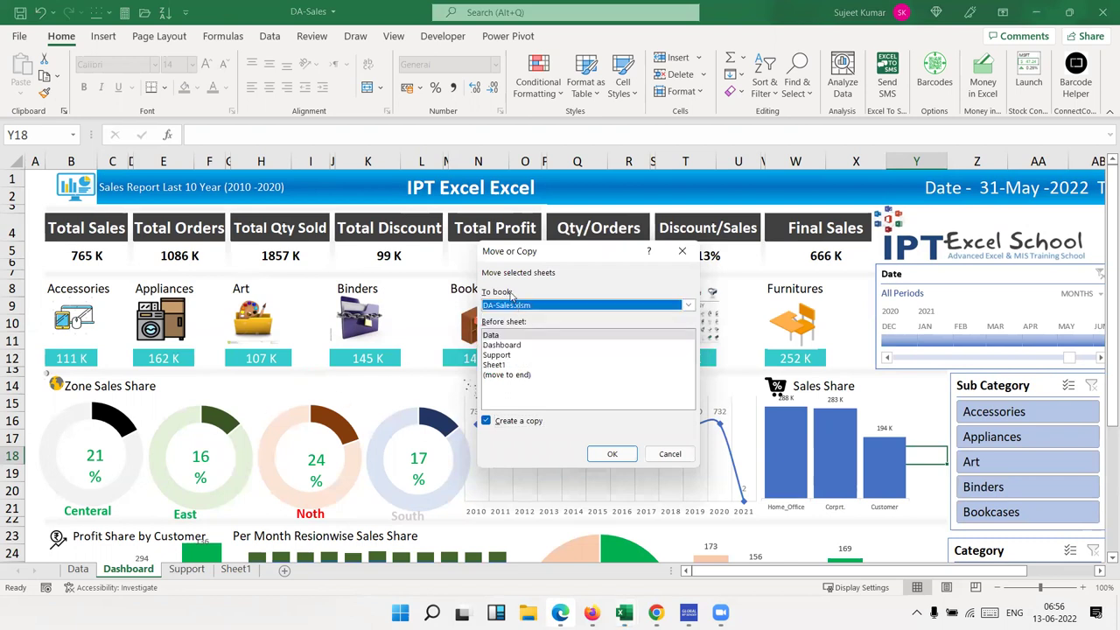
left_click(510, 306)
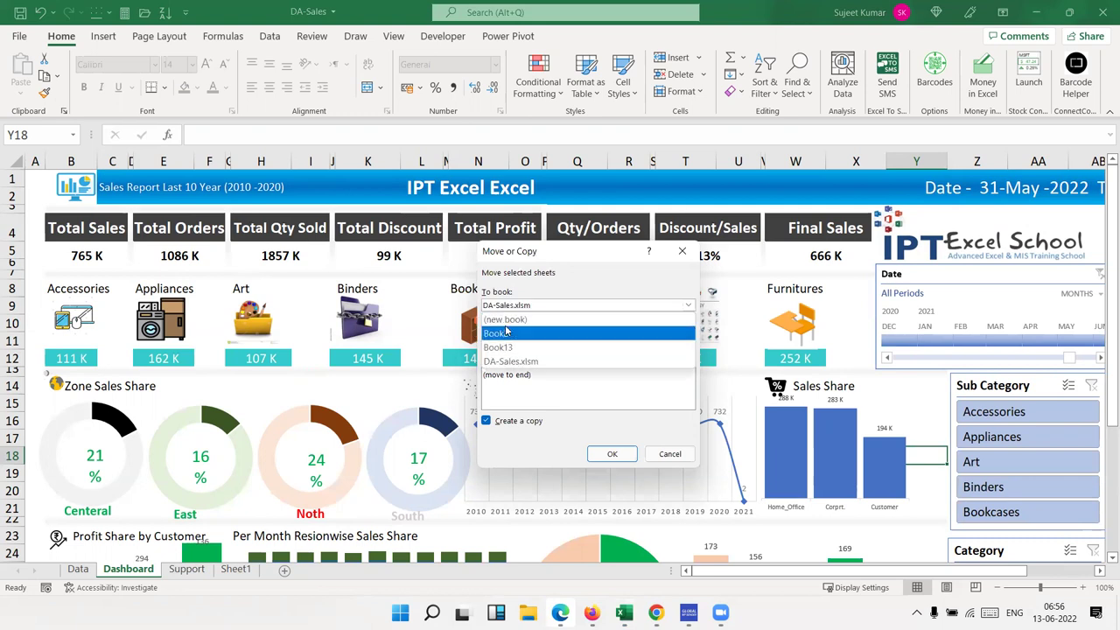
left_click(507, 322)
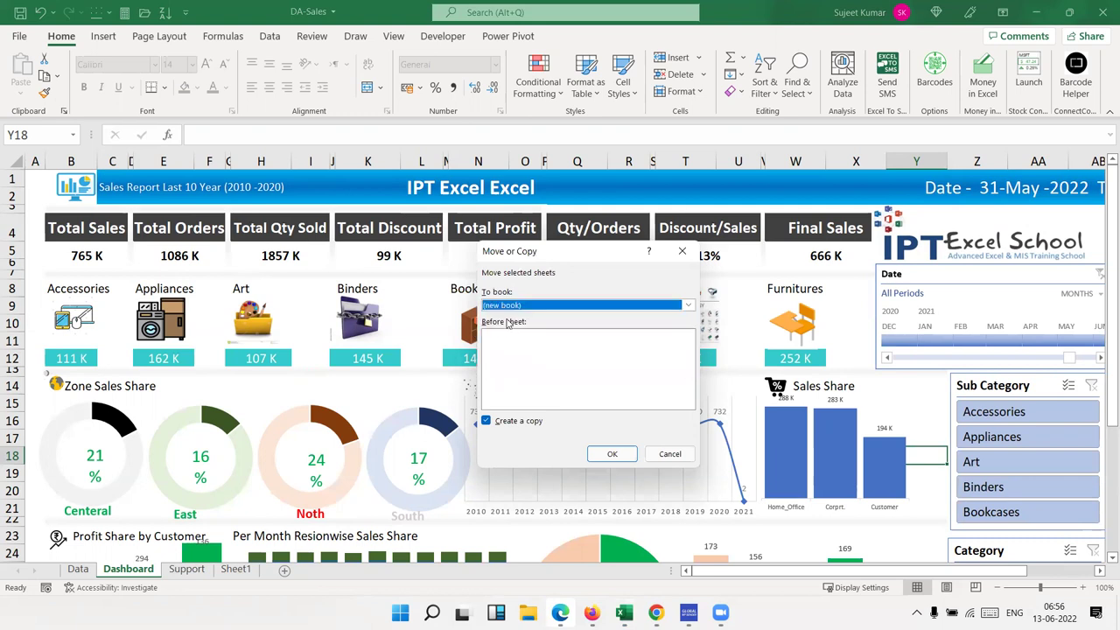
left_click(619, 455)
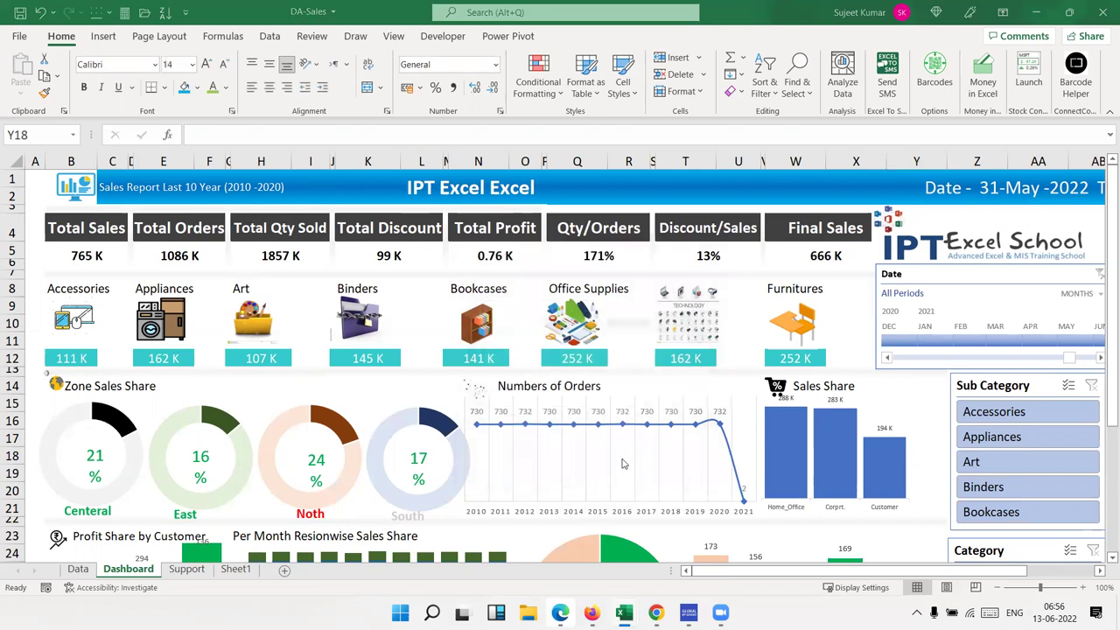
scroll(682, 455, "down", 3)
scroll(682, 454, "down", 4)
scroll(685, 461, "up", 7)
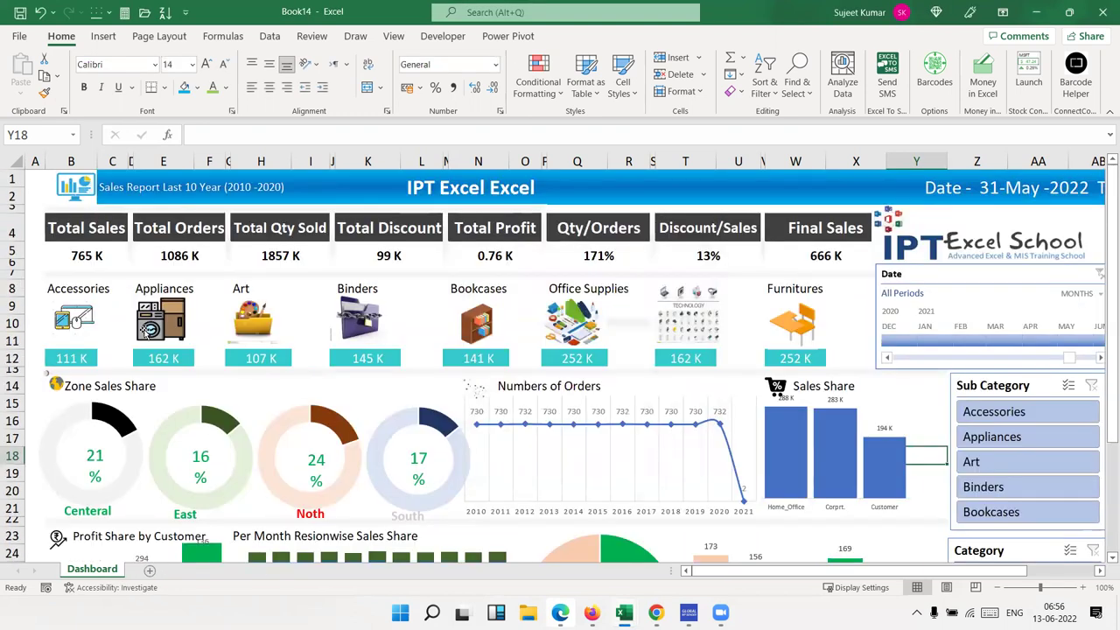
left_click(80, 257)
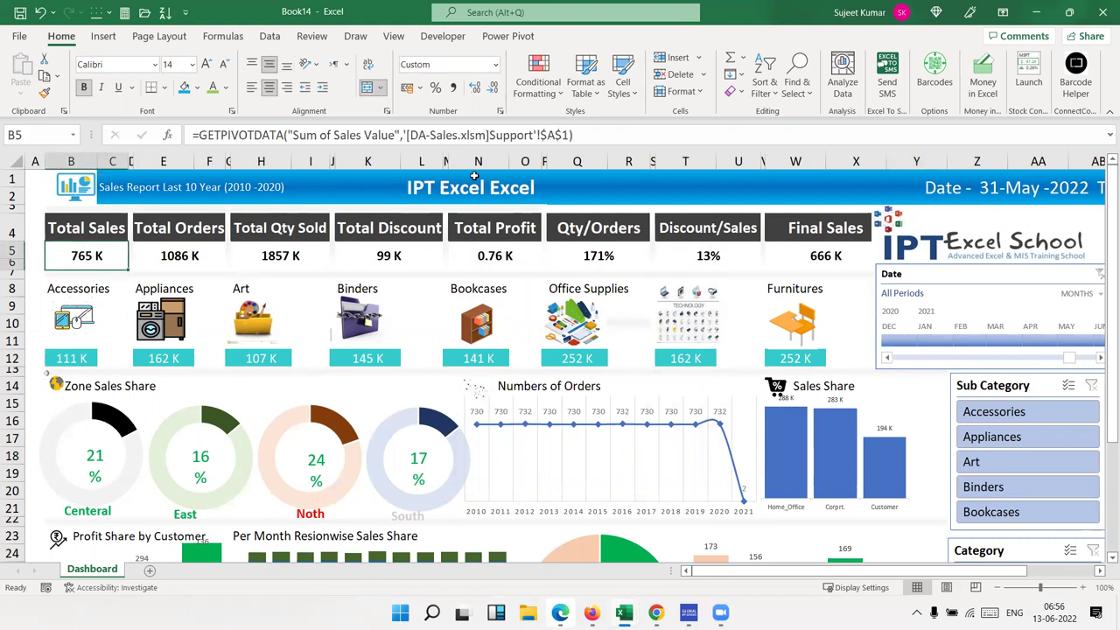
left_click_drag(600, 138, 2, 145)
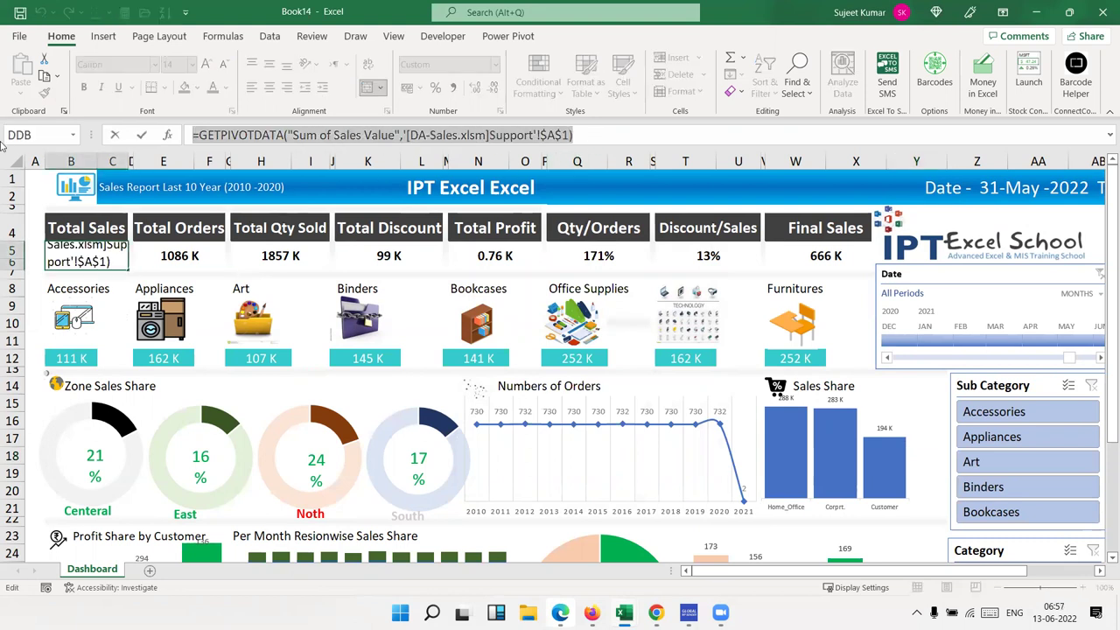
key("ctrl+c")
key("Escape")
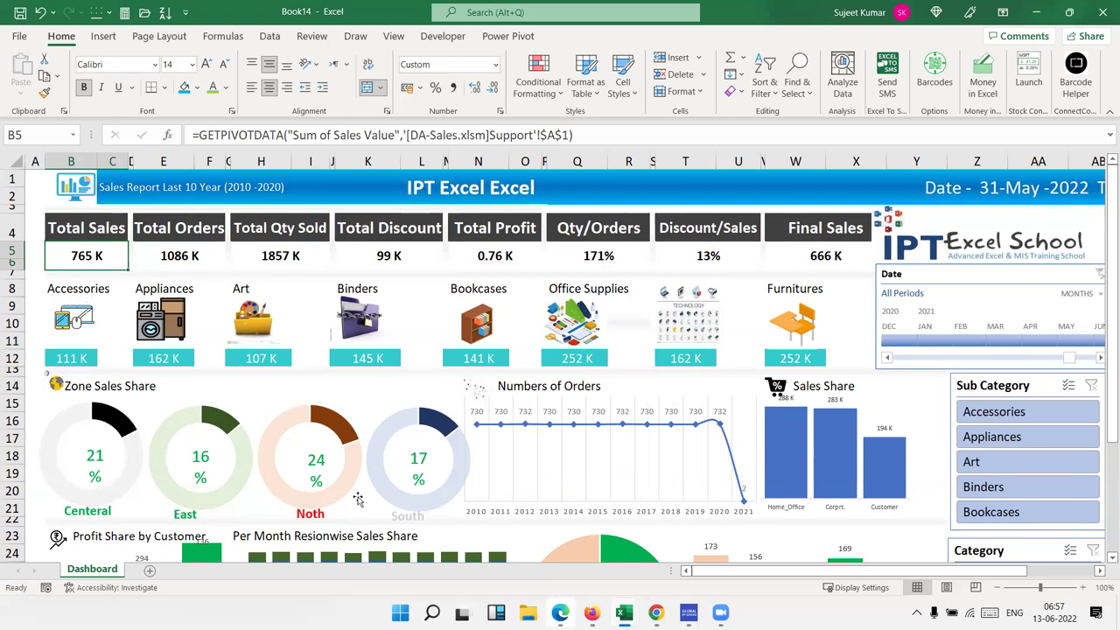
scroll(390, 399, "down", 3)
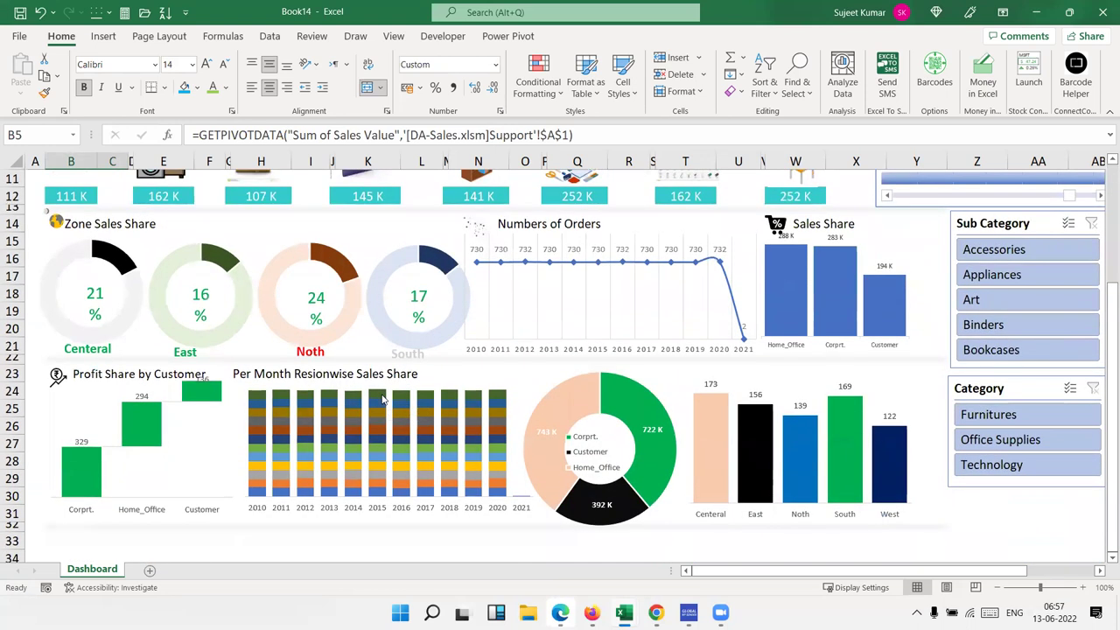
scroll(380, 396, "down", 3)
scroll(380, 396, "up", 3)
left_click(71, 196)
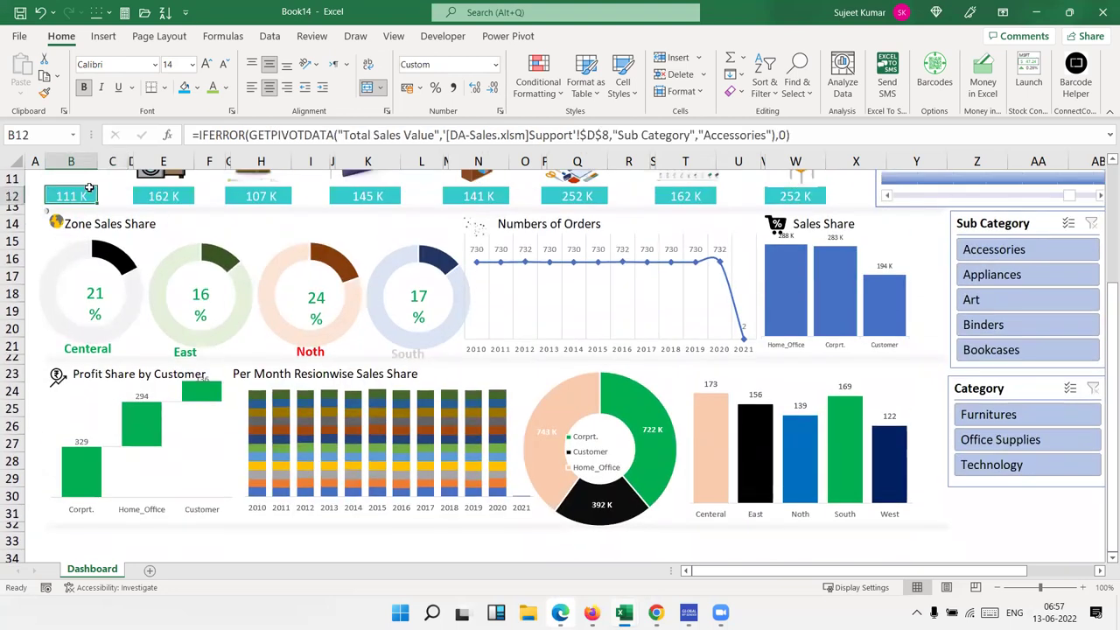
left_click(143, 192)
left_click(231, 196)
scroll(93, 239, "up", 4)
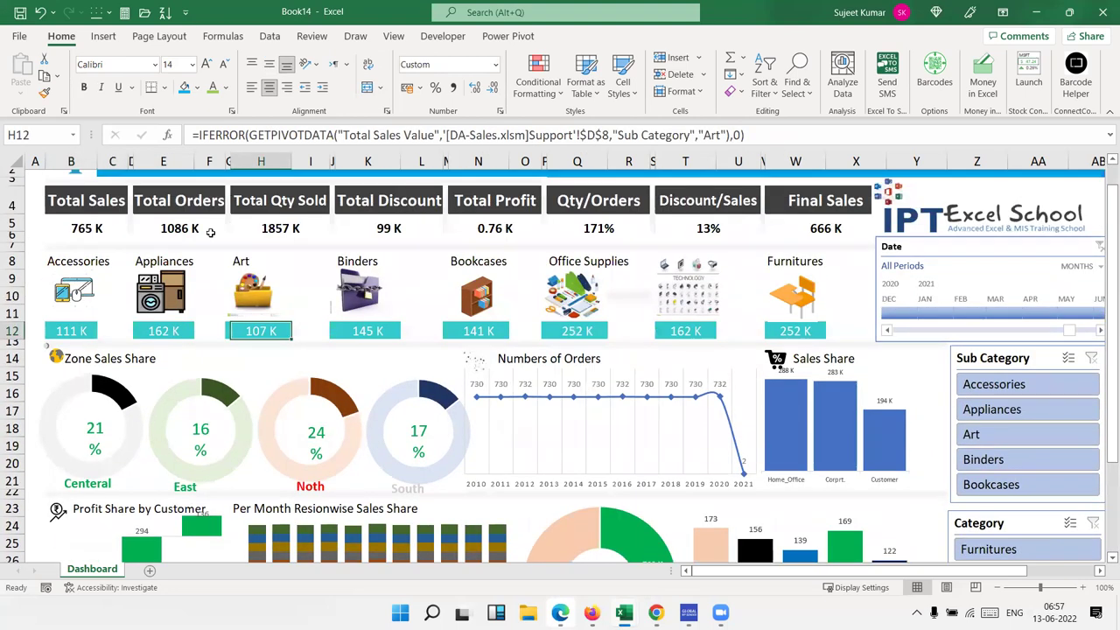
left_click(92, 255)
left_click(90, 346)
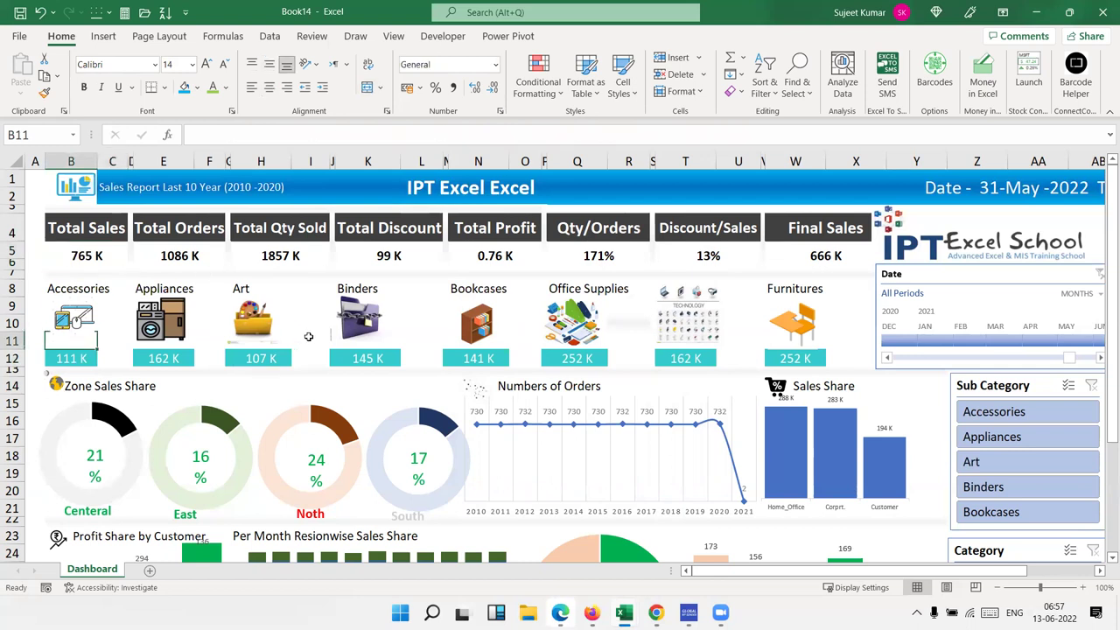
scroll(362, 398, "down", 3)
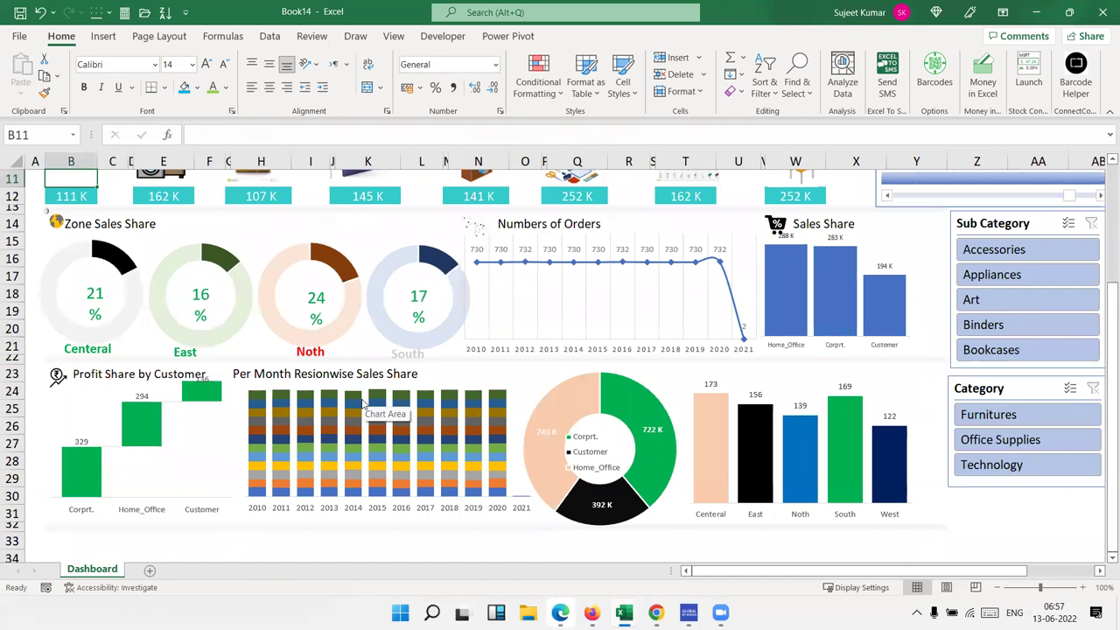
scroll(362, 400, "up", 3)
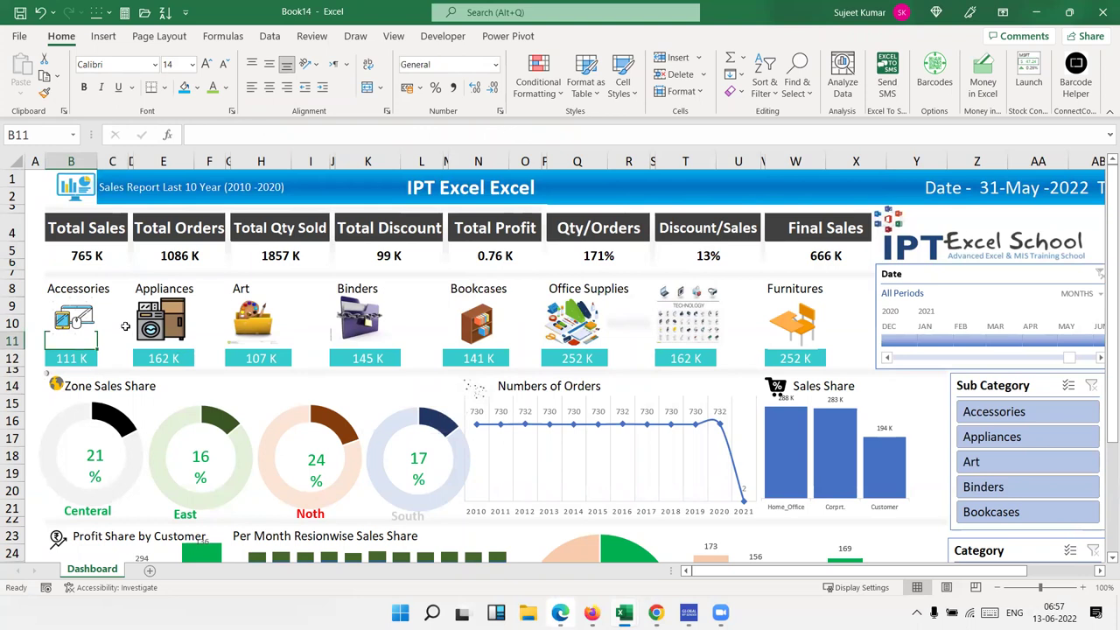
left_click(68, 246)
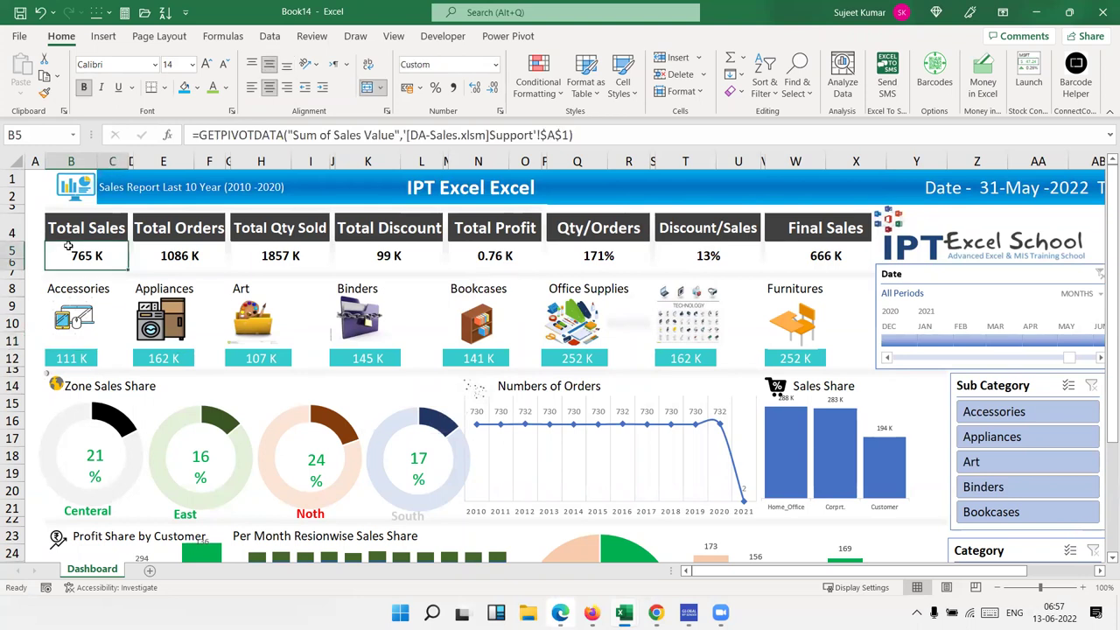
left_click(185, 248)
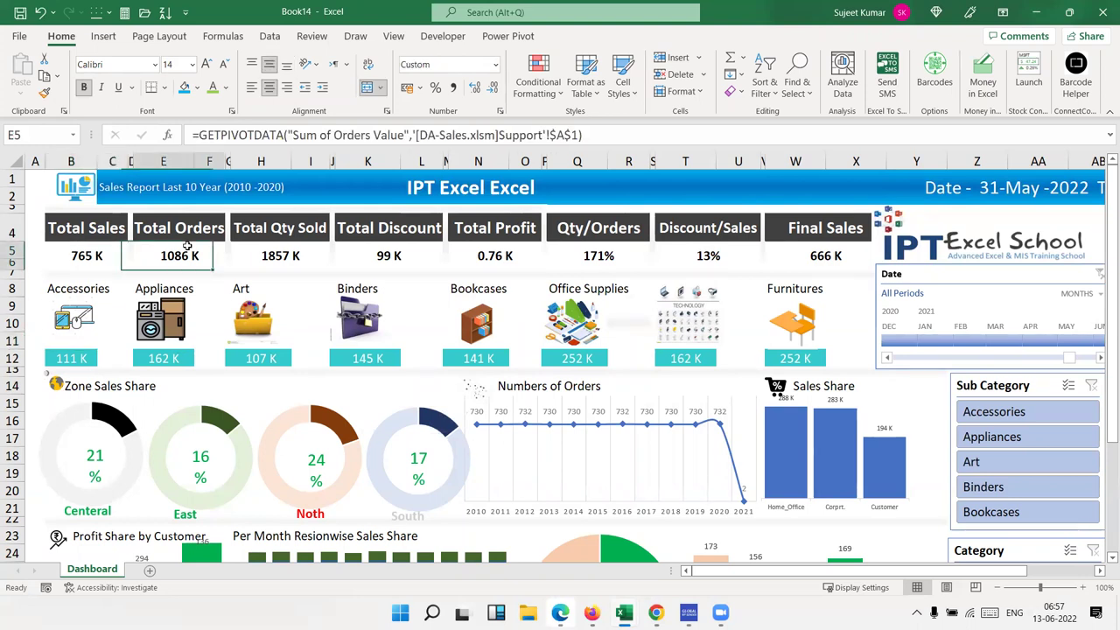
left_click(253, 247)
left_click(395, 255)
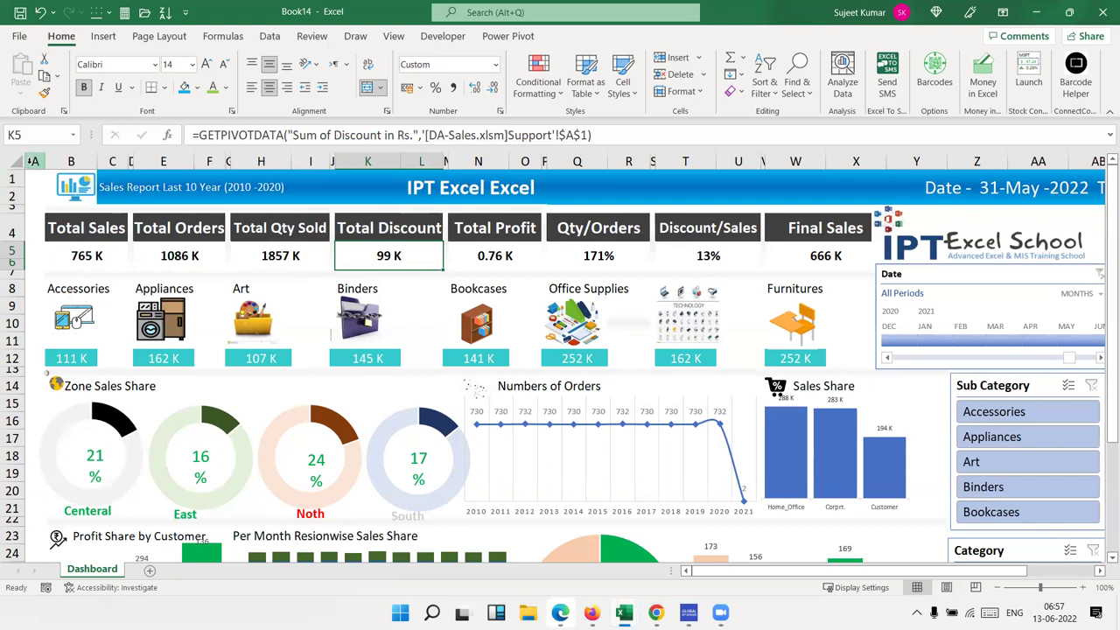
left_click(16, 161)
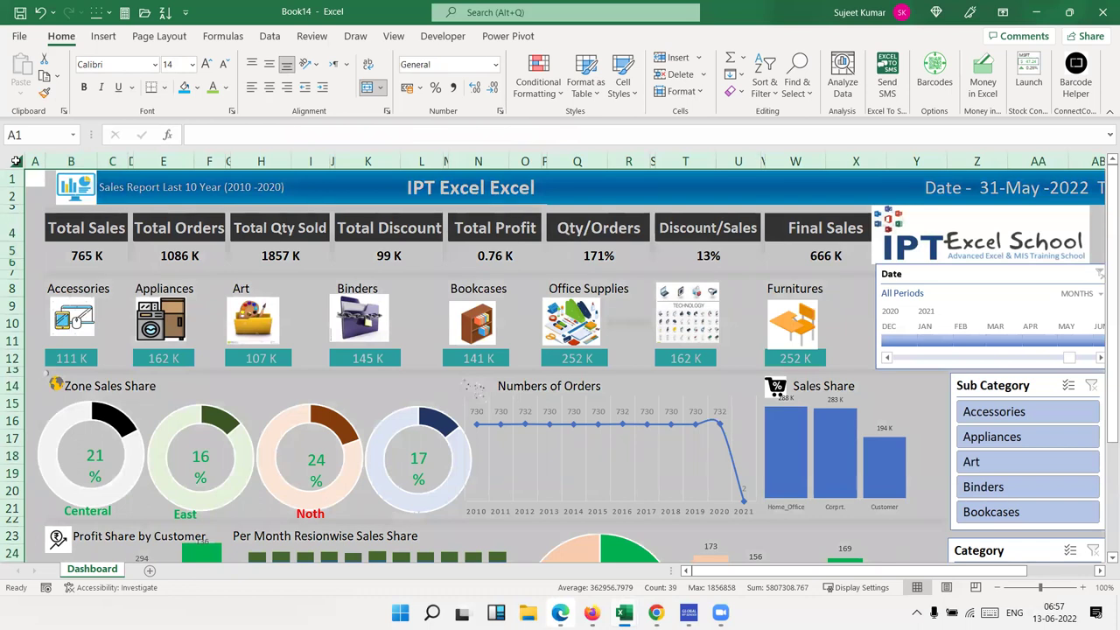
Convert the copied dashboard's formulas to plain values with Paste Special Values.
key("ctrl+c")
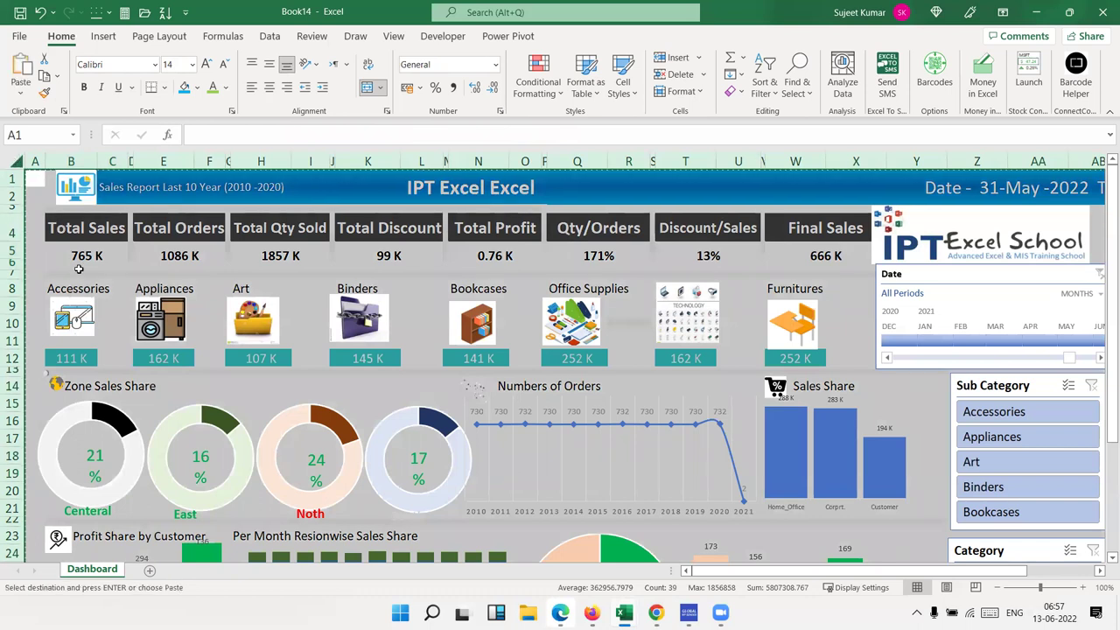
right_click(78, 268)
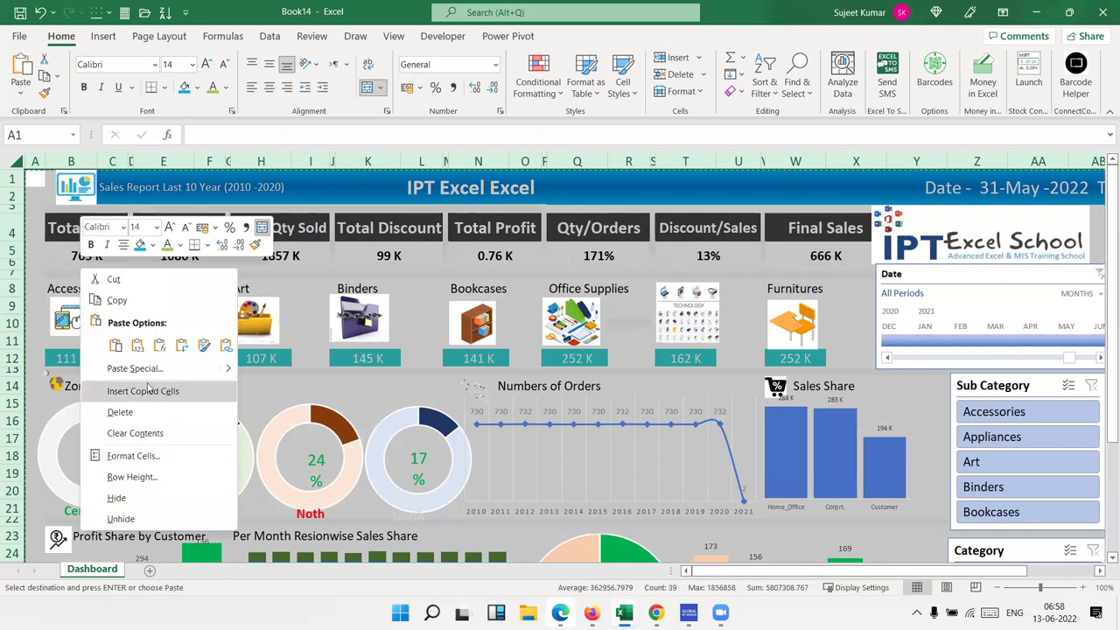
left_click(148, 371)
left_click(50, 315)
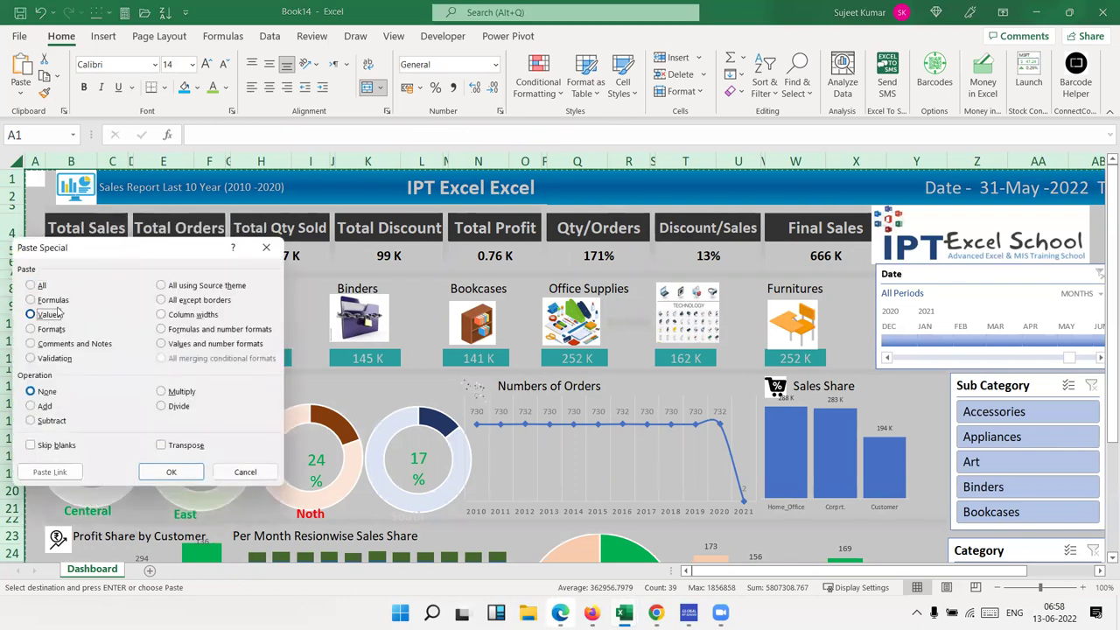
left_click_drag(115, 256, 440, 135)
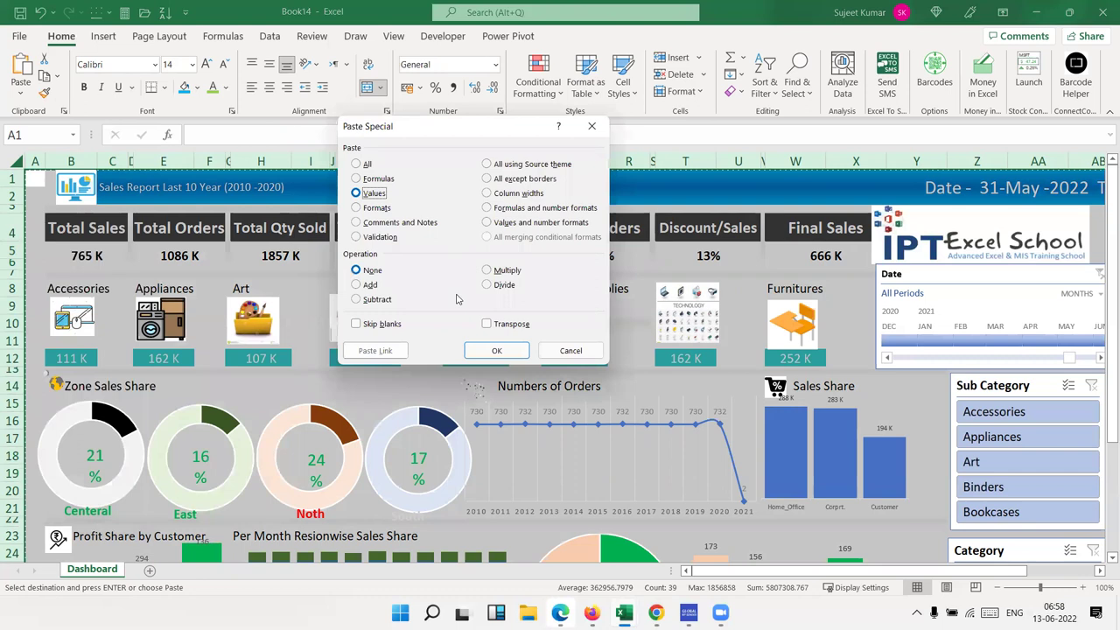
left_click(512, 354)
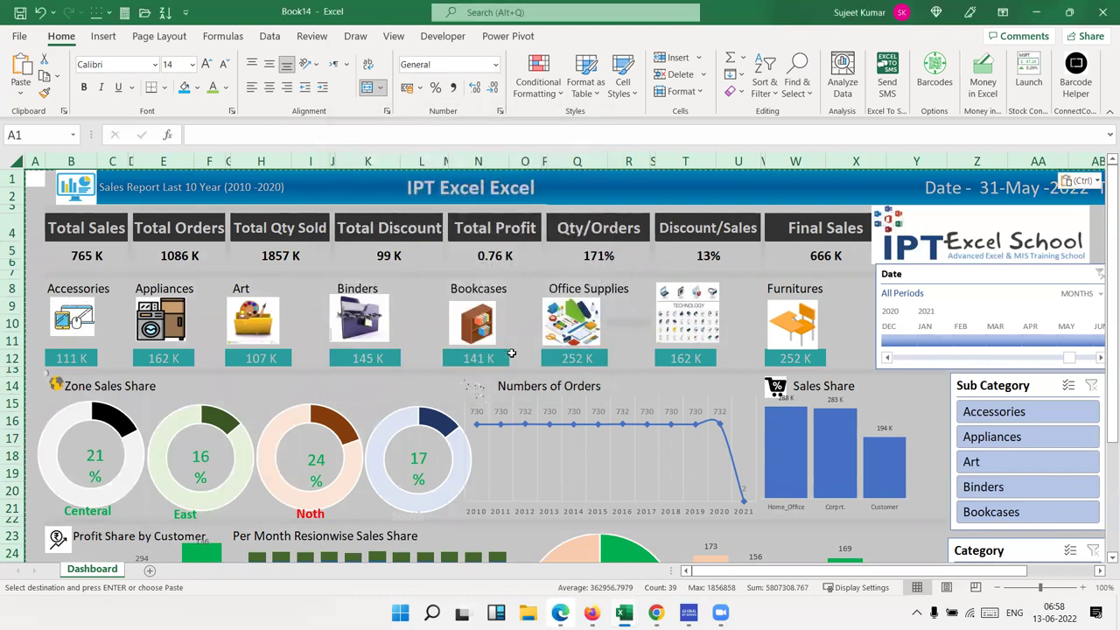
key("Escape")
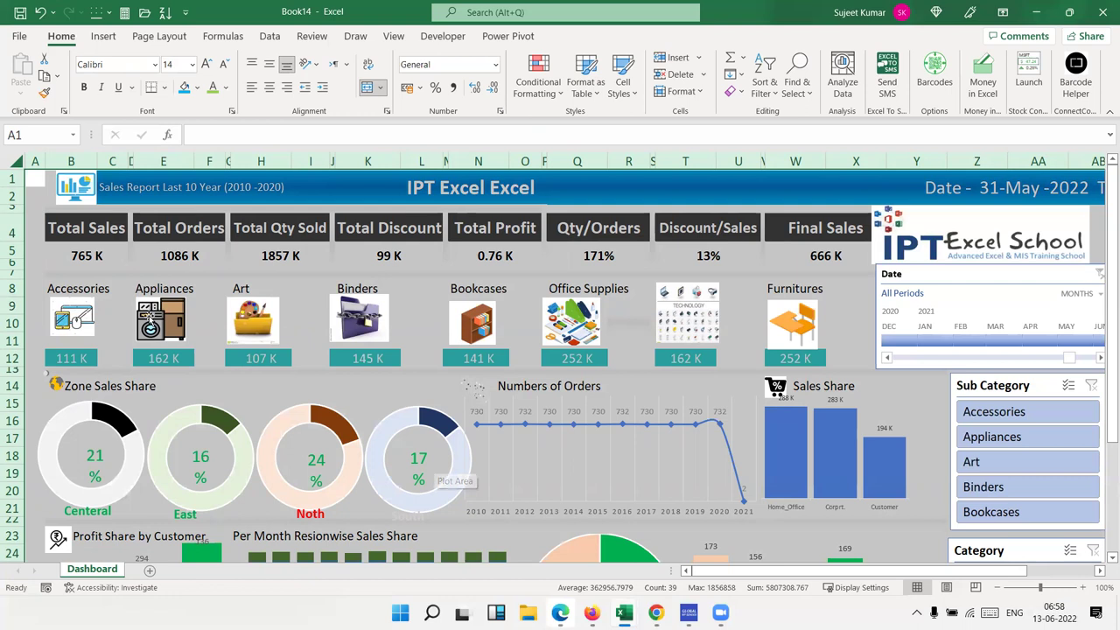
Check that Total Sales, Total Orders, Total Qty Sold, Art, Binders and Bookcases hold plain values.
left_click(98, 252)
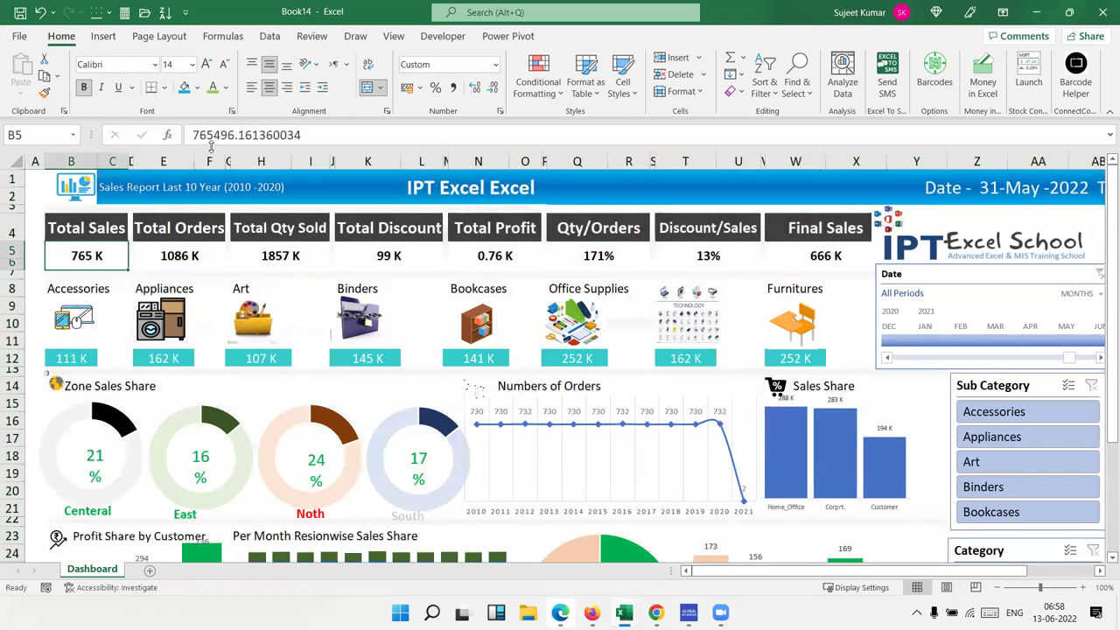
left_click(181, 256)
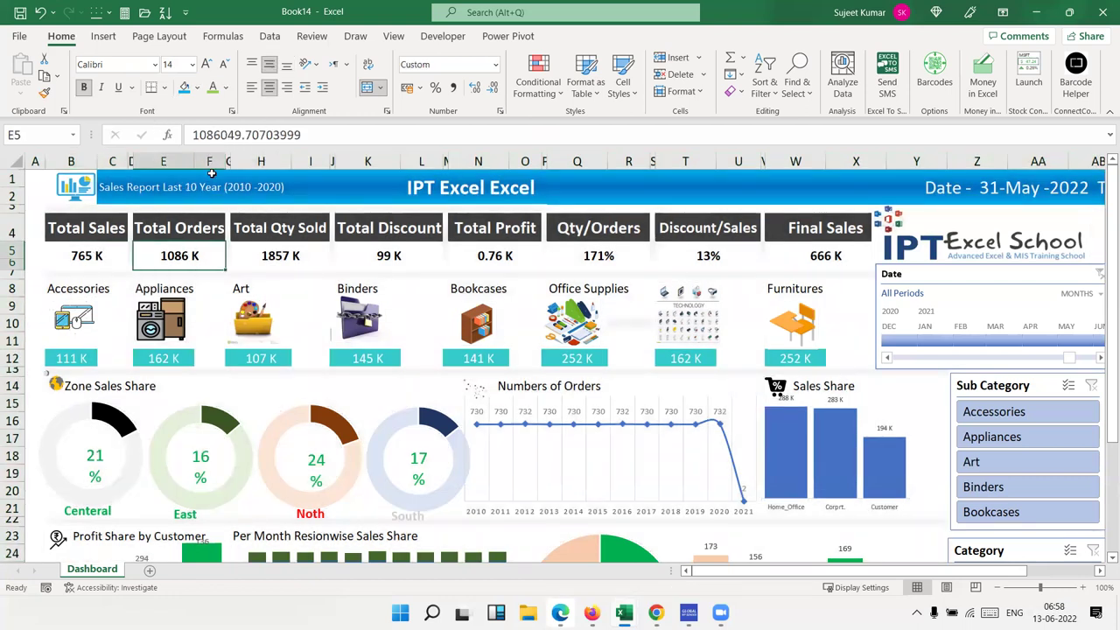
left_click(265, 244)
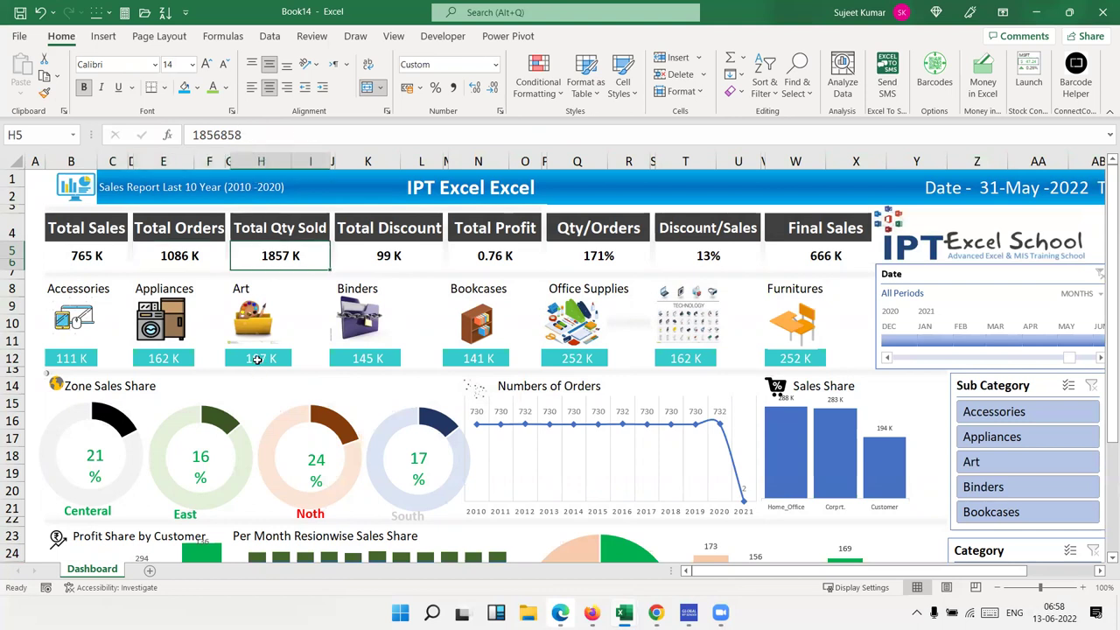
left_click(258, 359)
left_click(367, 360)
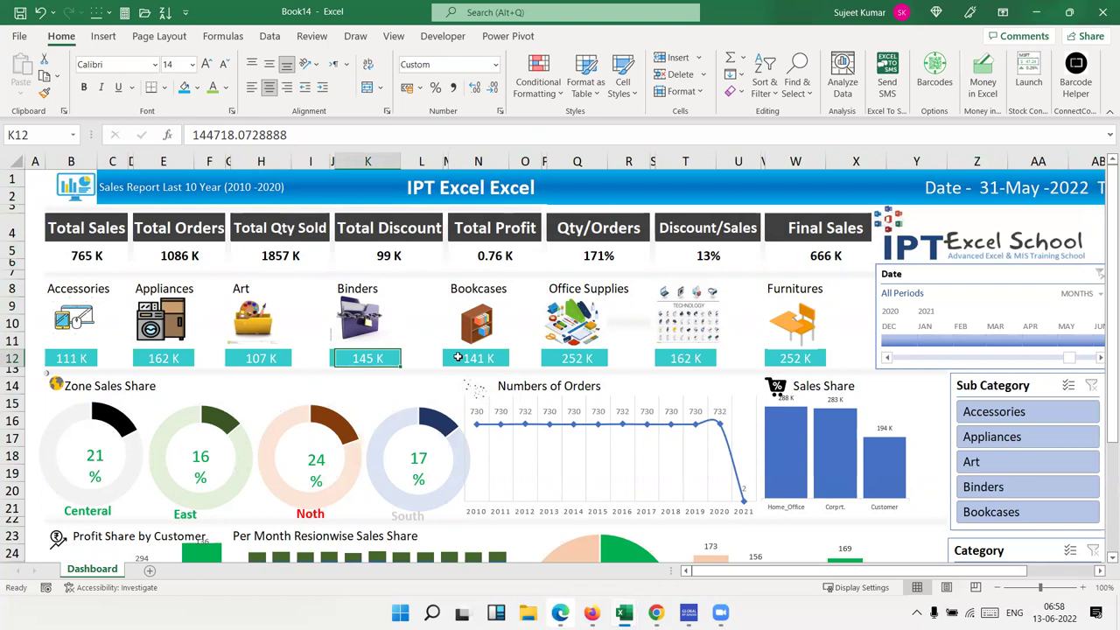
left_click(455, 358)
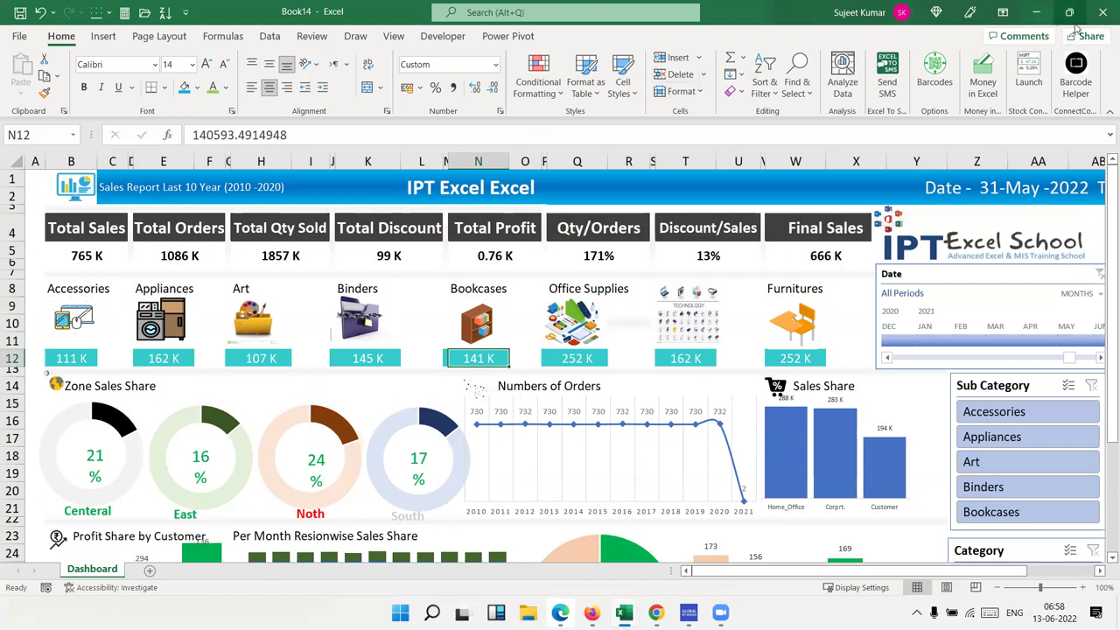
Close Book14 and DA-Sales without saving.
left_click(1101, 12)
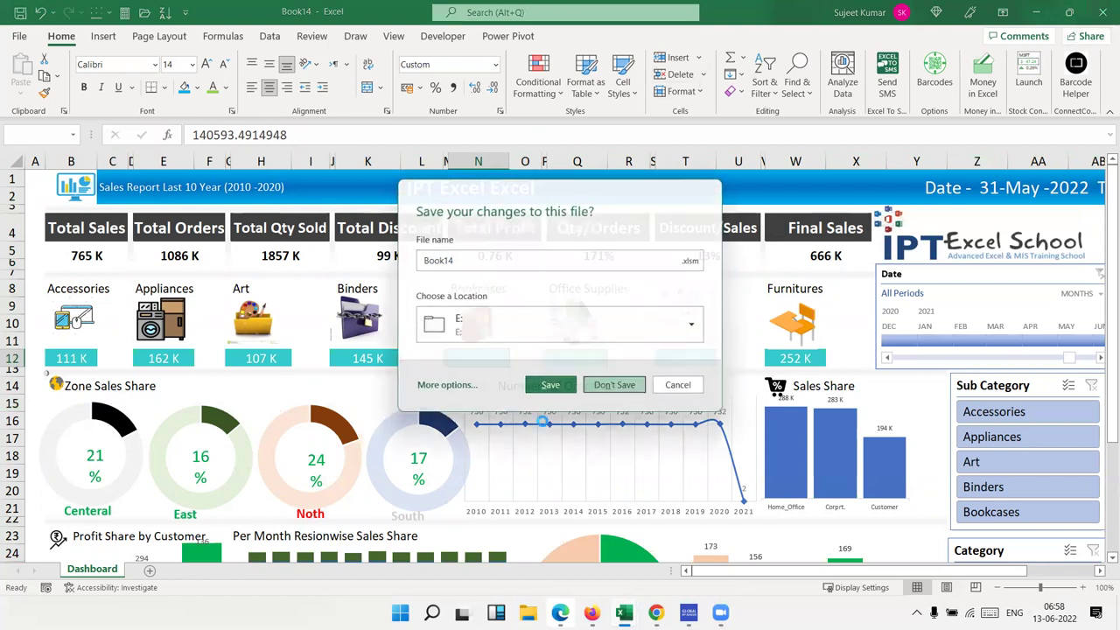
left_click(615, 383)
left_click(1102, 26)
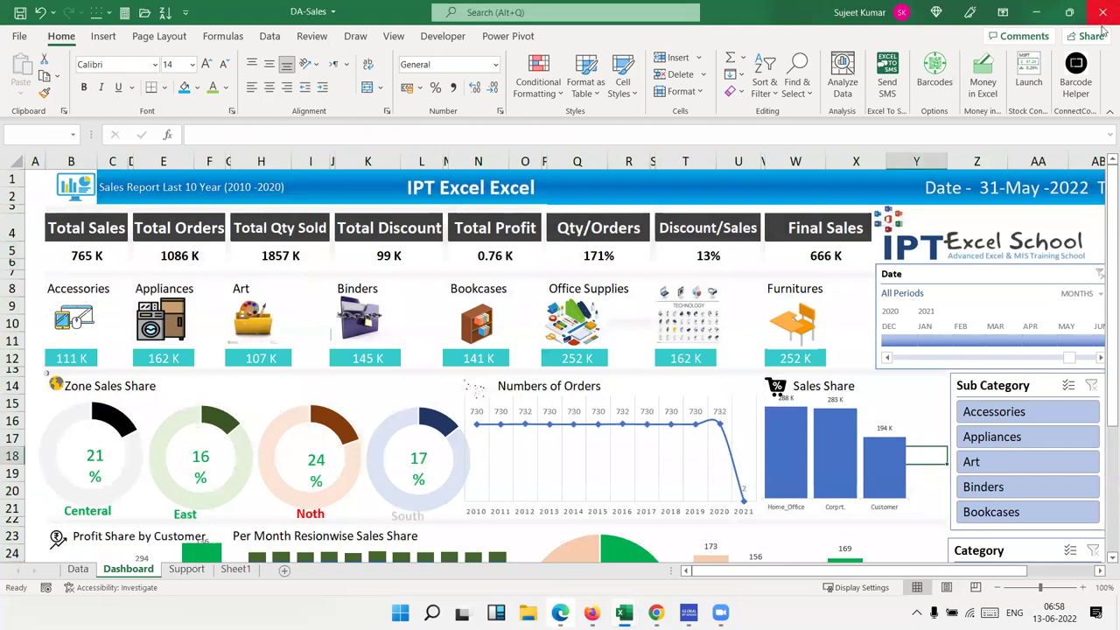
left_click(557, 321)
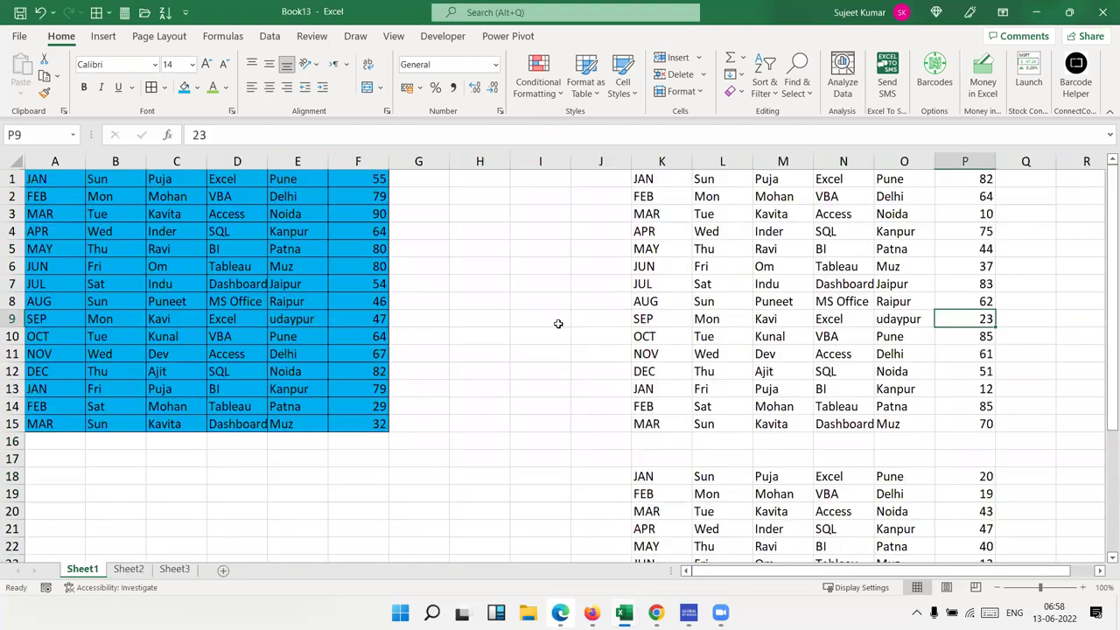
Select the old copies from column K, then copy the table A1:F15.
left_click(495, 332)
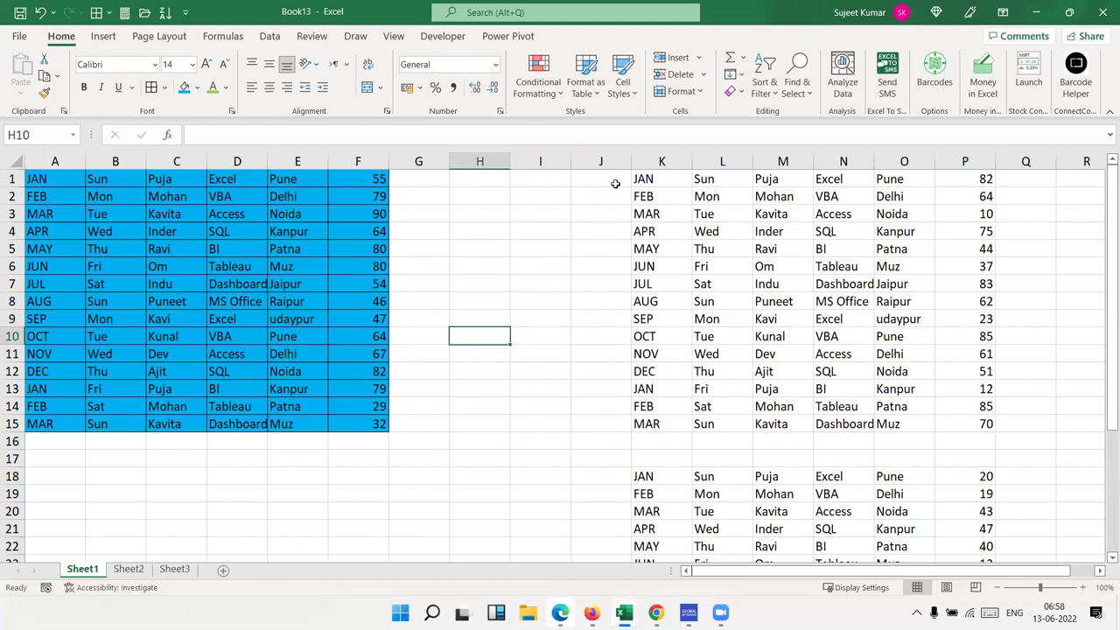
left_click_drag(633, 180, 1104, 118)
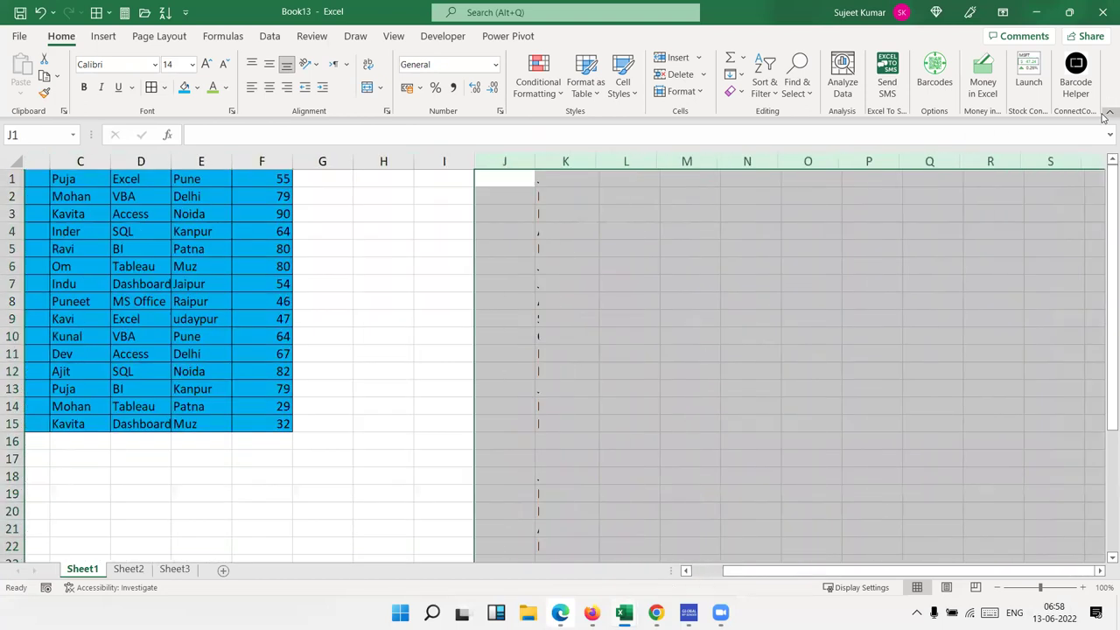
left_click(311, 425)
left_click_drag(271, 394, 11, 394)
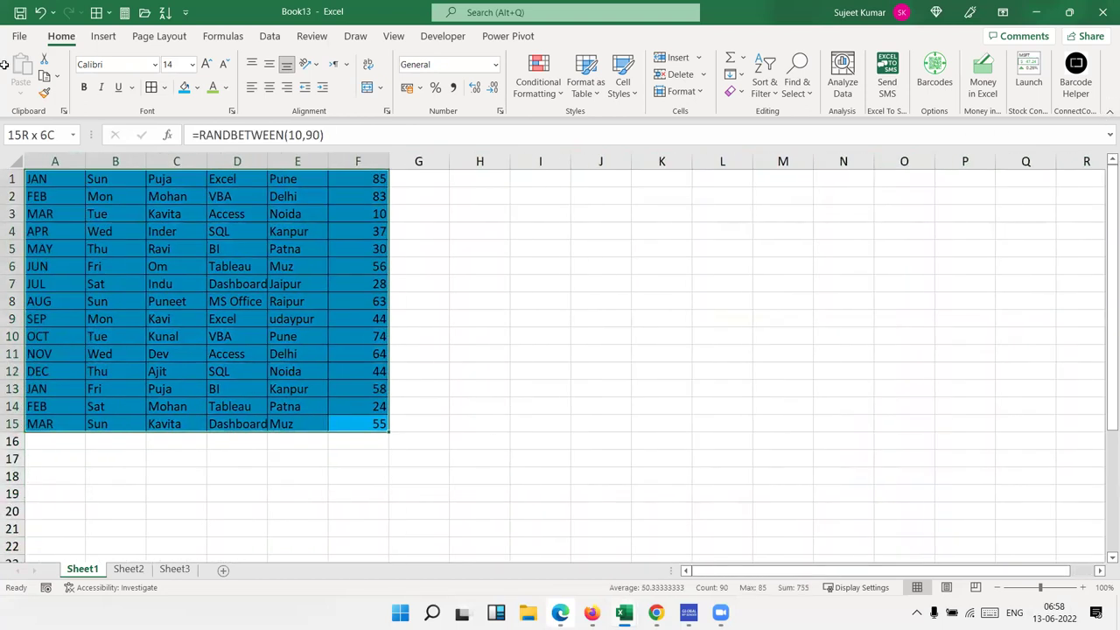
key("ctrl+c")
Paste only the formats of A1:F15 at J3, then undo the paste.
right_click(618, 219)
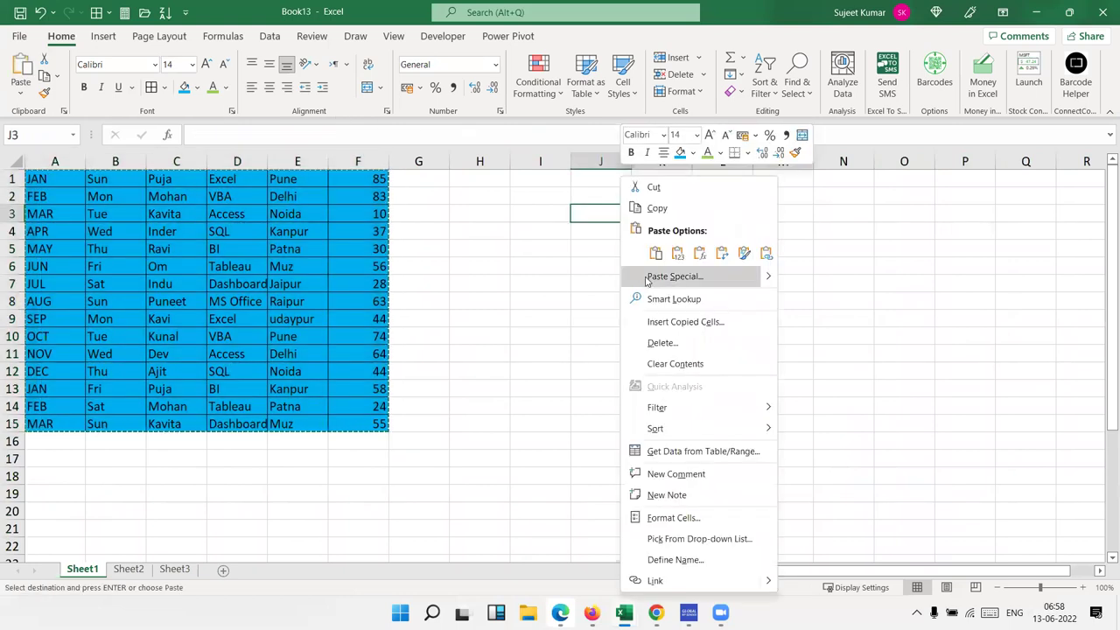
left_click(674, 275)
left_click(530, 234)
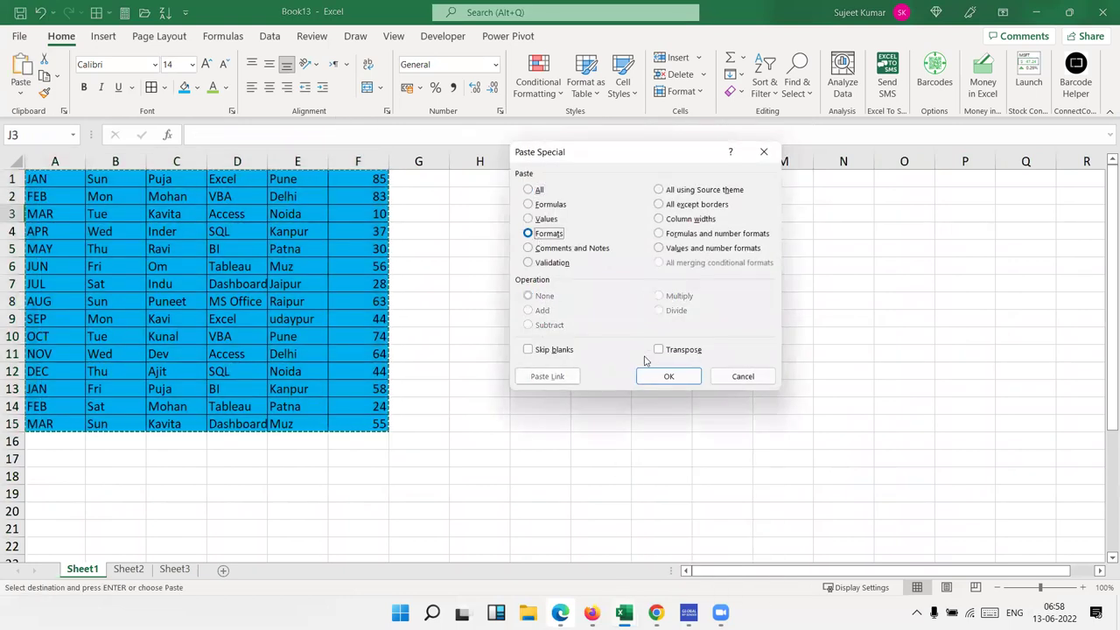
left_click(668, 376)
key("ctrl+z")
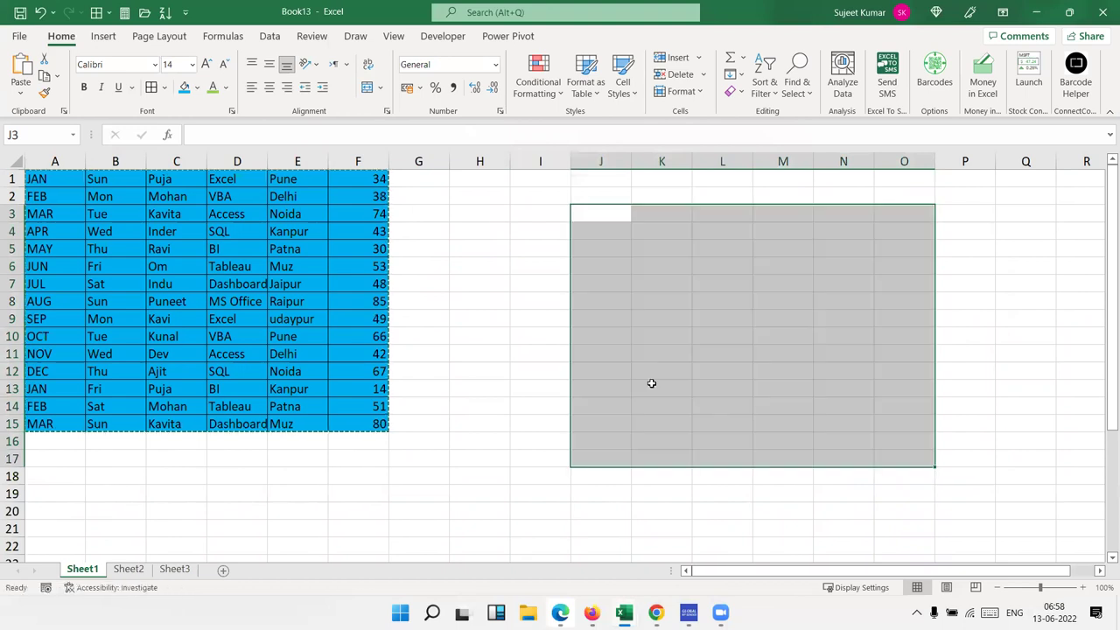
left_click(533, 352)
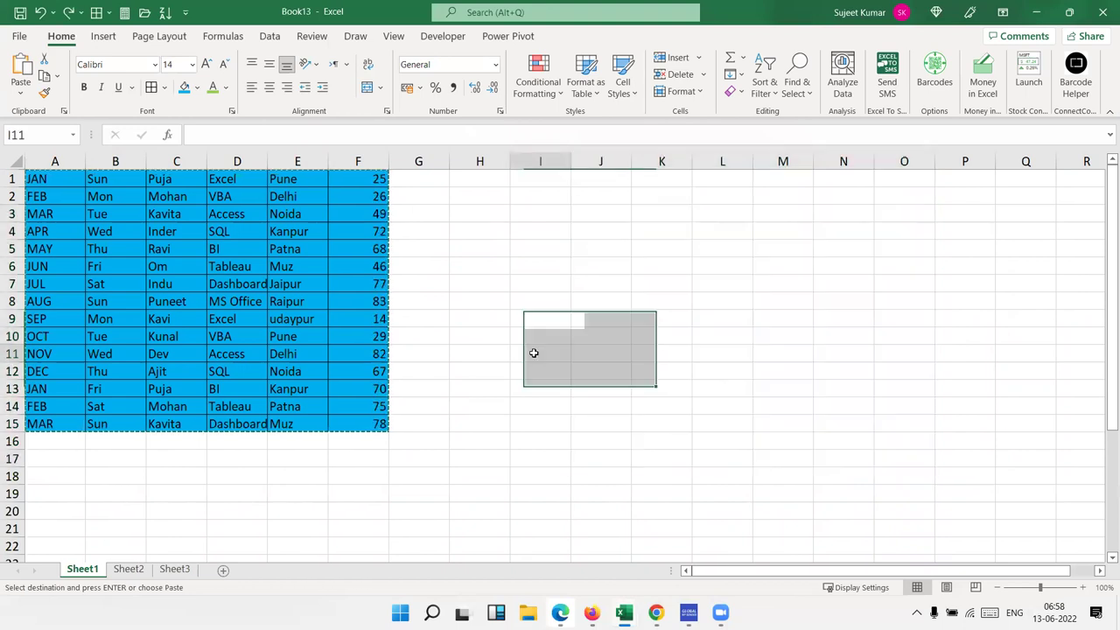
left_click(369, 178)
key("Escape")
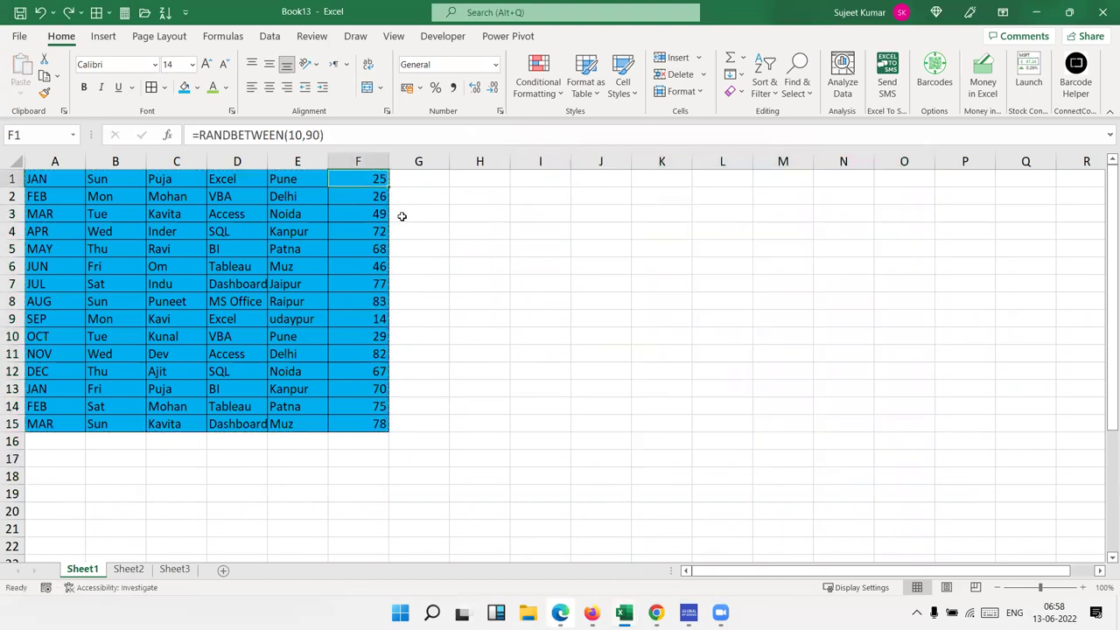
Post the comment 'This is a Final MRP' on cell F1.
right_click(369, 179)
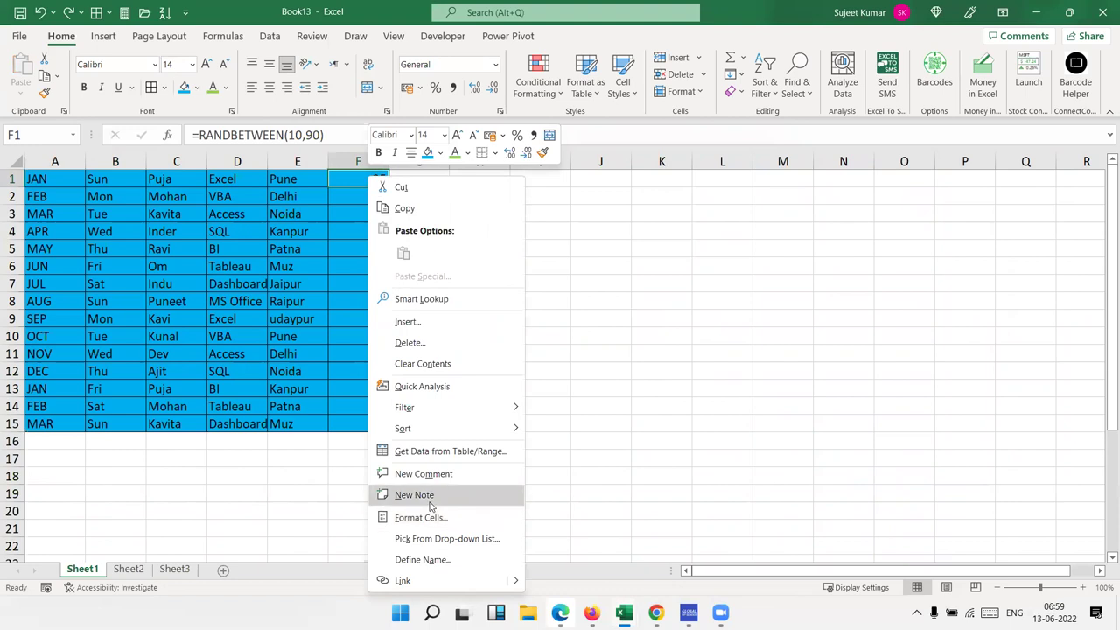
left_click(429, 475)
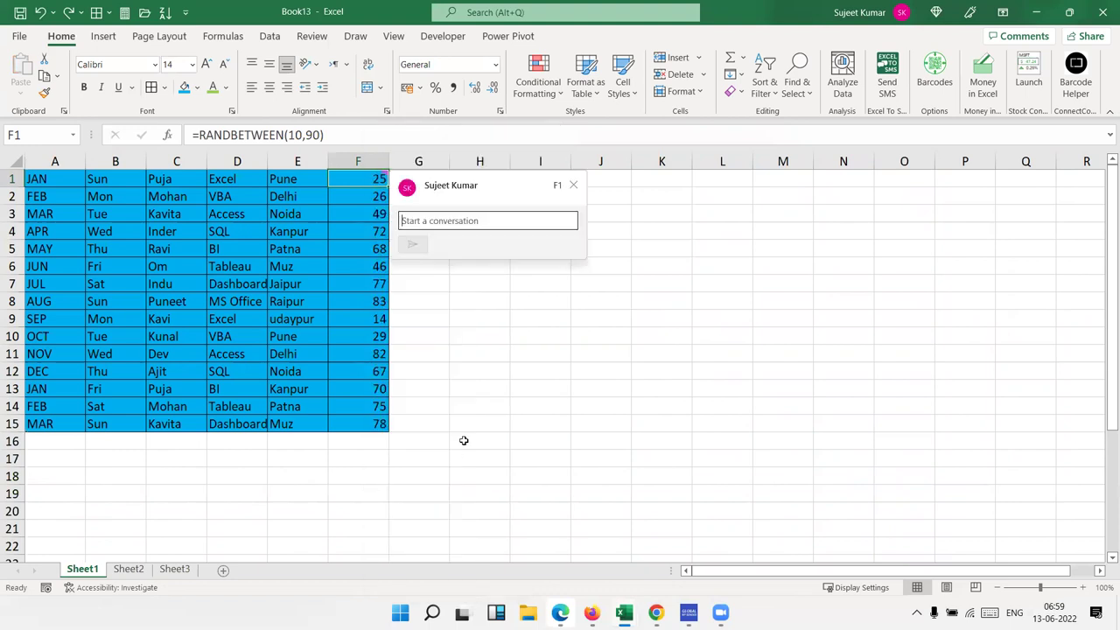
type("This is a Final MRP")
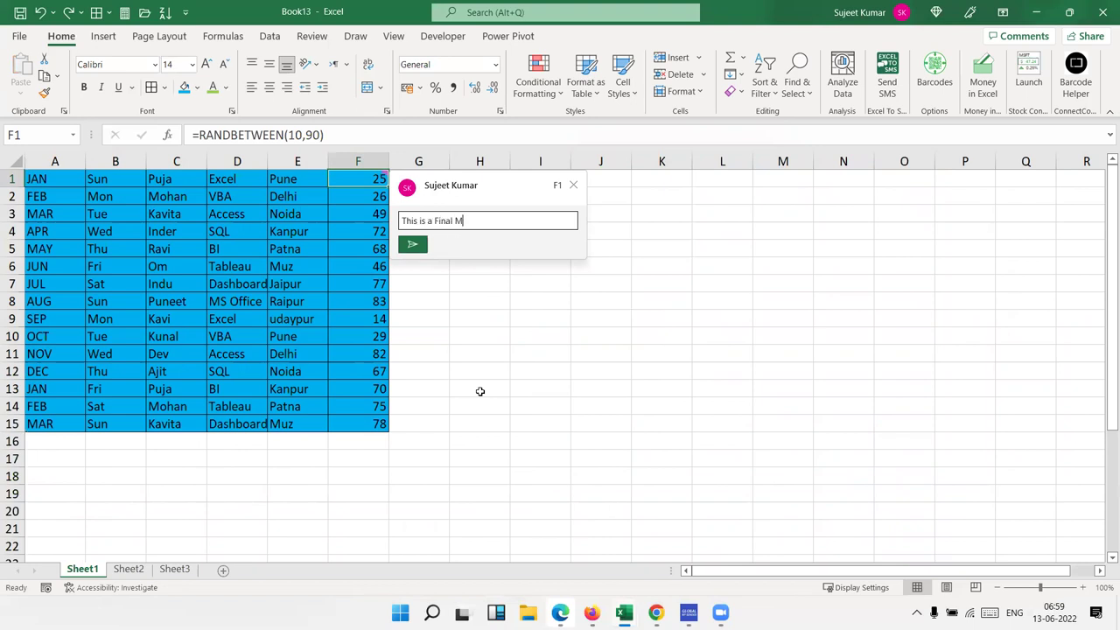
left_click(425, 249)
left_click(556, 333)
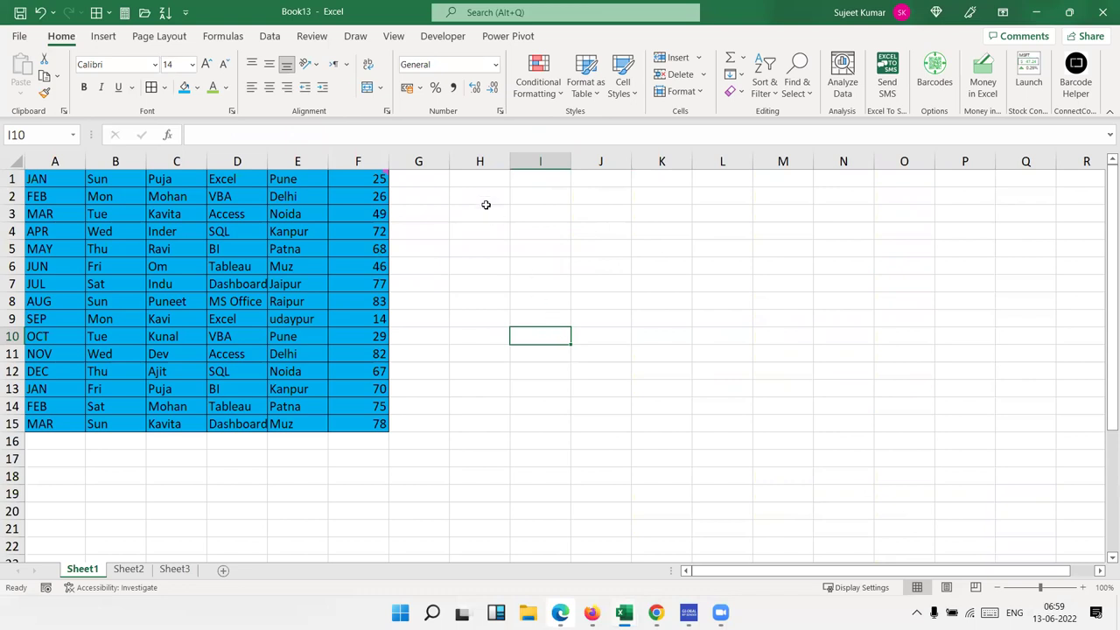
mouse_move(378, 175)
left_click(534, 388)
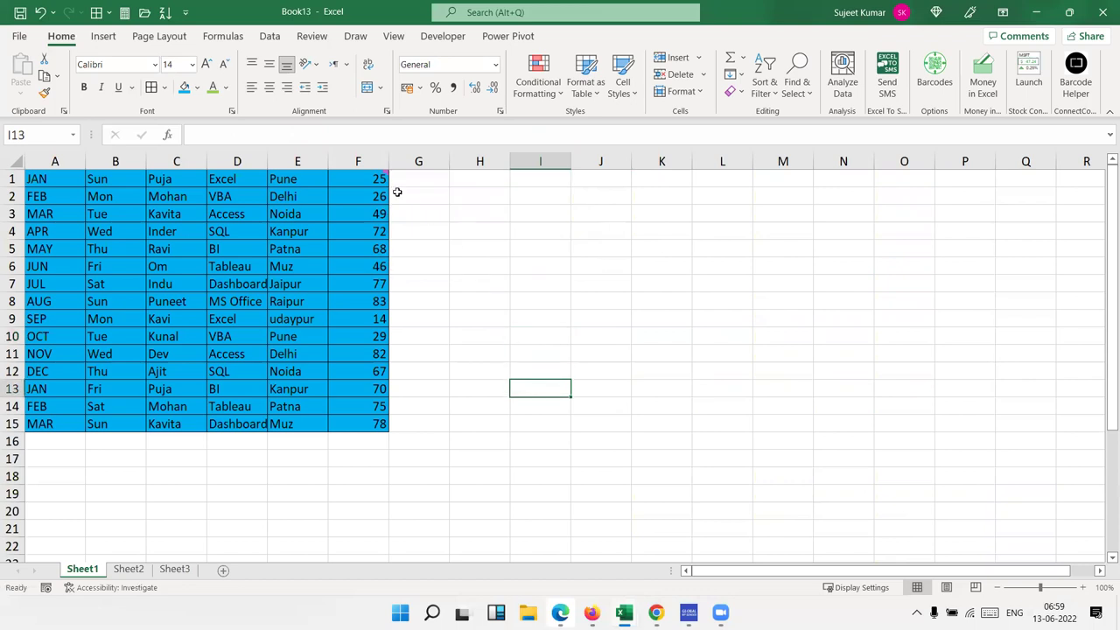
left_click(373, 181)
key("ctrl+c")
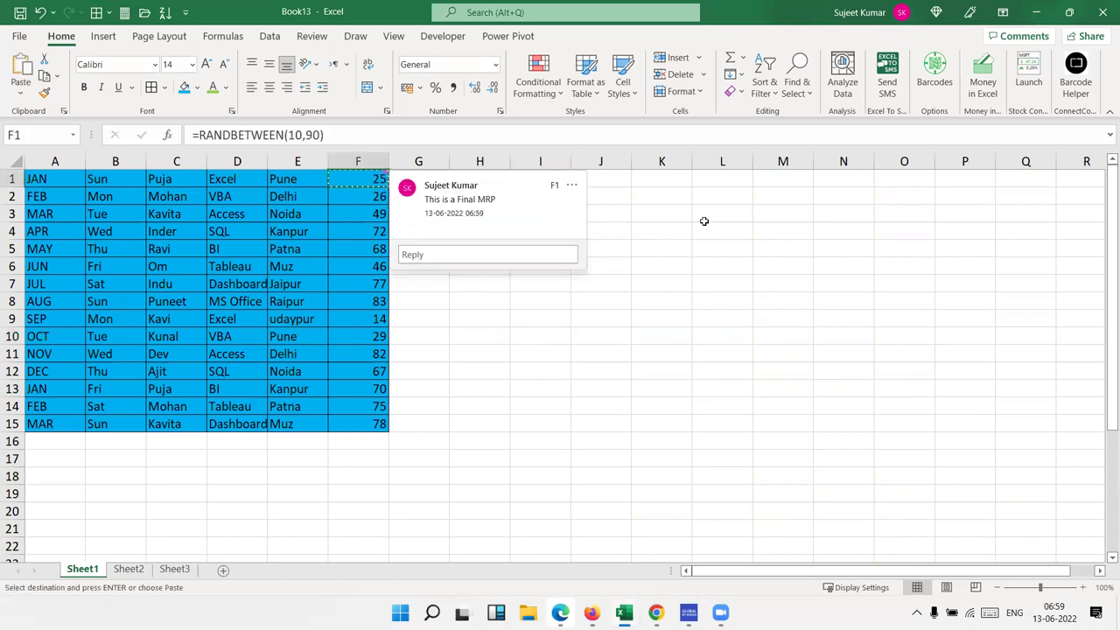
left_click_drag(709, 214, 719, 257)
right_click(719, 257)
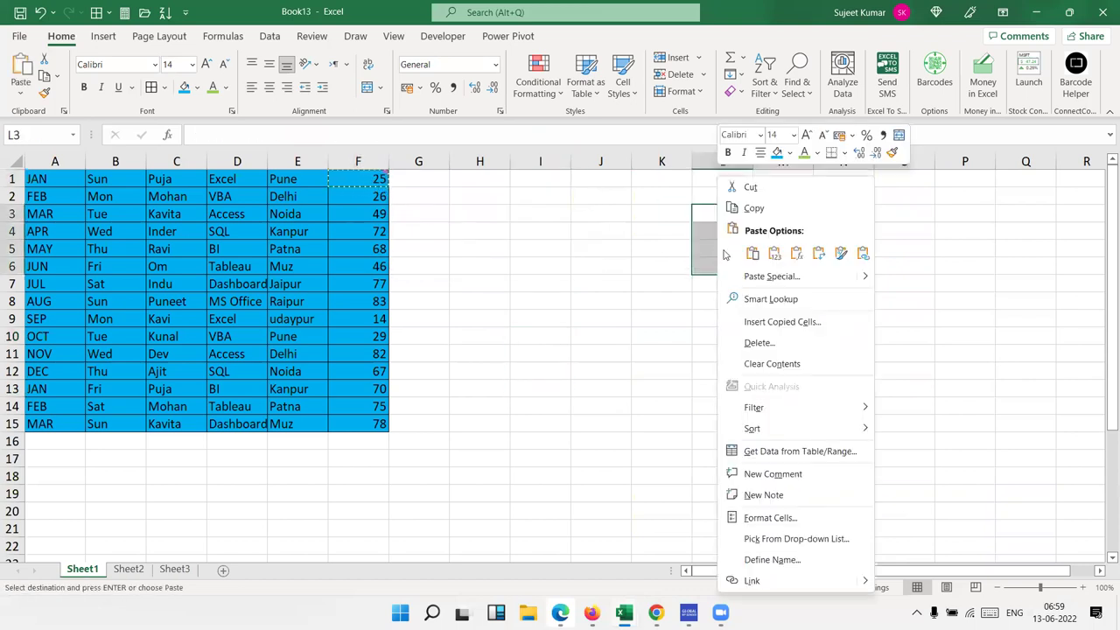
left_click(742, 276)
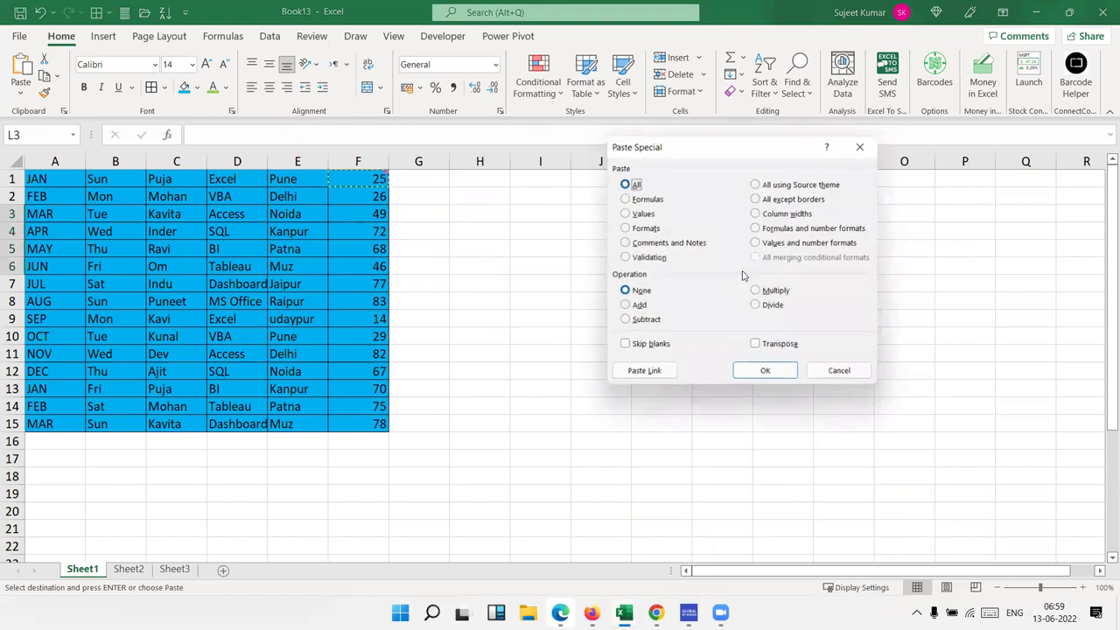
left_click(638, 243)
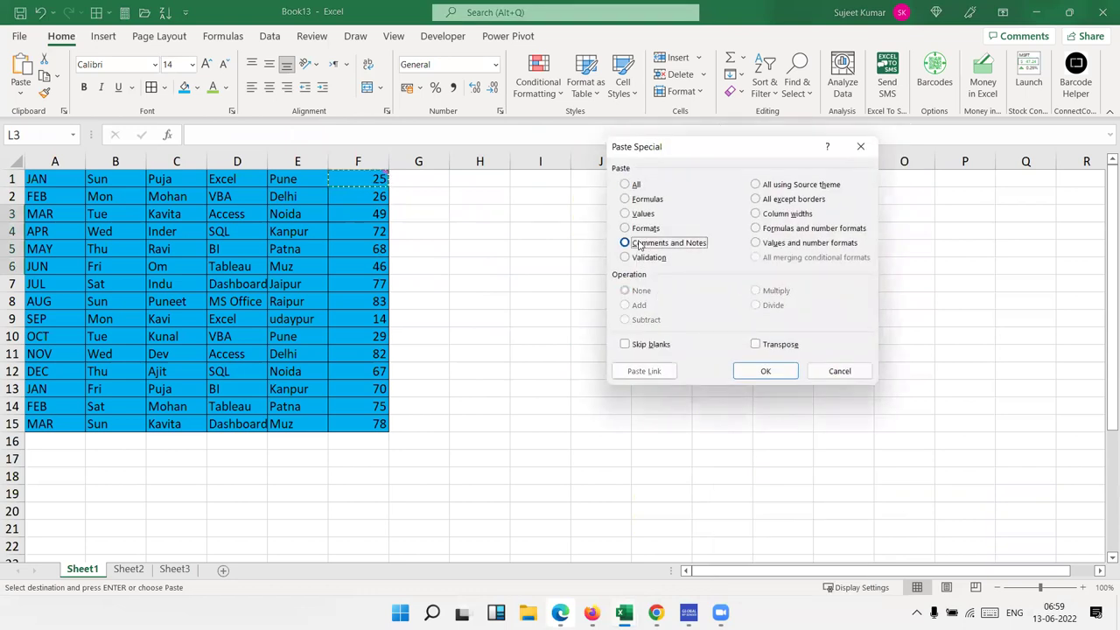
left_click(748, 371)
left_click(710, 356)
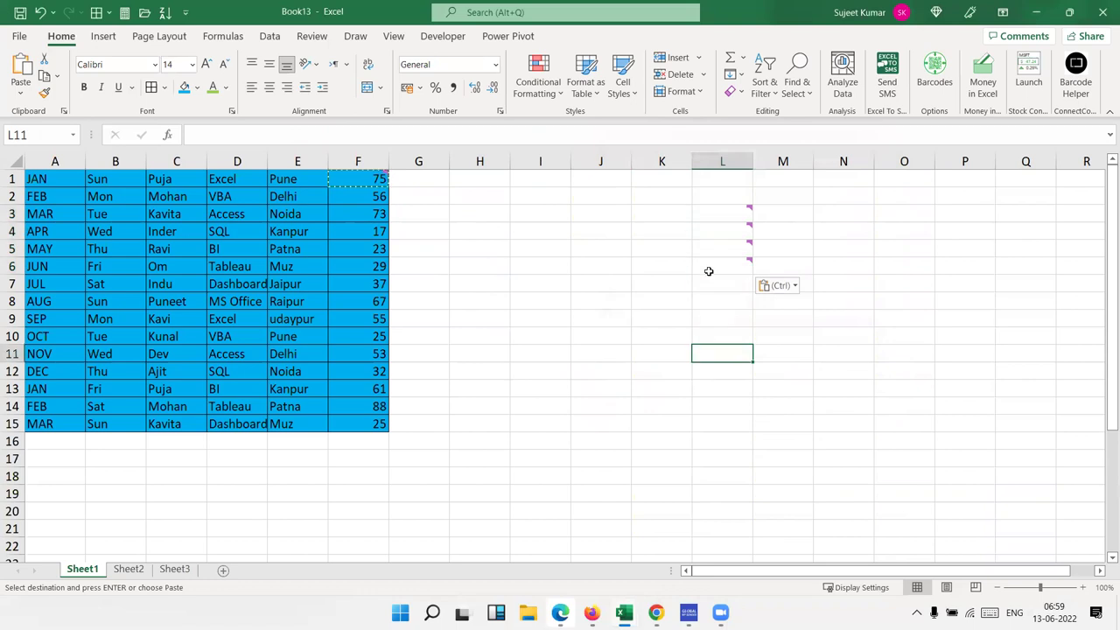
mouse_move(719, 211)
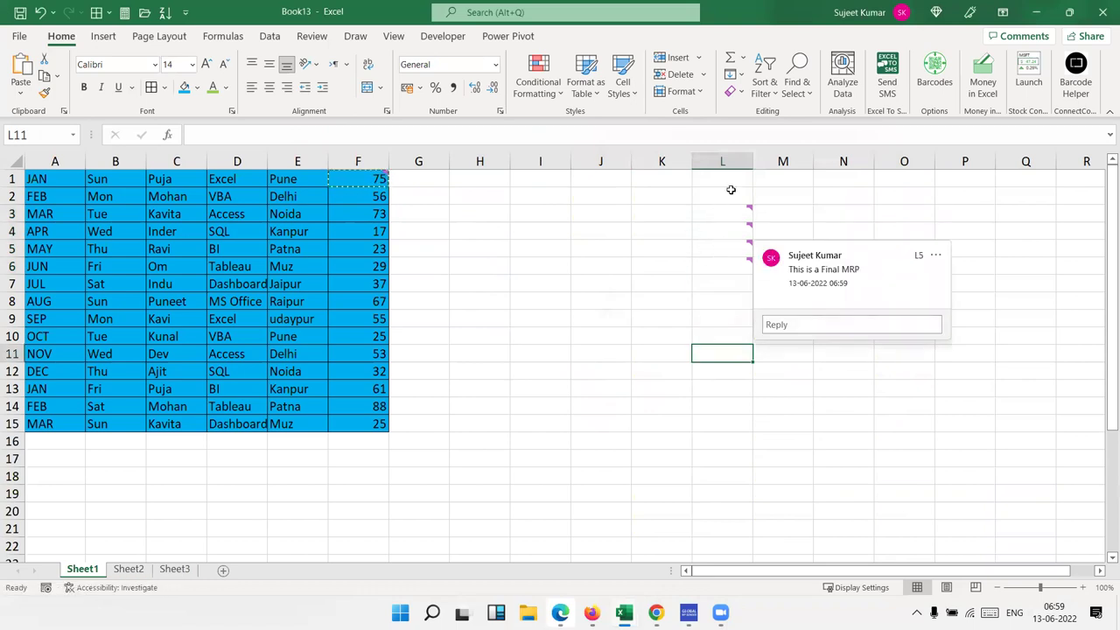
left_click(729, 157)
key("Delete")
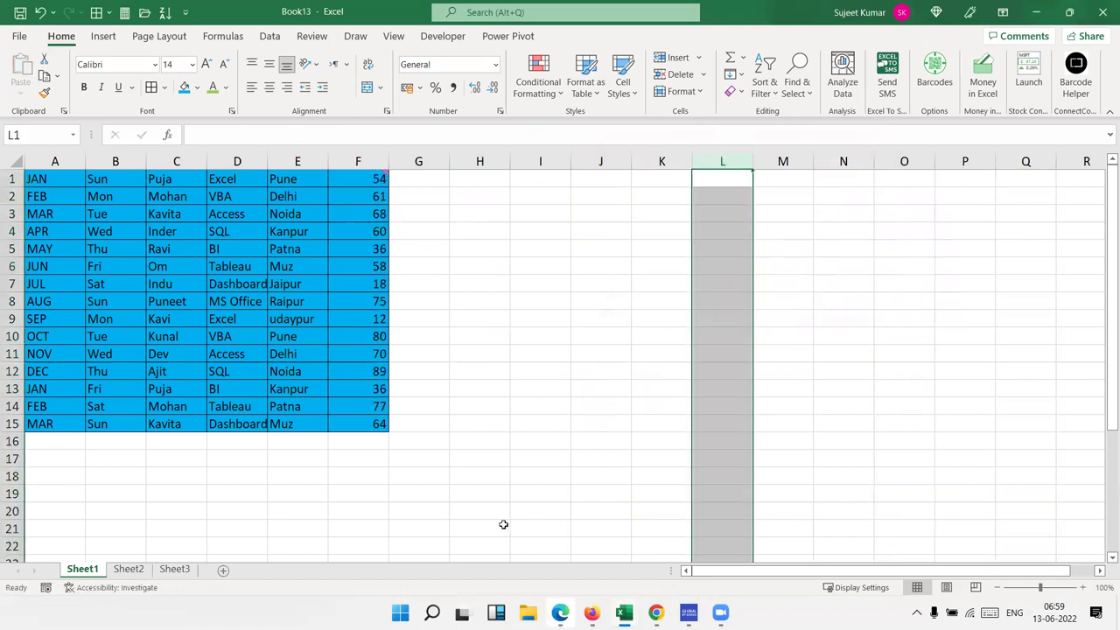
Paste a copy of A1:F15 at J5 using Paste Special All except borders.
left_click_drag(55, 181, 372, 426)
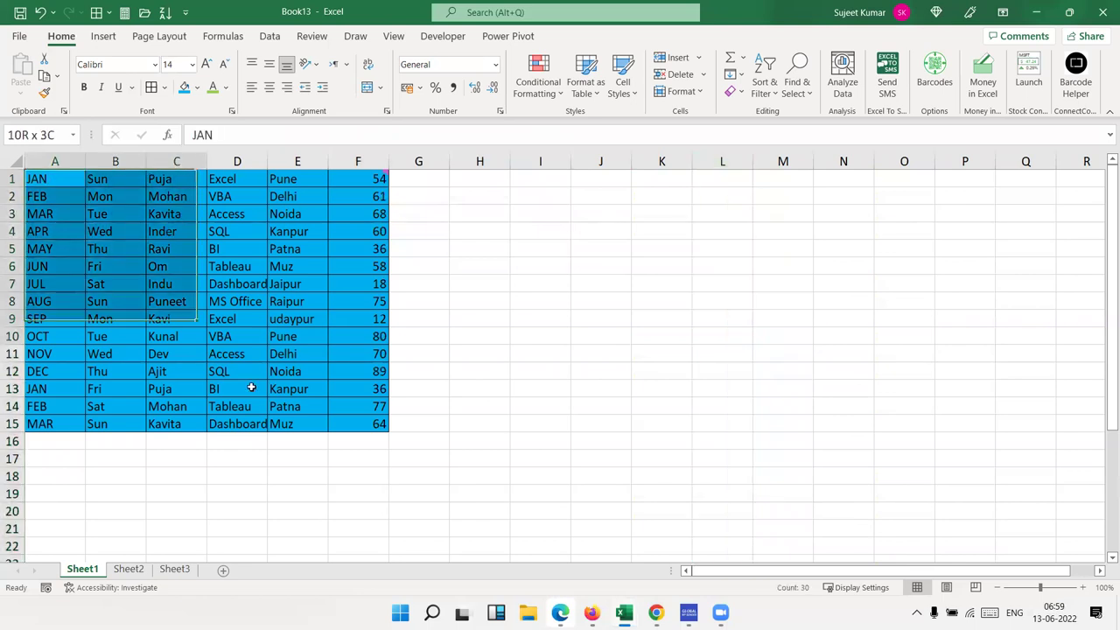
key("ctrl+c")
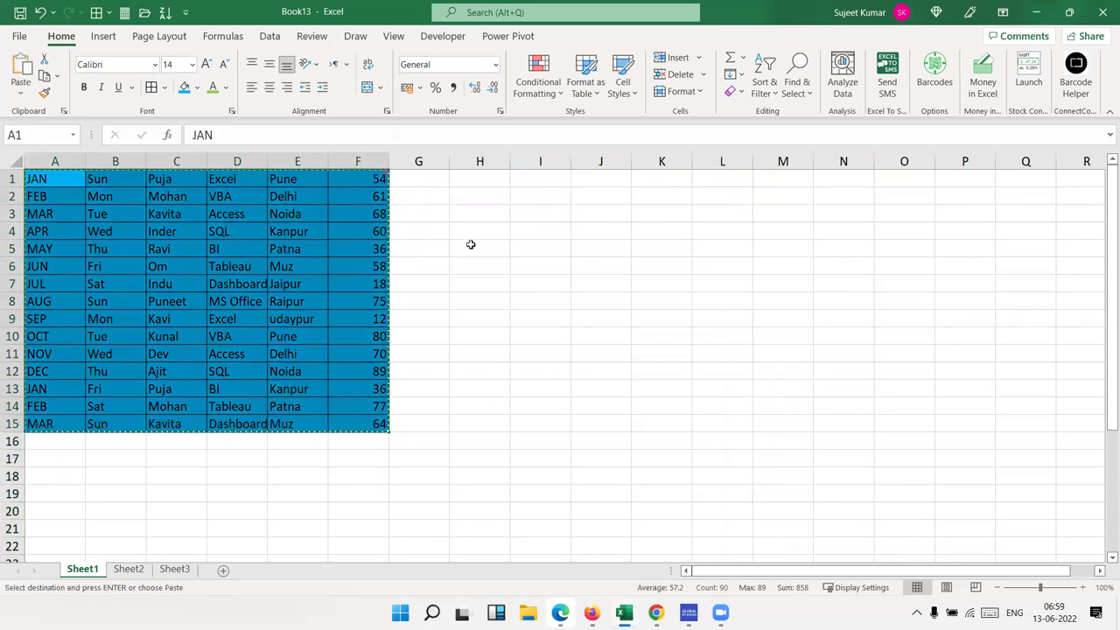
right_click(604, 248)
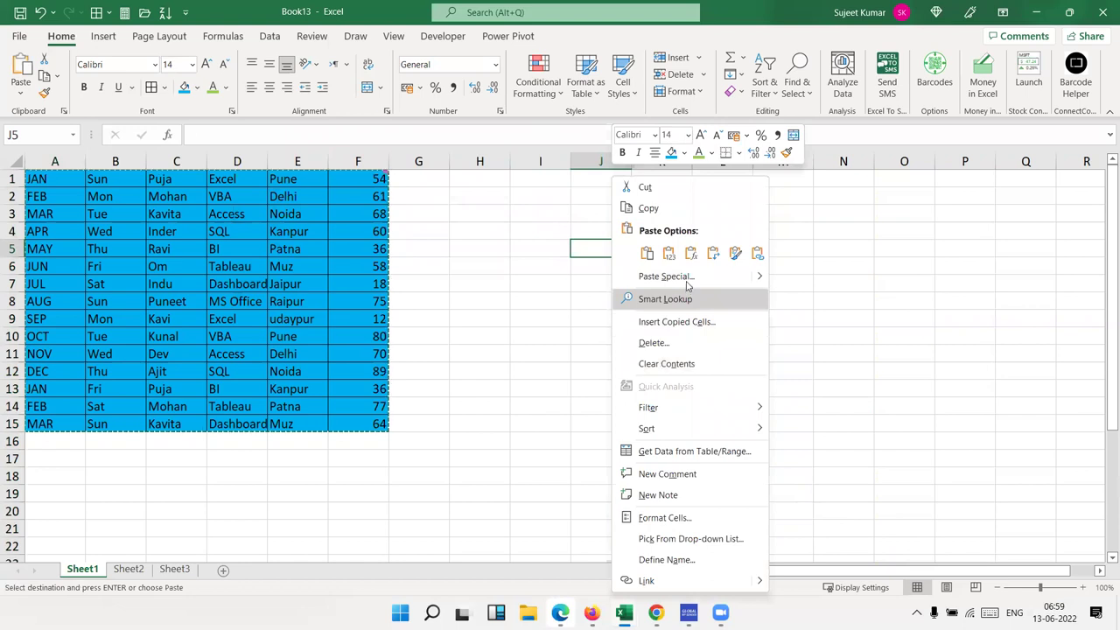
left_click(699, 275)
left_click(729, 209)
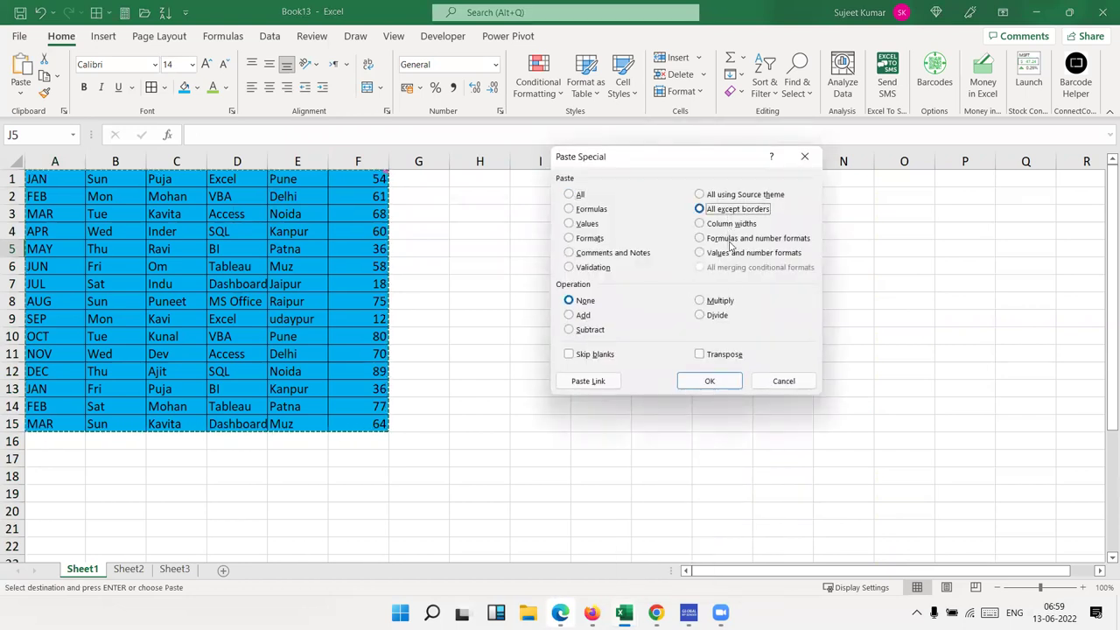
left_click(732, 378)
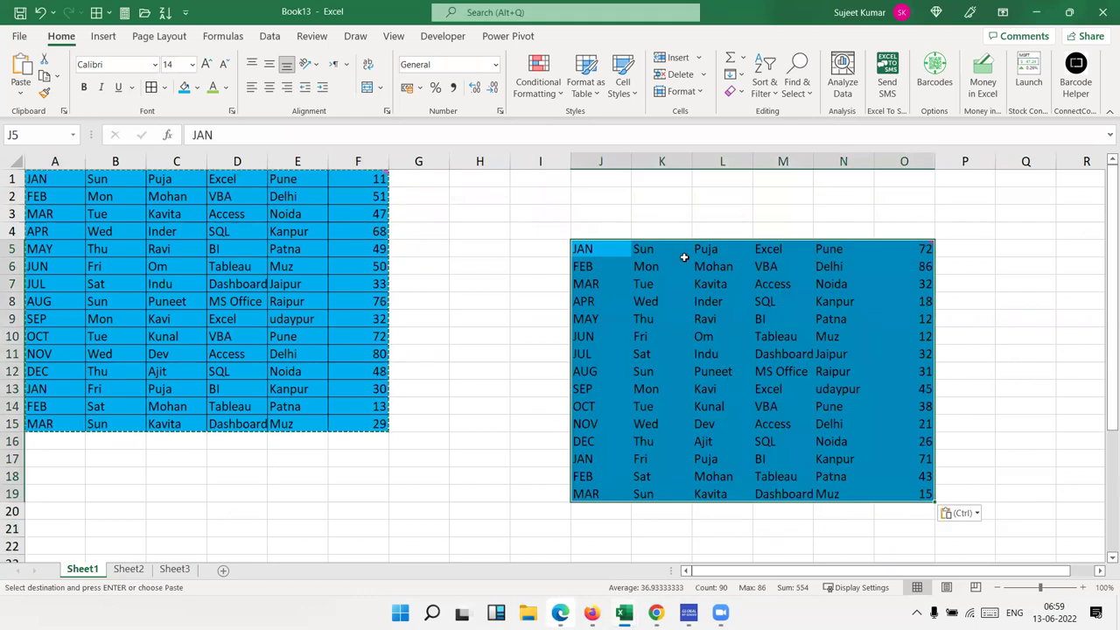
Clear the pasted copy, AutoFit all columns, and reselect A1:F15.
left_click_drag(600, 161, 901, 165)
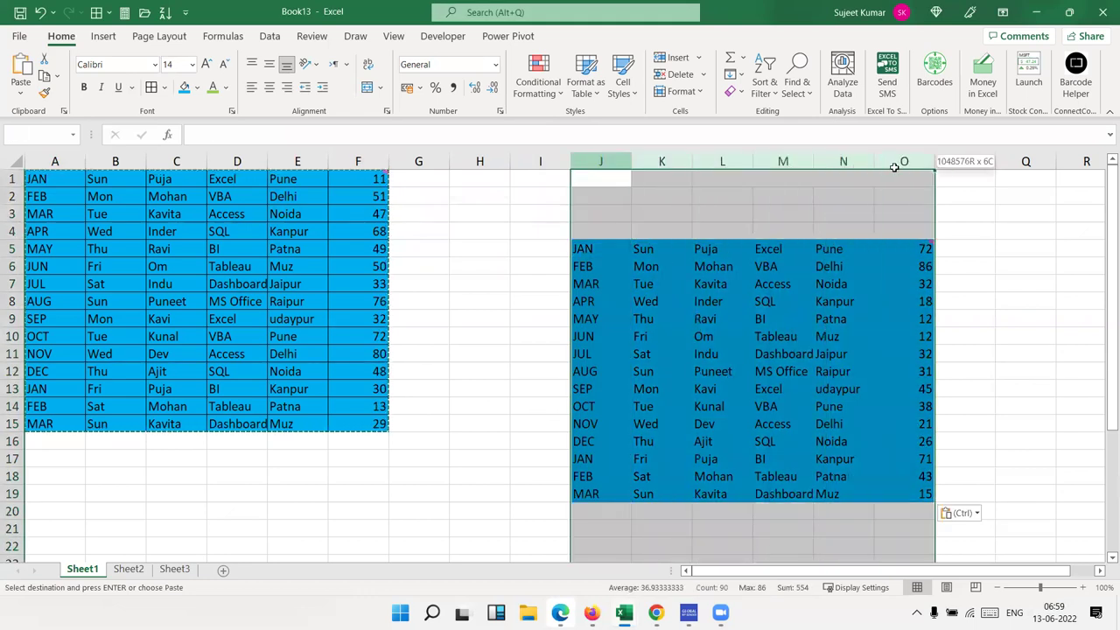
key("Delete")
left_click(96, 294)
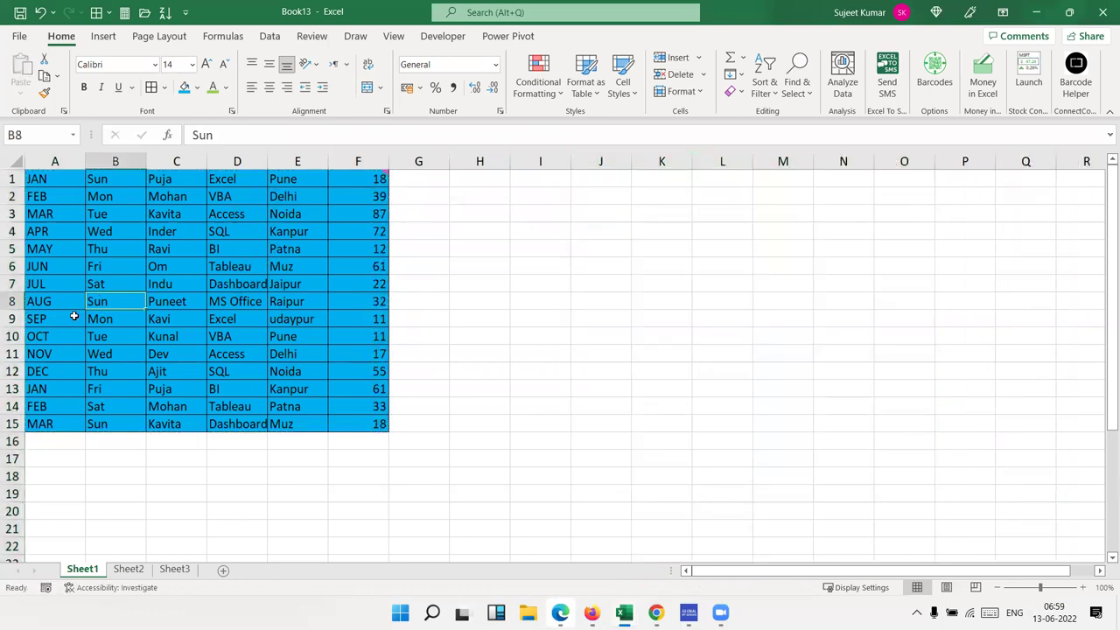
left_click(8, 166)
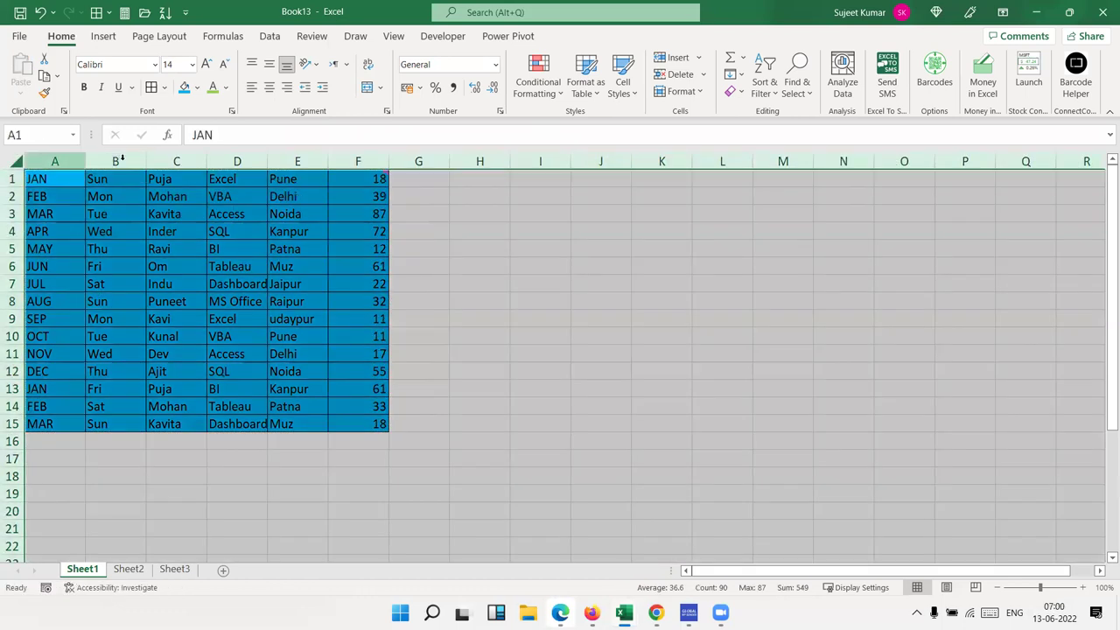
double_click(205, 161)
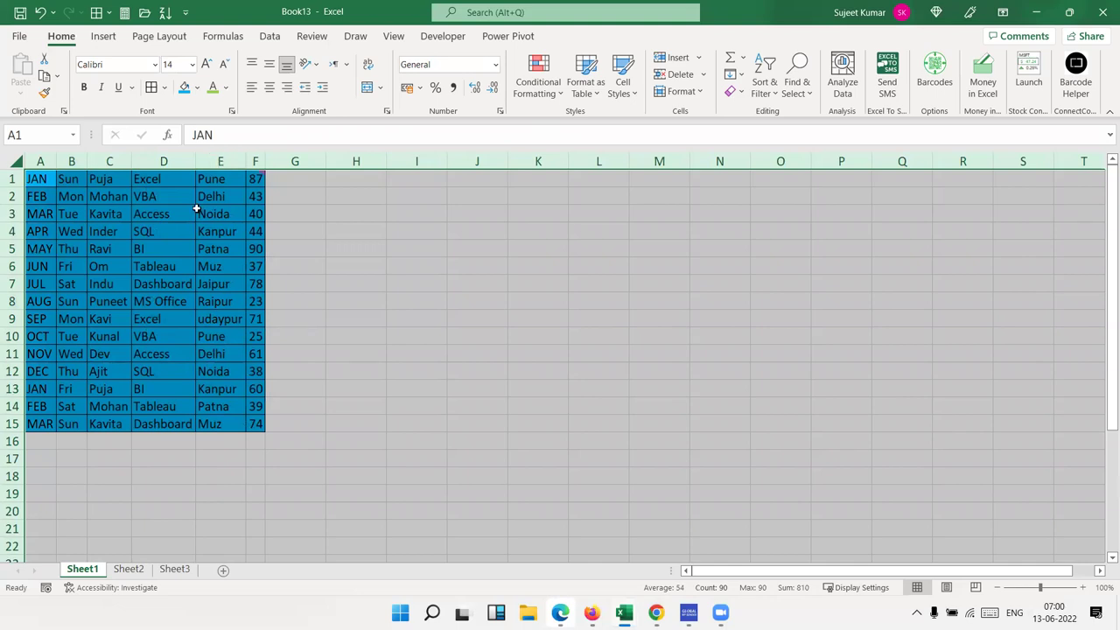
left_click(420, 406)
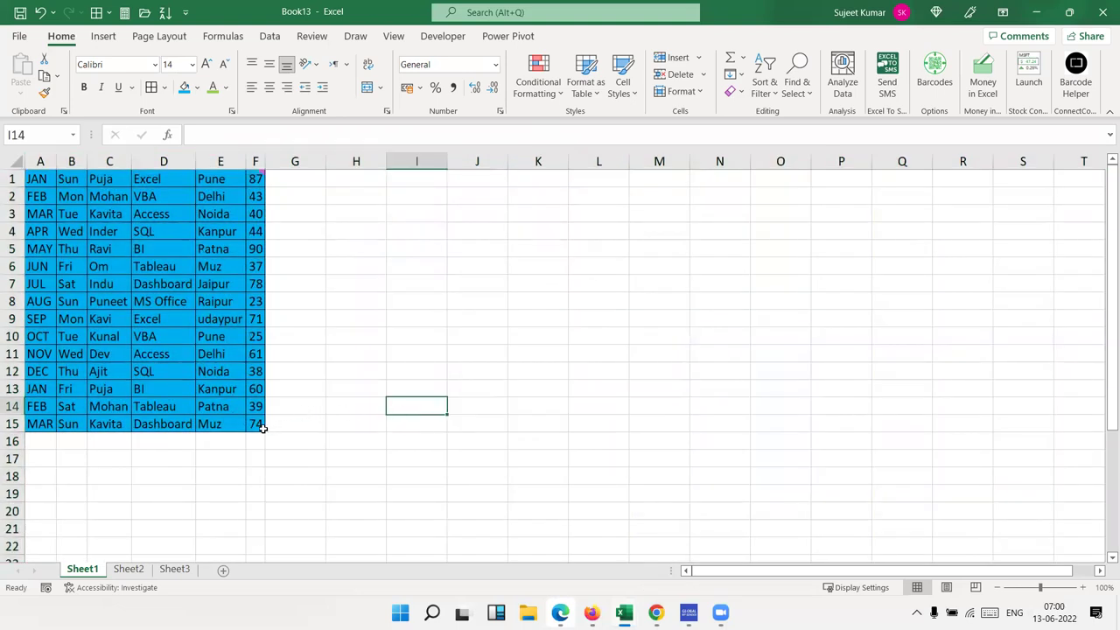
left_click_drag(261, 424, 36, 179)
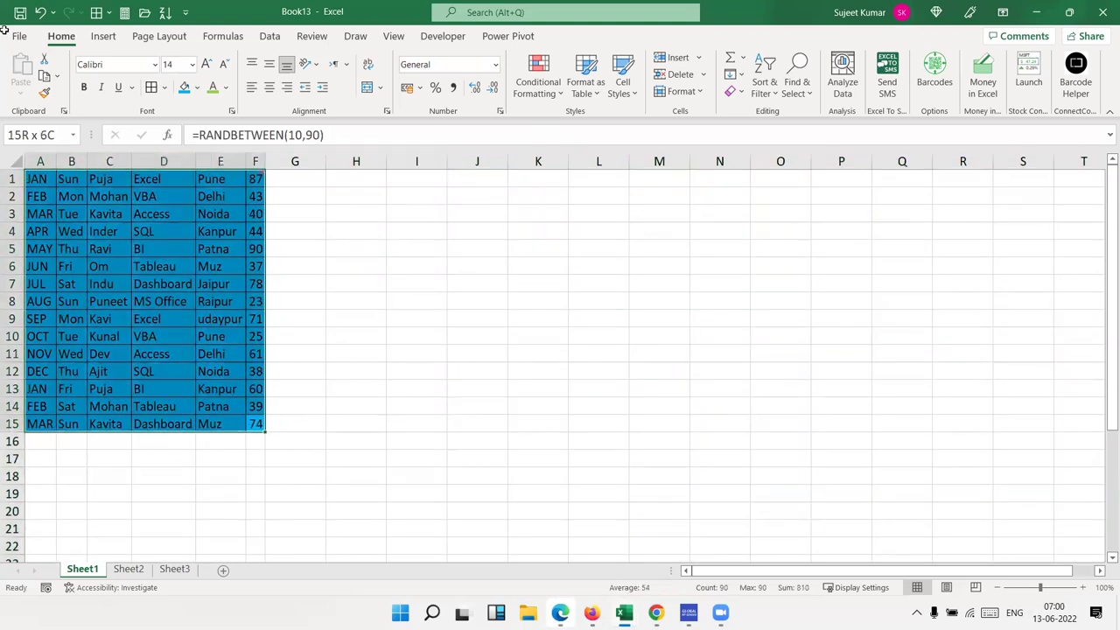
Paste the table at K1 and match its widths with Paste Special Column widths.
key("ctrl+c")
left_click(531, 178)
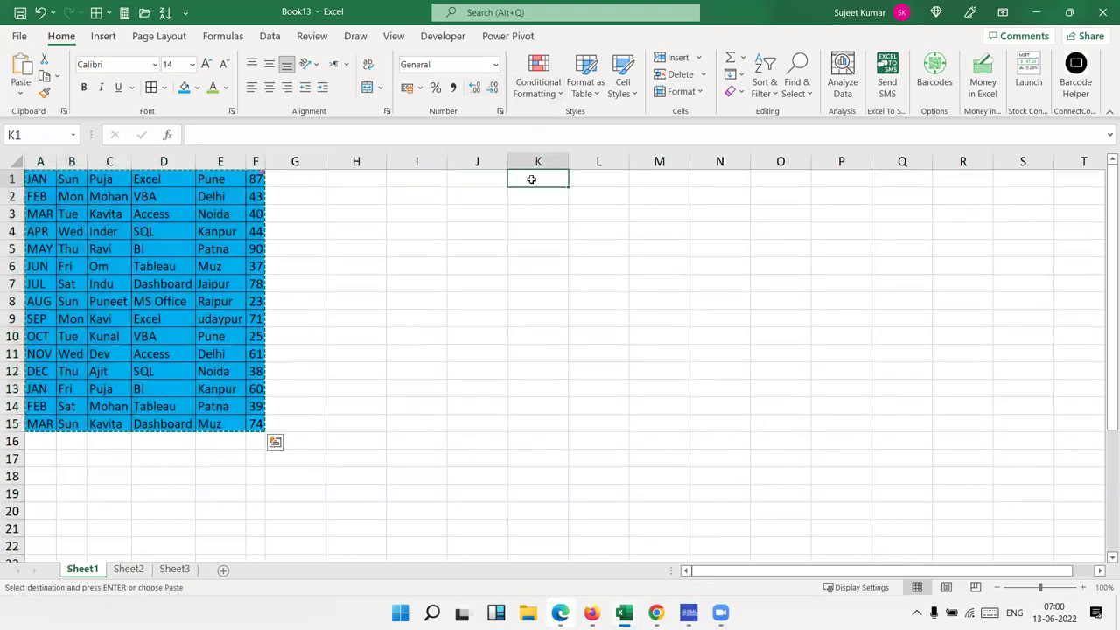
key("ctrl+v")
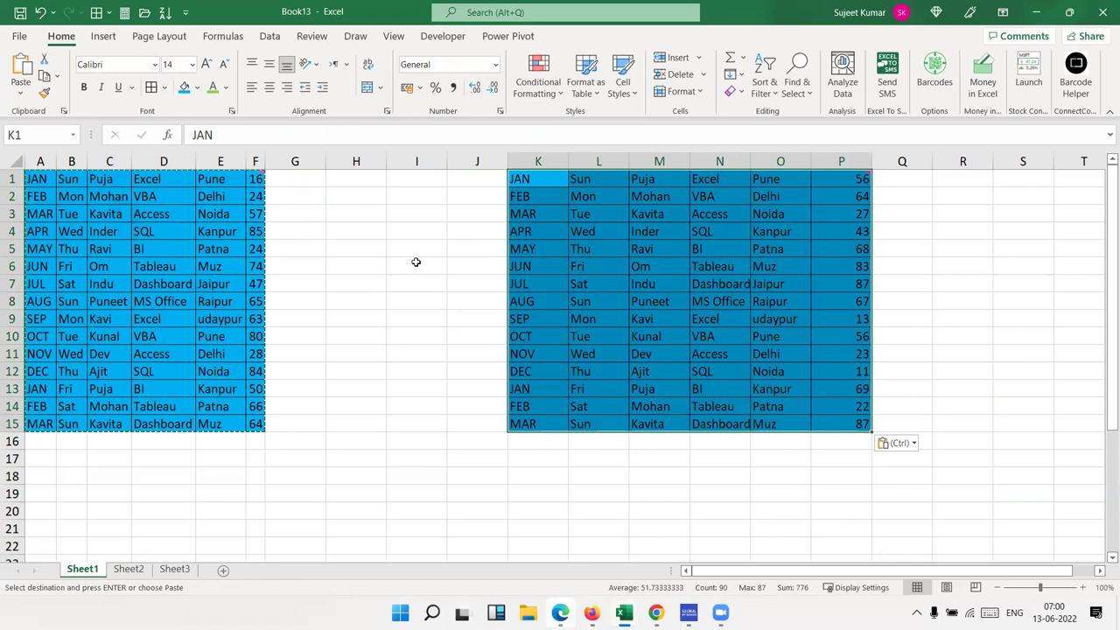
right_click(728, 250)
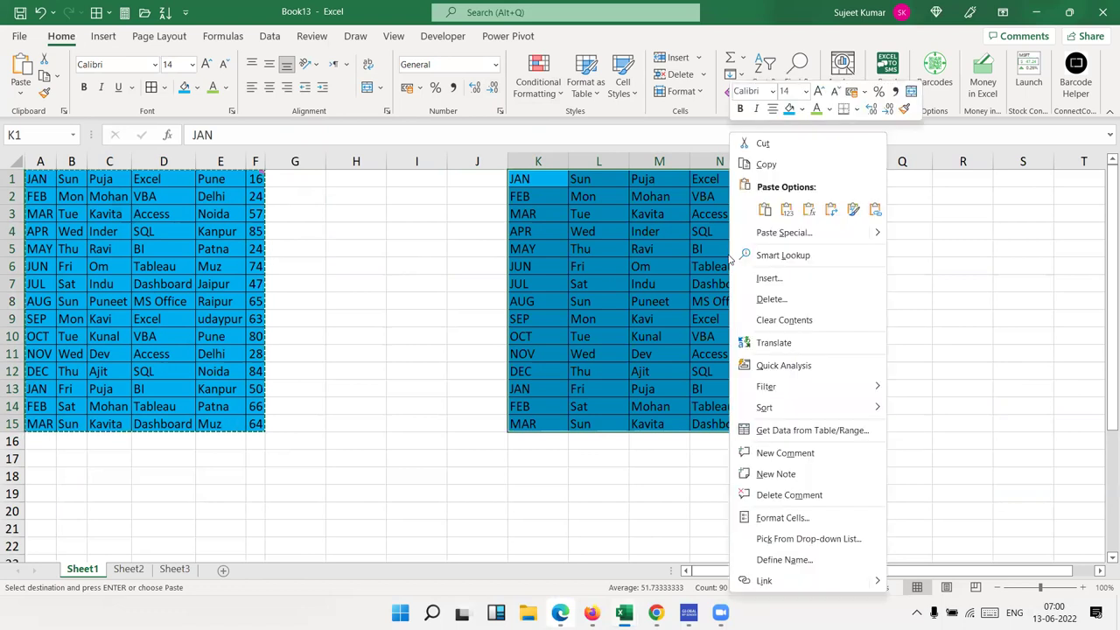
left_click(787, 233)
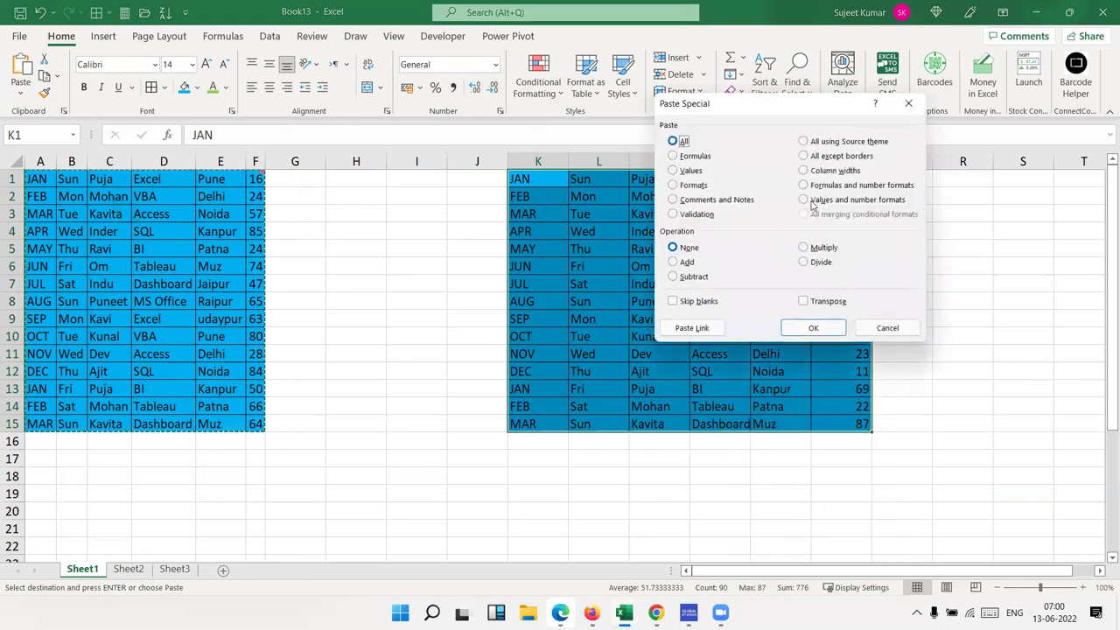
left_click(827, 172)
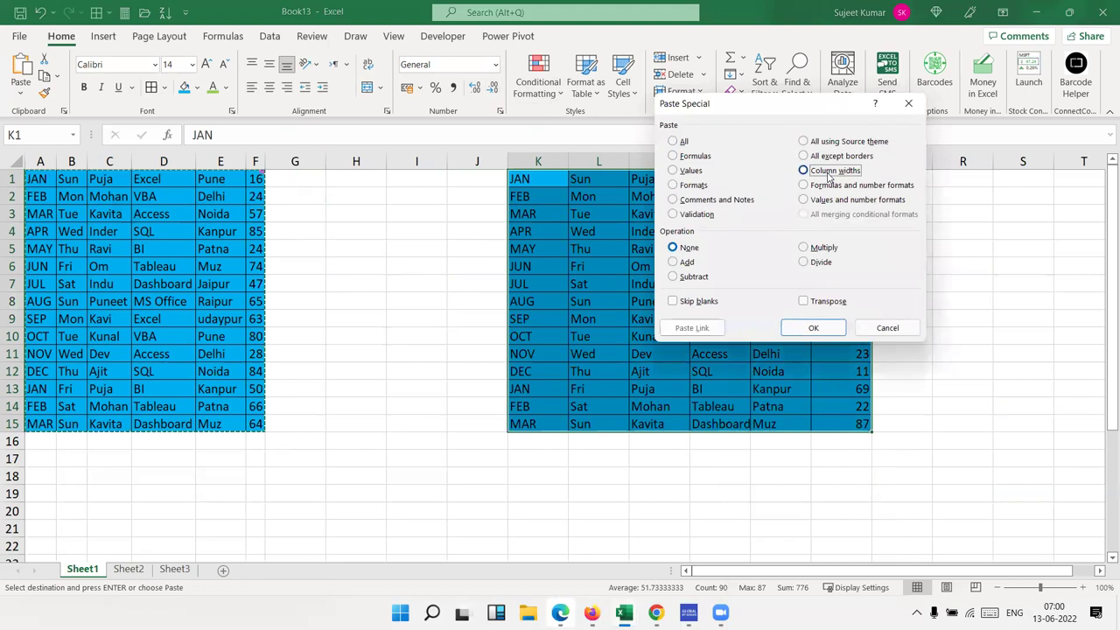
left_click(804, 329)
Paste the column widths again starting at cell R1.
left_click(840, 189)
left_click(838, 182)
right_click(838, 182)
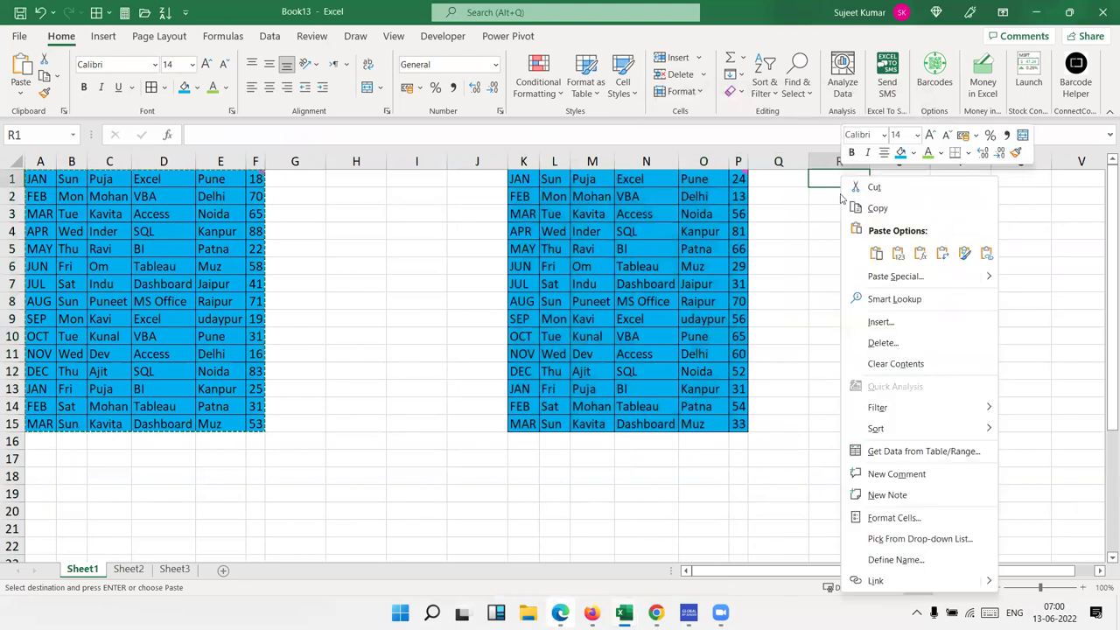
left_click(884, 278)
left_click(893, 218)
left_click(921, 373)
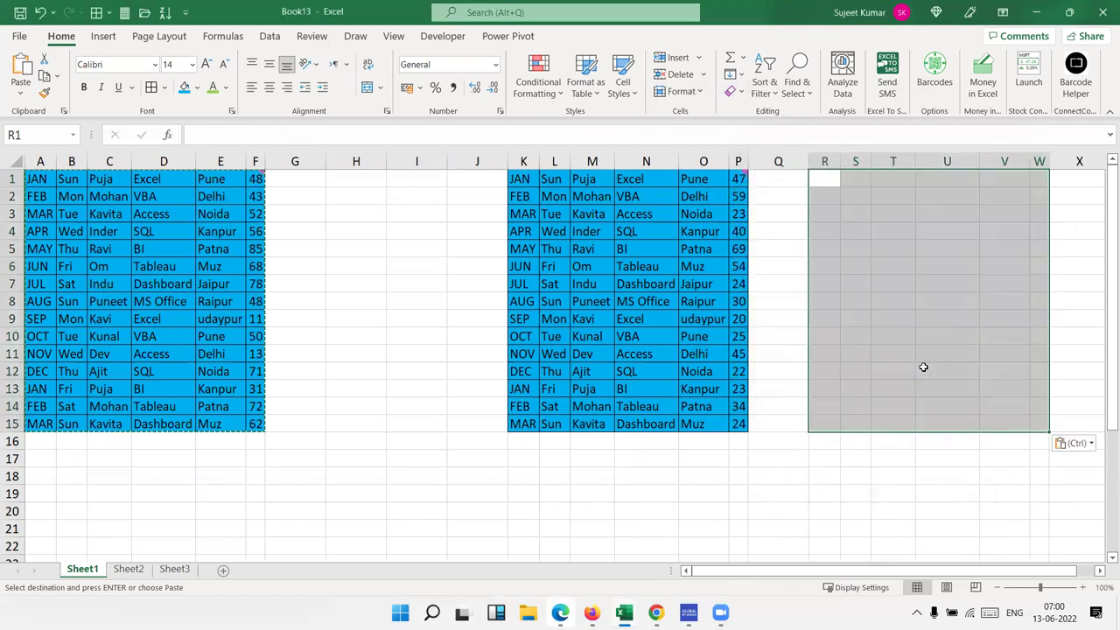
left_click(819, 211)
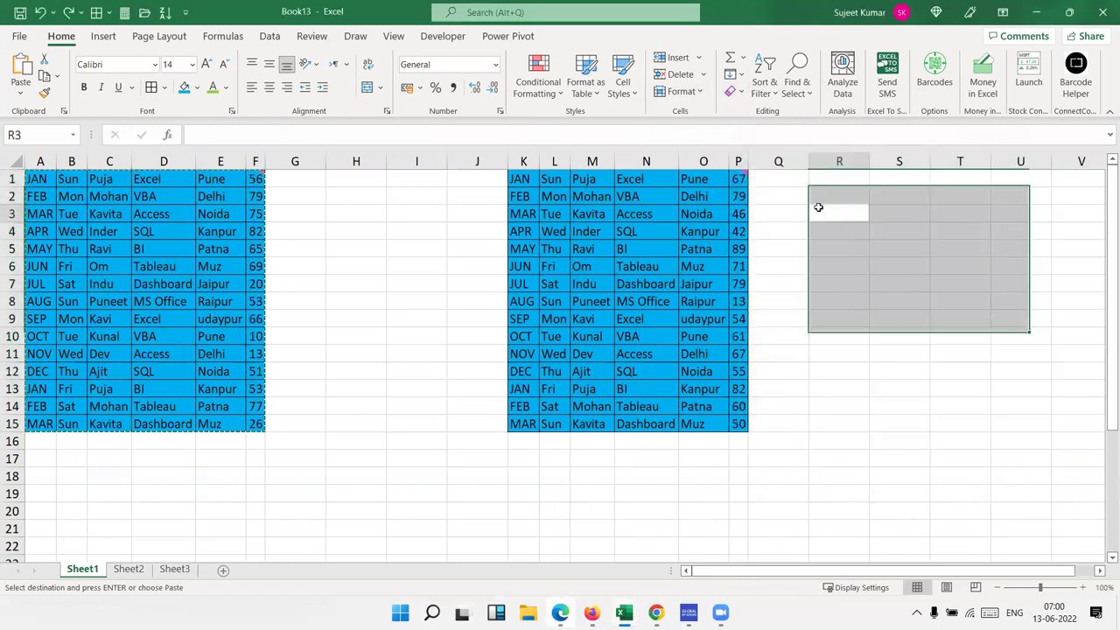
right_click(829, 186)
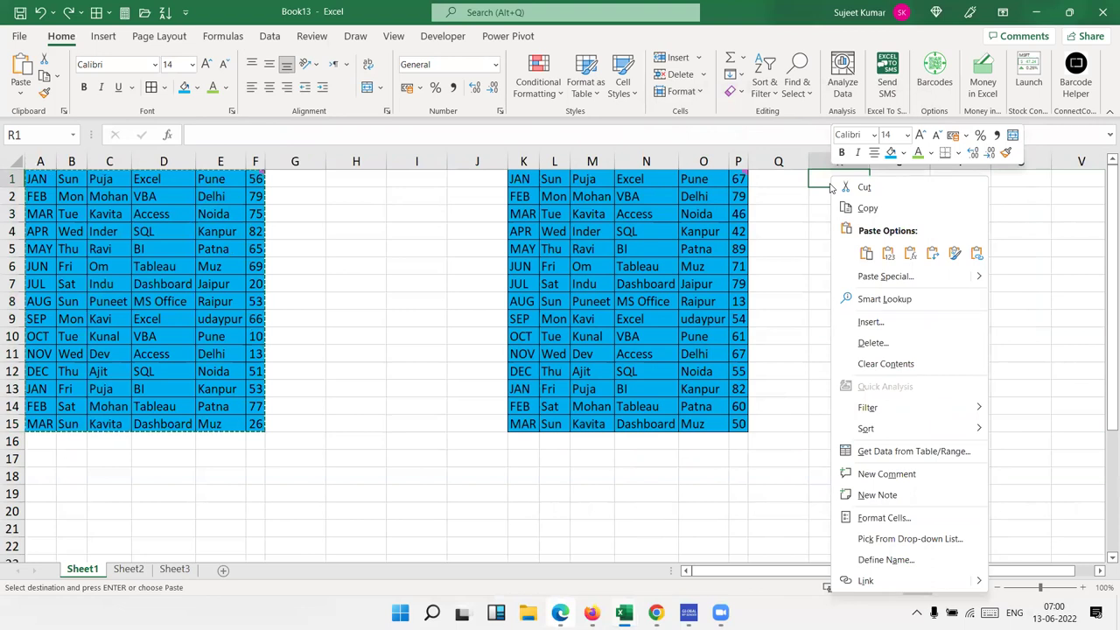
mouse_move(969, 276)
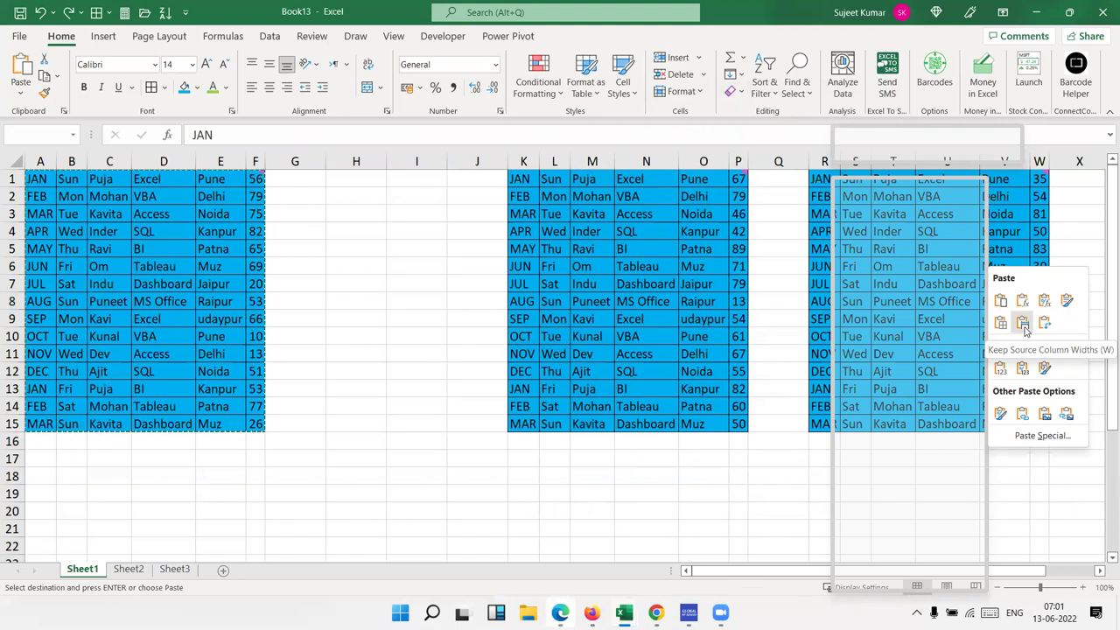
key("Escape")
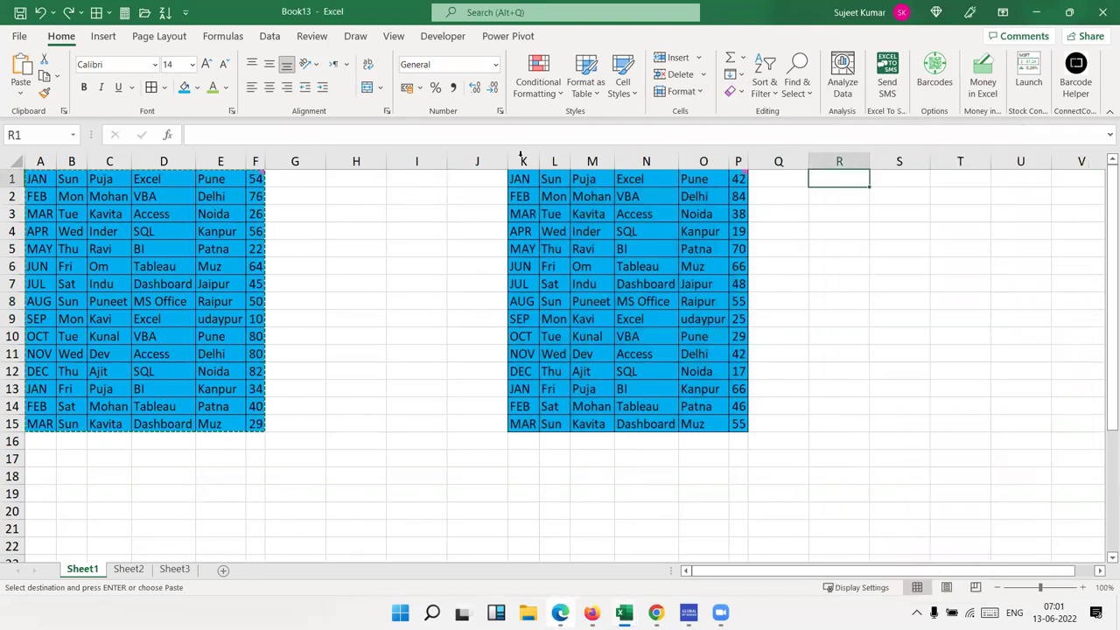
left_click(523, 161)
Delete columns K through P and enter a Date header in G1.
left_click_drag(679, 157, 840, 157)
key("ctrl+minus")
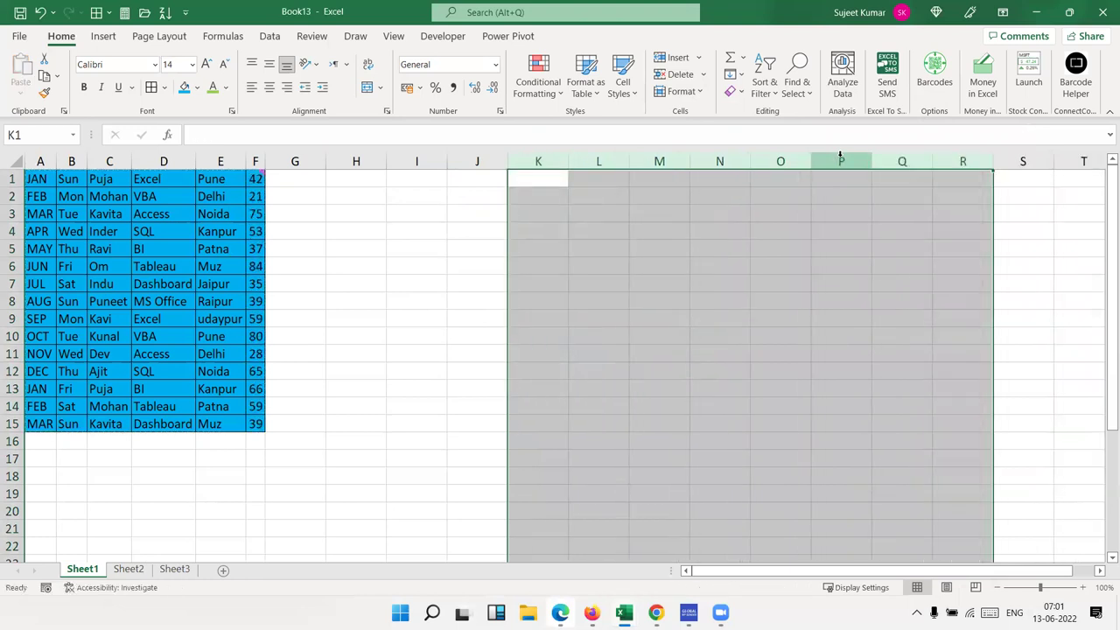
key("ctrl+Home")
key("Right")
key("Right")
key("Right")
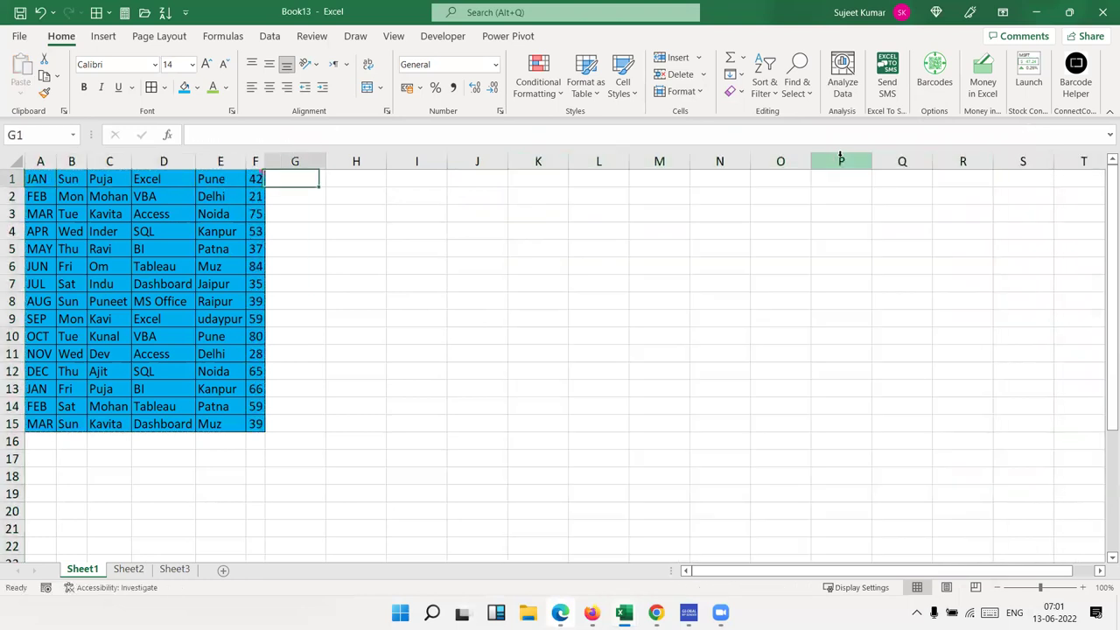
type("Date")
key("Return")
Fill dates 01-Jan to 14-Jan down G2:G15 and copy them.
type("1/1")
key("Return")
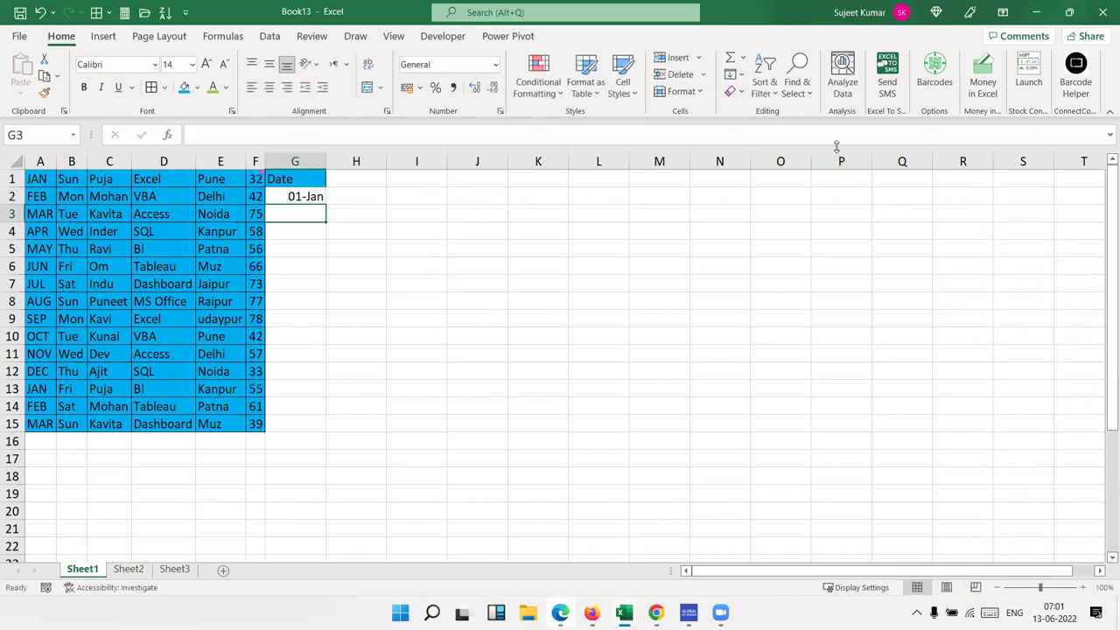
left_click(302, 199)
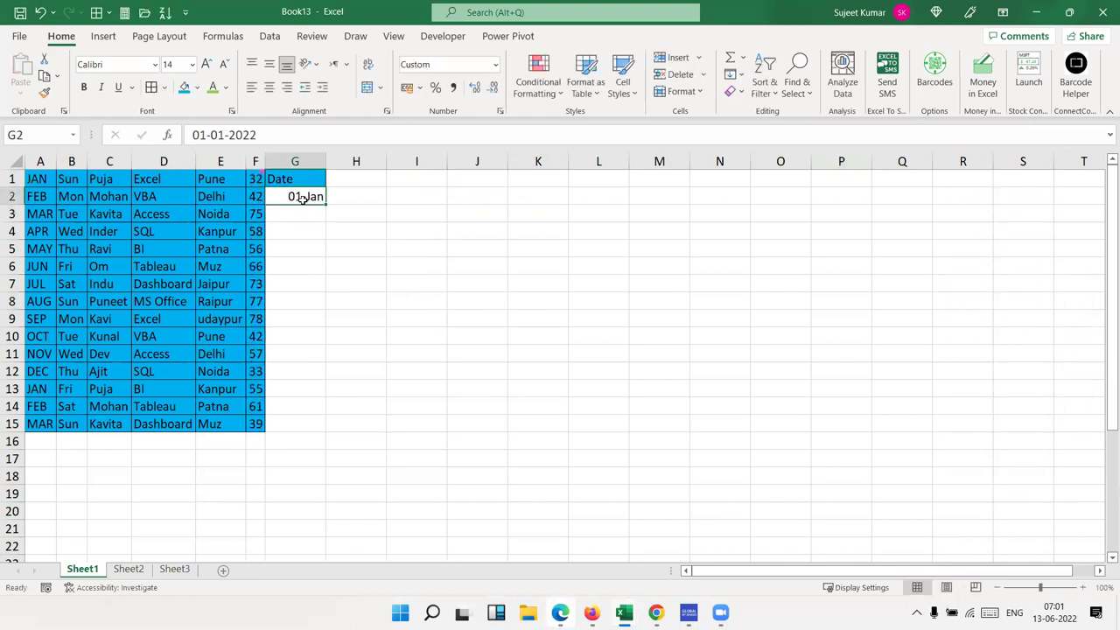
left_click_drag(323, 201, 327, 434)
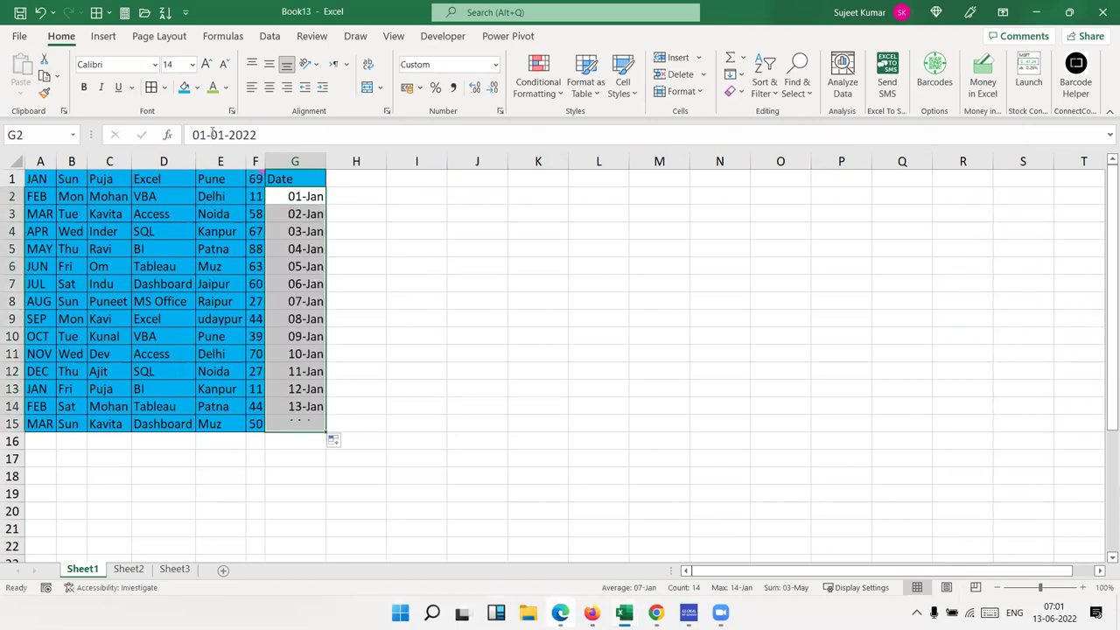
key("ctrl+c")
Paste the copied G-column dates into L2 as values only, giving serial numbers 44562 to 44575.
left_click(584, 198)
right_click(584, 198)
left_click(644, 277)
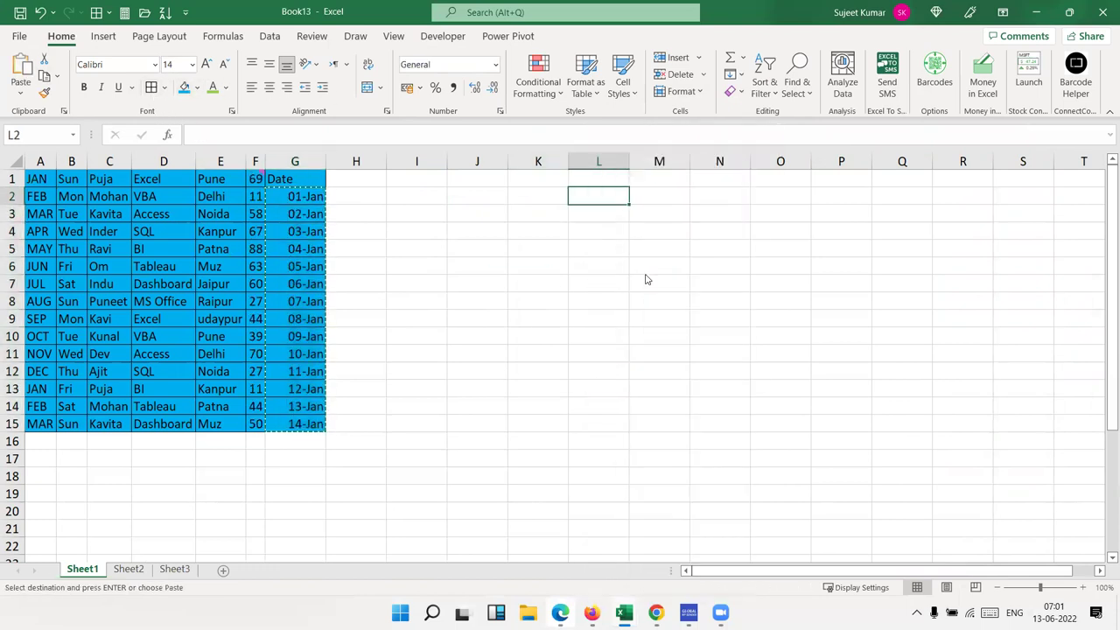
left_click(530, 216)
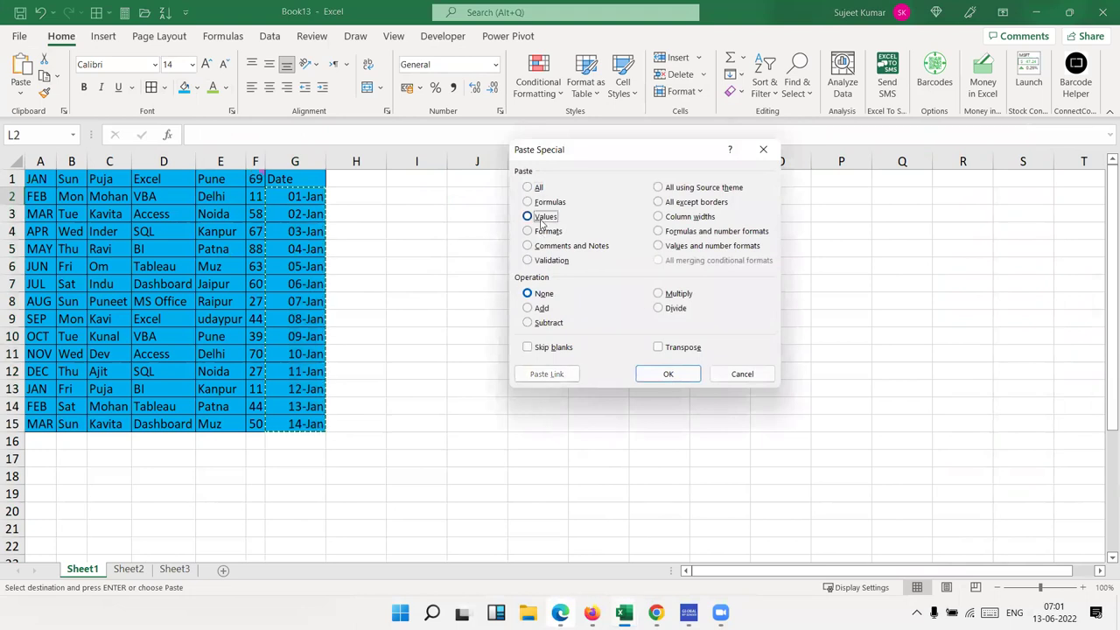
left_click(668, 373)
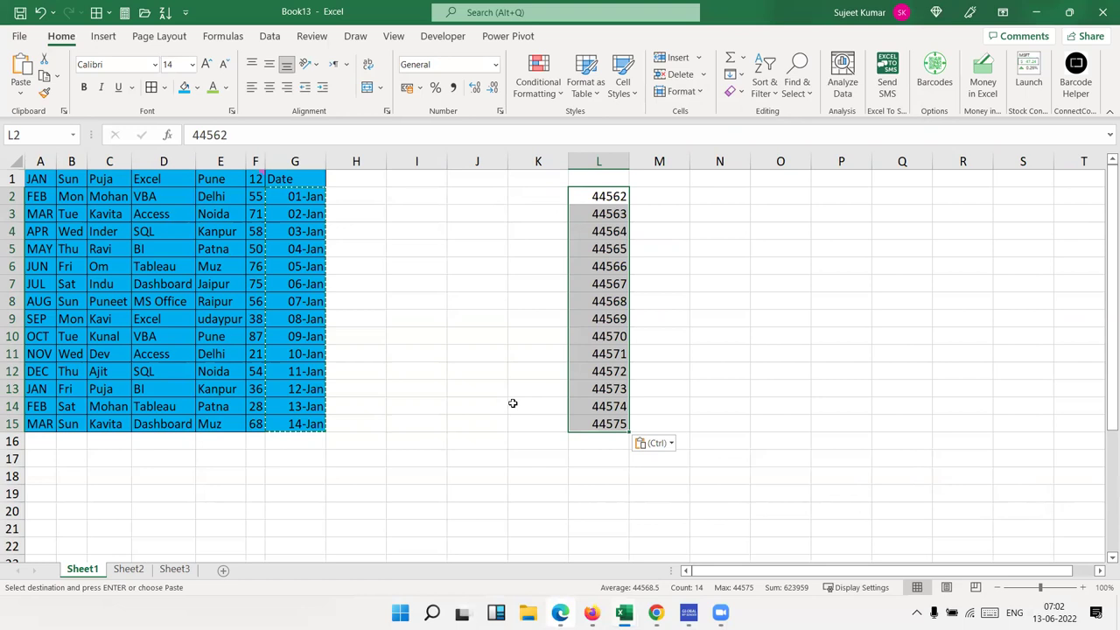
left_click(721, 249)
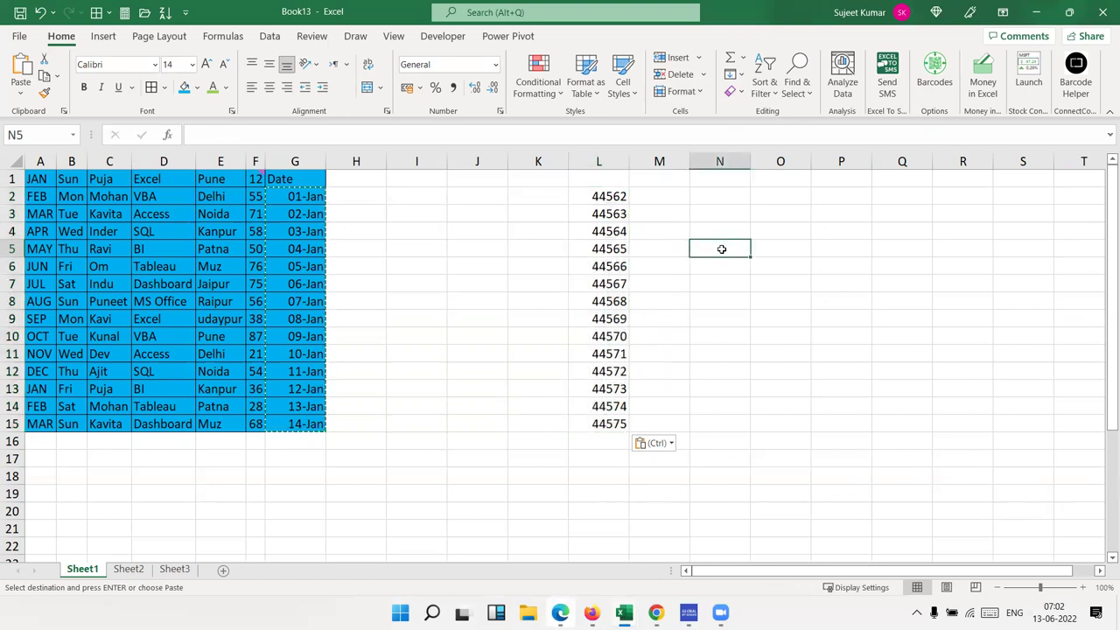
type("13/6")
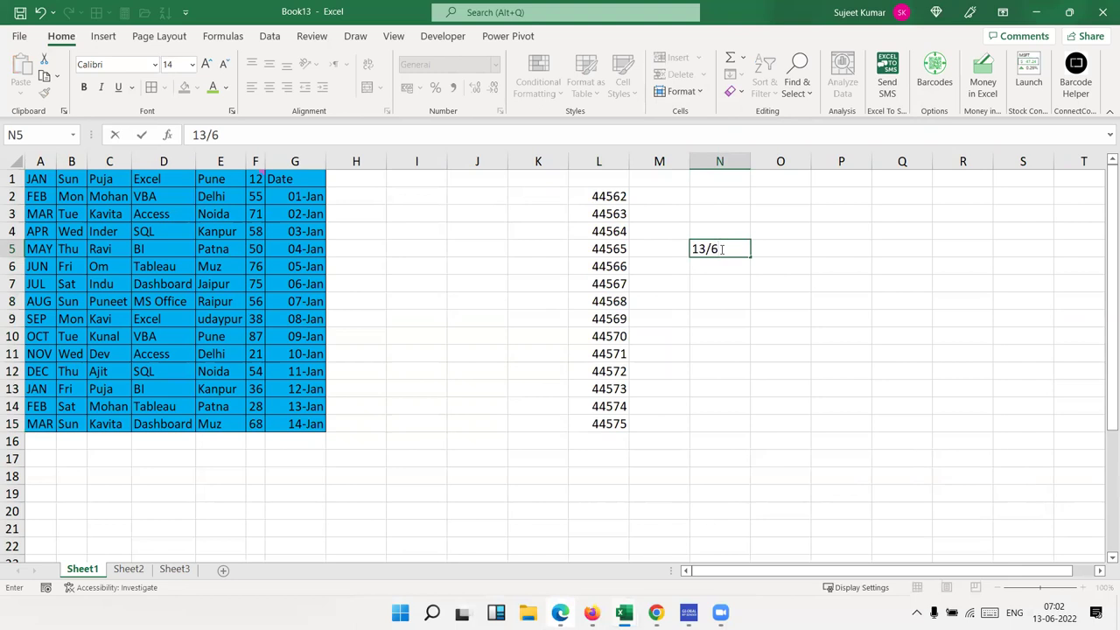
key("Return")
left_click(721, 249)
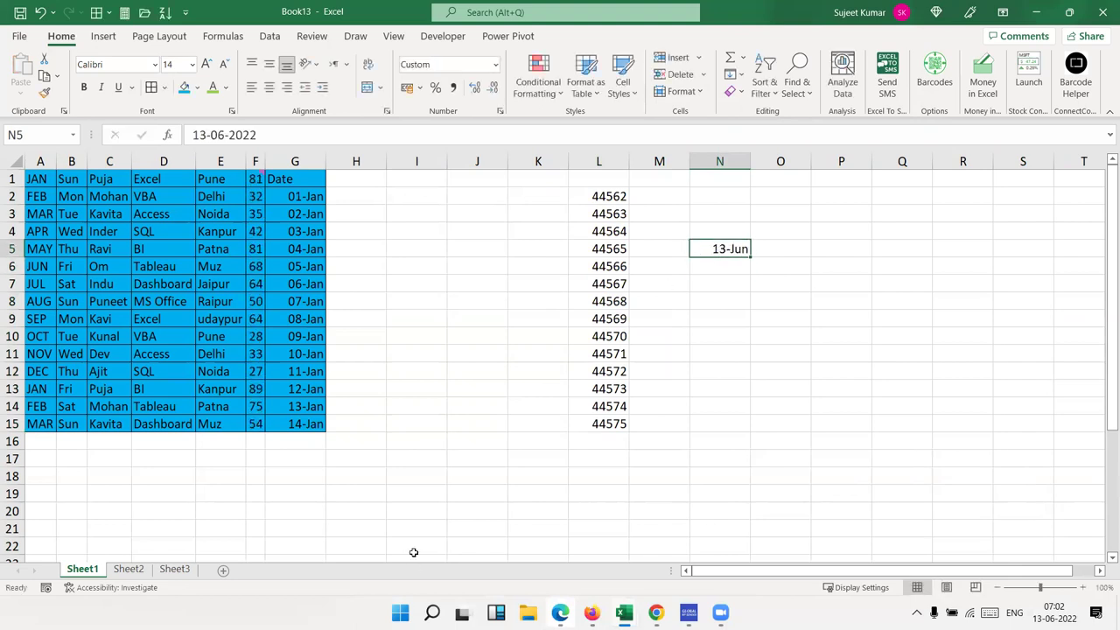
left_click(496, 64)
left_click(475, 88)
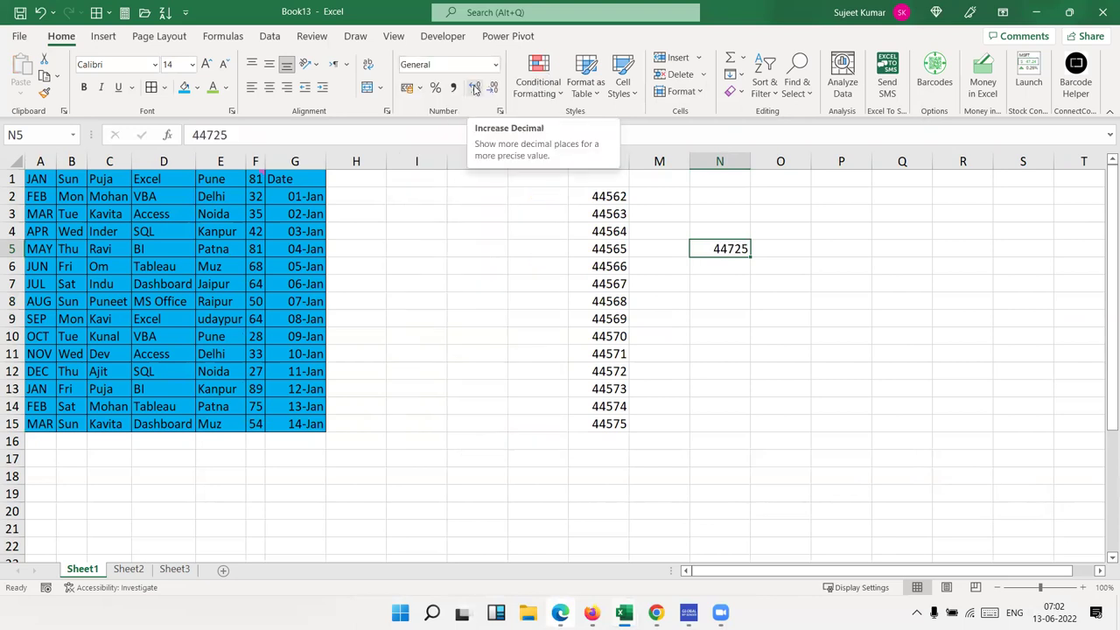
left_click(711, 278)
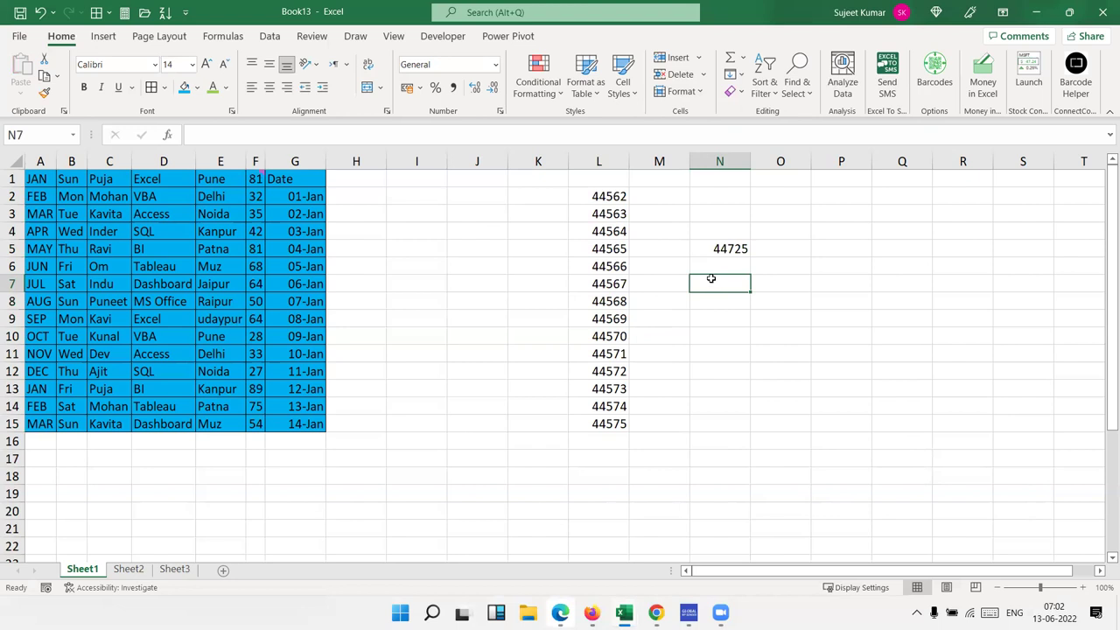
left_click(402, 408)
Enter 1/1/1900 in I14, 18-Sep-1856 in I17, and =I17+20 in I18, which returns #VALUE!
type("1/1/1900")
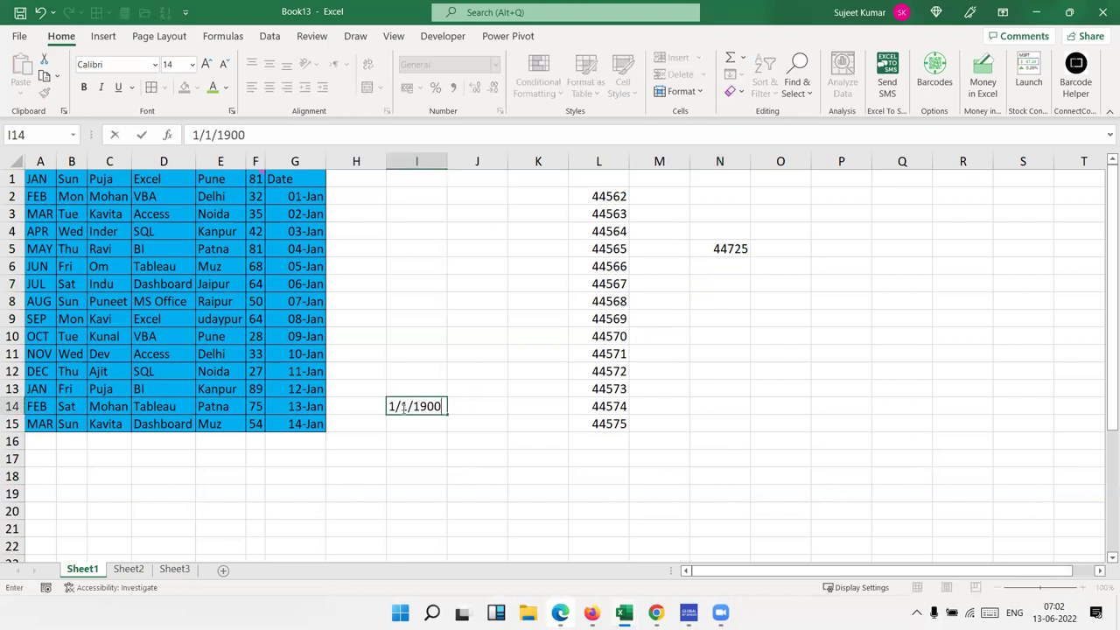
key("Return")
left_click(401, 451)
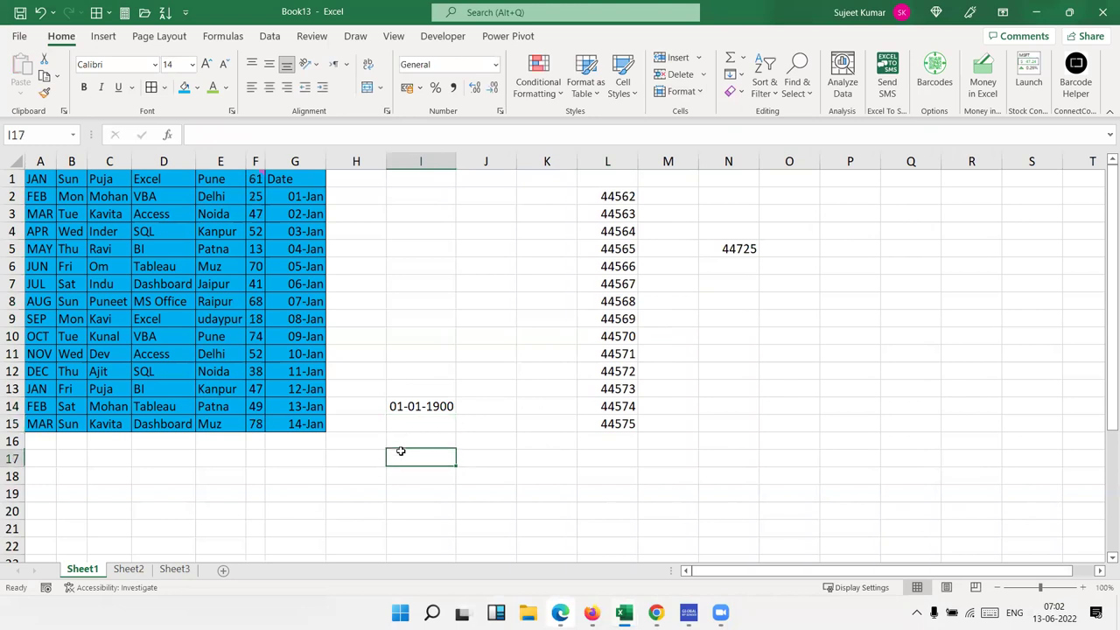
type("18-")
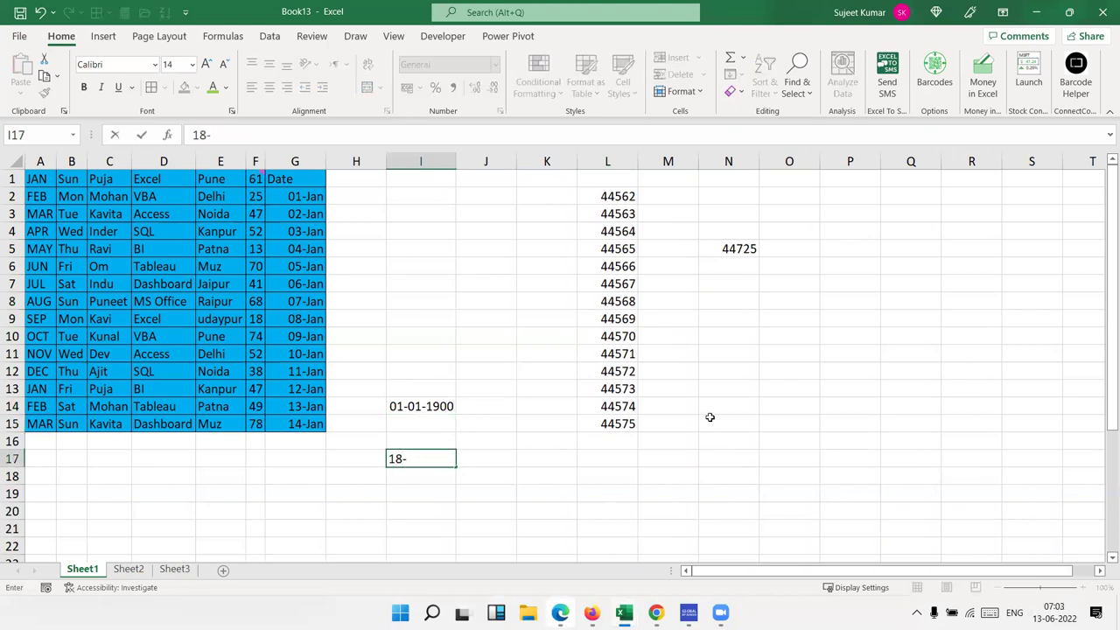
type("Sep")
type("-1856")
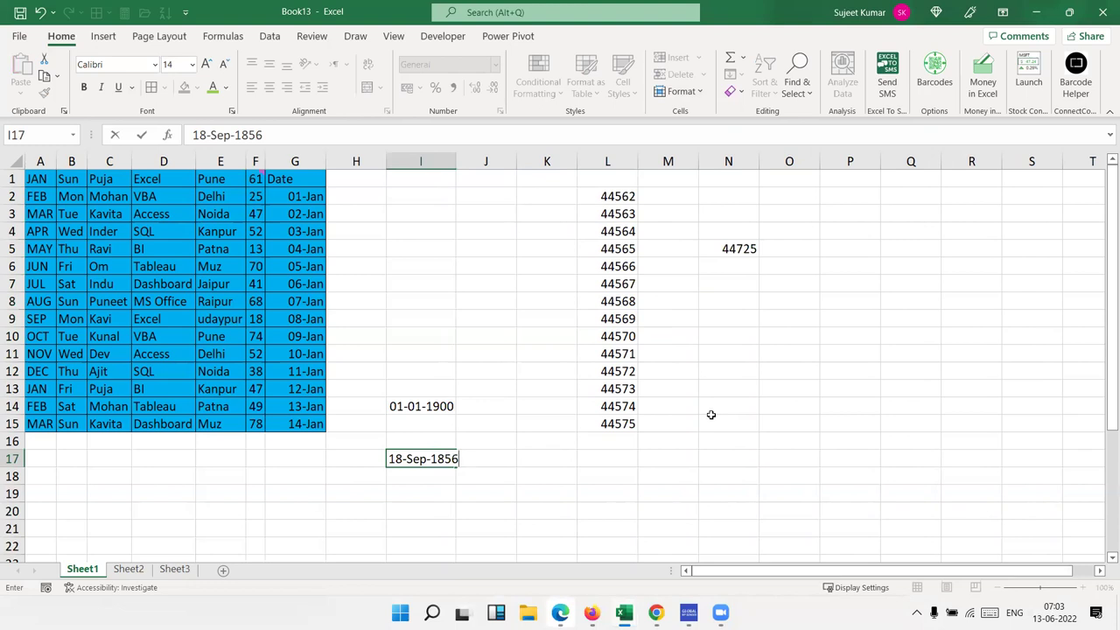
key("Return")
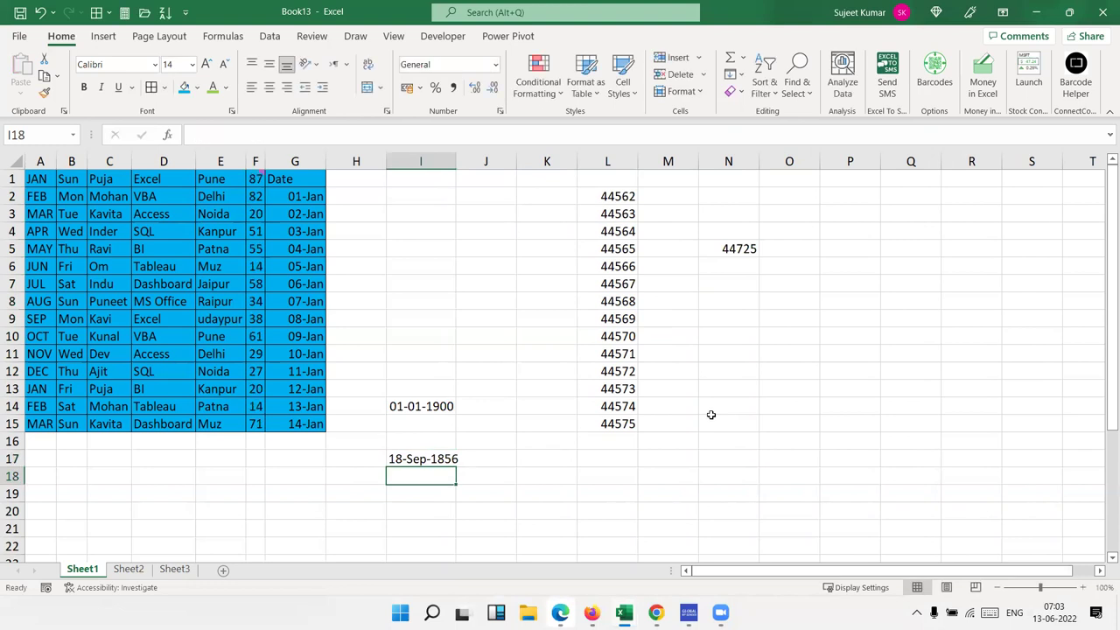
type("=I17+2")
key("Return")
key("Up")
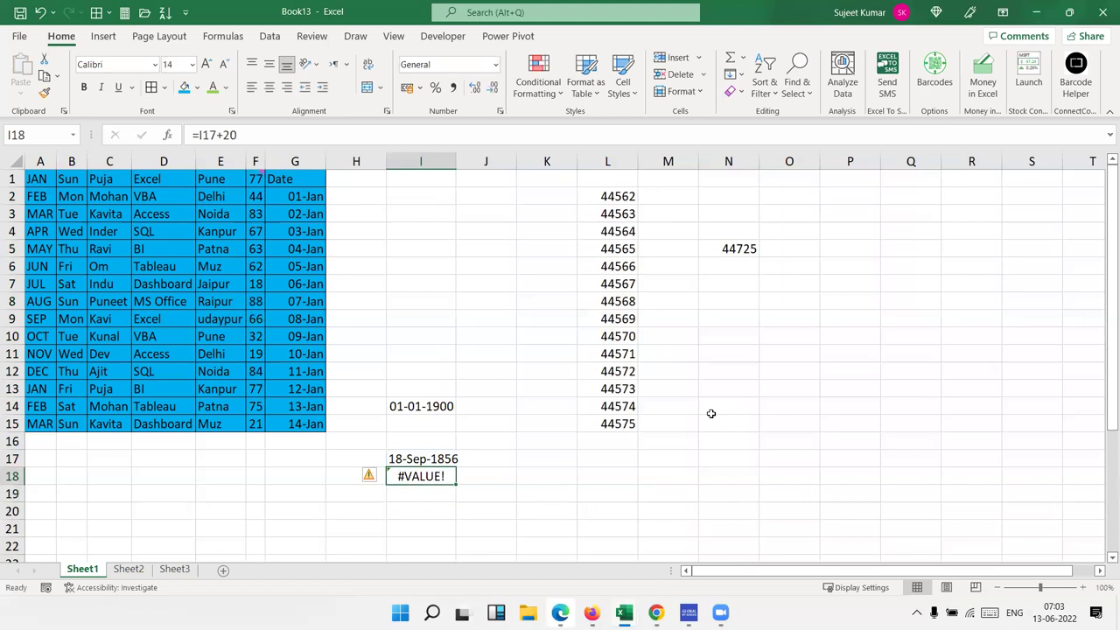
key("Up")
key("Up")
key("Up")
key("Up")
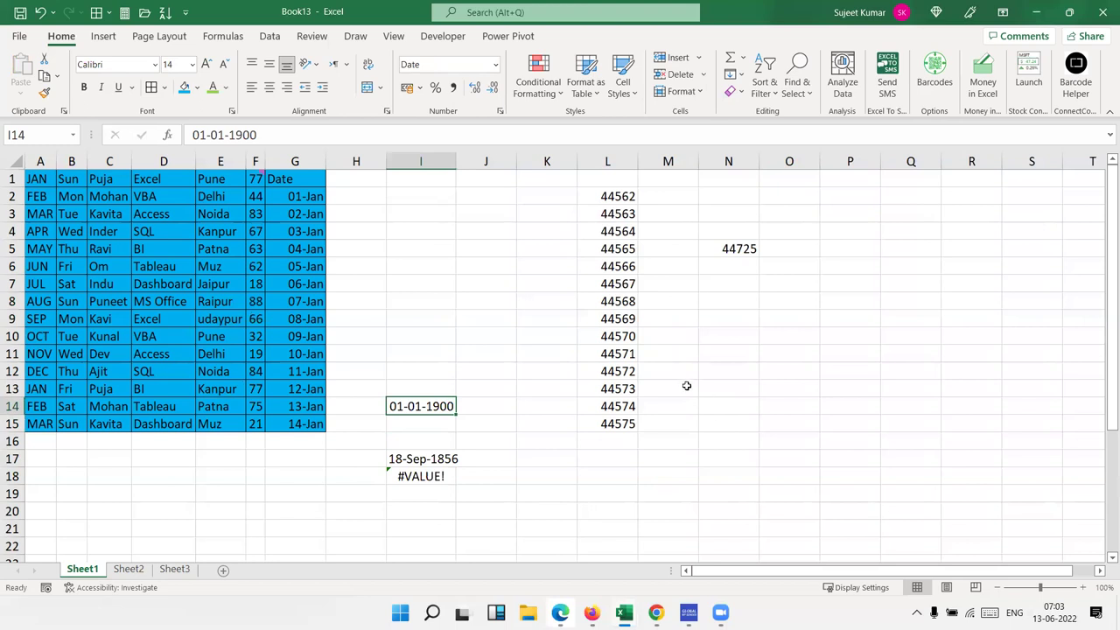
Switch I14 to General and undo it, then enter 367 in I14 to show 01-01-1901.
left_click(497, 64)
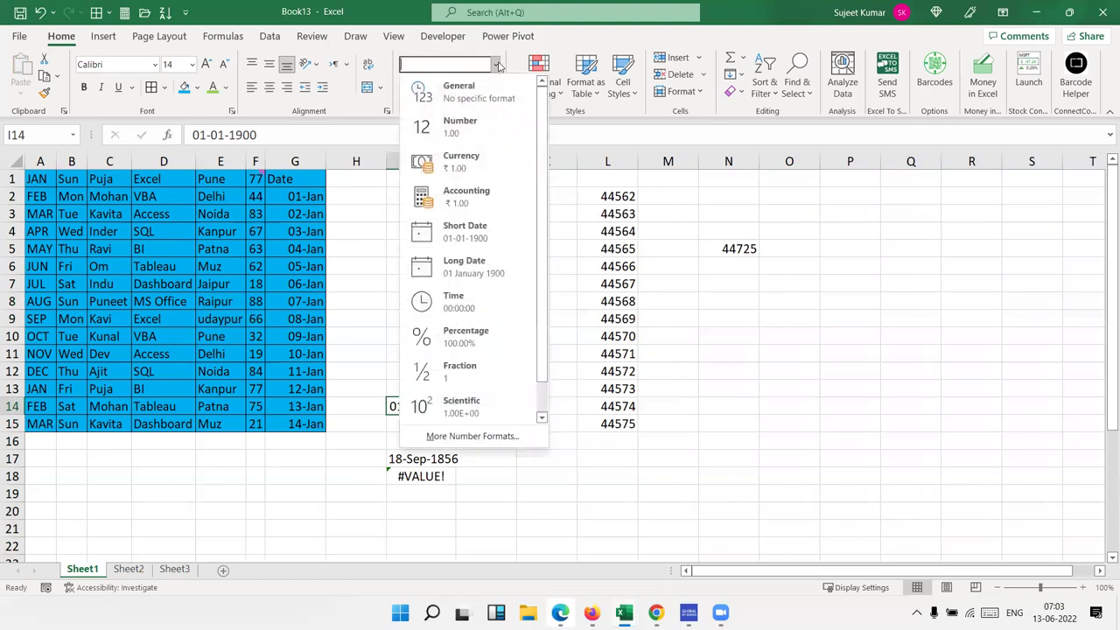
left_click(486, 91)
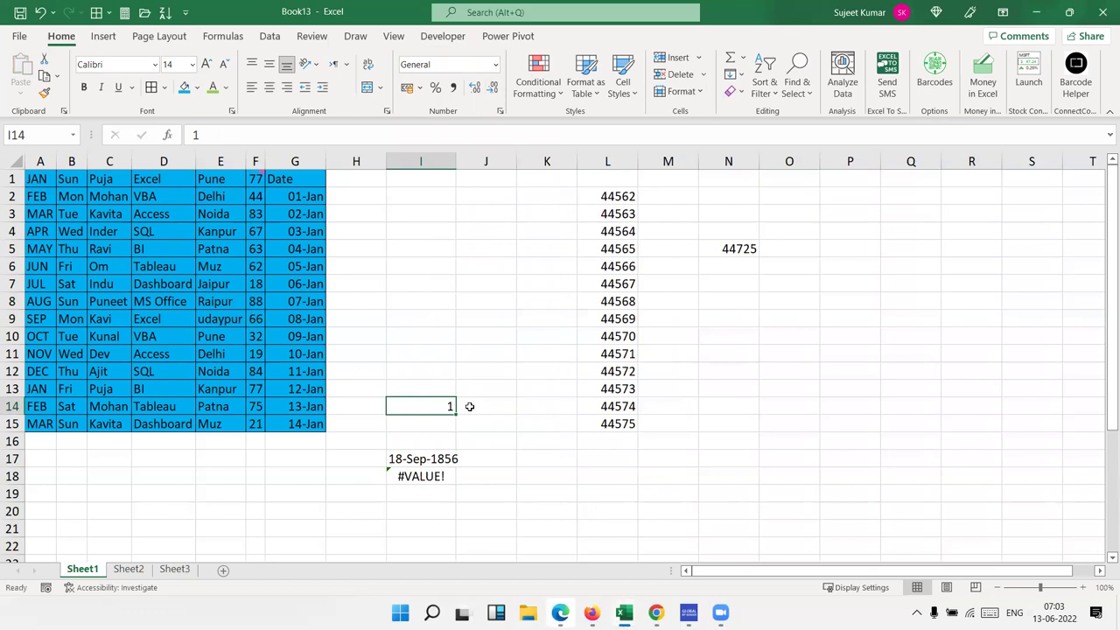
key("ctrl+z")
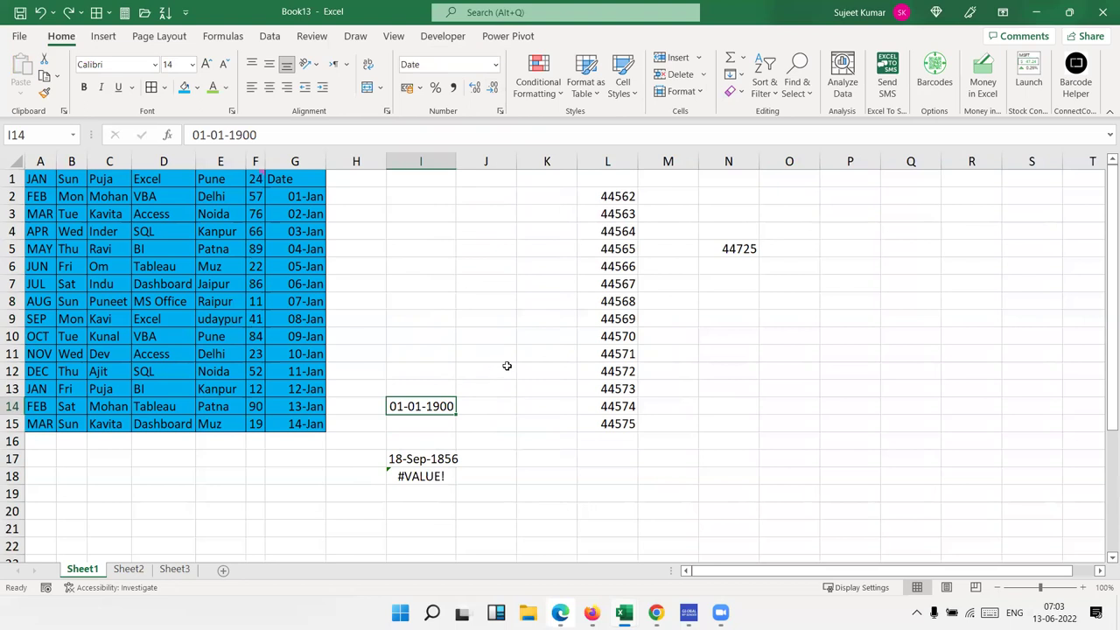
type("367")
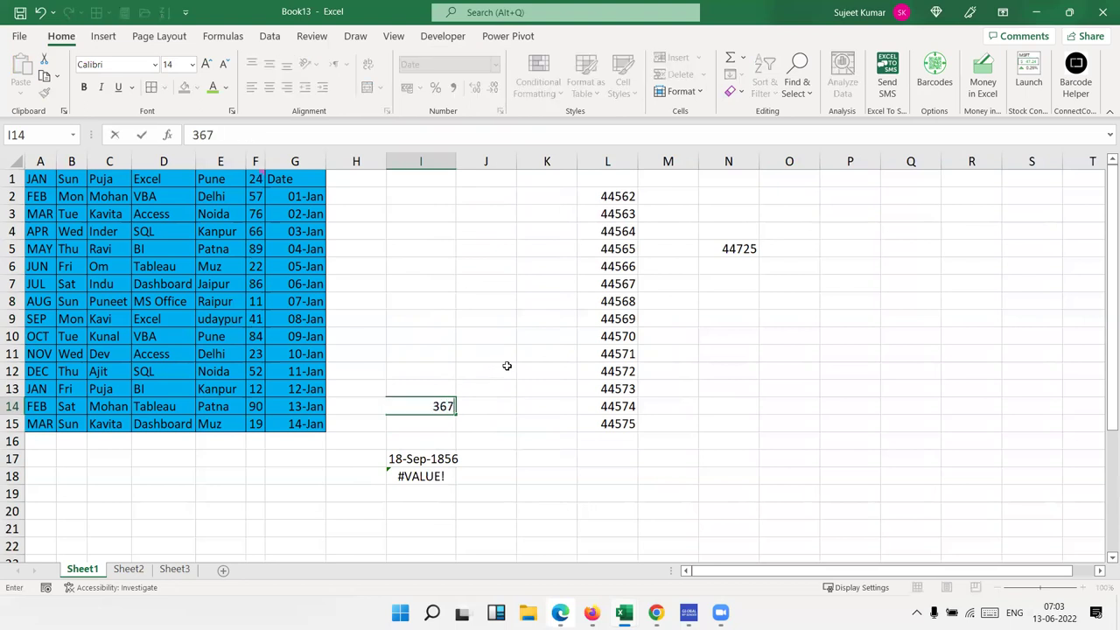
key("Return")
key("Up")
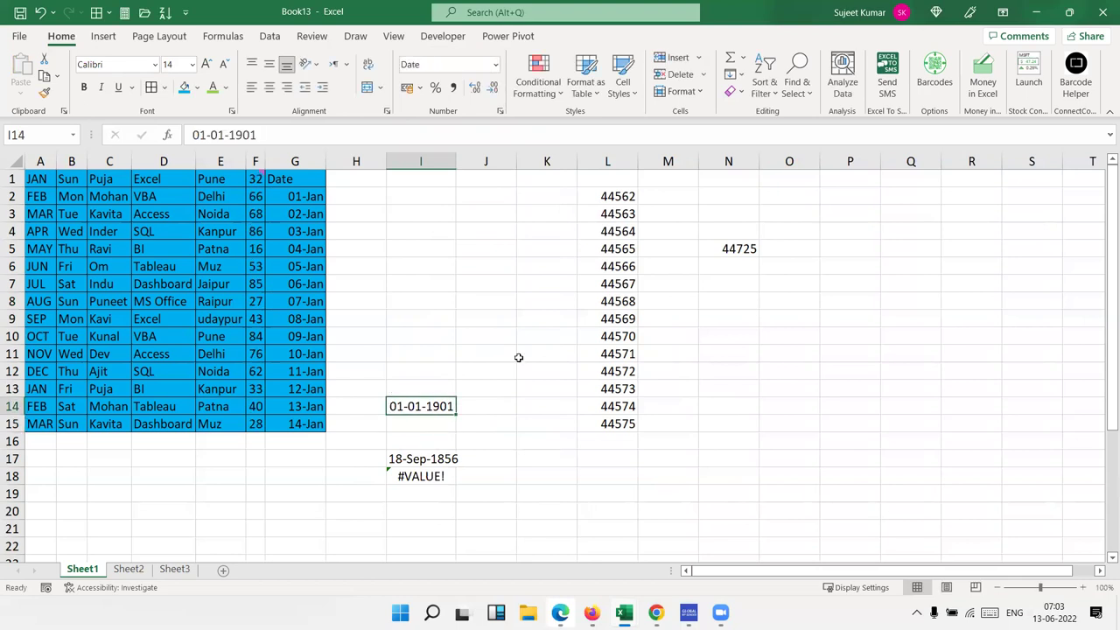
Enter 44725 in I14 and apply the Ctrl+Shift+# date style, showing 13-Jun-22.
type("44725")
key("Return")
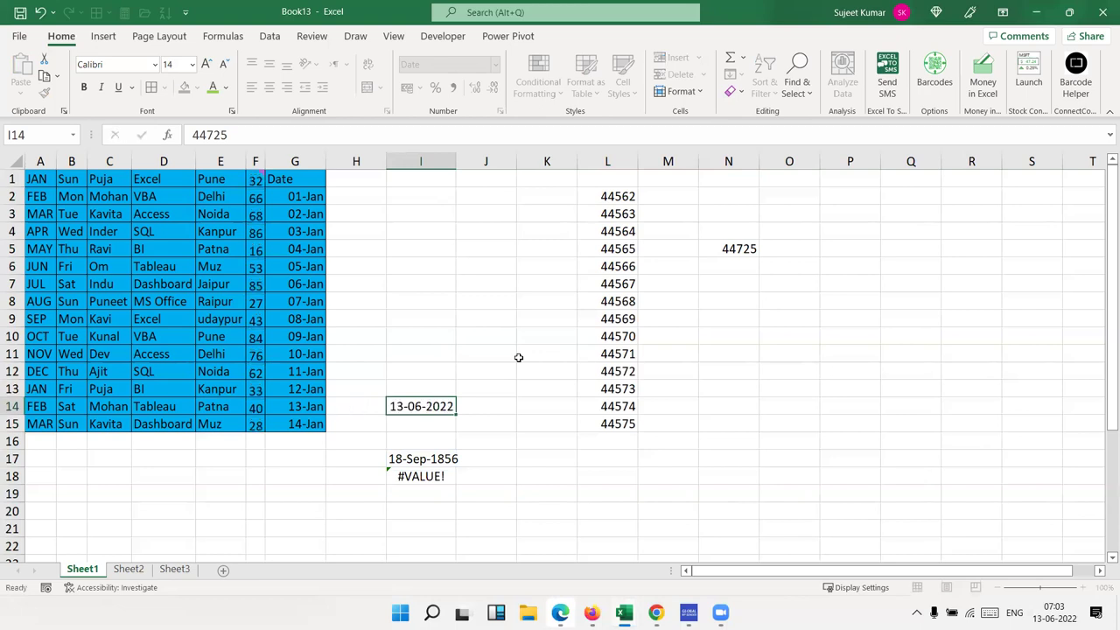
key("Up")
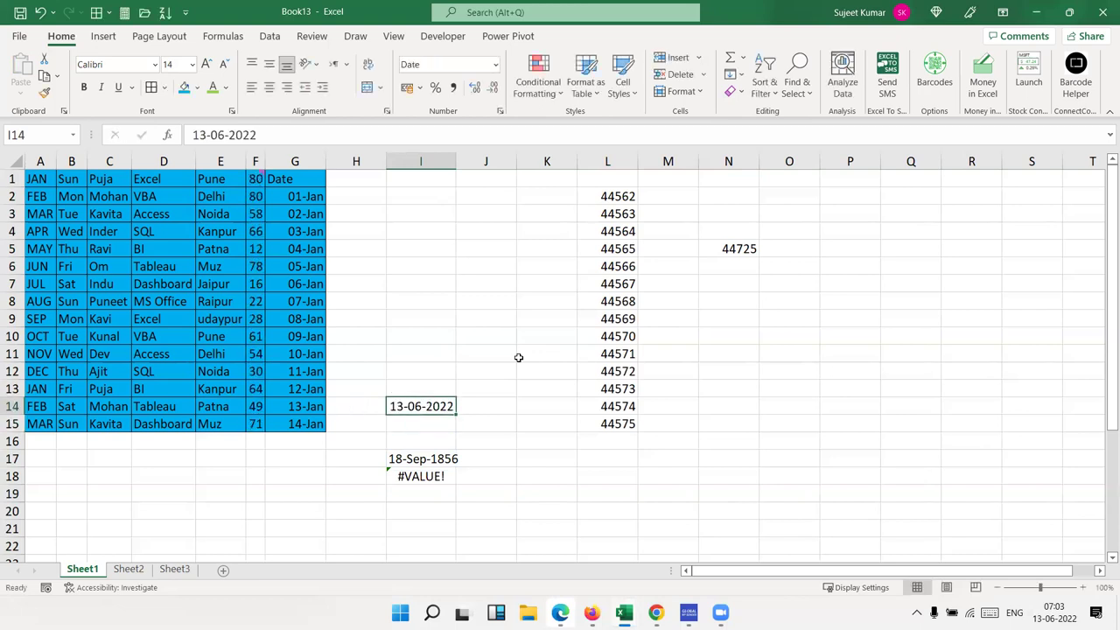
key("ctrl+shift+Down")
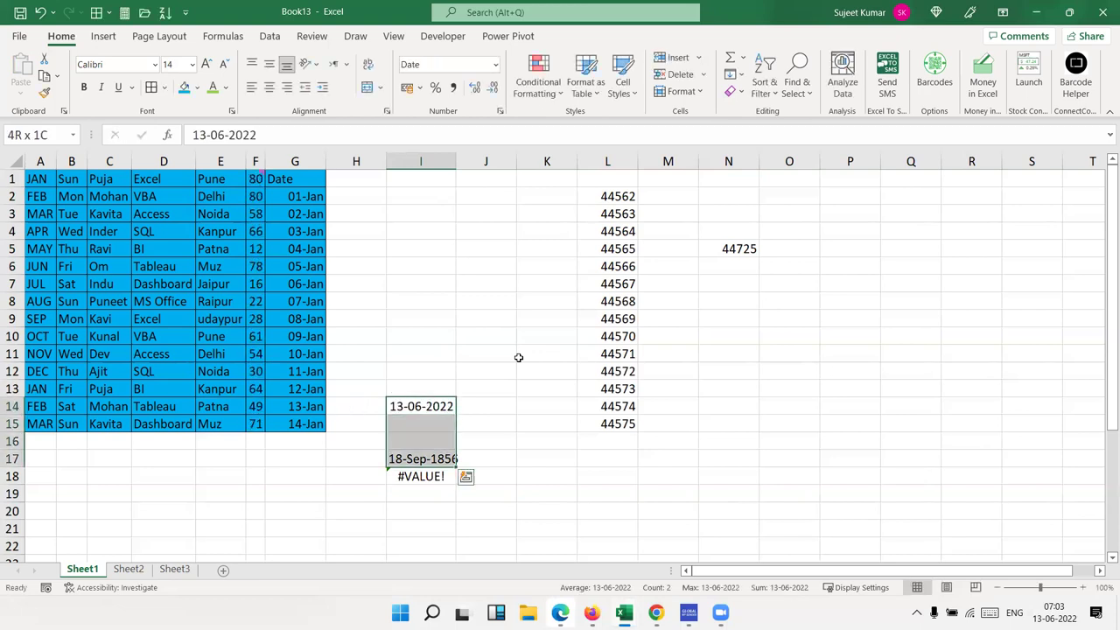
key("Right")
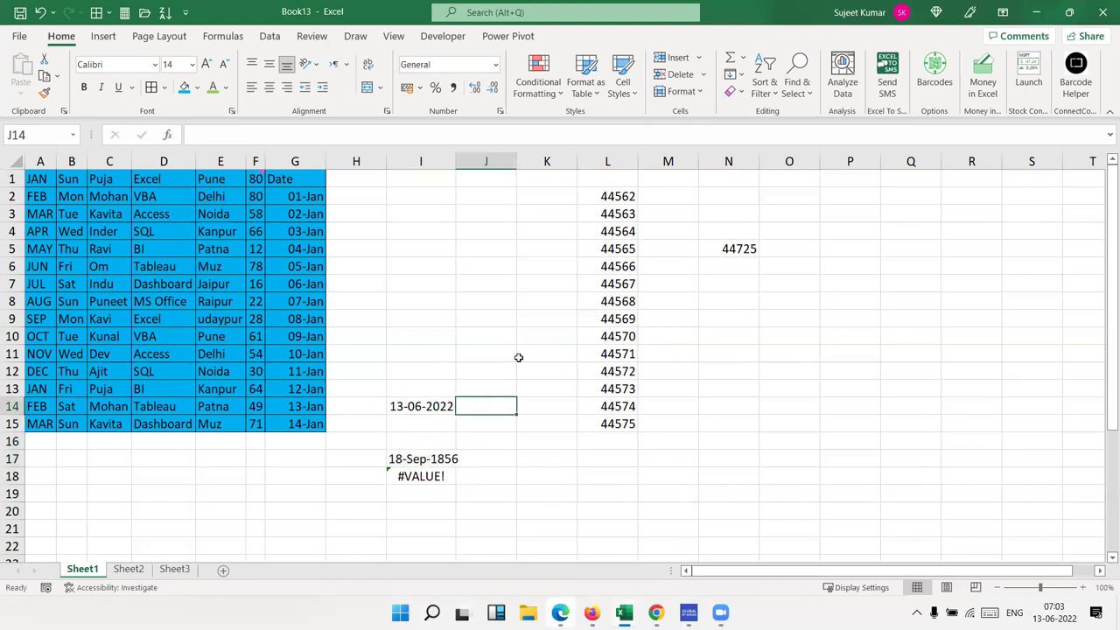
key("Left")
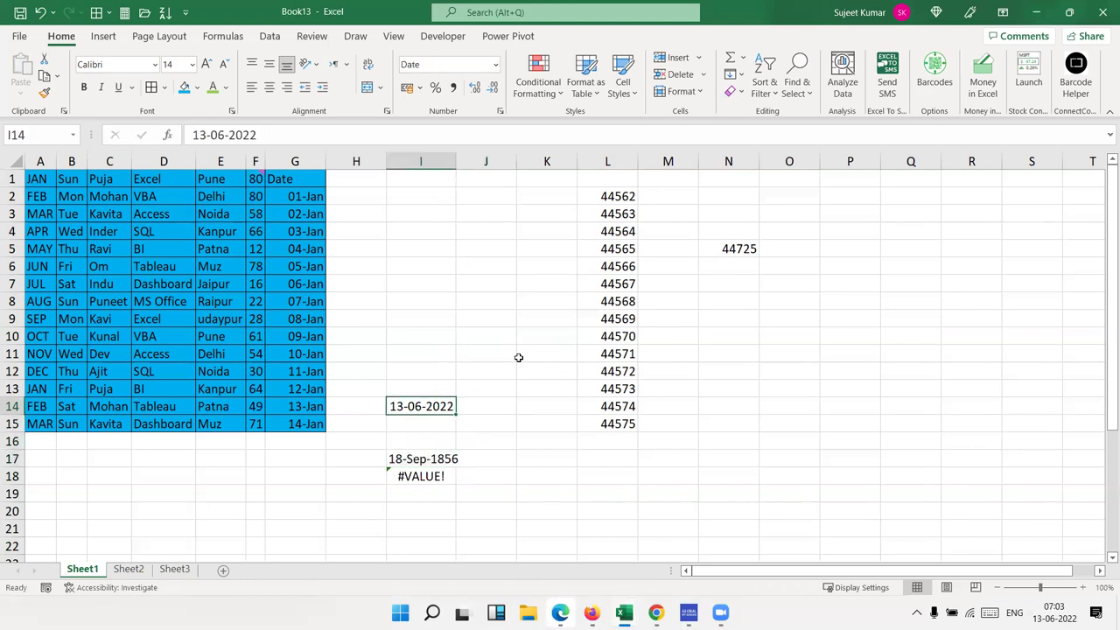
key("ctrl+shift+3")
Type the text 12as in K18 and the formula =K18+2 in K19, which returns #VALUE!
key("Down")
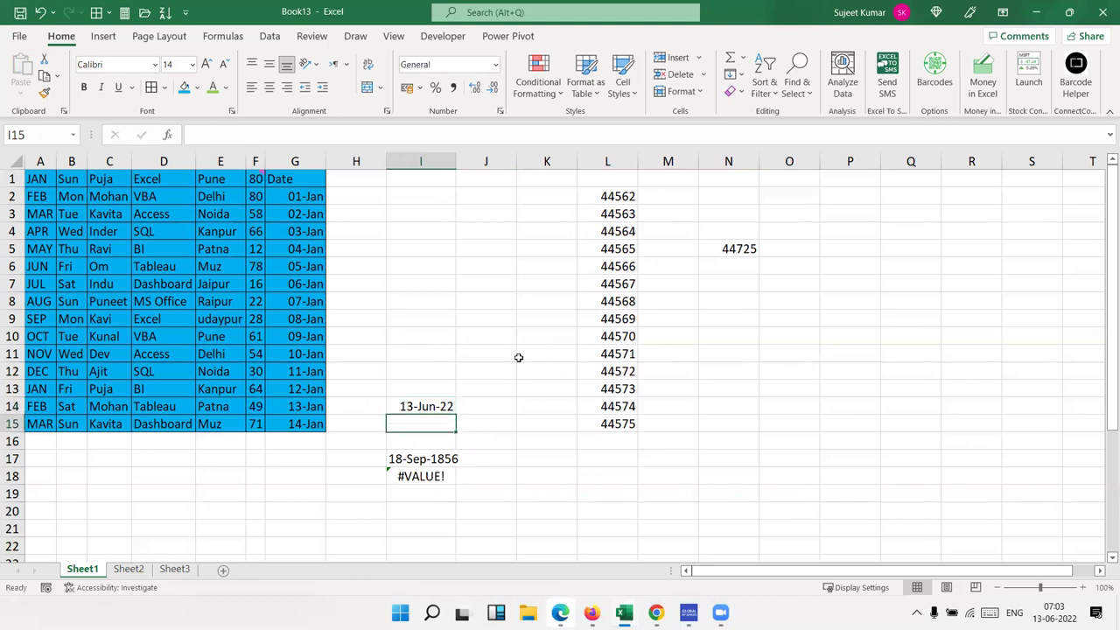
key("Down")
key("Down")
key("Right")
key("Right")
key("Right")
key("Down")
key("Left")
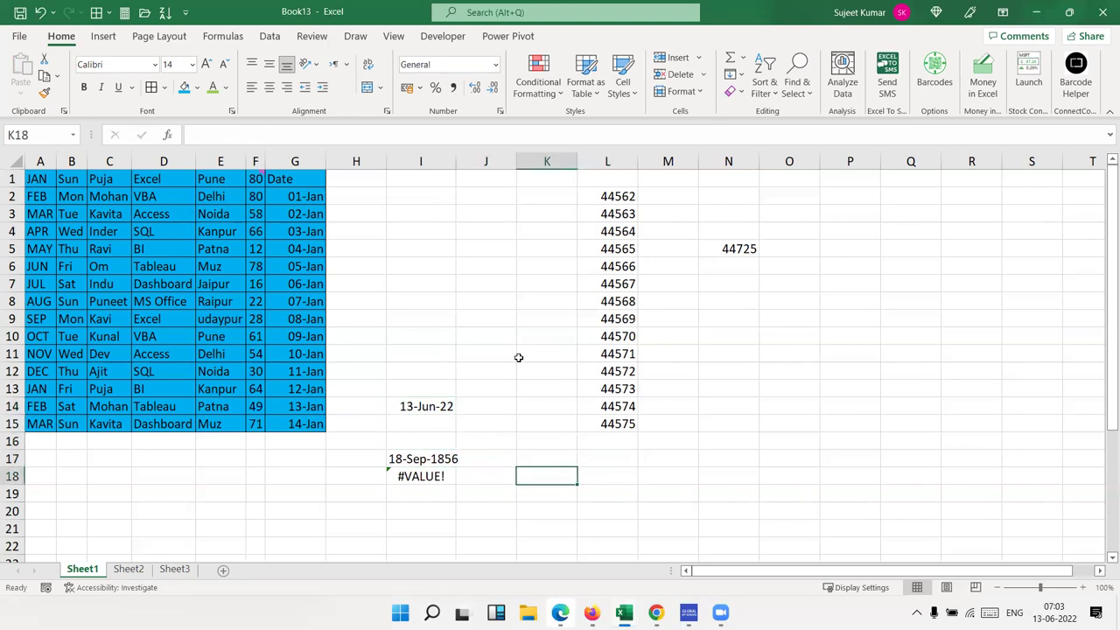
type("12as")
key("Return")
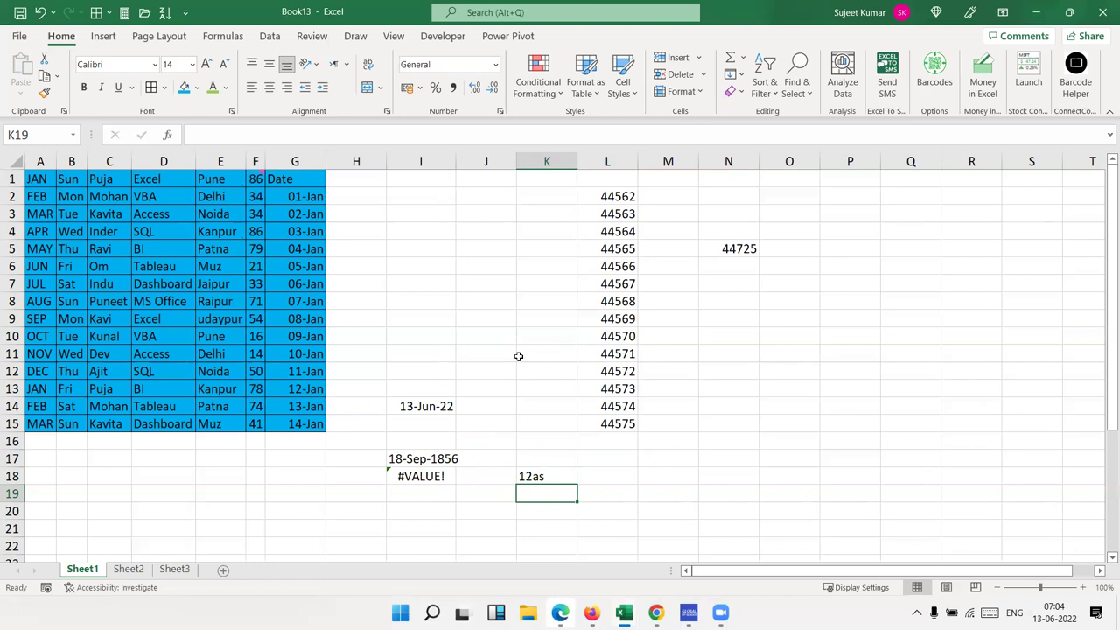
type("=")
key("Up")
type("+2")
key("Return")
Begin a formula in J14 that references I14.
key("Up")
key("Up")
key("Up")
key("Up")
key("Up")
key("Up")
key("Left")
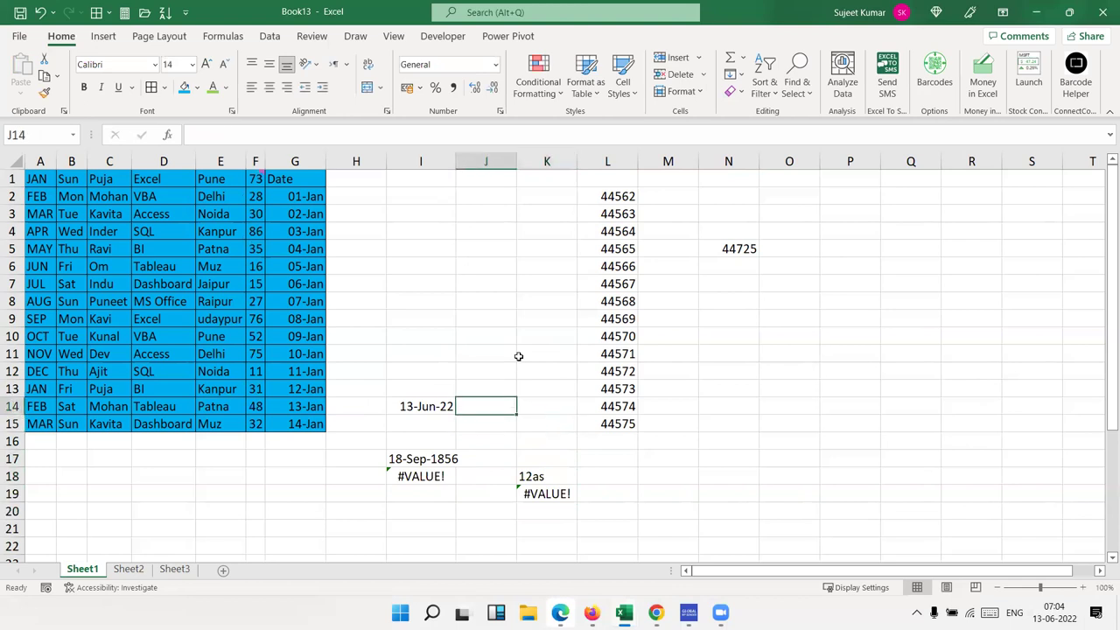
type("=")
key("Left")
Finish J14's formula =I14+20 (03-Jul-22), then show I14 and J14 as plain numbers 44725 and 44745.
type("+20")
key("Return")
key("Up")
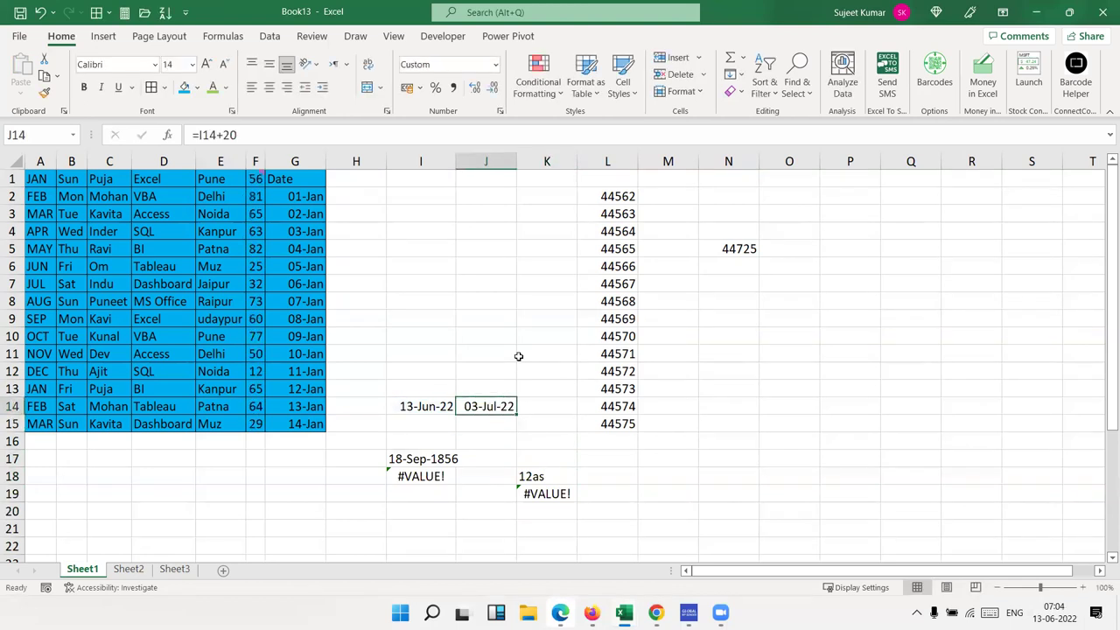
key("Left")
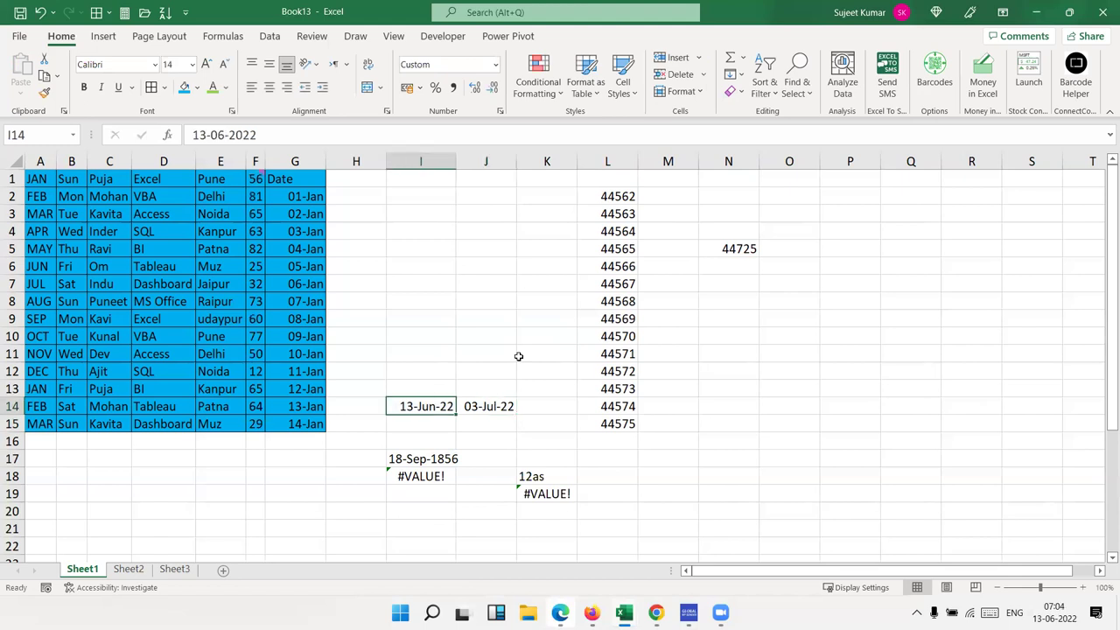
key("ctrl")
key("ctrl+shift+asciitilde")
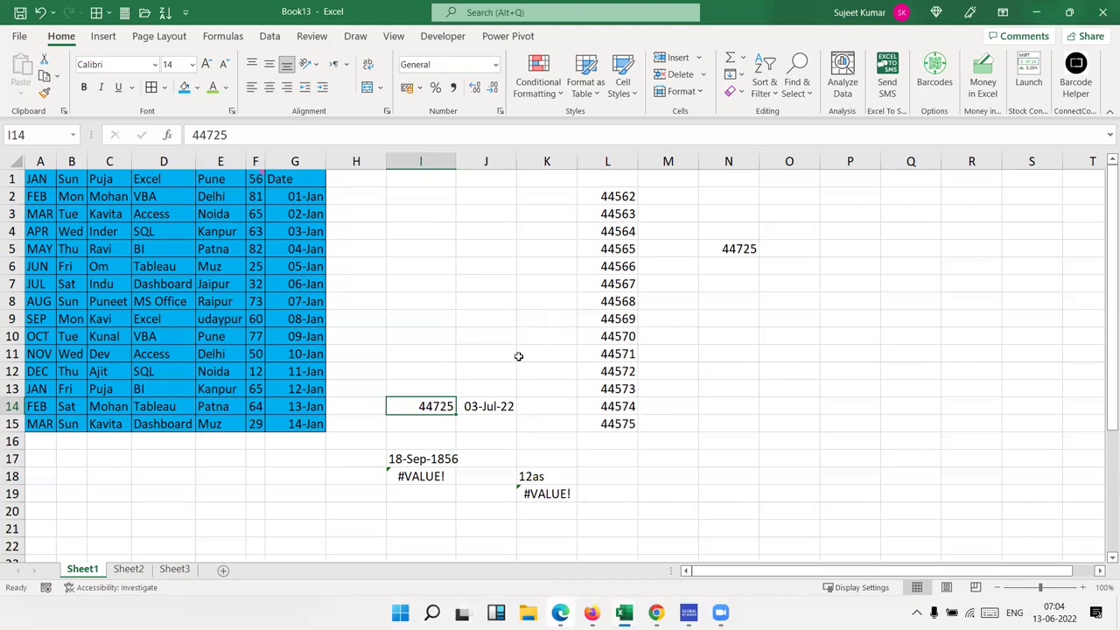
key("Right")
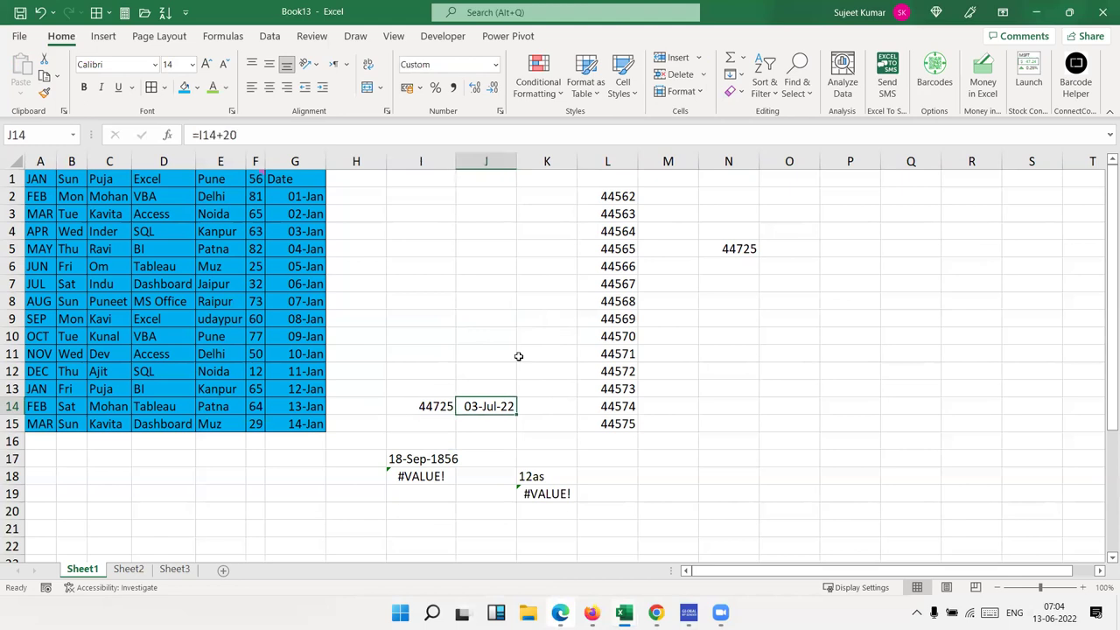
key("ctrl+shift+asciitilde")
Format I14:J14 as Long Date, reading 13 June 2022 and 03 July 2022.
key("Left")
key("shift+Right")
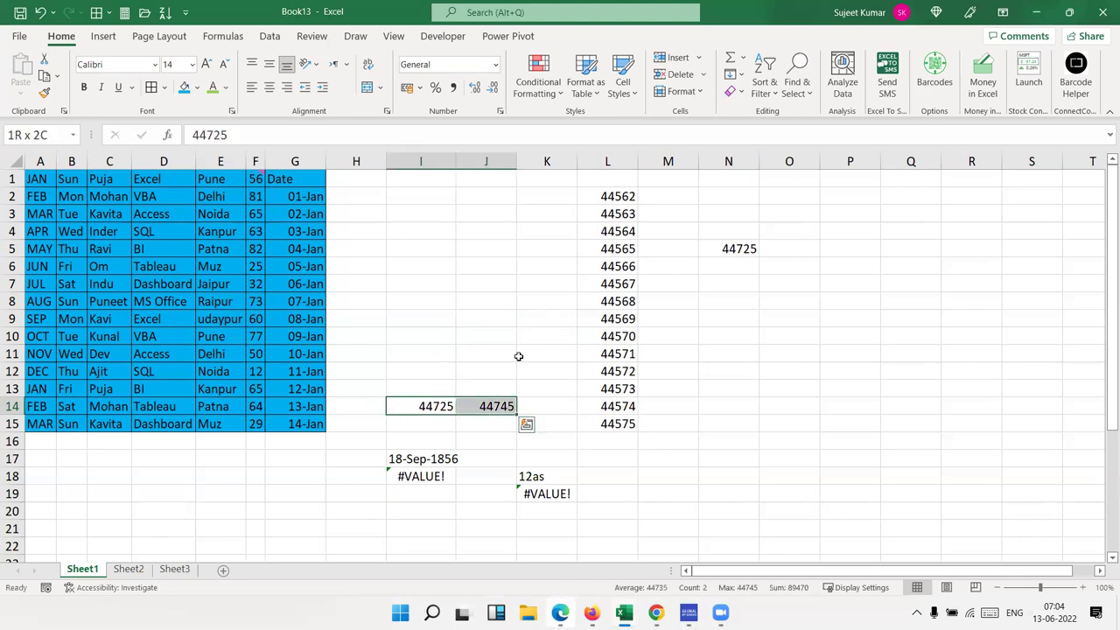
key("shift+Down")
key("shift+Down")
key("shift+Down")
key("shift+Down")
key("shift+Up")
key("shift+Up")
key("shift+Up")
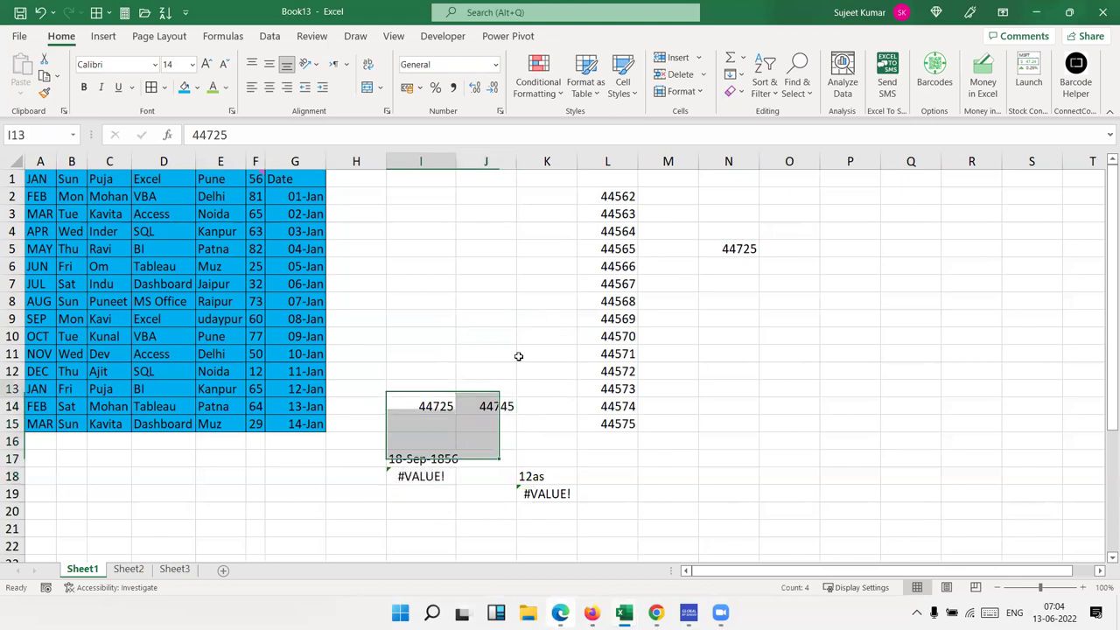
key("shift+Up")
key("shift+Left")
key("shift+Right")
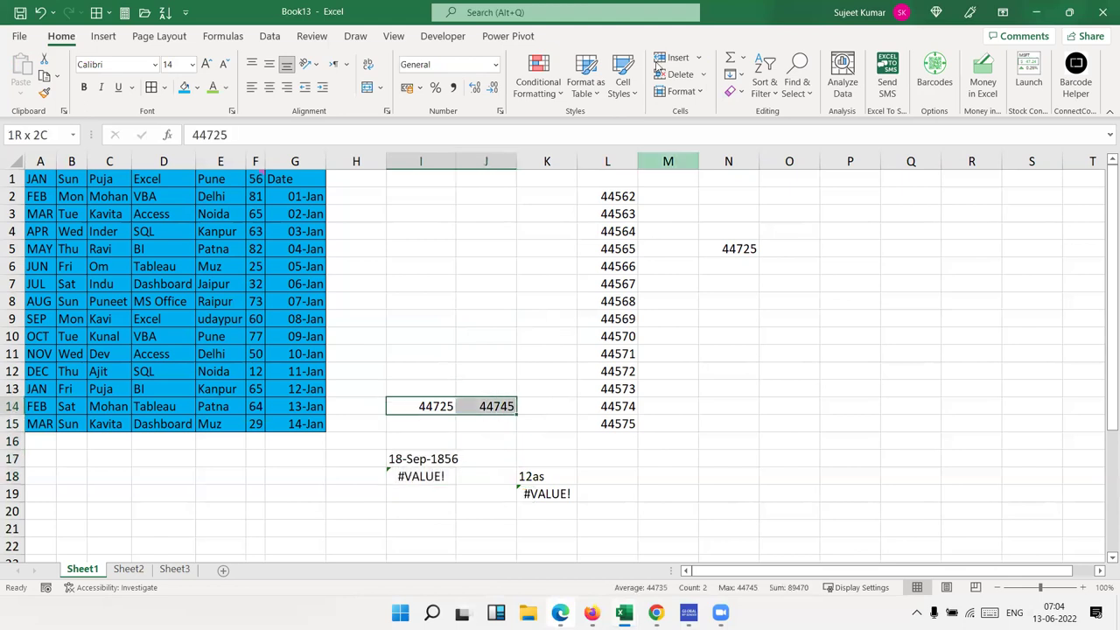
left_click(495, 64)
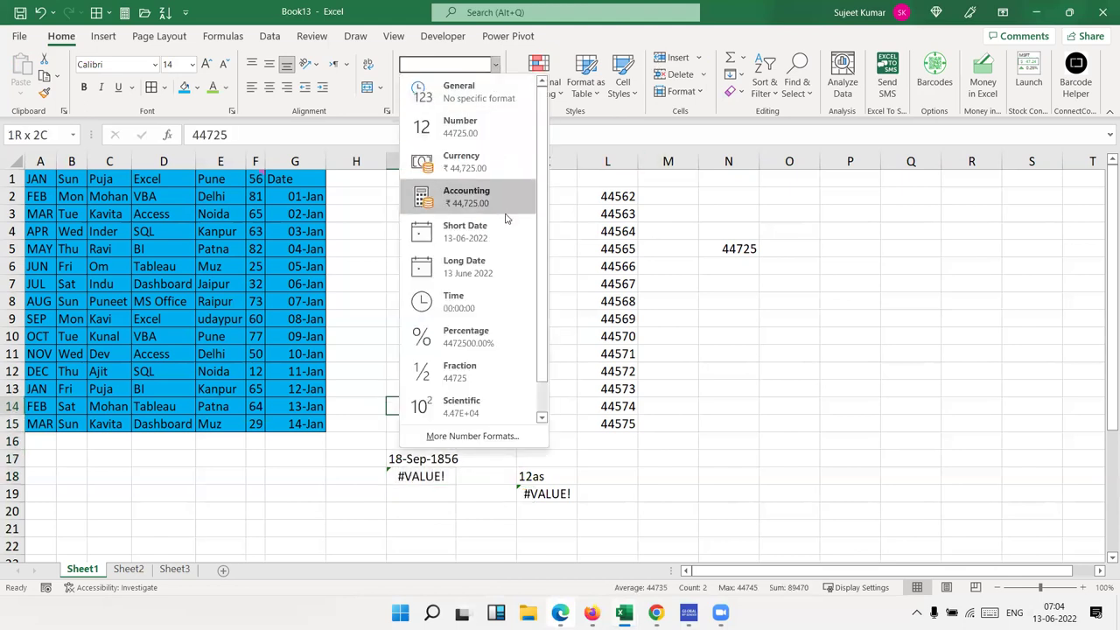
left_click(499, 276)
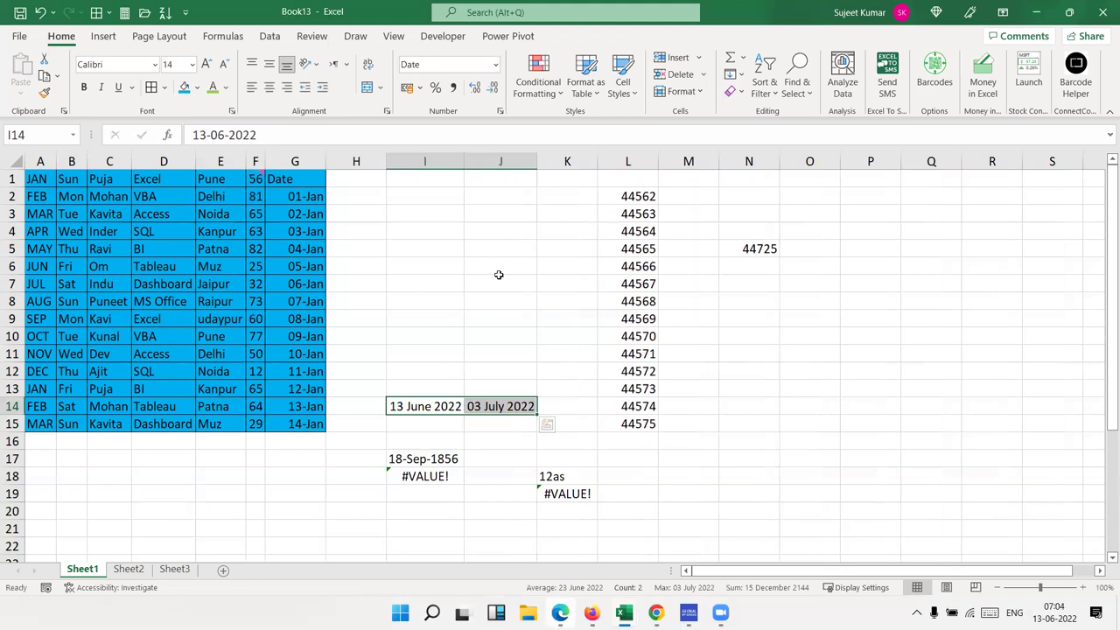
mouse_move(620, 523)
left_mouse_down()
mouse_move(396, 402)
mouse_move(563, 502)
left_mouse_up()
left_click(467, 464)
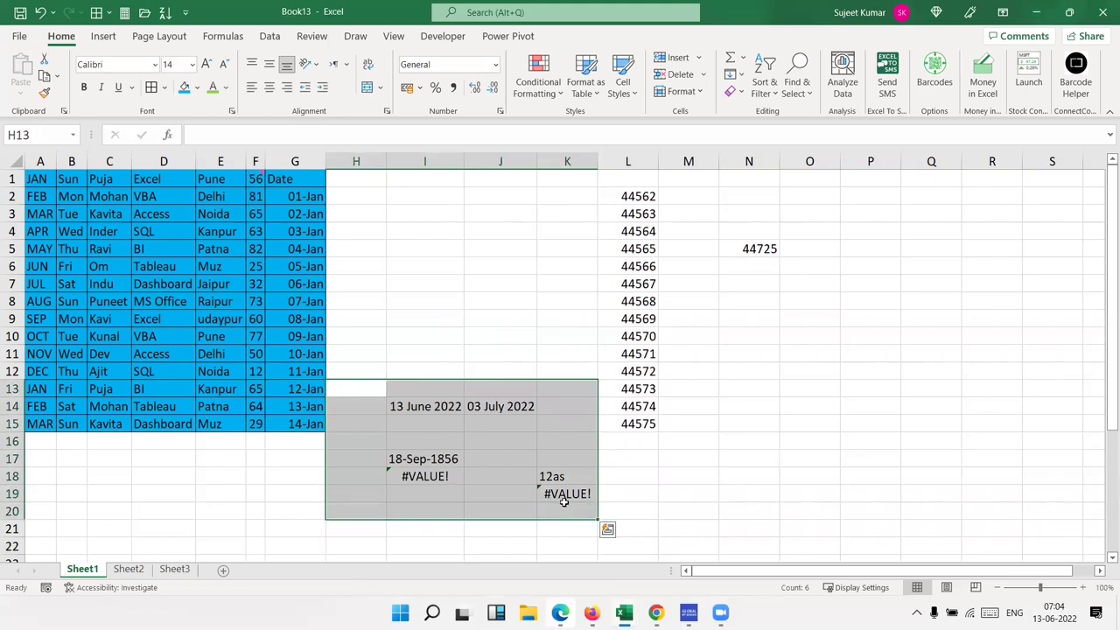
Clear the leftover test values from columns I to N.
key("Delete")
left_click(583, 265)
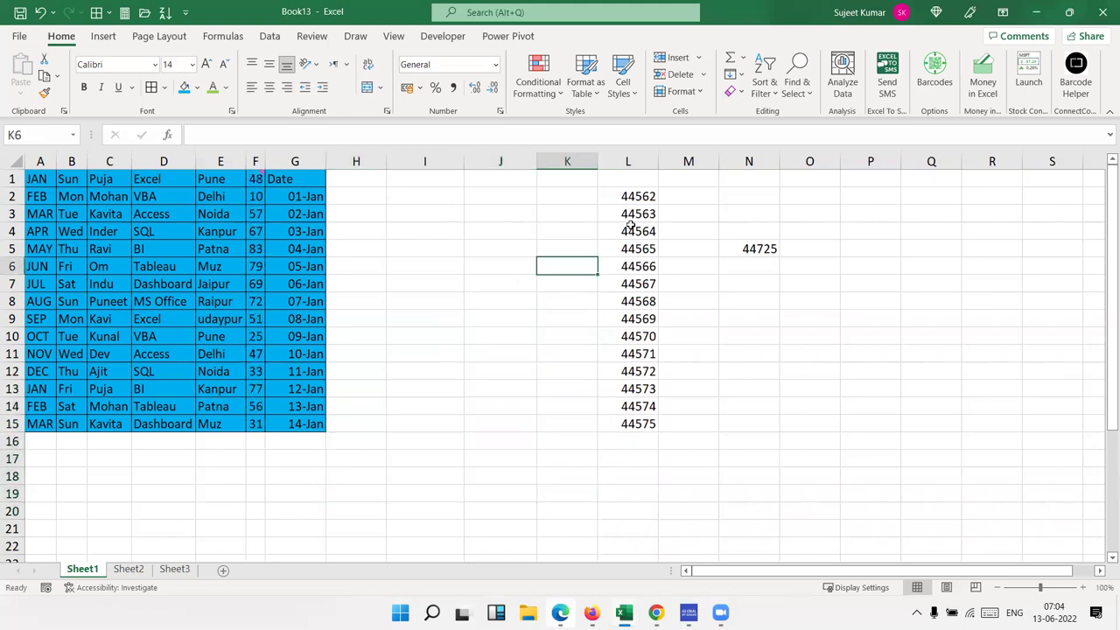
left_click_drag(637, 182, 765, 426)
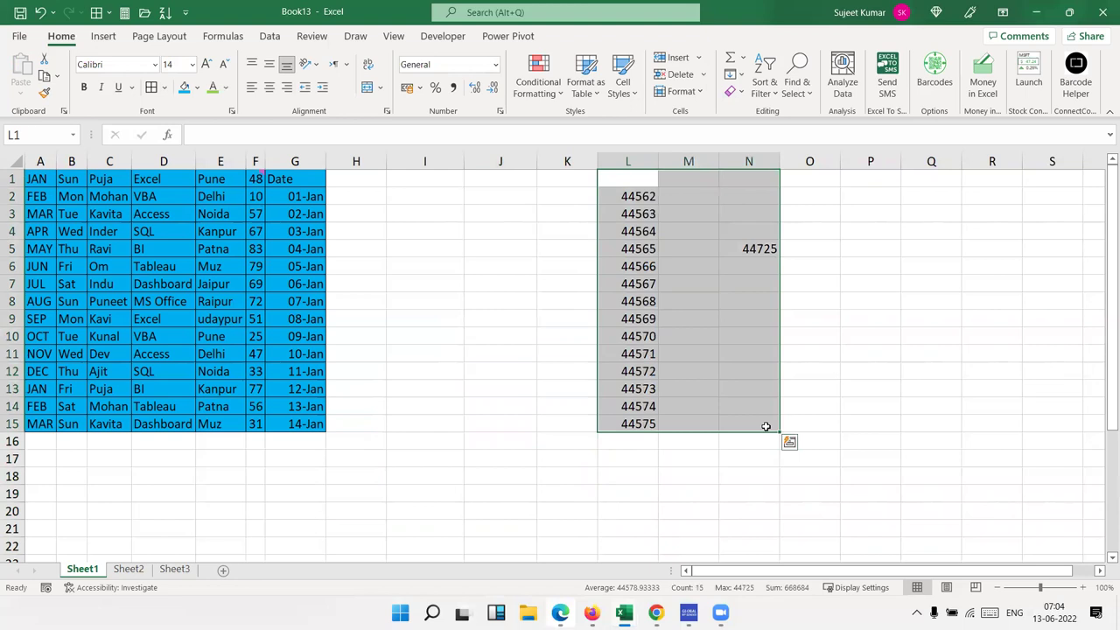
Copy G1:G15 and paste it into K1 as values and number formats, giving dates 01-Jan to 14-Jan.
left_click(298, 428)
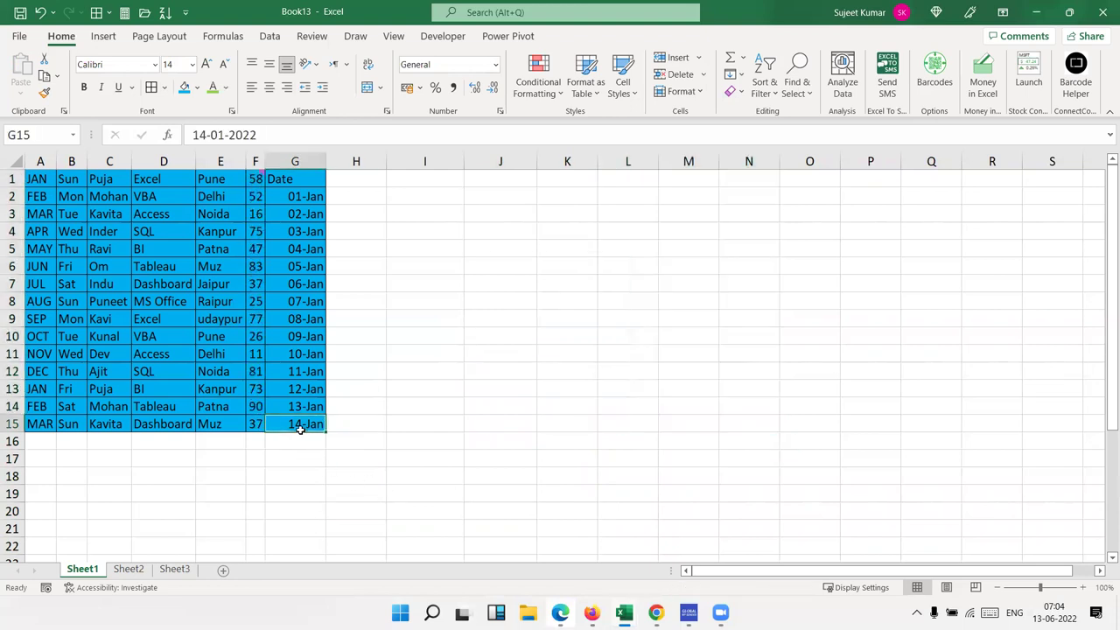
left_click_drag(301, 359, 311, 186)
key("ctrl+c")
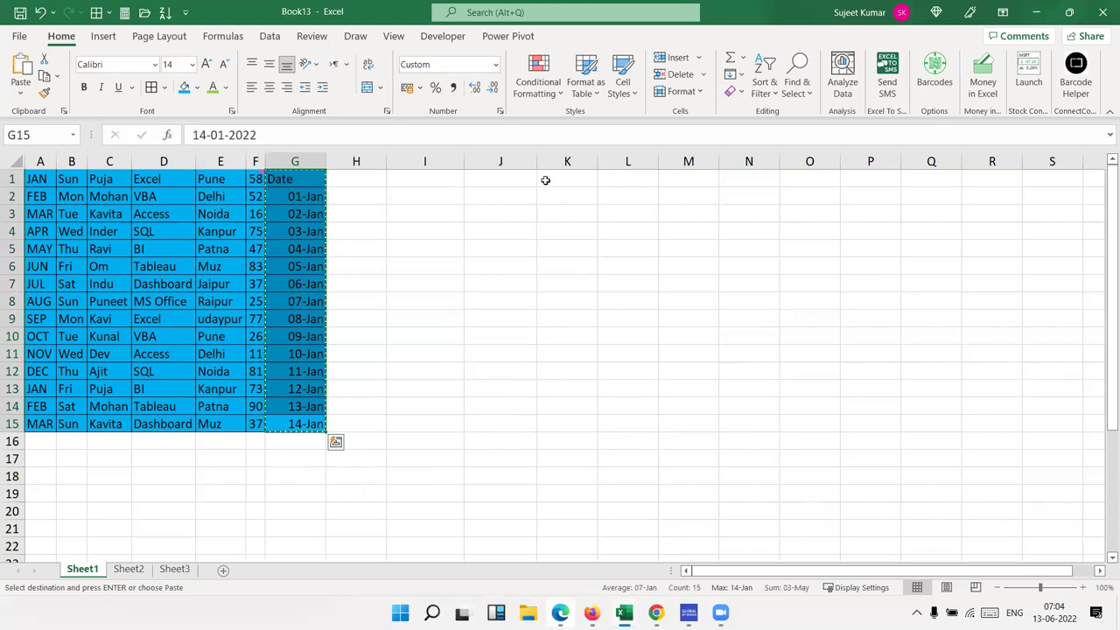
right_click(546, 180)
left_click(602, 276)
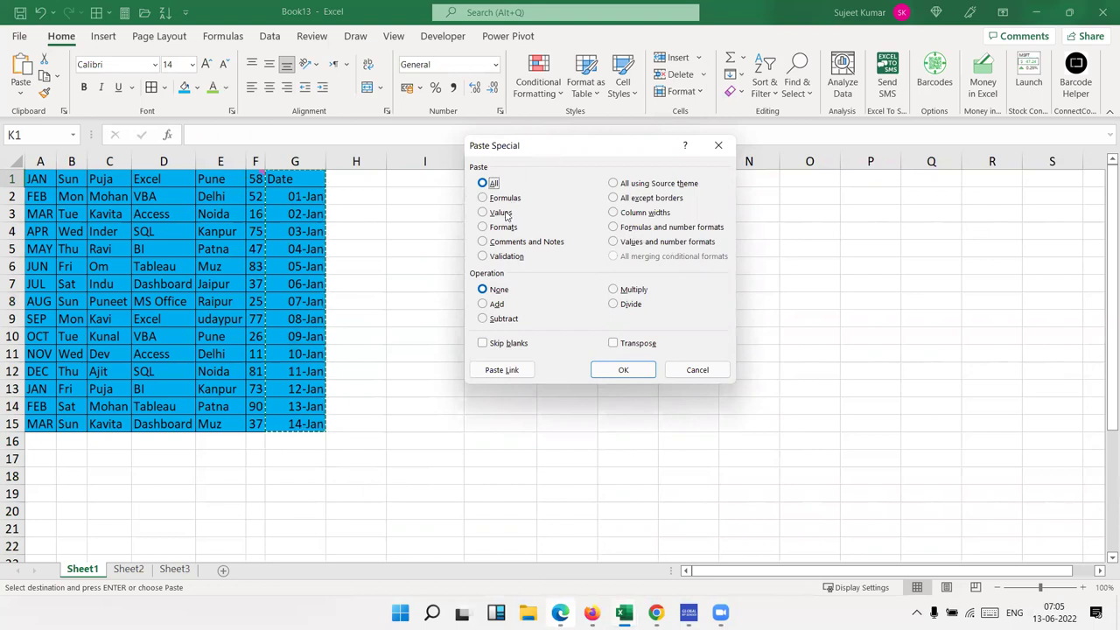
left_click(632, 248)
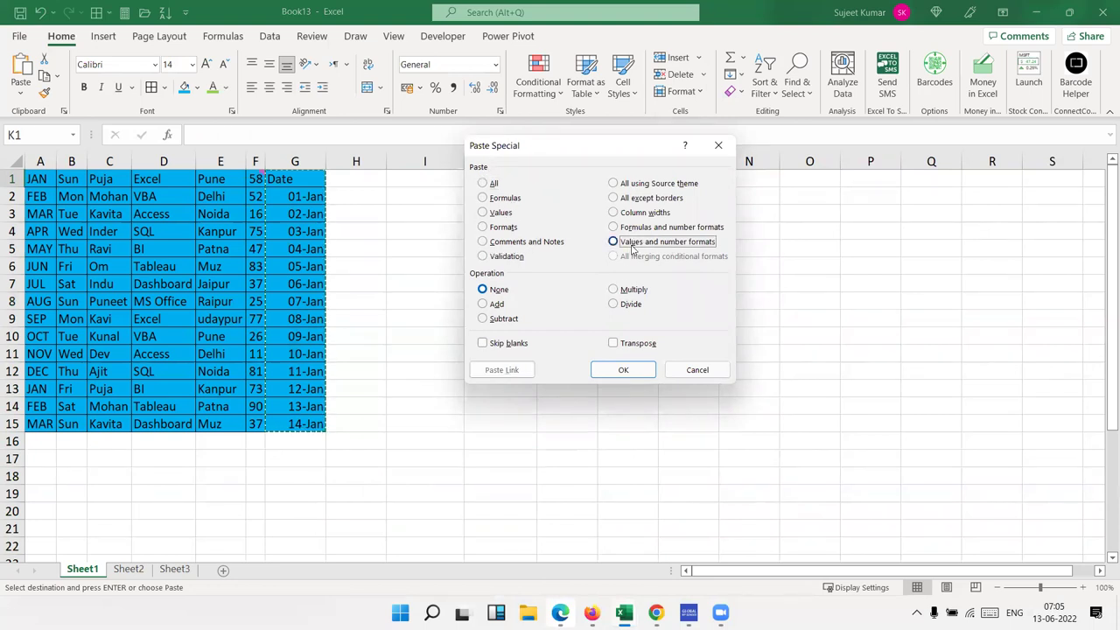
left_click(623, 369)
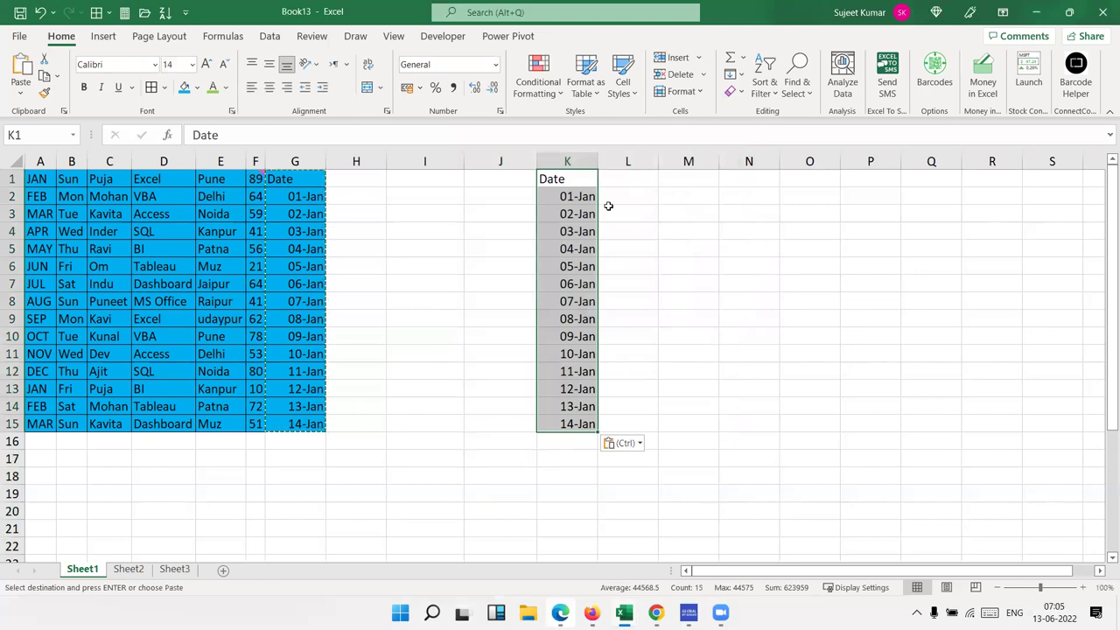
Look through the number format and conditional formatting menus without applying any changes.
left_click(501, 112)
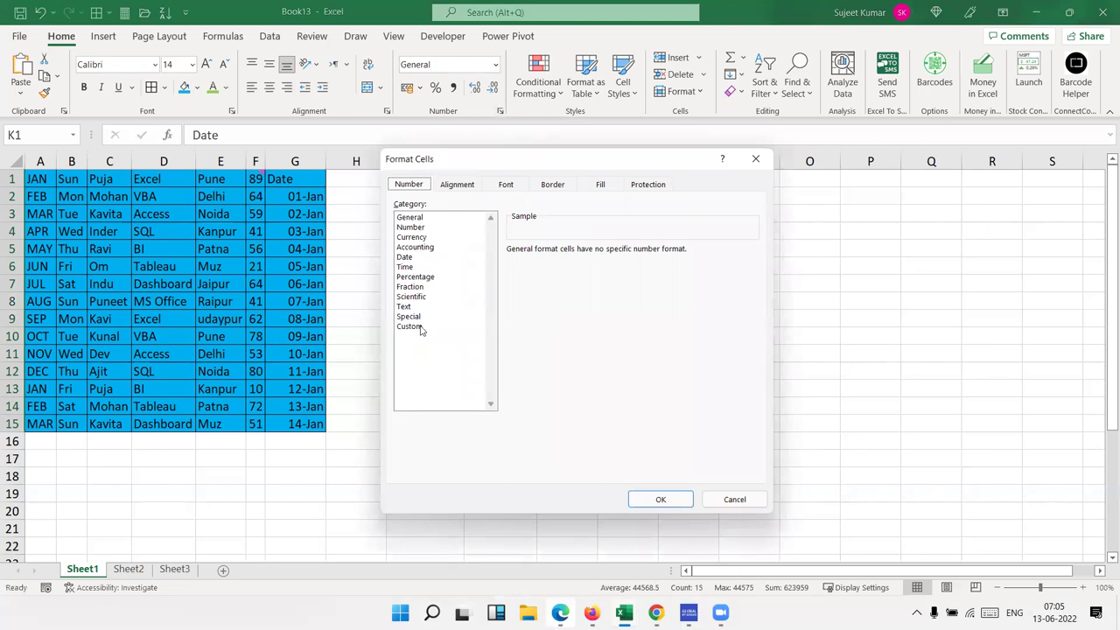
left_click(751, 162)
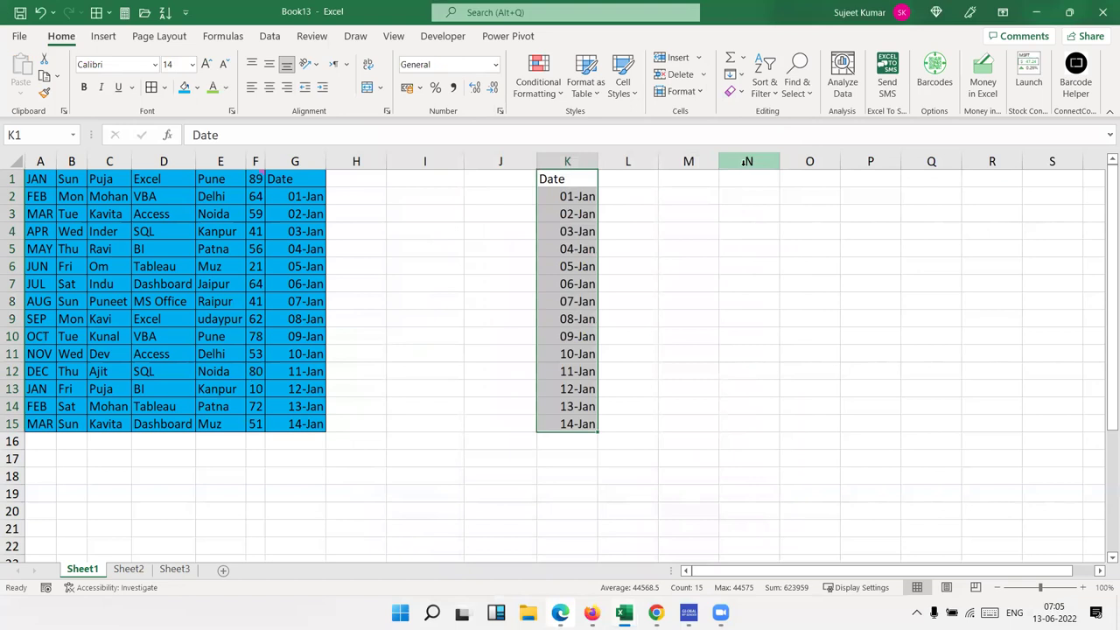
left_click(645, 181)
left_click(528, 99)
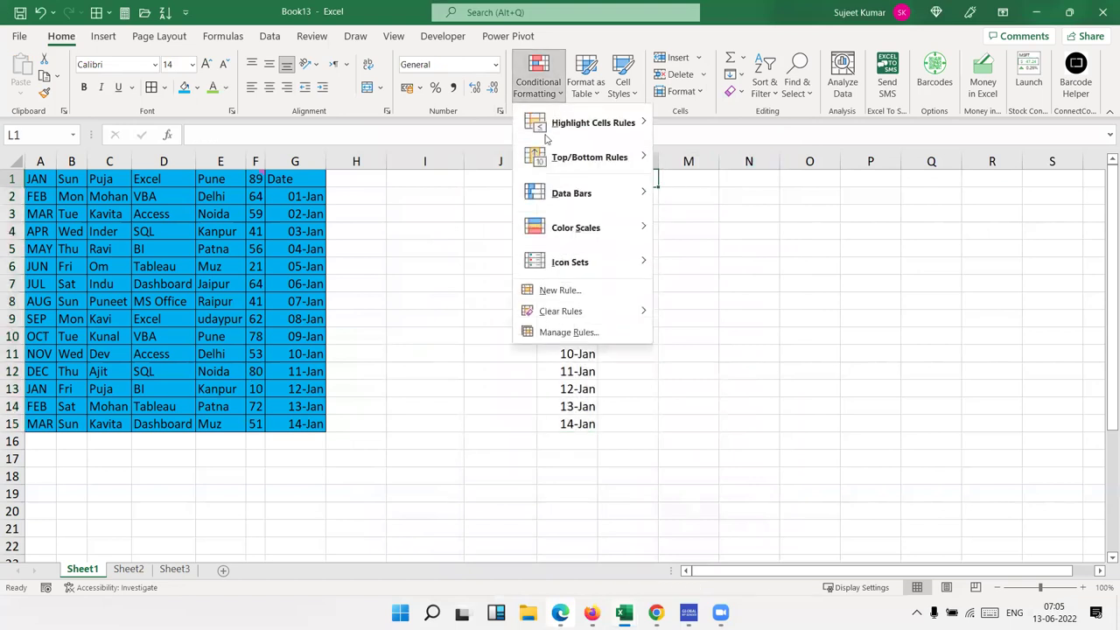
left_click(488, 190)
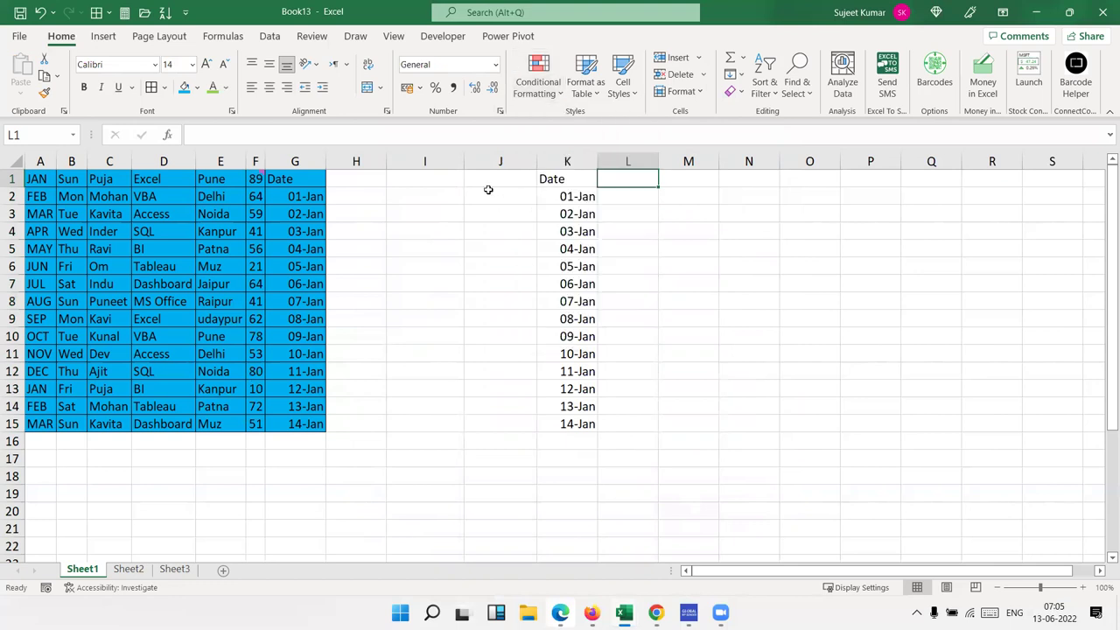
left_click(500, 111)
key("Escape")
left_click(706, 332)
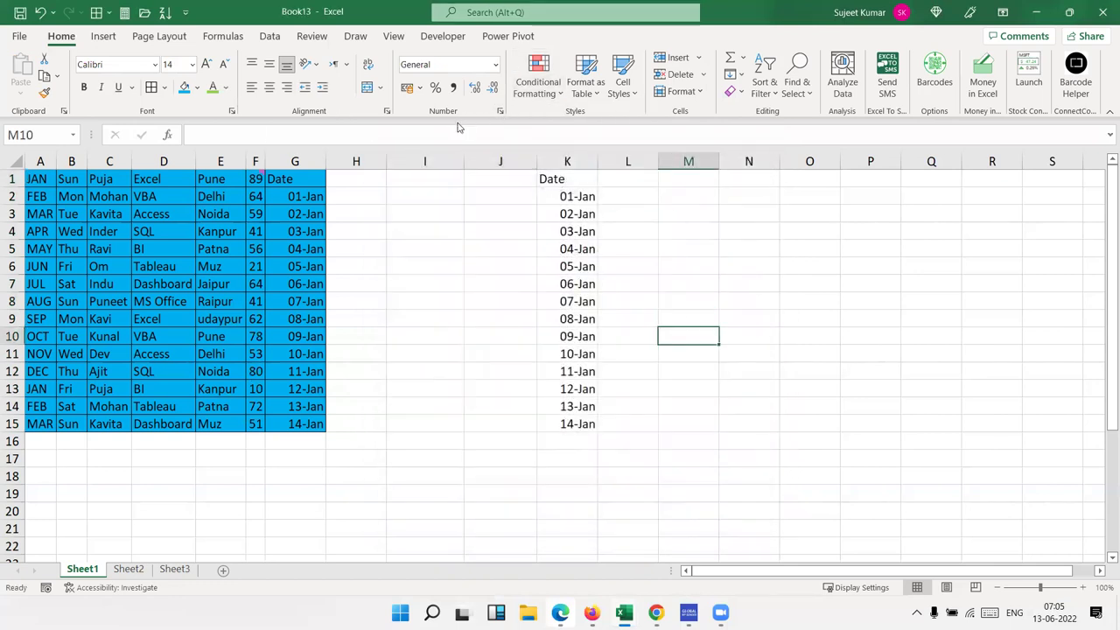
left_click(438, 265)
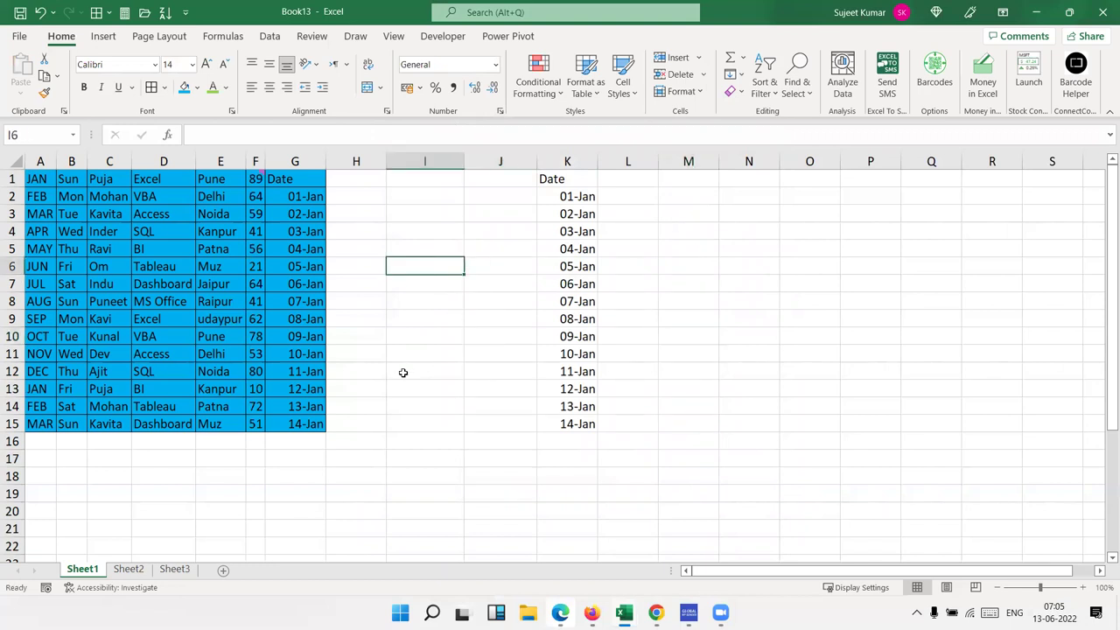
Enter 20 in I22 and 30 in L22.
scroll(402, 367, "down", 3)
left_click(417, 365)
type("2")
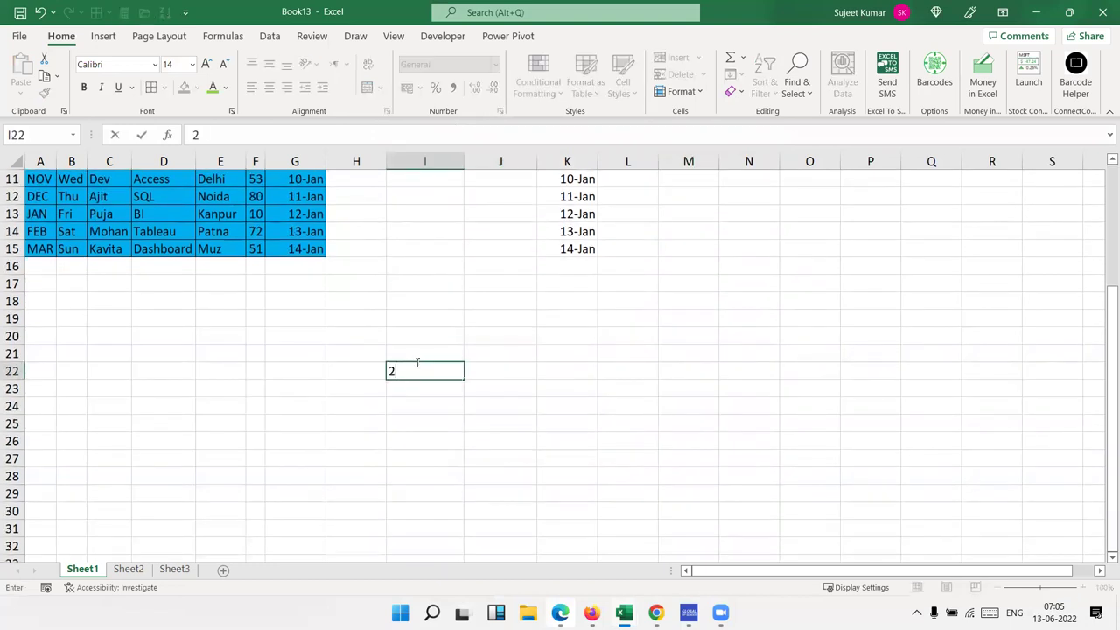
type("0")
key("Tab")
key("Tab")
key("Tab")
type("30")
key("Return")
Copy the 20 from I22, try a plain paste over L22, then undo it to restore 30.
left_click(437, 371)
key("ctrl+c")
key("ctrl+v")
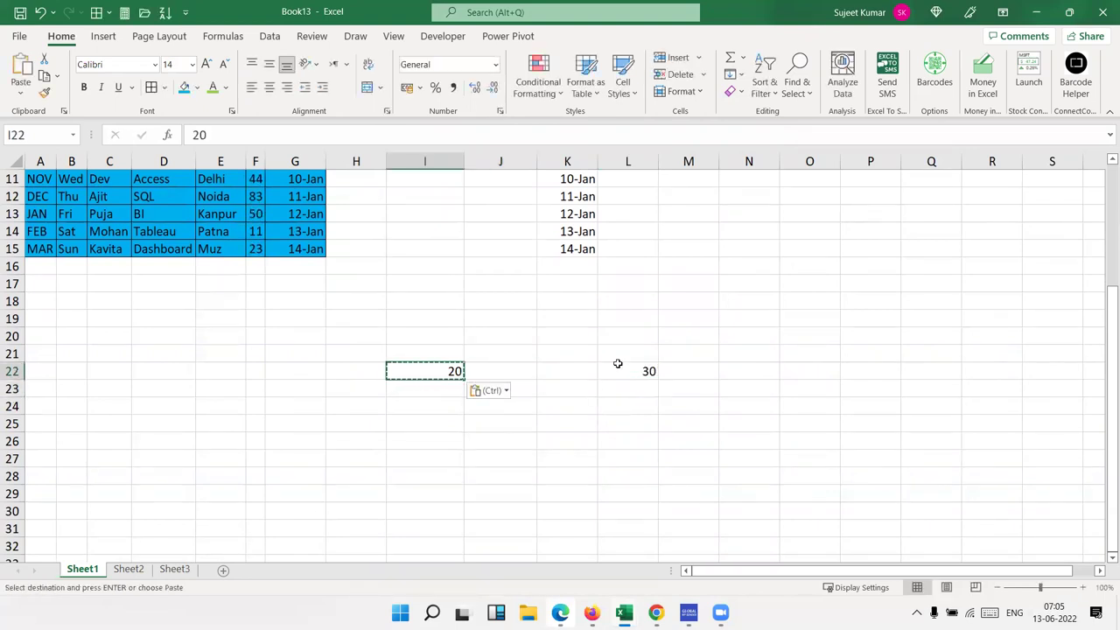
left_click(617, 364)
key("ctrl+v")
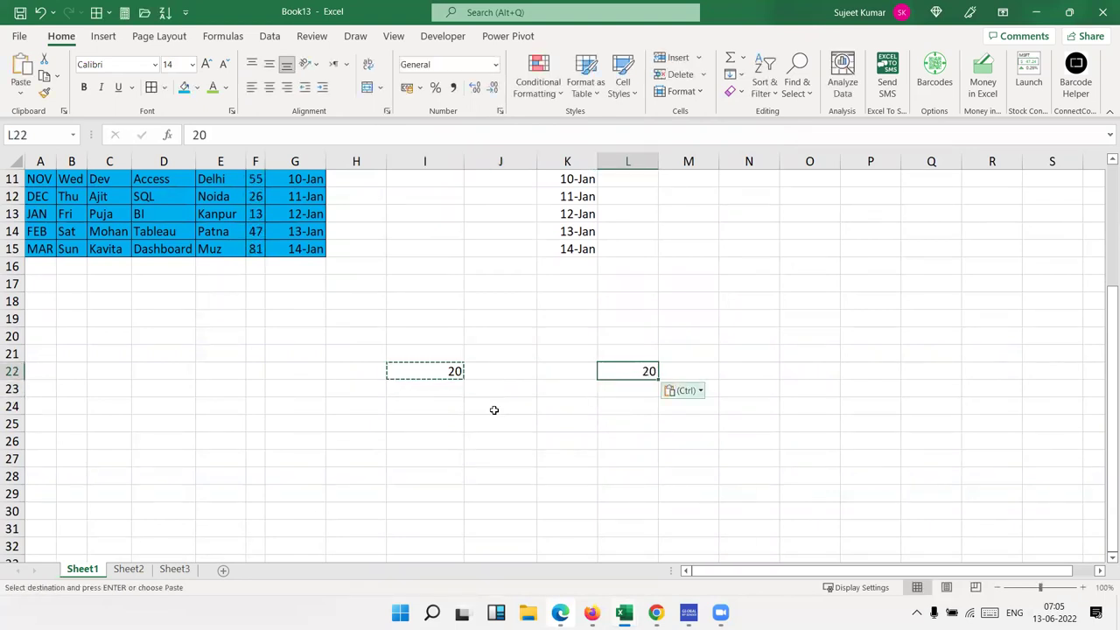
key("ctrl")
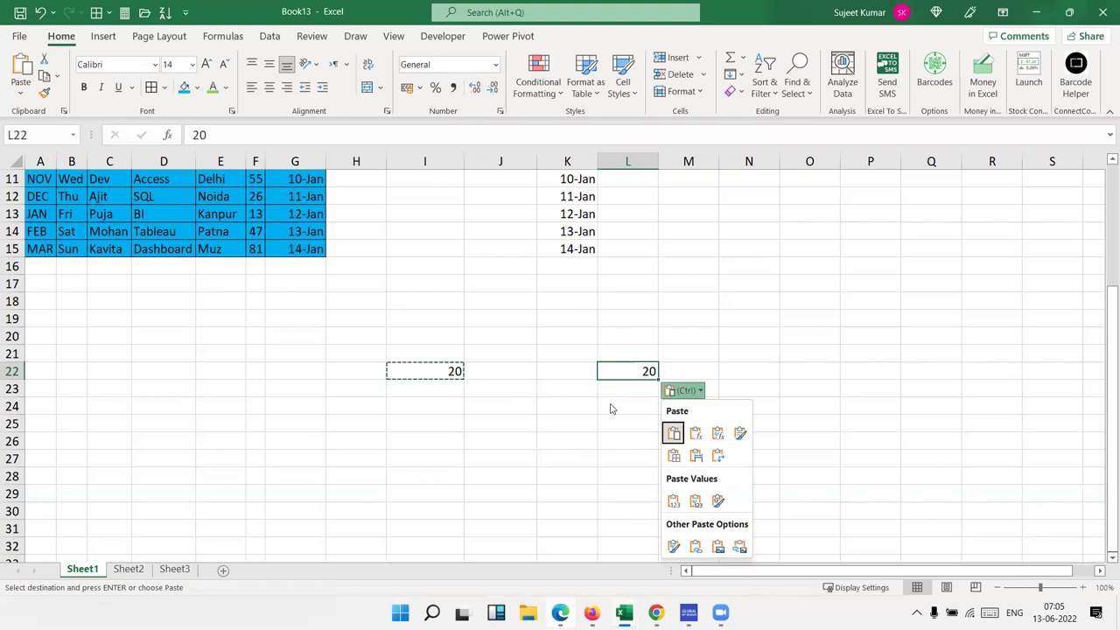
key("ctrl")
key("ctrl+z")
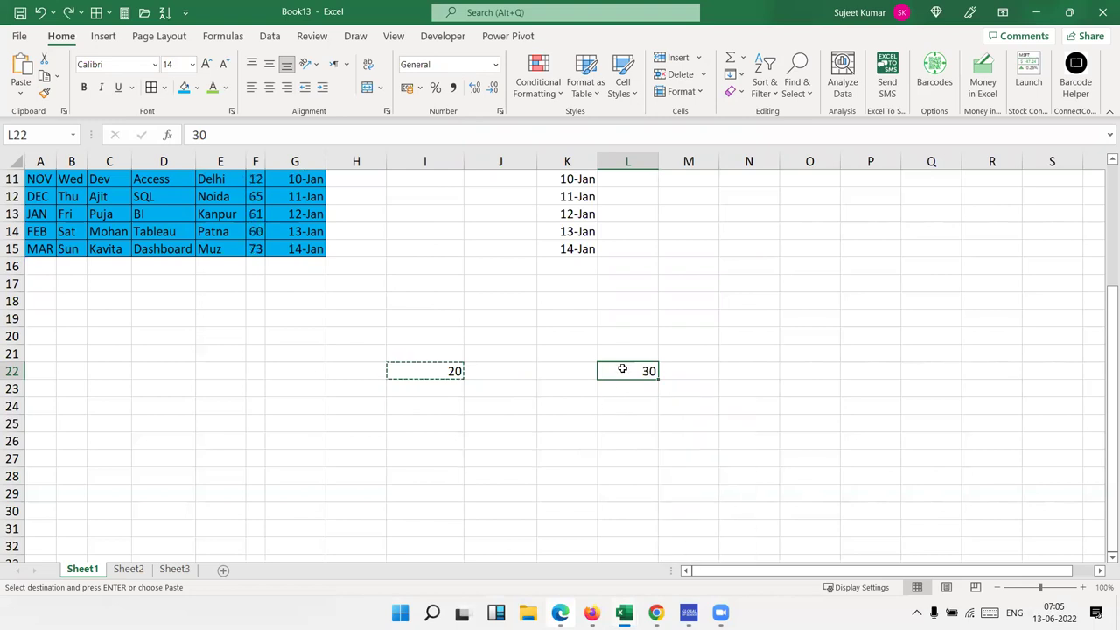
Paste the copied 20 into L22 using the Paste Special Add operation, making it 50.
right_click(622, 368)
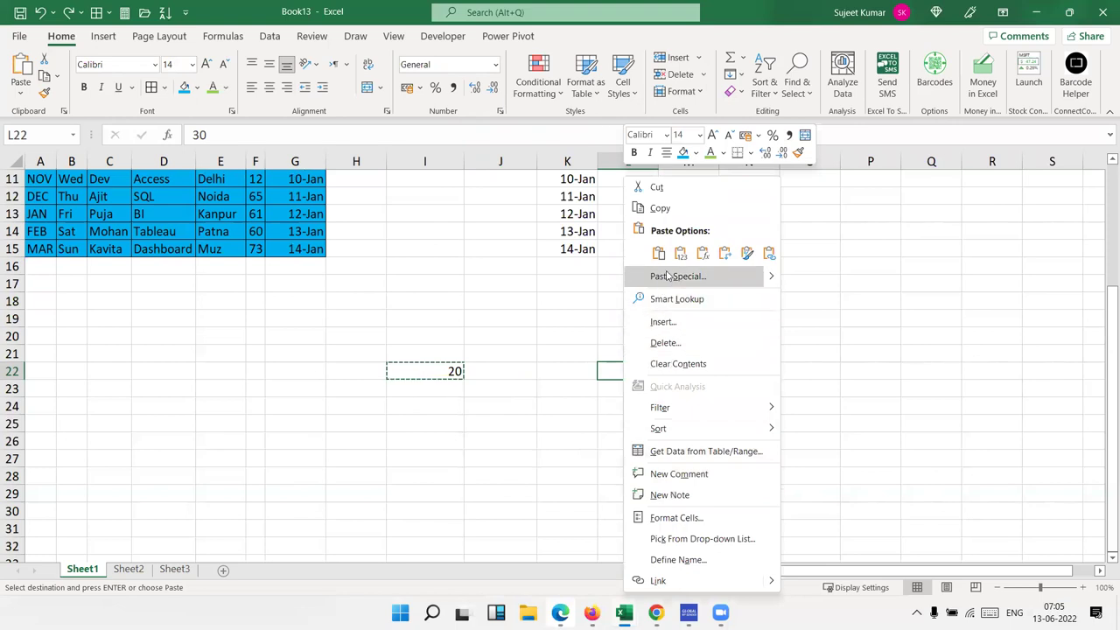
left_click(670, 276)
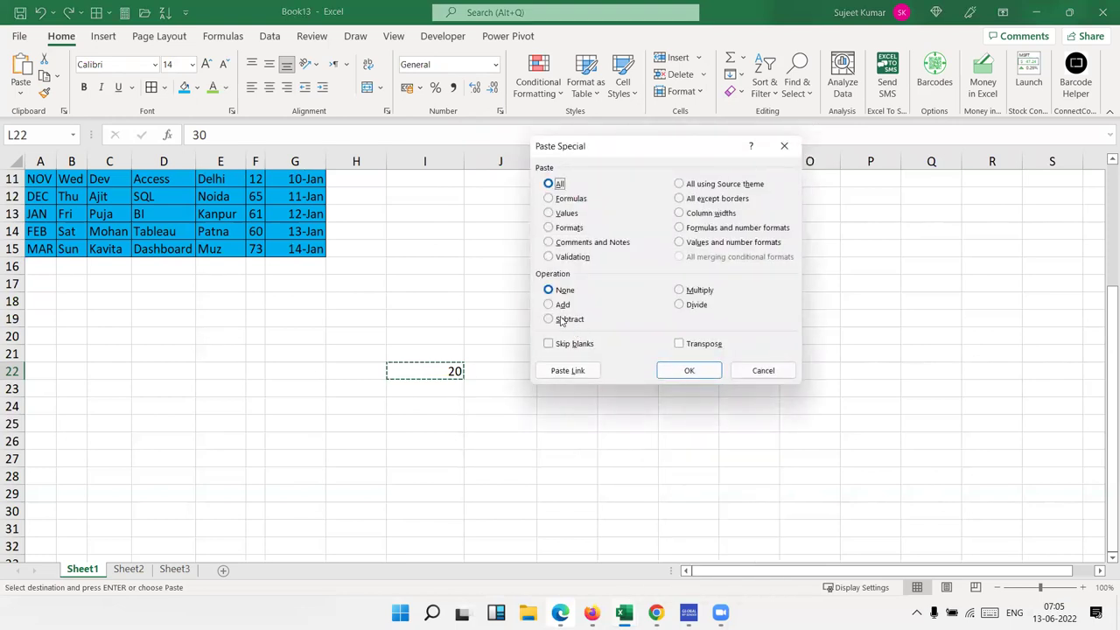
left_click(560, 308)
left_click_drag(575, 149, 762, 172)
left_click(735, 331)
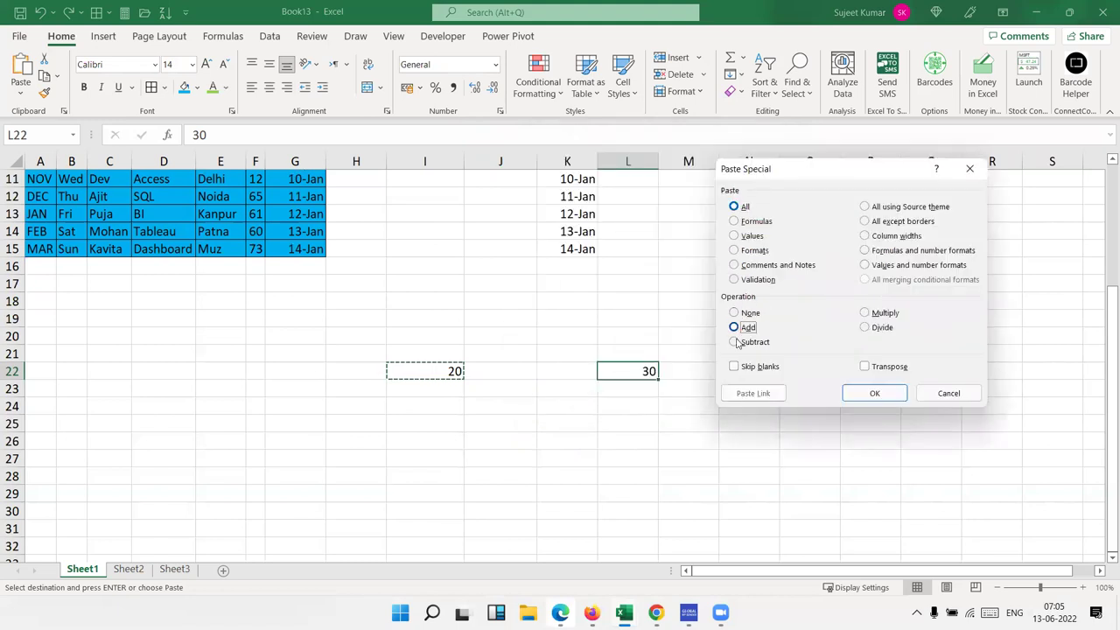
left_click(871, 395)
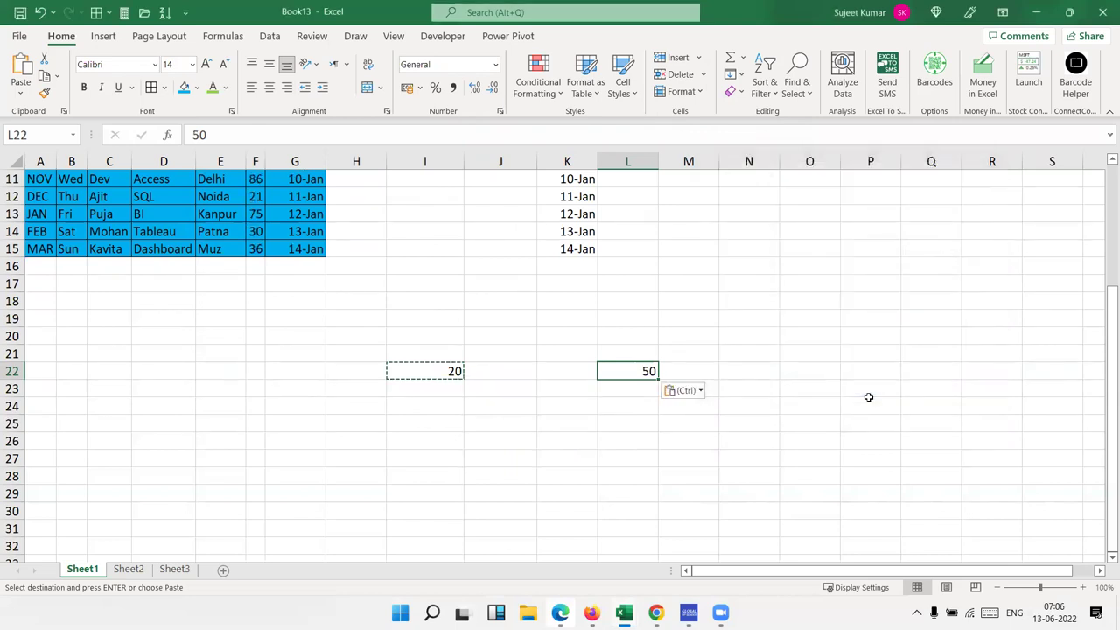